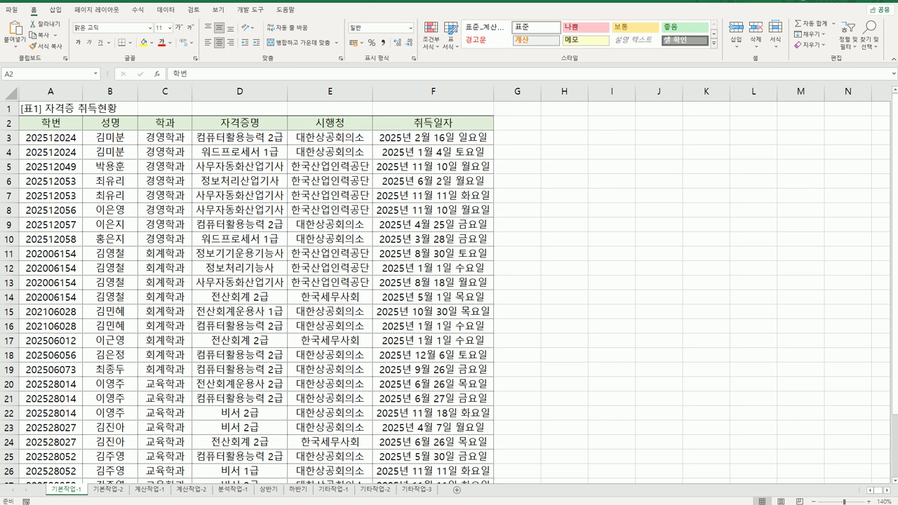
# - Enter =FIND("한국",E3) in H3 to search the first record's issuing agency for "한국"
pyautogui.click(346, 139)
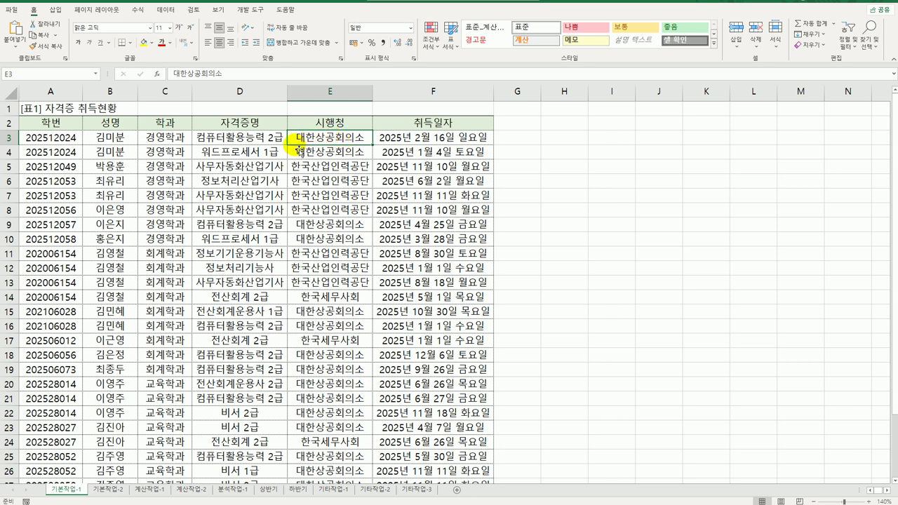
pyautogui.click(274, 140)
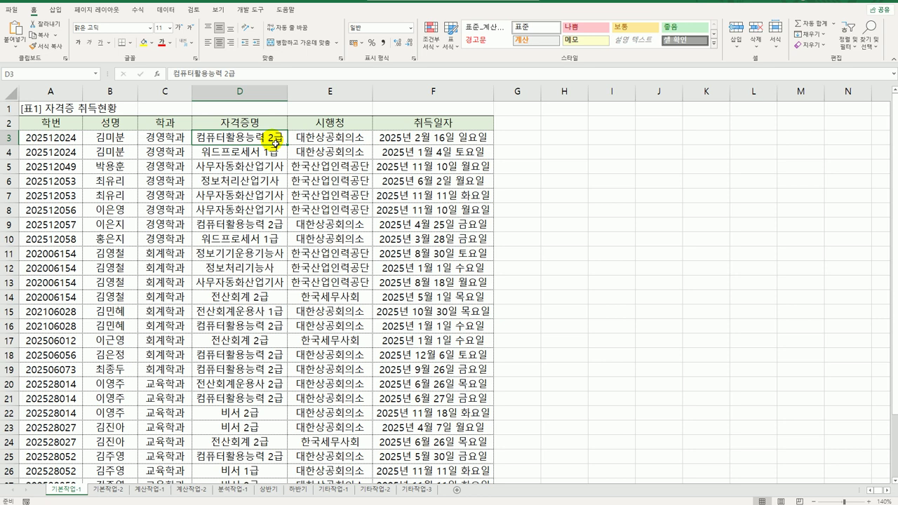
pyautogui.click(562, 137)
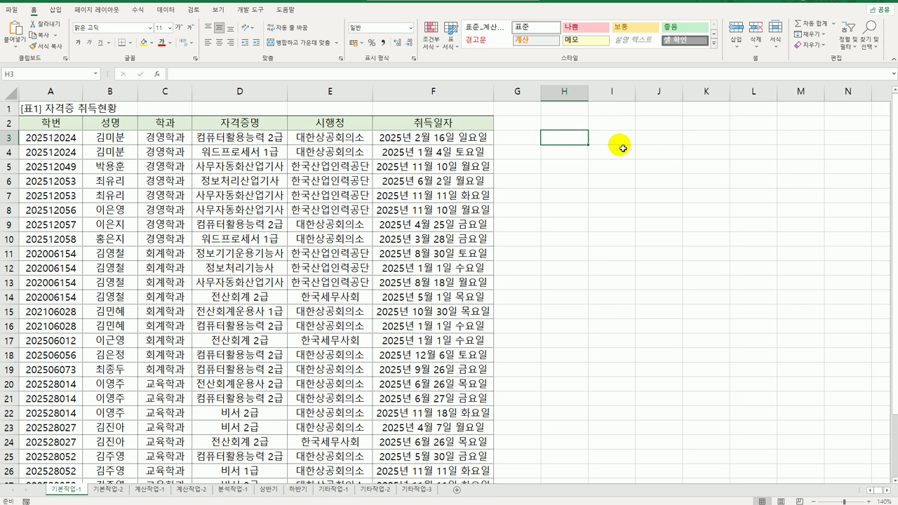
pyautogui.write('=')
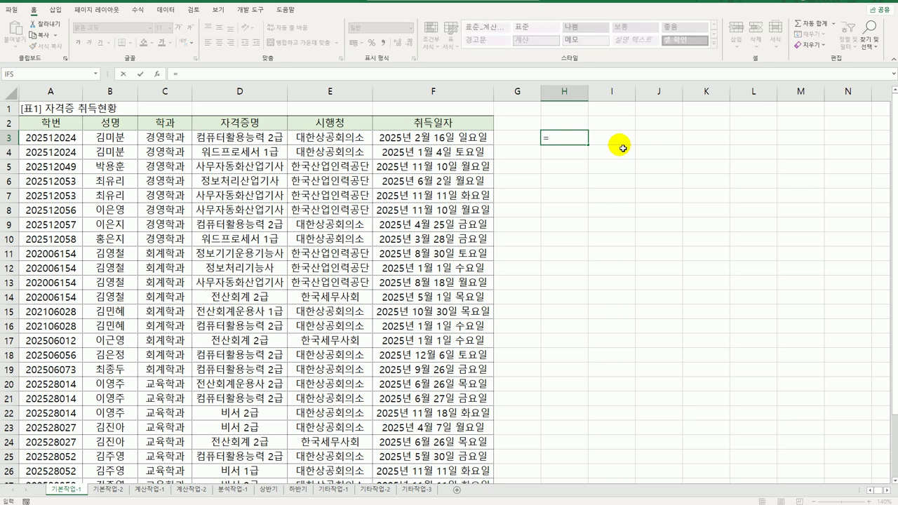
pyautogui.write('ㄹ')
pyautogui.press('BackSpace')
pyautogui.write('fin')
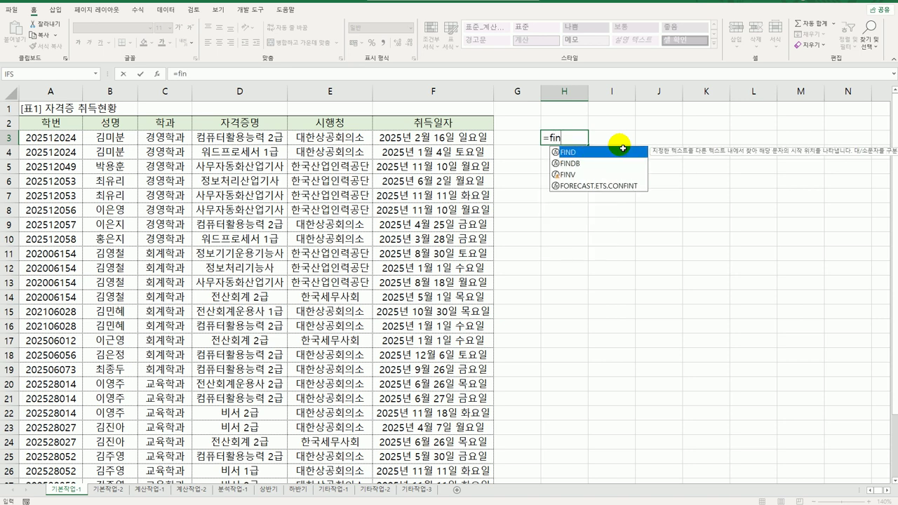
pyautogui.doubleClick(622, 152)
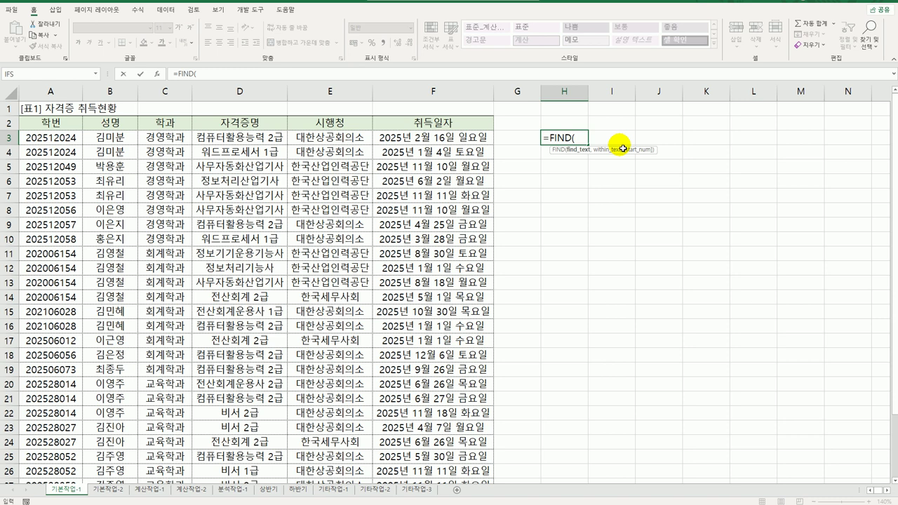
pyautogui.write('"한국",')
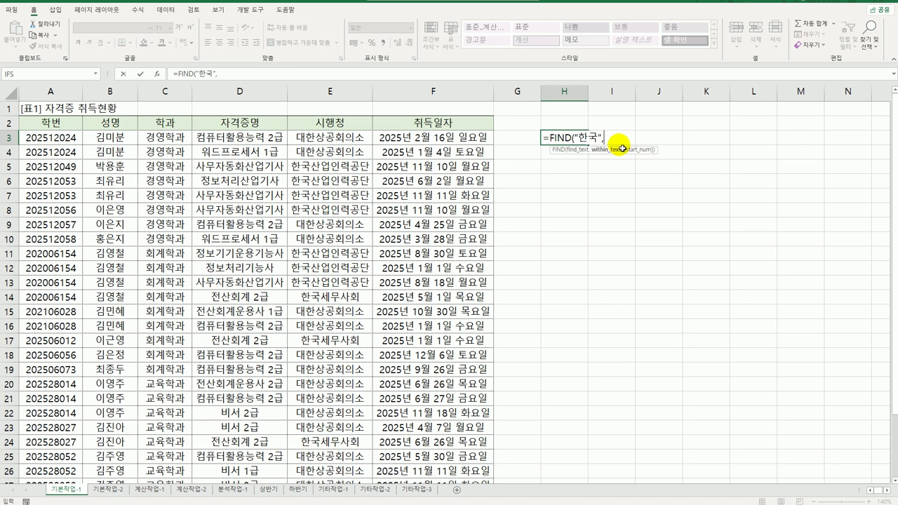
pyautogui.click(368, 143)
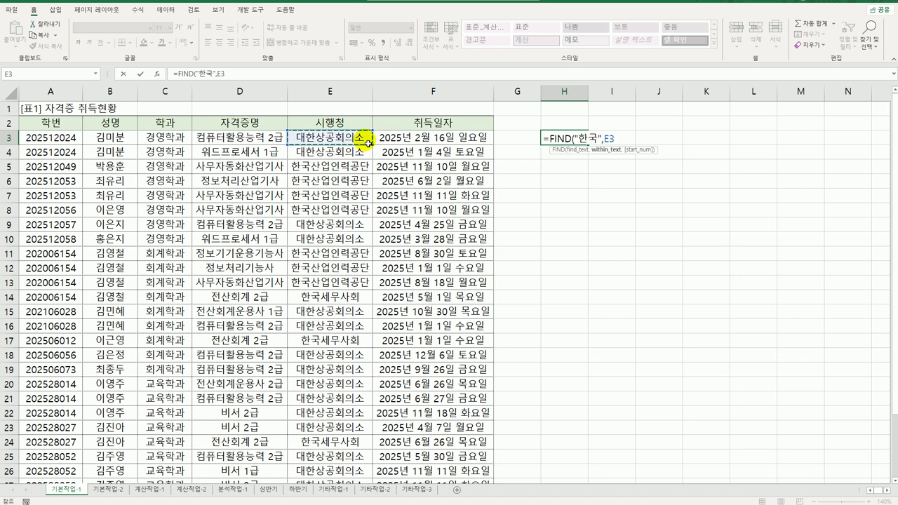
pyautogui.write(')')
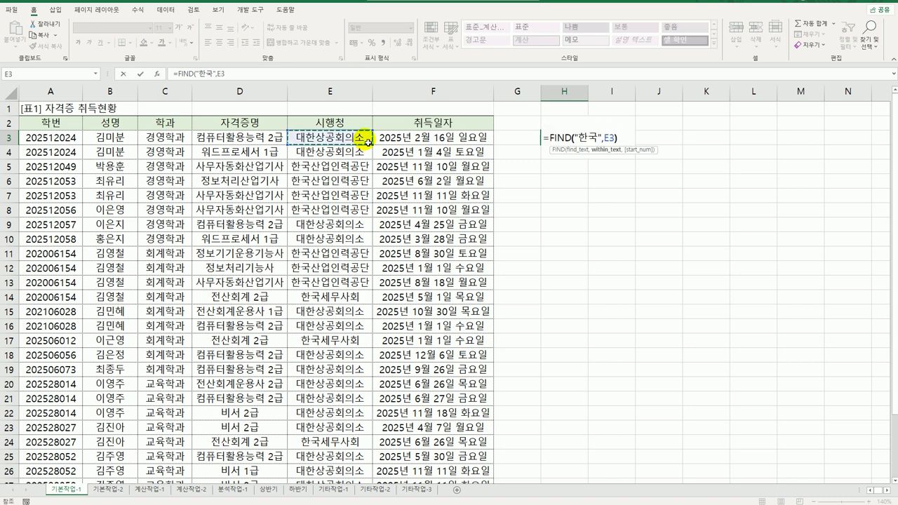
pyautogui.press('Return')
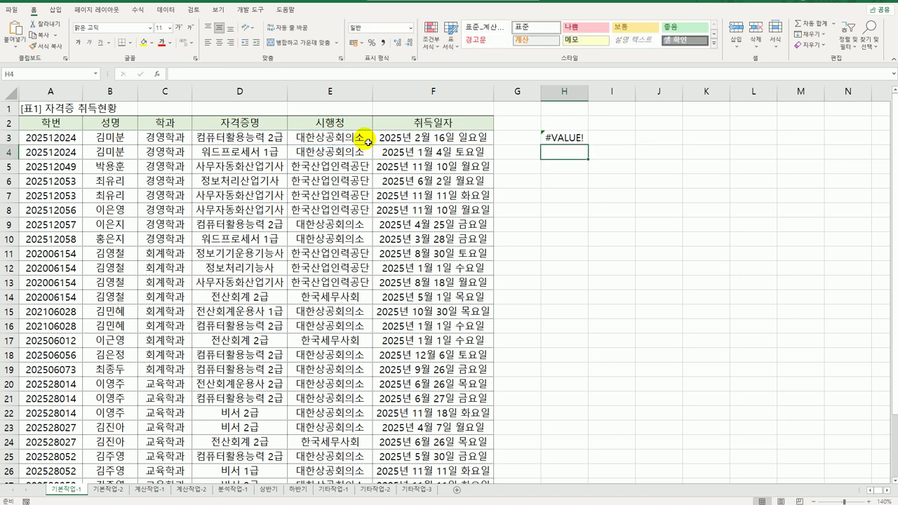
# - Copy the FIND formula from H3 down to H28 and compare its results with the agency names in column E
pyautogui.click(562, 142)
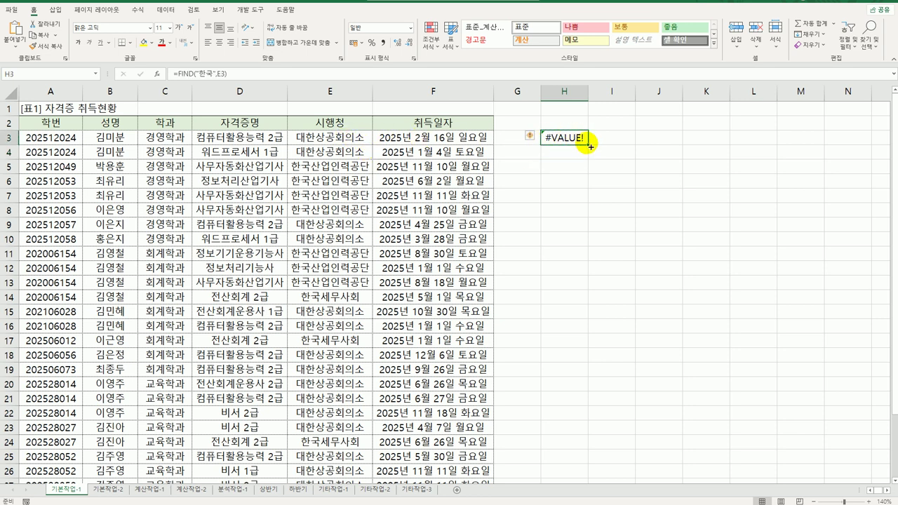
pyautogui.moveTo(591, 148); pyautogui.dragTo(577, 439)
pyautogui.scroll(2, 583, 387)
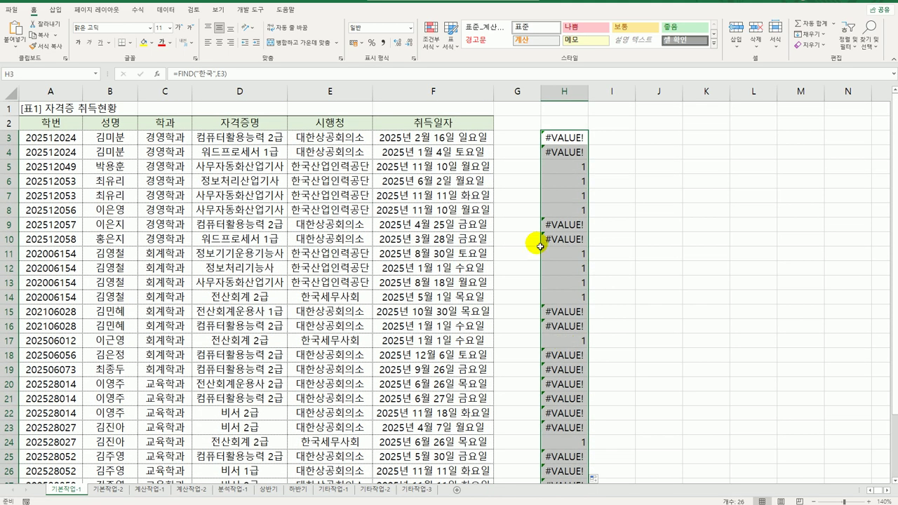
pyautogui.click(564, 167)
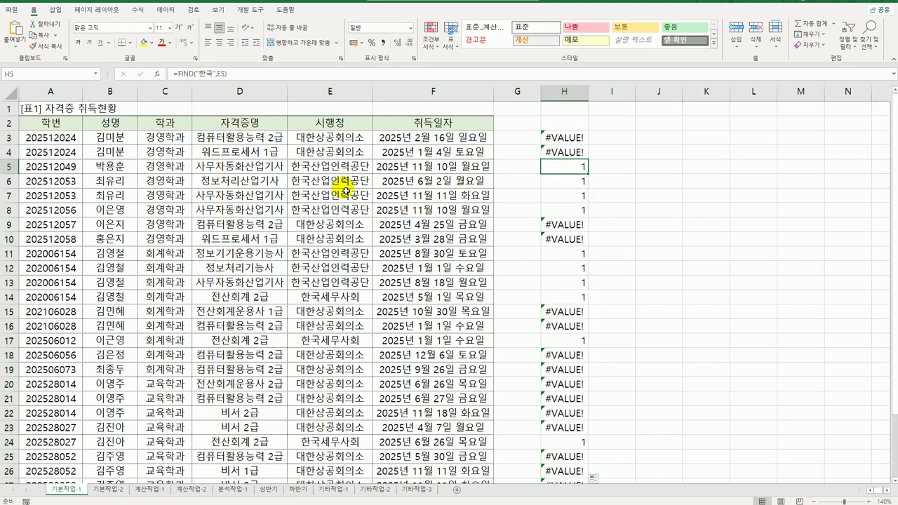
pyautogui.click(296, 171)
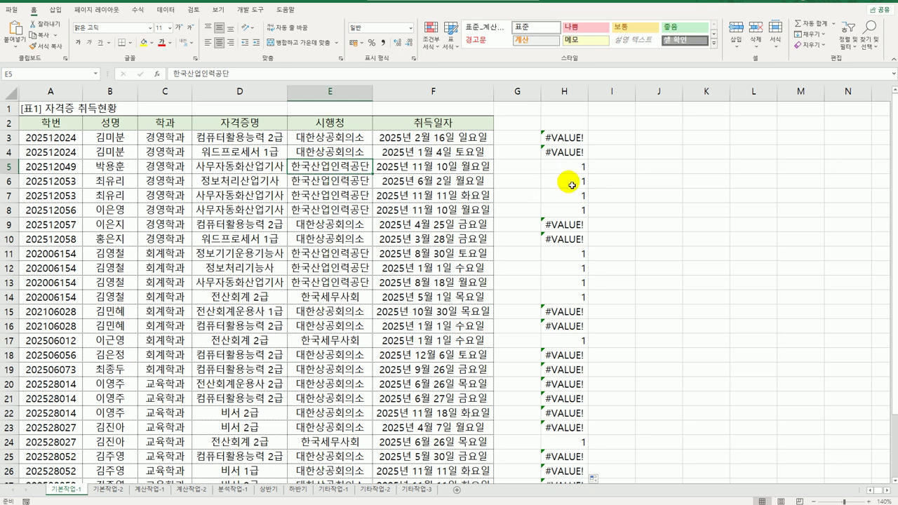
pyautogui.moveTo(354, 166); pyautogui.dragTo(353, 209)
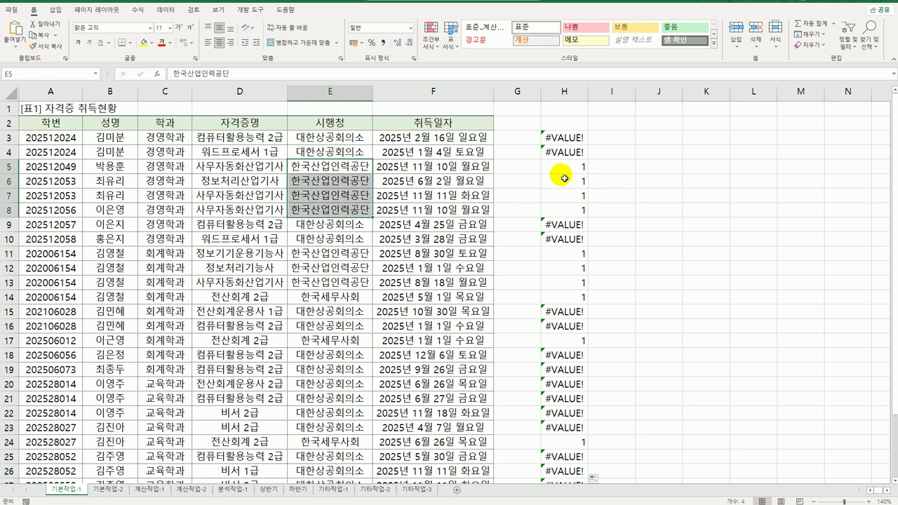
pyautogui.moveTo(561, 172); pyautogui.dragTo(565, 211)
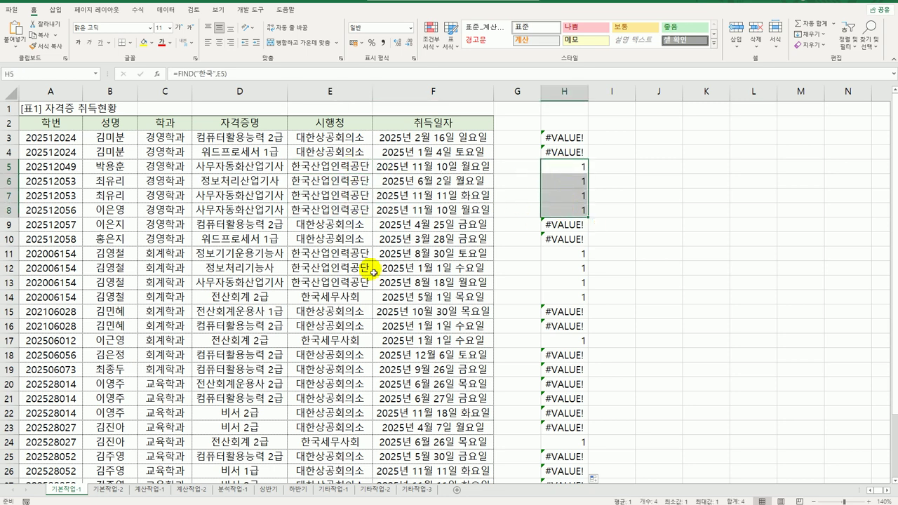
pyautogui.moveTo(337, 225); pyautogui.dragTo(336, 240)
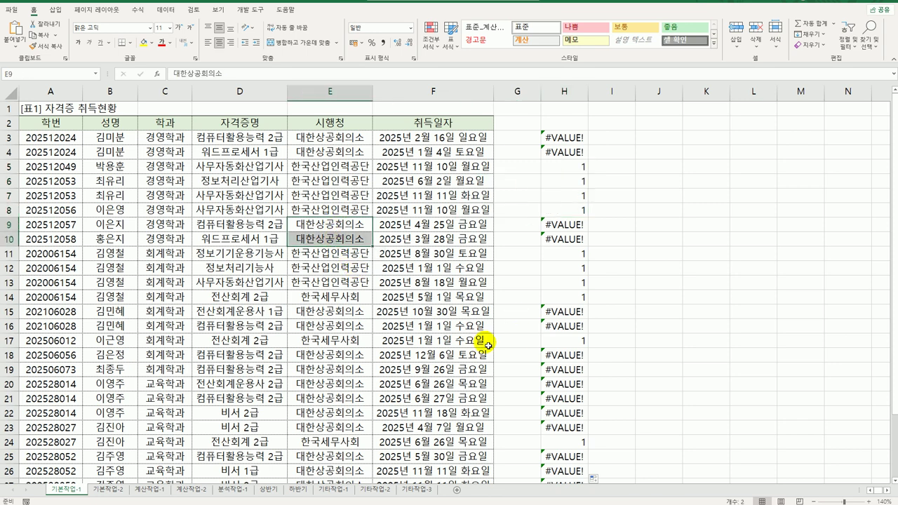
pyautogui.click(572, 137)
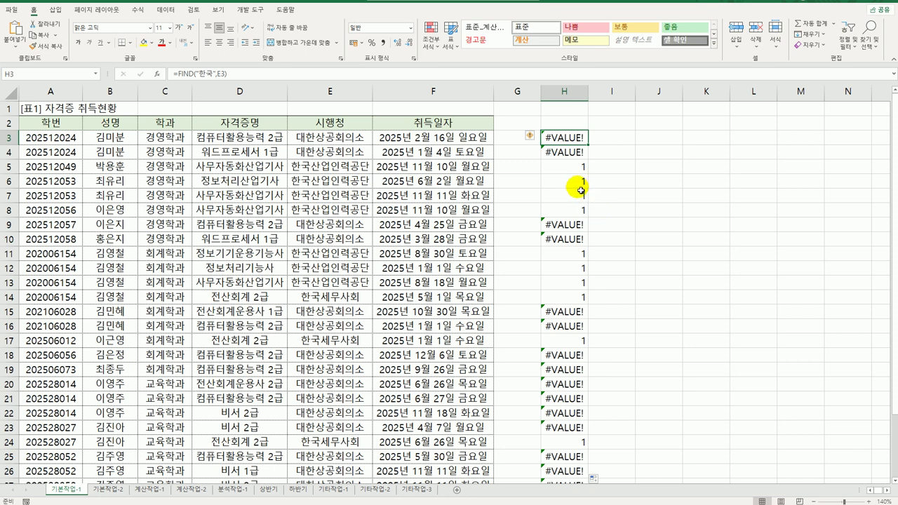
# - Enter a RIGHT formula in I3 that extracts the last 2 characters of the certificate name in D3
pyautogui.click(618, 138)
pyautogui.write('=')
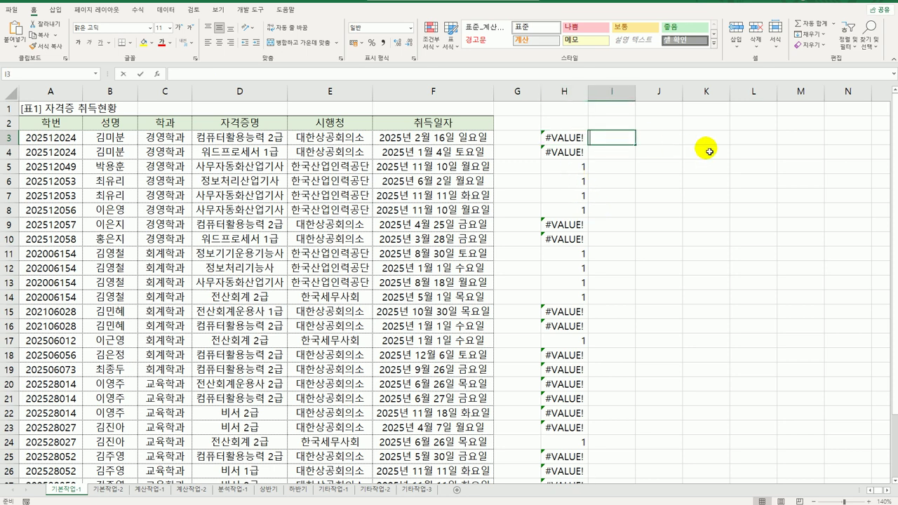
pyautogui.write('ㄱ')
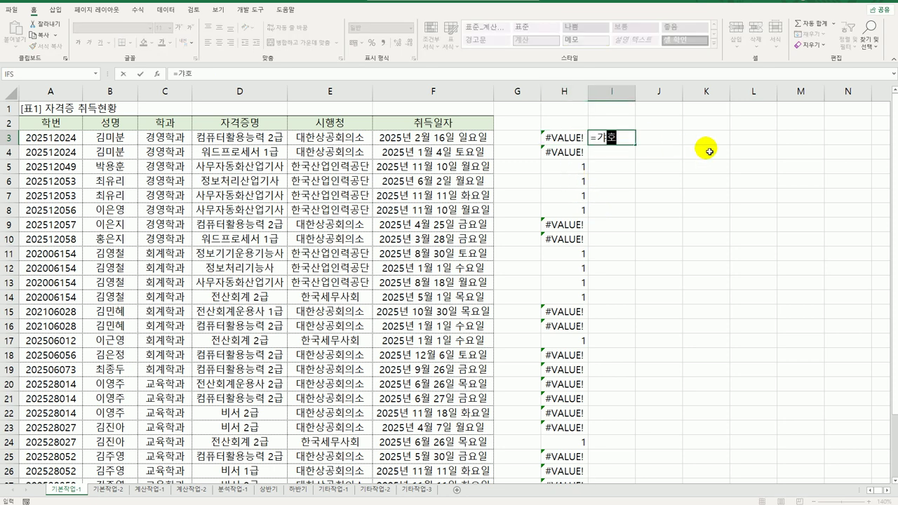
pyautogui.press('BackSpace')
pyautogui.write('right(')
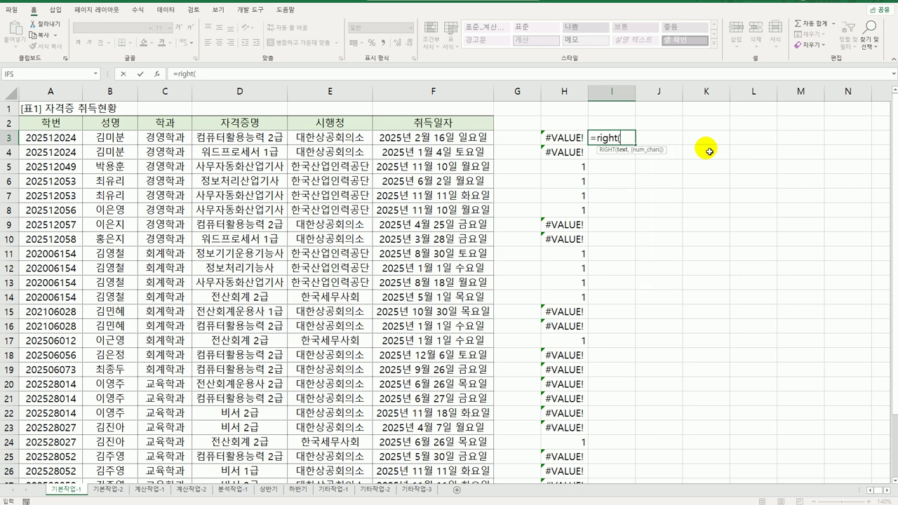
pyautogui.click(278, 146)
pyautogui.write(',2')
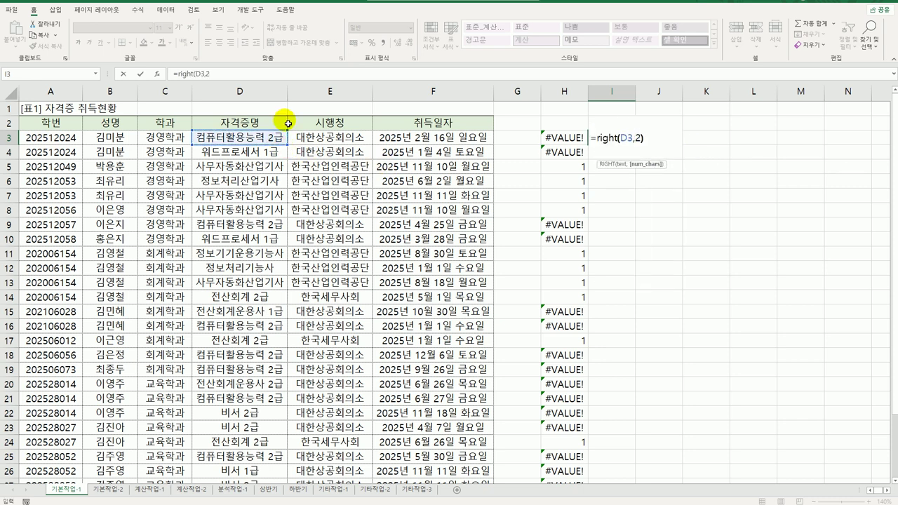
pyautogui.write(')=')
pyautogui.press('Return')
pyautogui.press('Return')
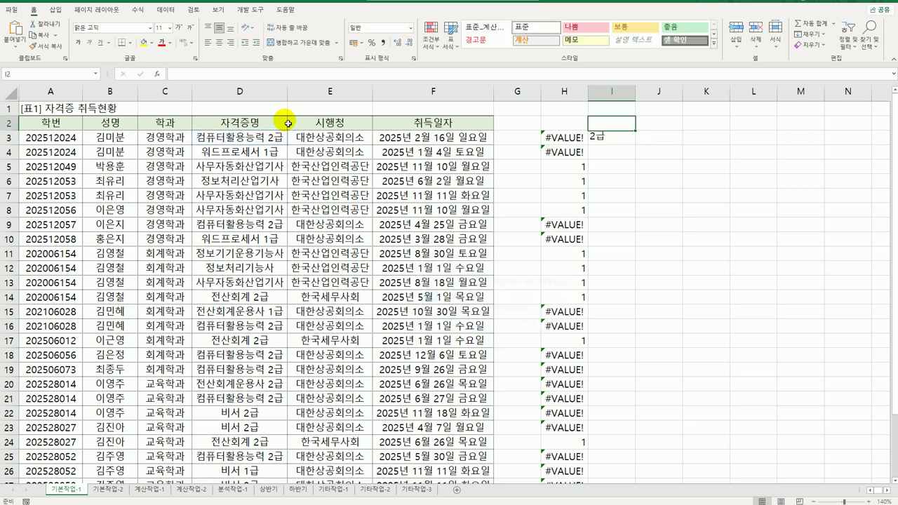
# - Extend the I3 formula to =RIGHT(D3,2)="2급" so it tests for level 2 certificates
pyautogui.click(608, 129)
pyautogui.doubleClick(608, 138)
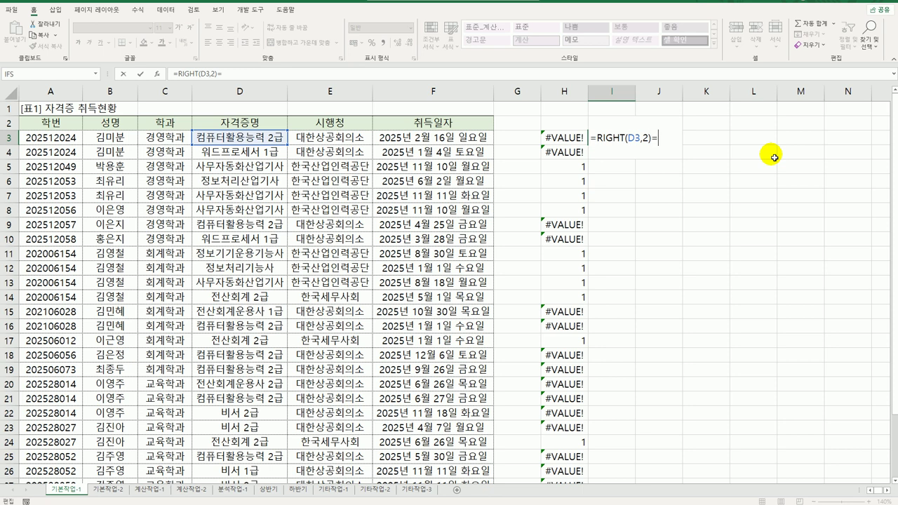
pyautogui.write('="2급"')
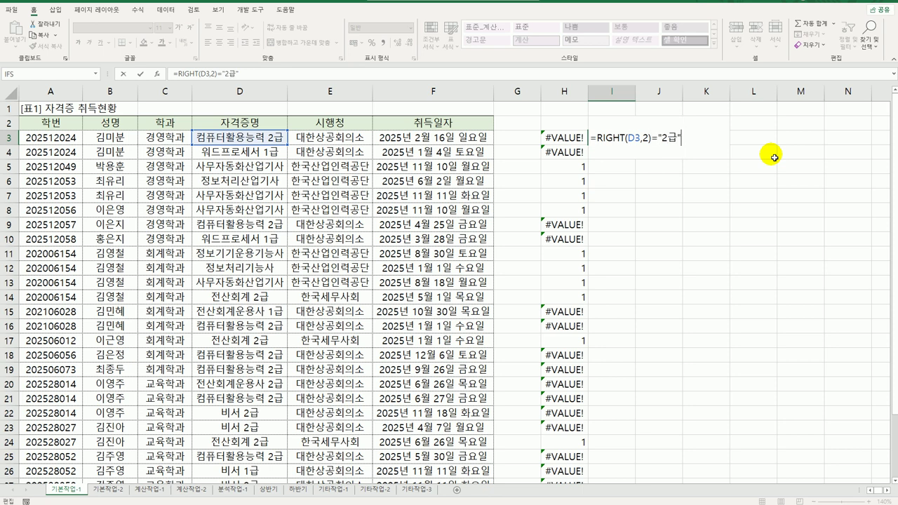
pyautogui.press('Return')
# - Copy the RIGHT comparison from I3 down to I28 and compare its results with the FIND results in column H
pyautogui.click(632, 139)
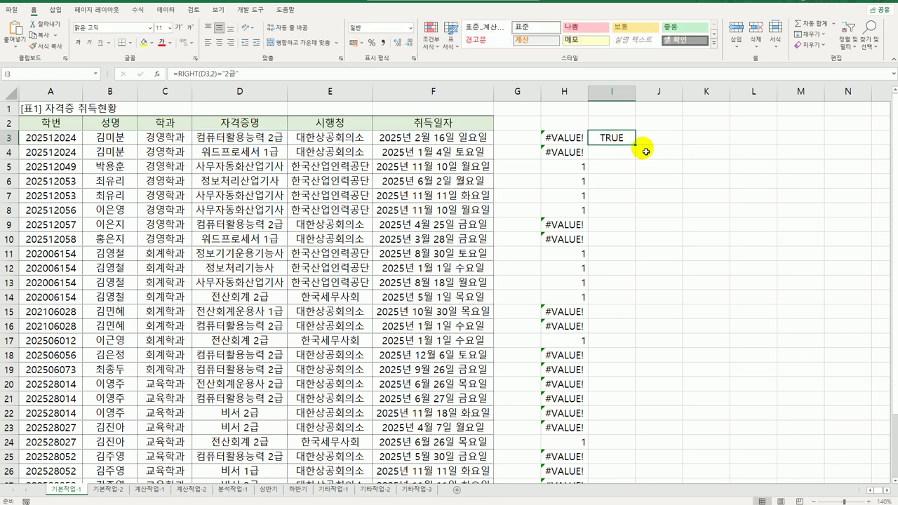
pyautogui.doubleClick(635, 146)
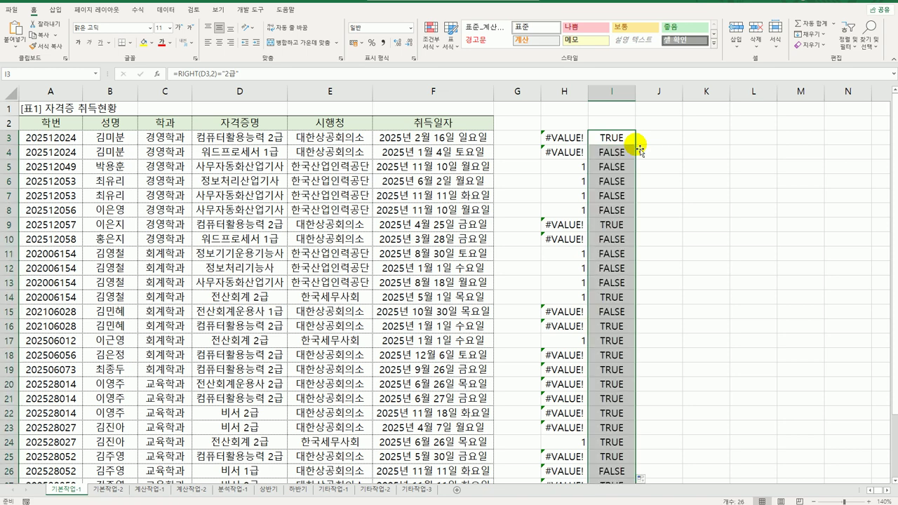
pyautogui.moveTo(614, 151); pyautogui.dragTo(613, 212)
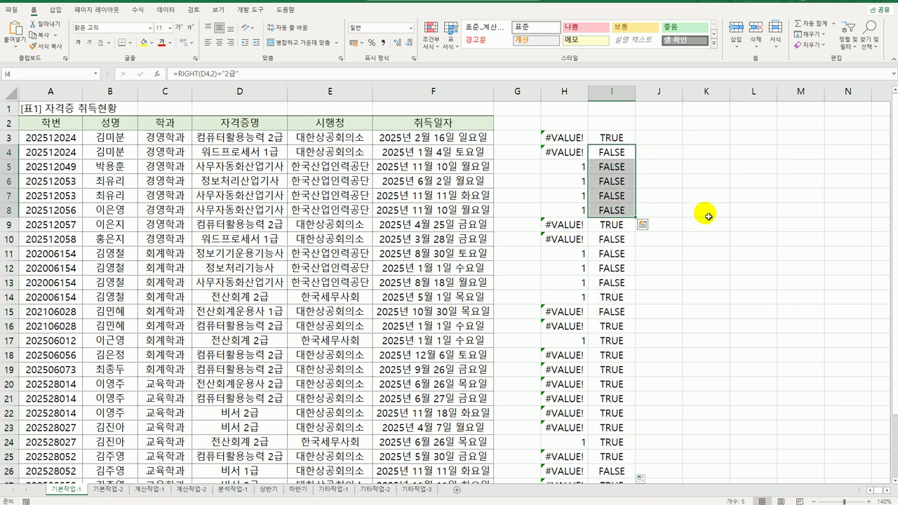
pyautogui.click(571, 139)
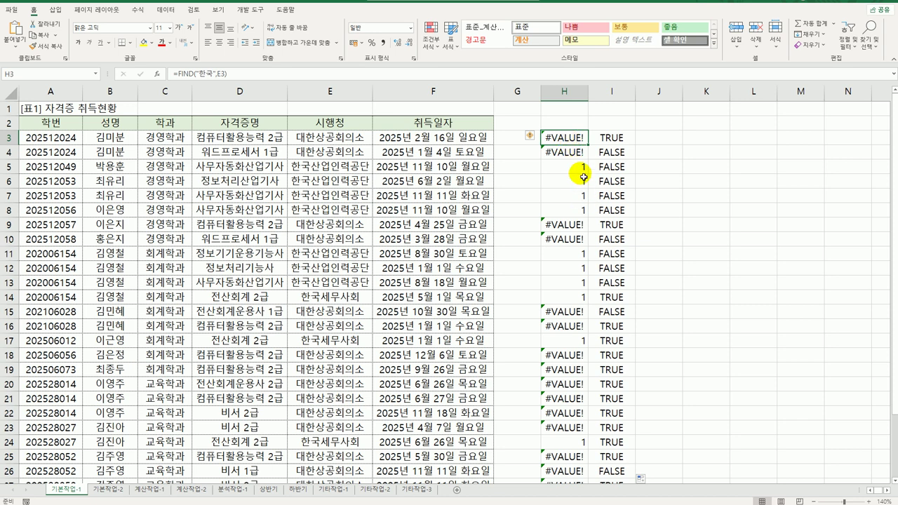
pyautogui.click(580, 169)
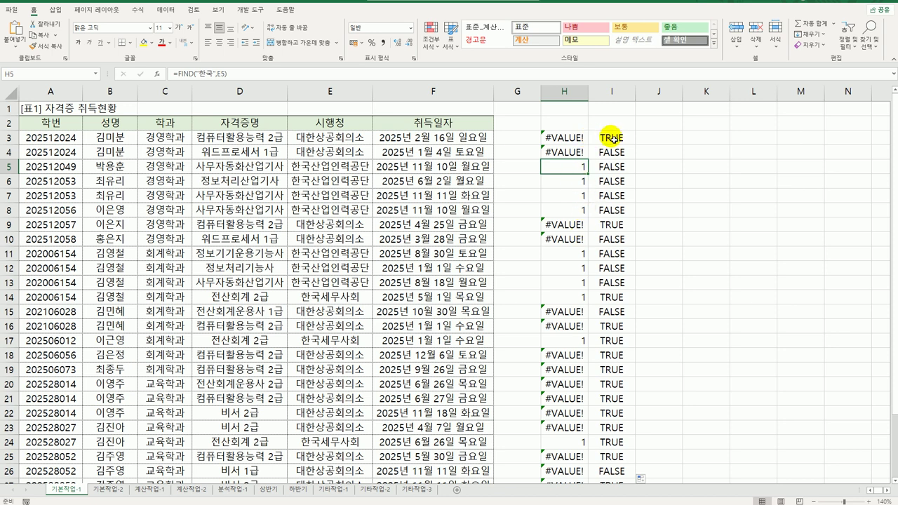
pyautogui.moveTo(575, 140); pyautogui.dragTo(607, 138)
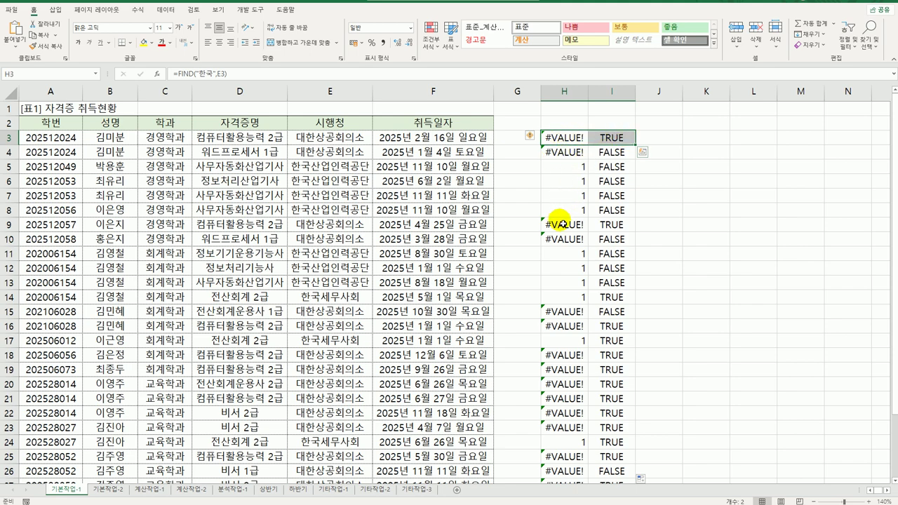
pyautogui.scroll(-6, 114, 425)
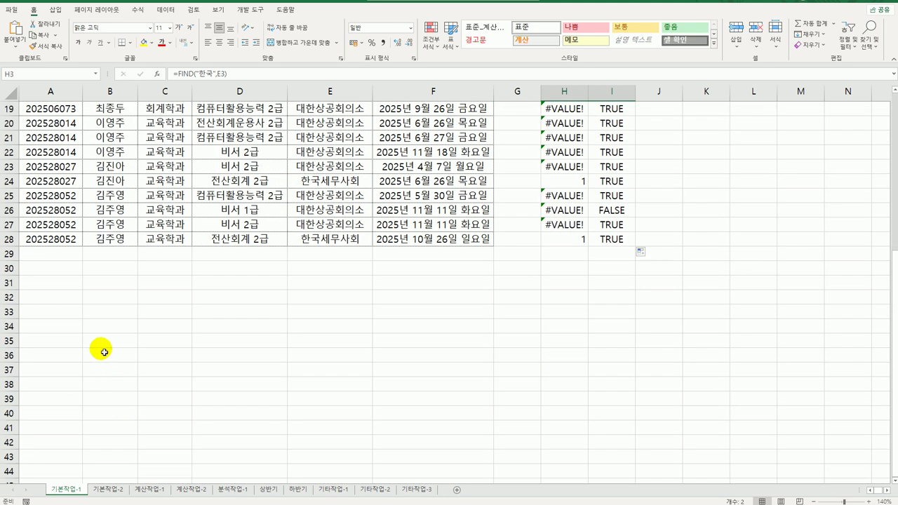
pyautogui.scroll(6, 484, 309)
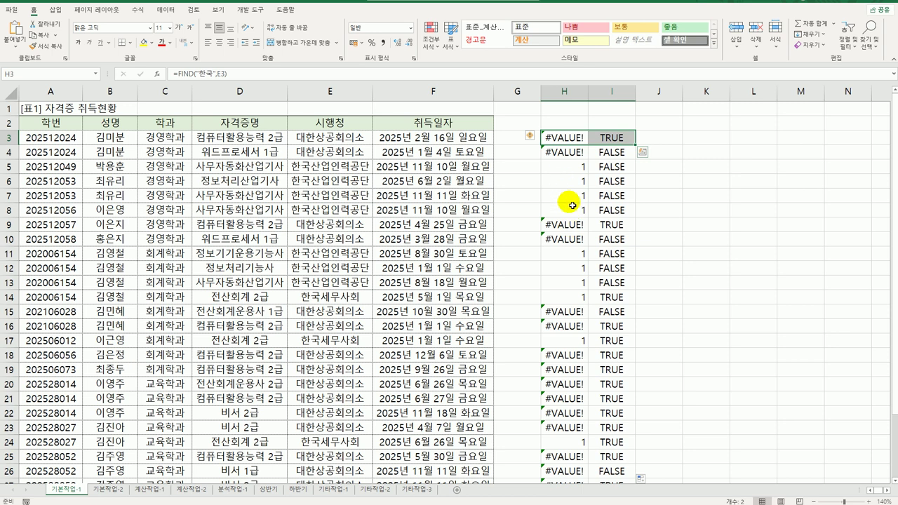
# - Enter the heading "find" in H2 above the FIND results
pyautogui.click(582, 125)
pyautogui.write('find')
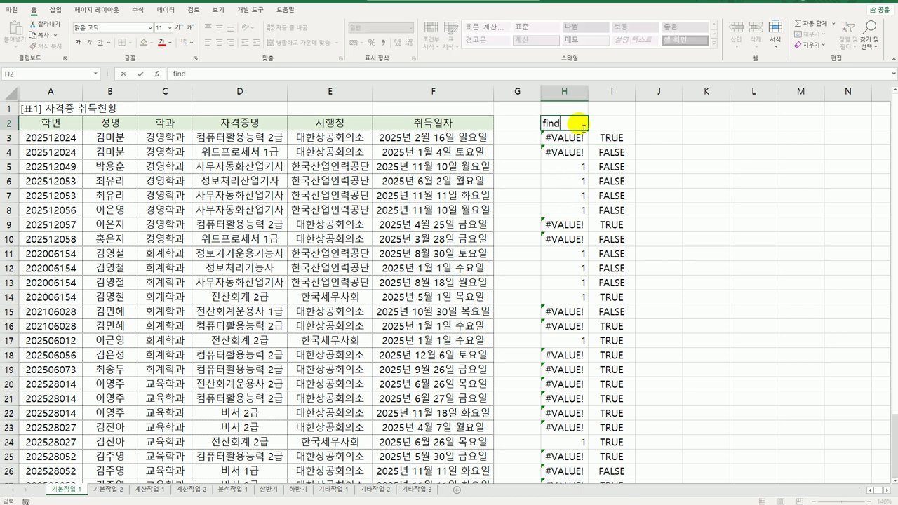
pyautogui.press('Tab')
pyautogui.scroll(-6, 231, 259)
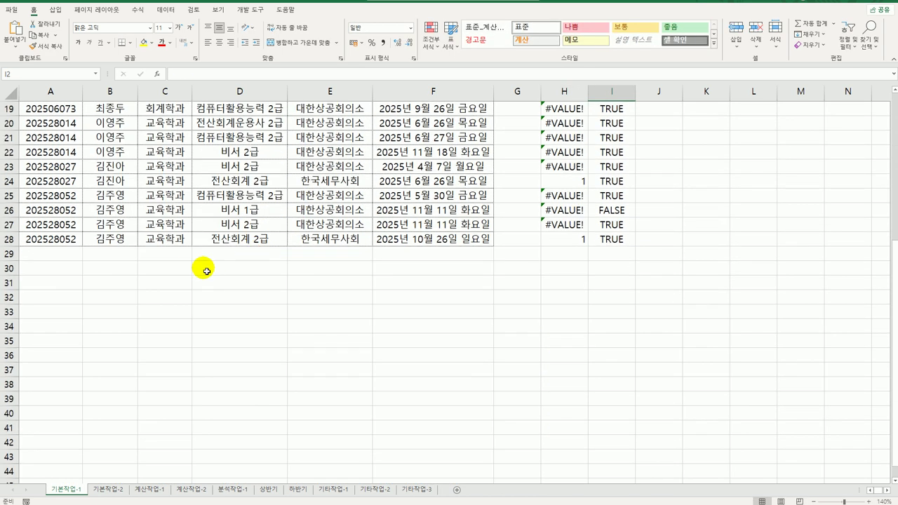
# - Enter the heading "조건" in A30 below the certificate table
pyautogui.click(51, 275)
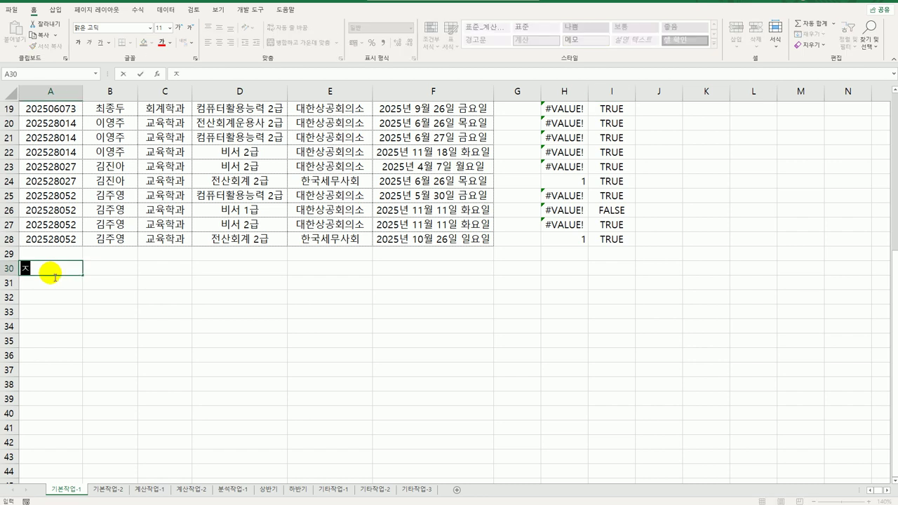
pyautogui.write('조건')
pyautogui.press('Return')
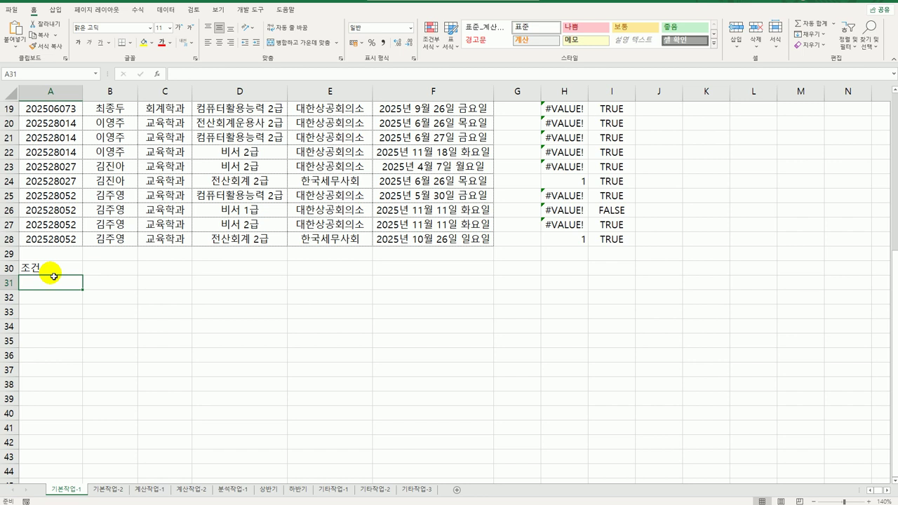
# - Start an AND formula in A31 and nest the FIND function as its first condition
pyautogui.write('=')
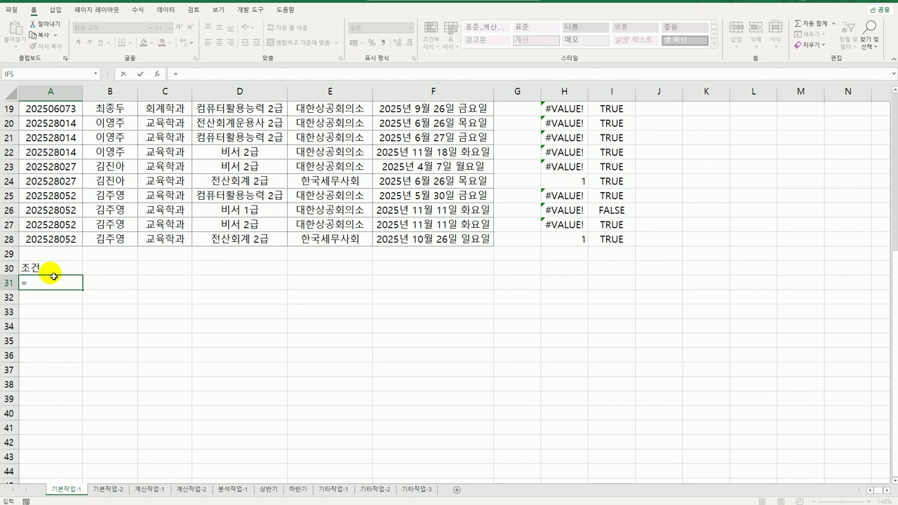
pyautogui.write('ㅁ')
pyautogui.press('BackSpace')
pyautogui.press('BackSpace')
pyautogui.press('Hangul')
pyautogui.write('and')
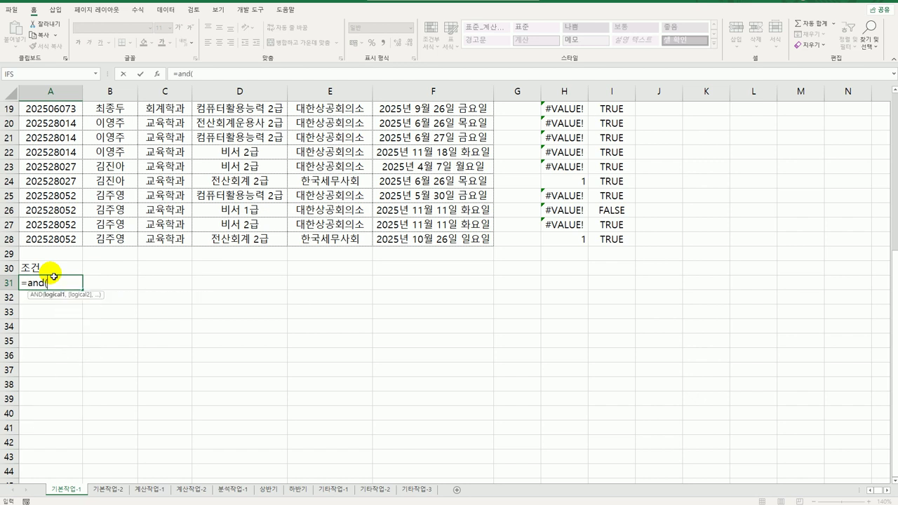
pyautogui.write('(find')
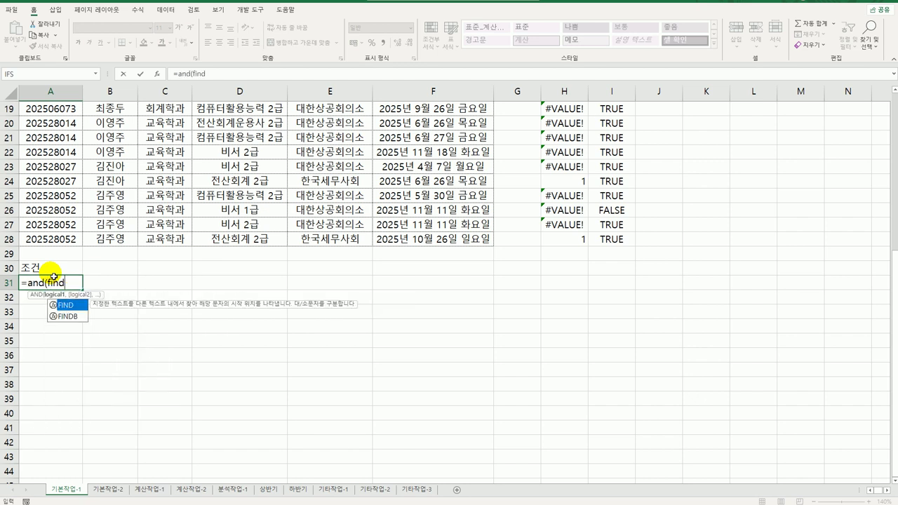
pyautogui.press('Tab')
# - Complete the FIND condition in A31 so it searches for "한국" in the agency cell E3
pyautogui.write('"gks')
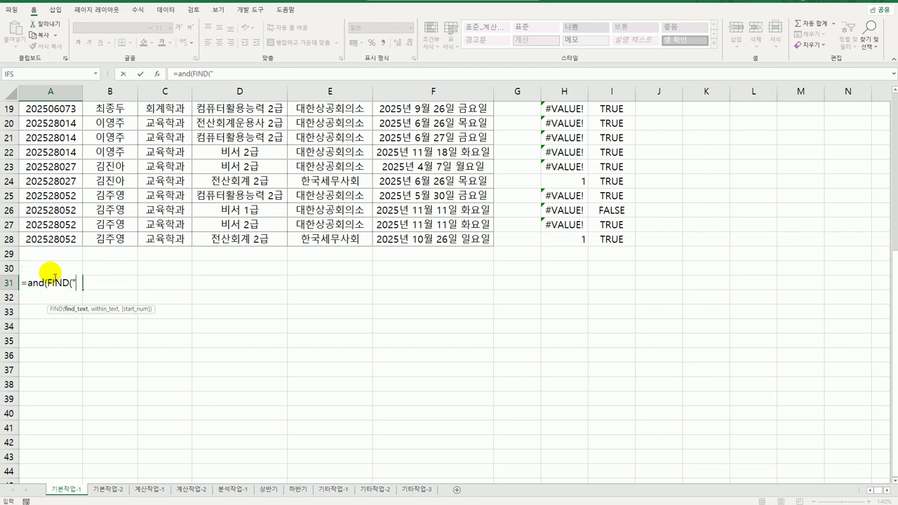
pyautogui.press('BackSpace')
pyautogui.press('BackSpace')
pyautogui.press('Hangul')
pyautogui.write('한국",')
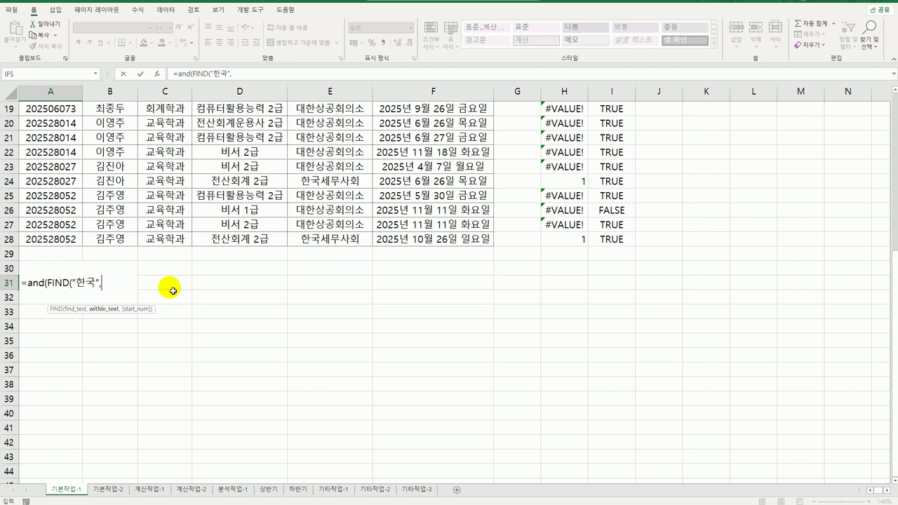
pyautogui.scroll(6, 271, 273)
pyautogui.click(337, 137)
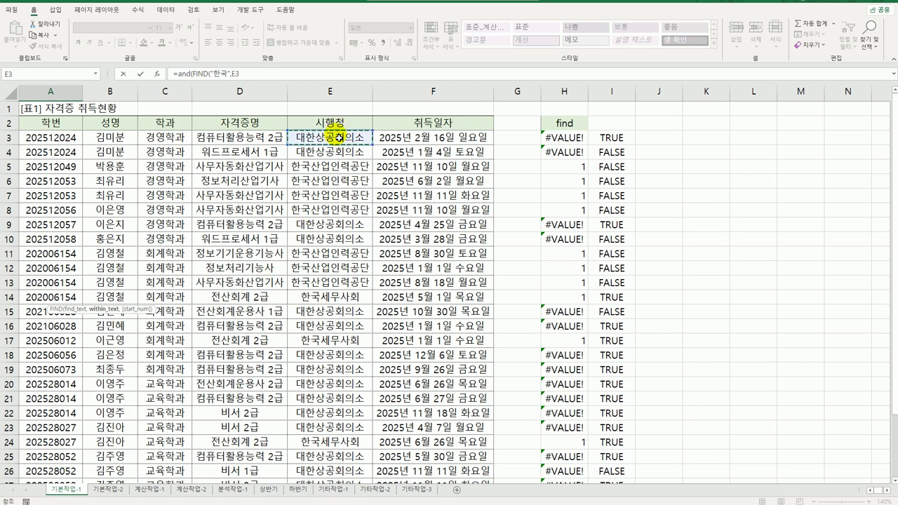
pyautogui.write(')')
pyautogui.scroll(-3, 242, 209)
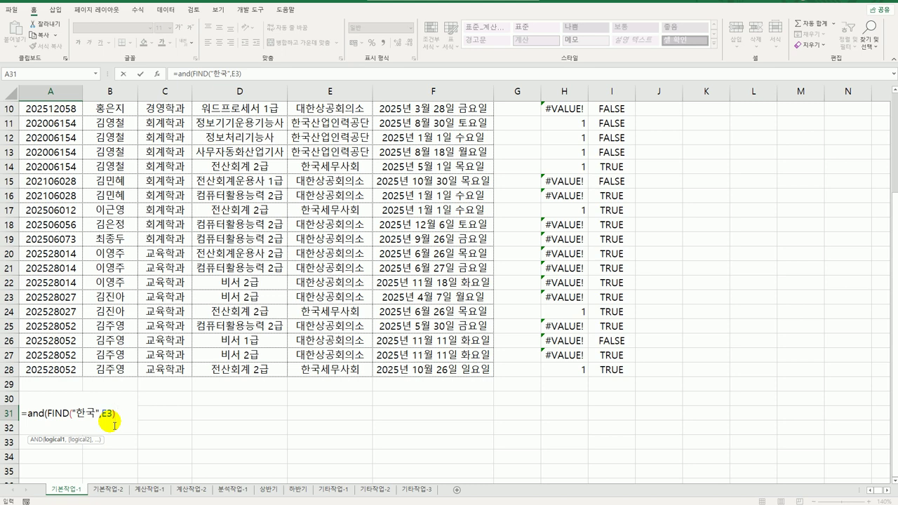
# - Add RIGHT(D3,2)="2급" as the second AND condition in A31 and complete the formula
pyautogui.write(',')
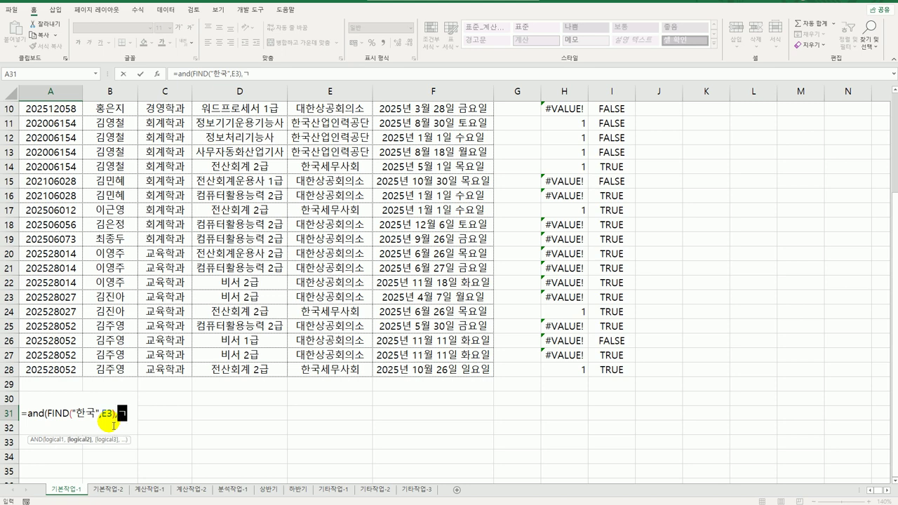
pyautogui.write('right(')
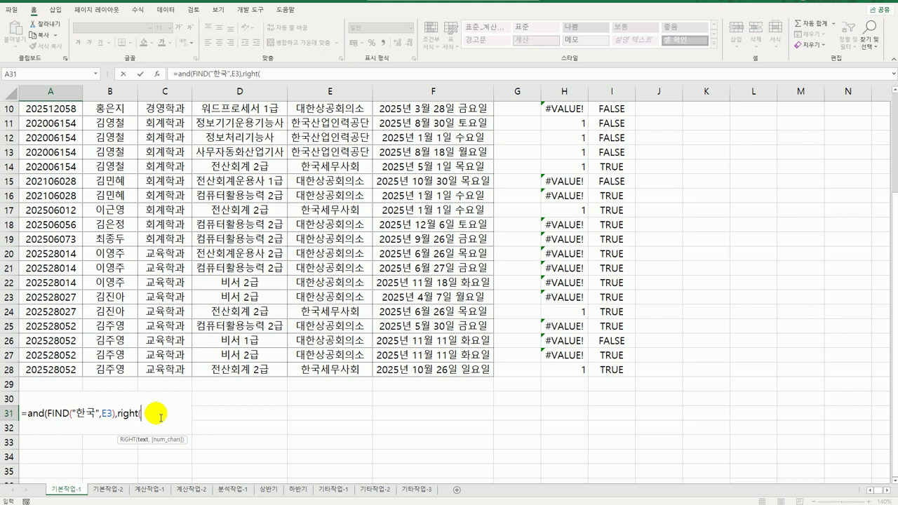
pyautogui.scroll(3, 147, 414)
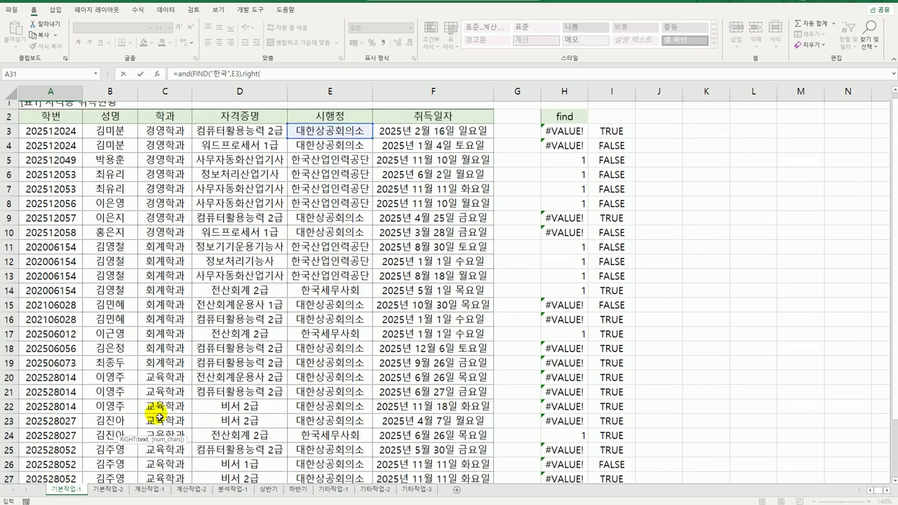
pyautogui.click(247, 136)
pyautogui.scroll(-6, 277, 254)
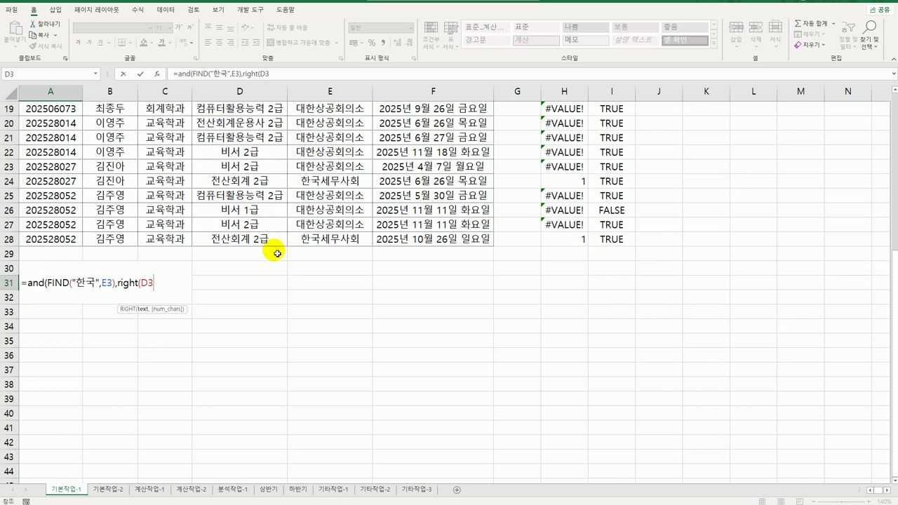
pyautogui.write(',2)=')
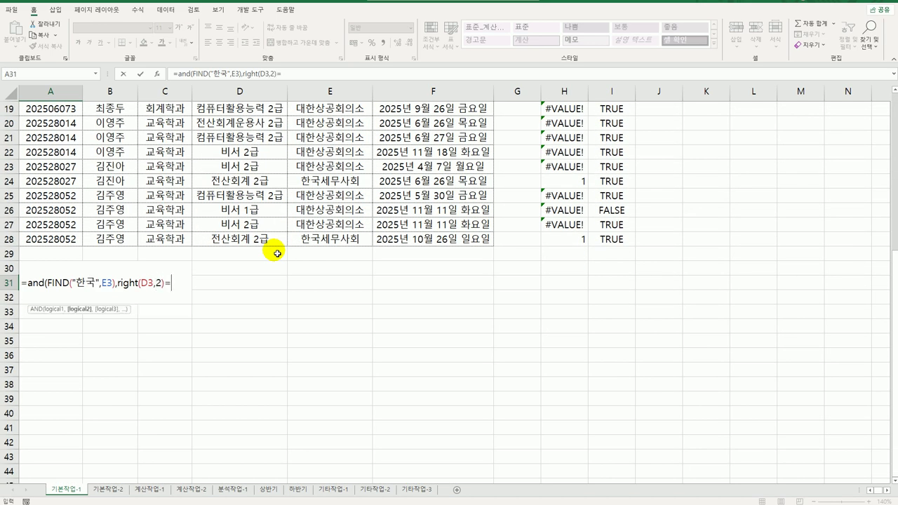
pyautogui.write('"2급"')
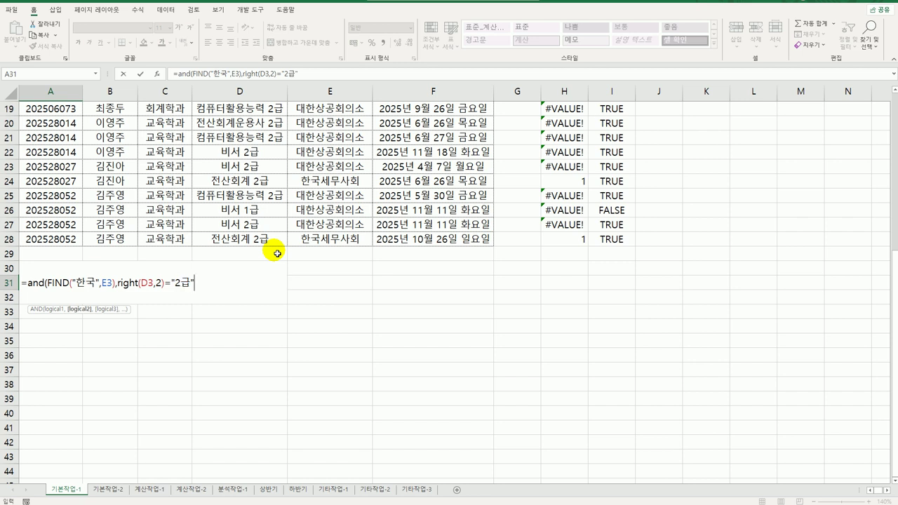
pyautogui.write(')')
pyautogui.press('Return')
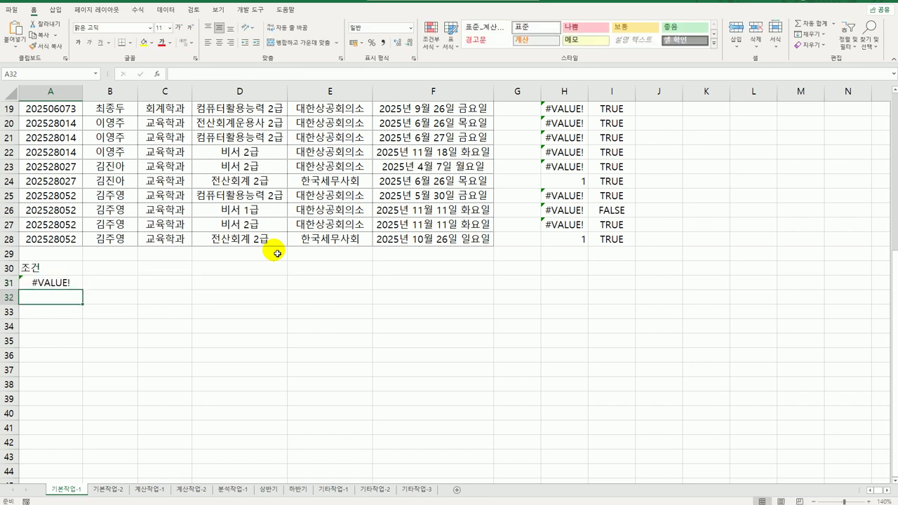
# - Compare the AND condition in A31 with the FIND formula in H3 and the test results in columns H and I
pyautogui.click(67, 285)
pyautogui.scroll(6, 633, 229)
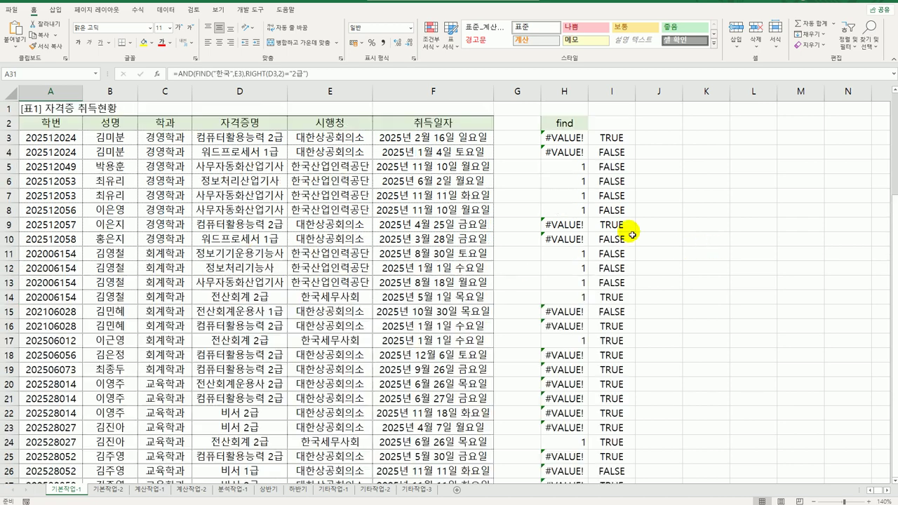
pyautogui.click(578, 139)
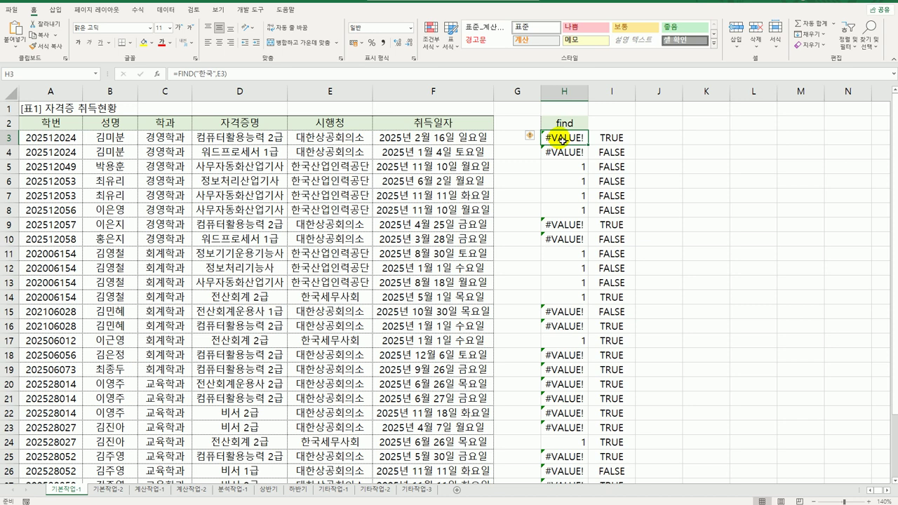
pyautogui.scroll(-3, 559, 141)
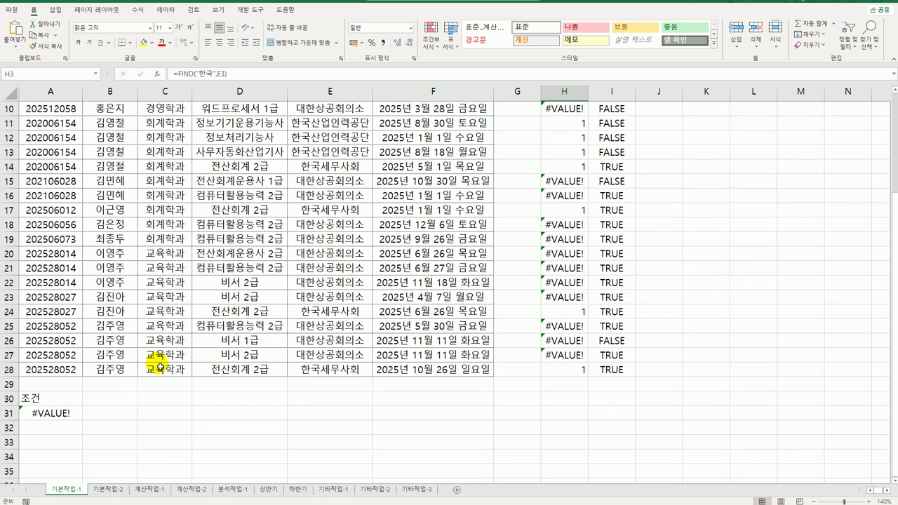
pyautogui.click(57, 414)
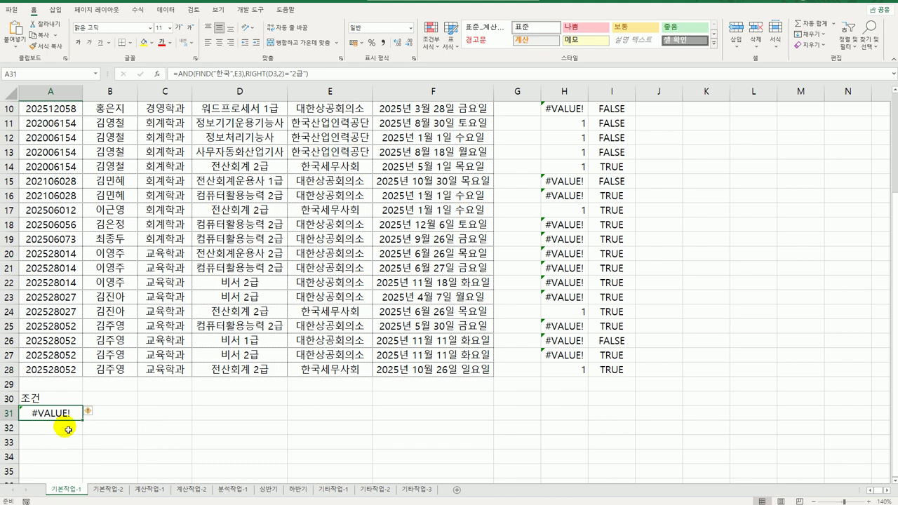
pyautogui.scroll(3, 572, 270)
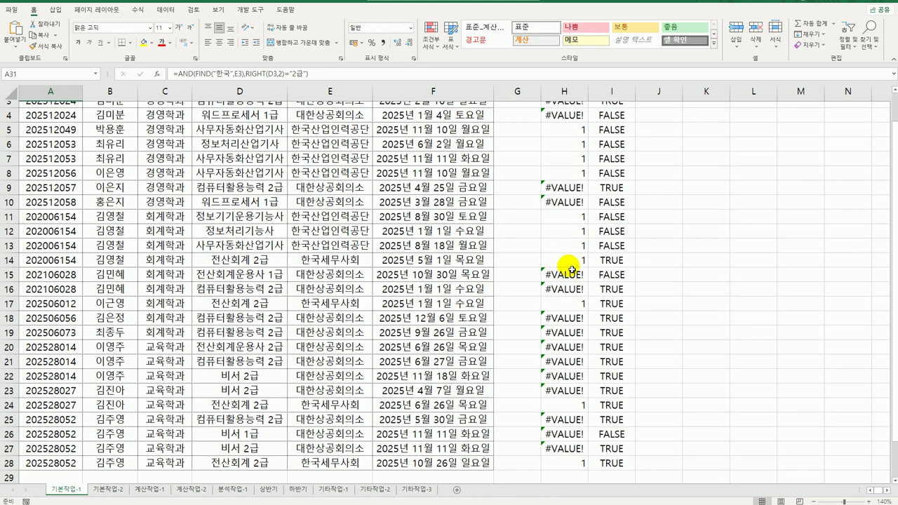
pyautogui.scroll(-3, 571, 270)
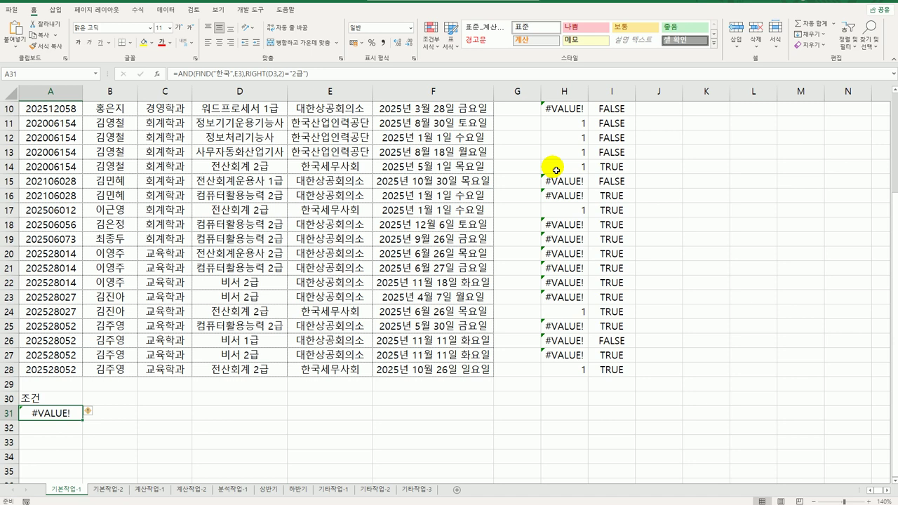
pyautogui.scroll(3, 561, 179)
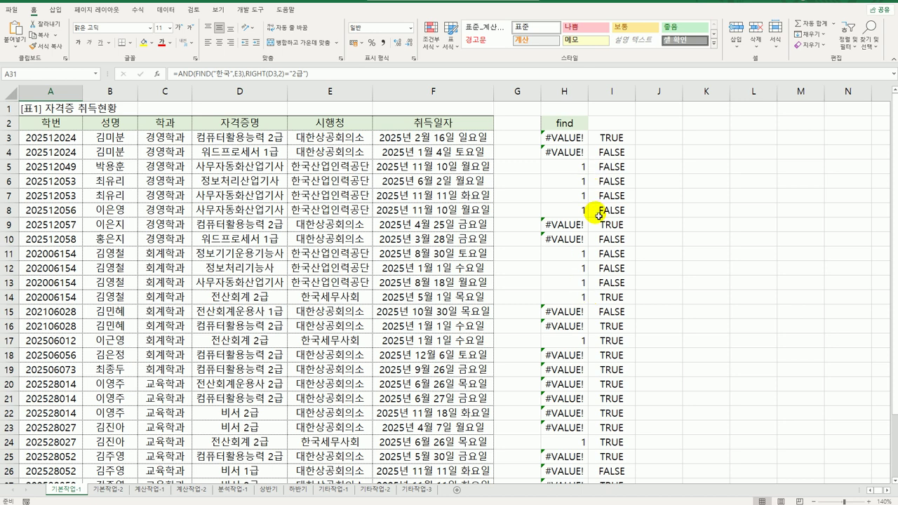
# - Select the column H and I results in rows 14, 17 and 24 together to examine rows meeting both conditions
pyautogui.moveTo(579, 299); pyautogui.dragTo(612, 297)
pyautogui.moveTo(612, 298); pyautogui.dragTo(612, 298)
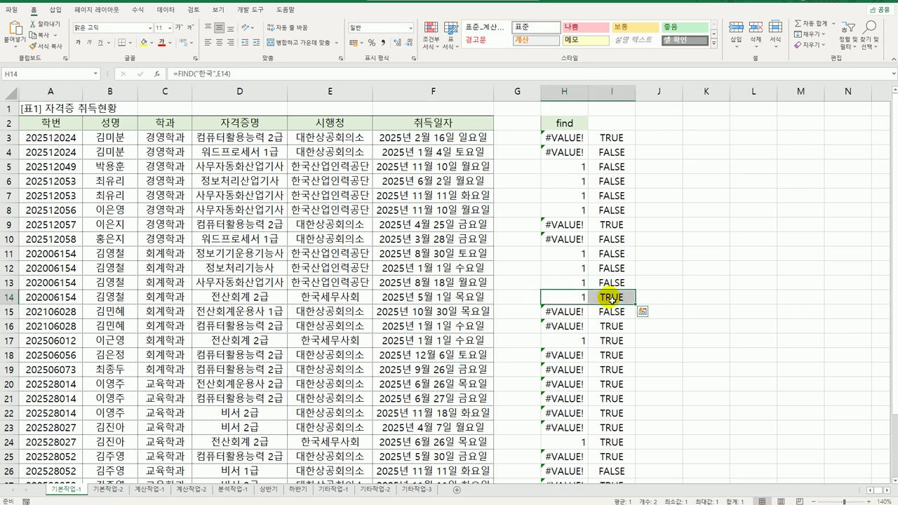
pyautogui.keyDown('ctrl'); pyautogui.click(582, 343); pyautogui.keyUp('ctrl')
pyautogui.moveTo(582, 342); pyautogui.dragTo(608, 341)
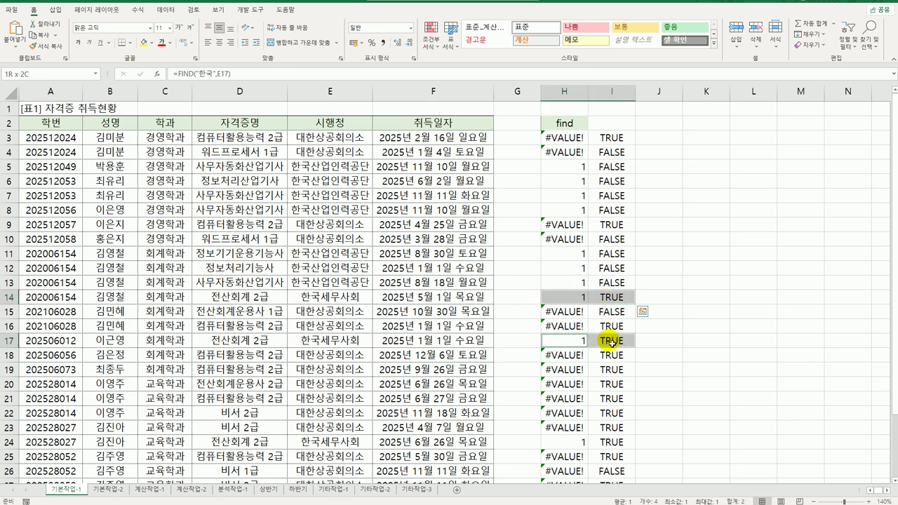
pyautogui.keyDown('ctrl'); pyautogui.moveTo(579, 442); pyautogui.dragTo(608, 444); pyautogui.keyUp('ctrl')
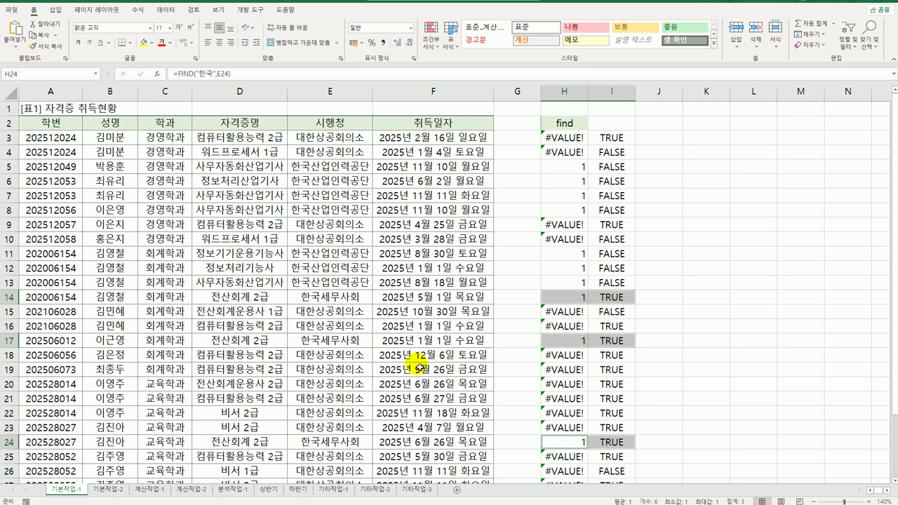
# - Copy the headers 학번, 성명, 학과 and 자격증명 from A2:D2 to the range starting at A35
pyautogui.scroll(-3, 404, 363)
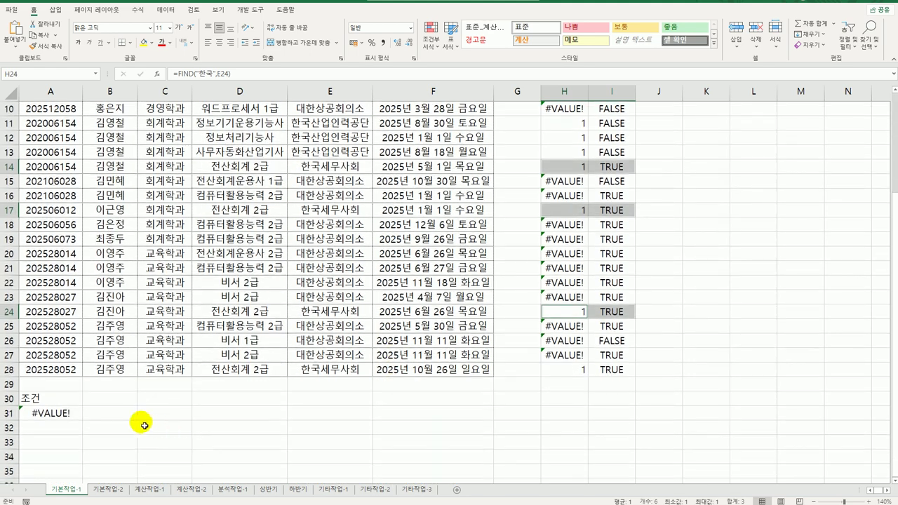
pyautogui.click(62, 441)
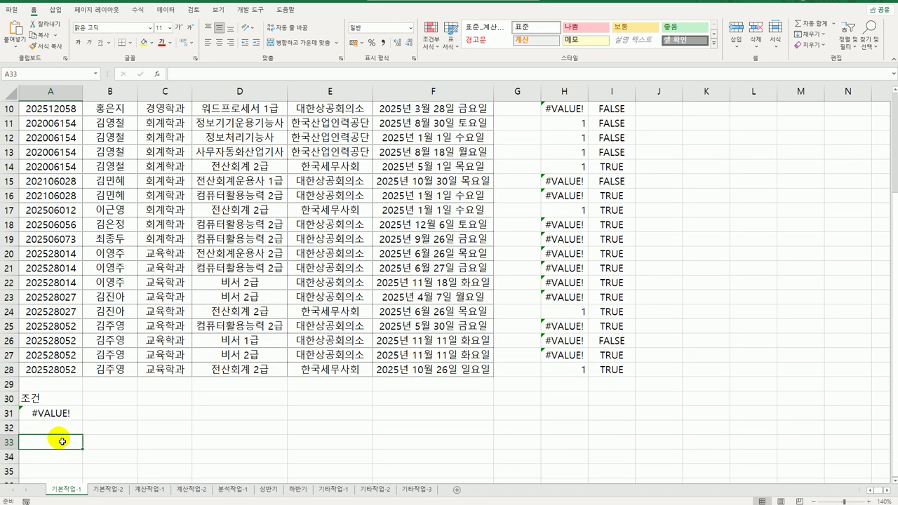
pyautogui.scroll(3, 64, 432)
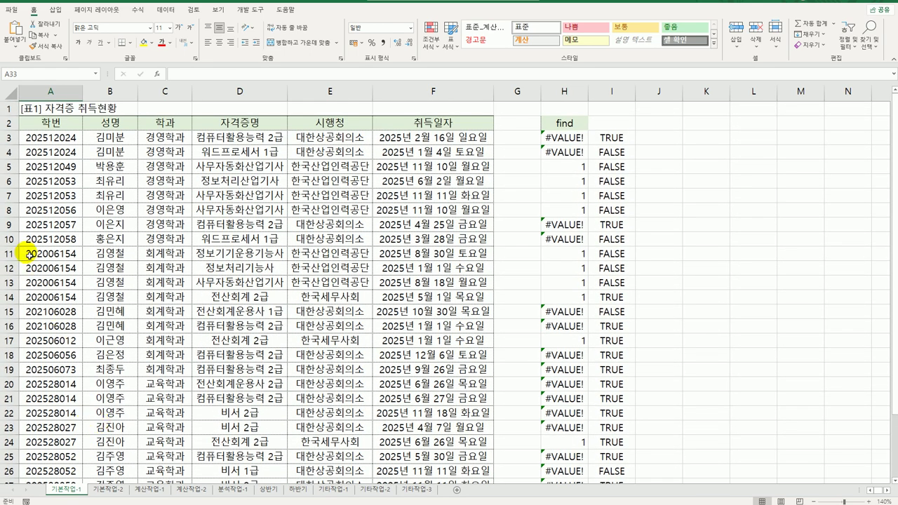
pyautogui.moveTo(38, 121); pyautogui.dragTo(235, 127)
pyautogui.hotkey('ctrl', 'c')
pyautogui.scroll(-6, 136, 308)
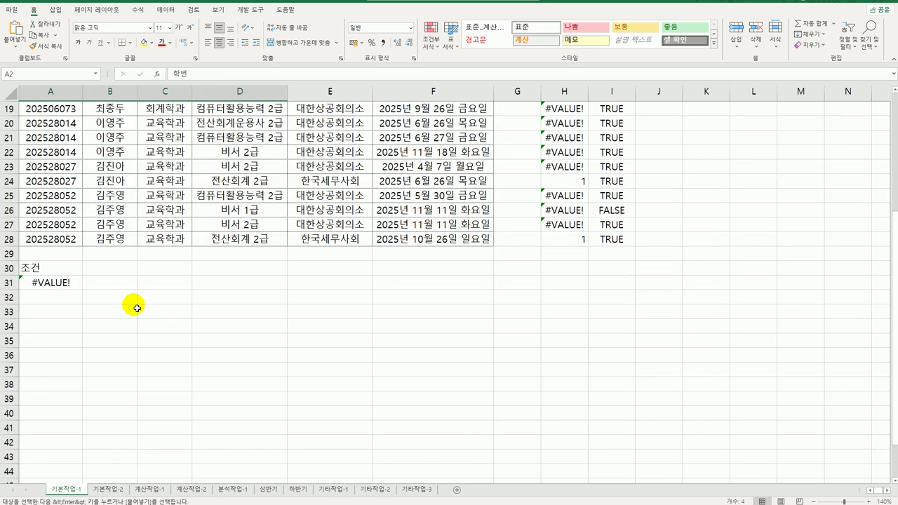
pyautogui.click(60, 338)
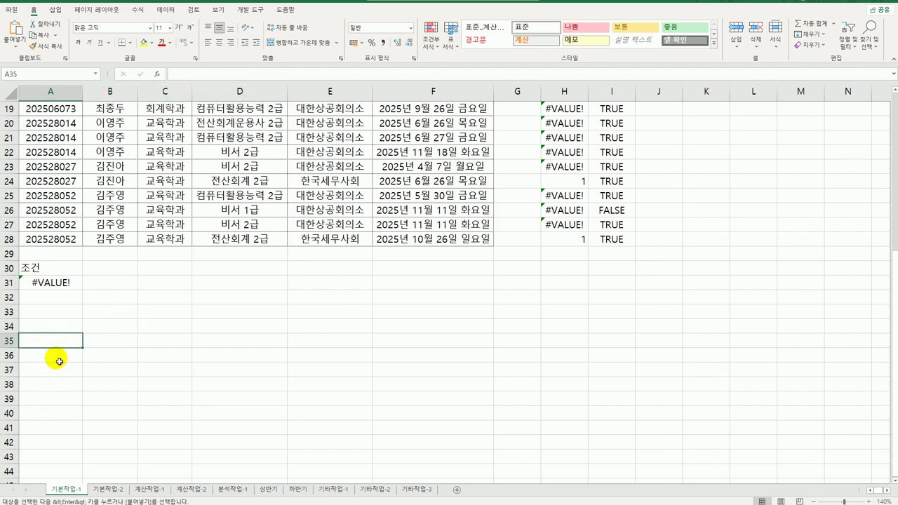
pyautogui.hotkey('ctrl', 'v')
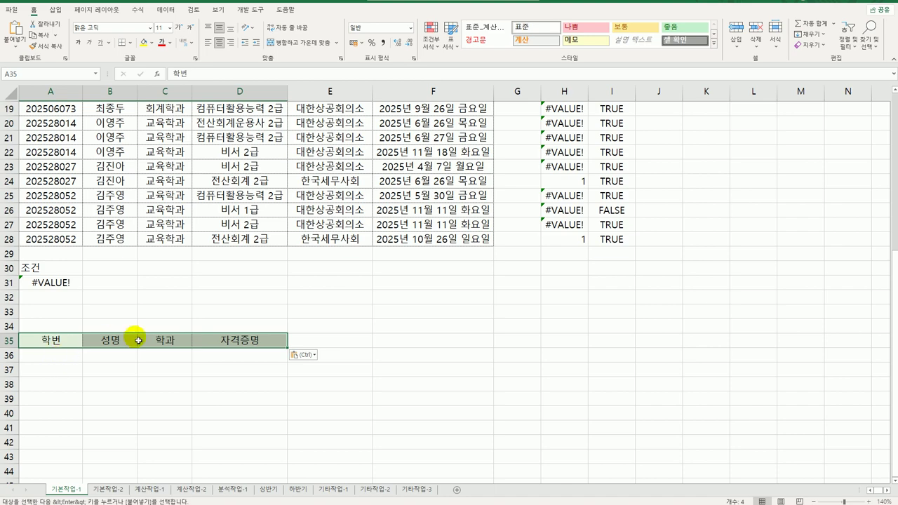
# - Open the Advanced Filter settings for the certificate table, starting from cell D6
pyautogui.scroll(3, 140, 333)
pyautogui.scroll(4, 140, 333)
pyautogui.click(240, 179)
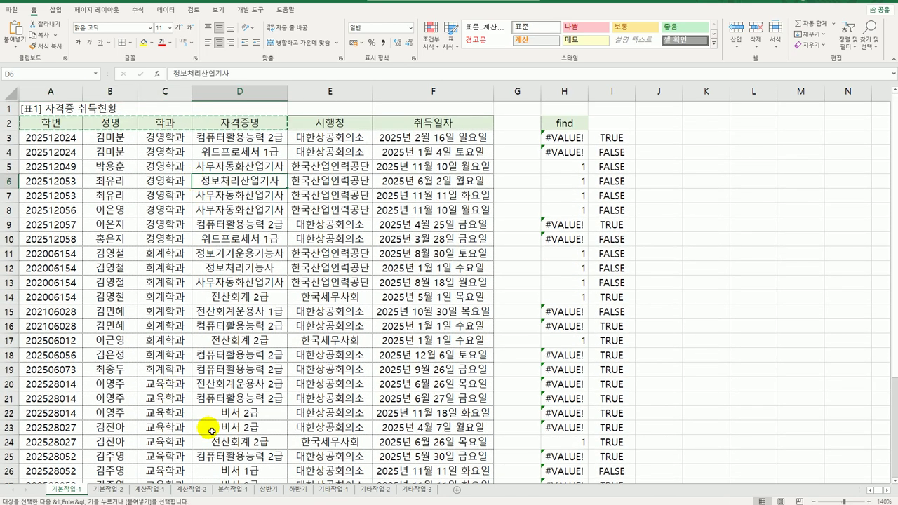
pyautogui.click(165, 11)
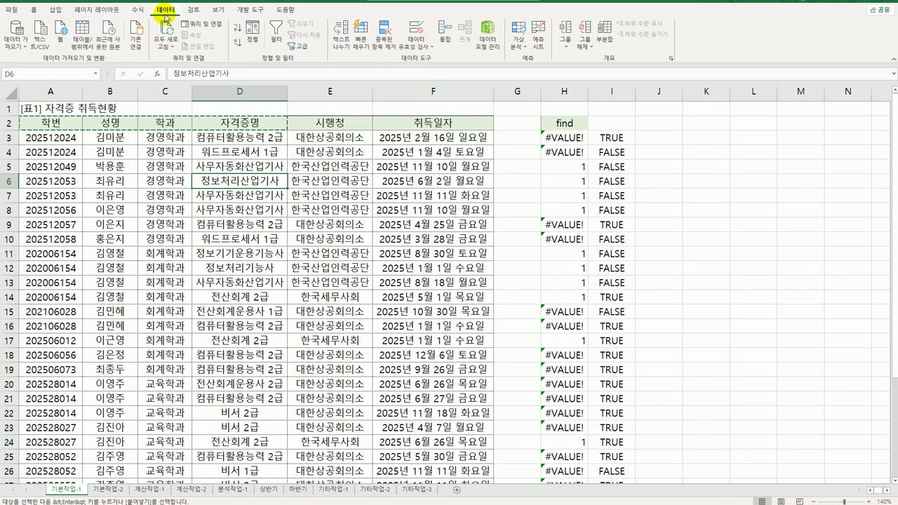
pyautogui.click(299, 46)
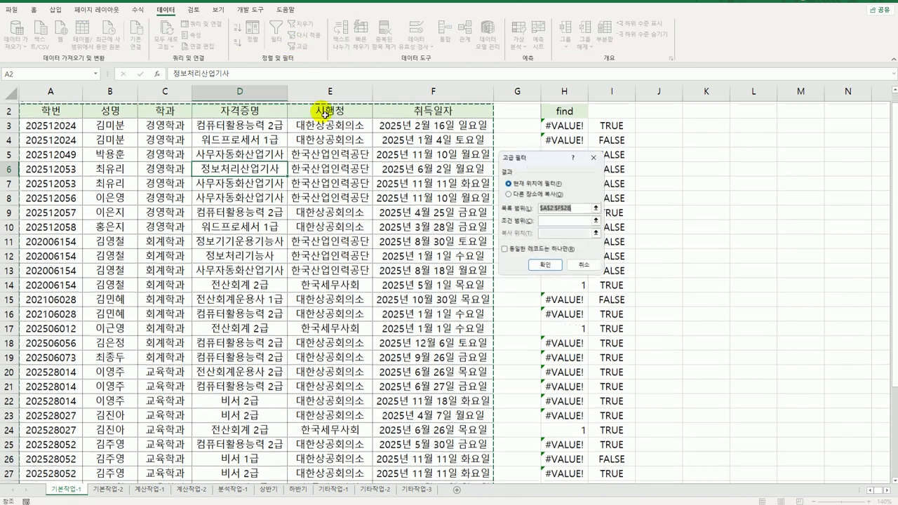
# - Run the Advanced Filter on A2:F28 with criteria range A30:A31, copying the results to another location under the headers A35:D35
pyautogui.scroll(-3, 361, 223)
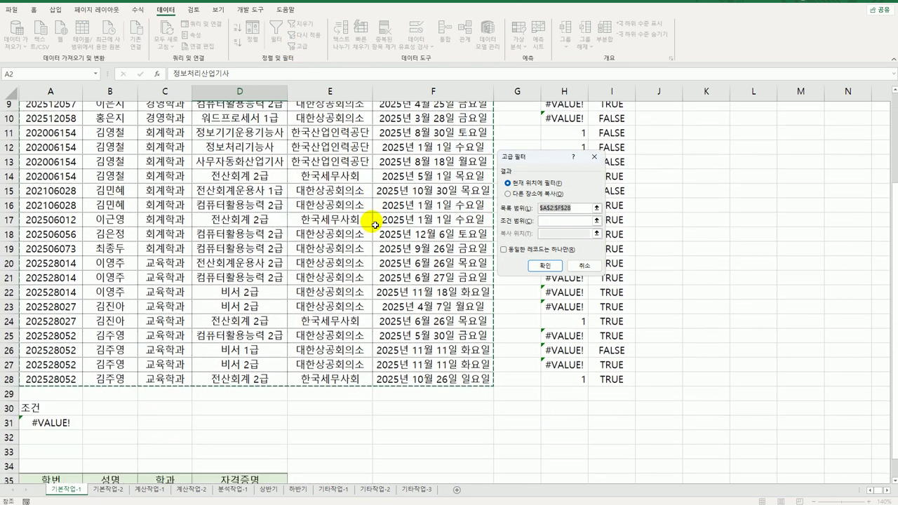
pyautogui.click(542, 222)
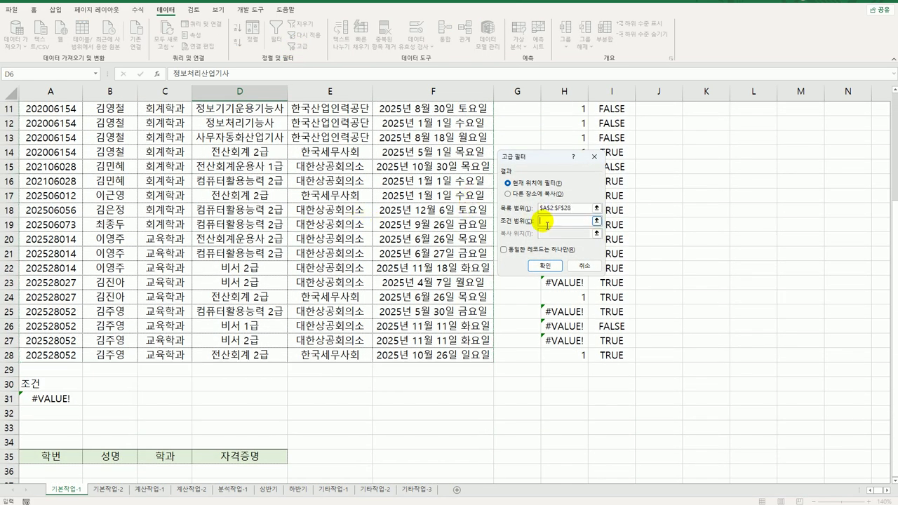
pyautogui.moveTo(58, 384); pyautogui.dragTo(74, 398)
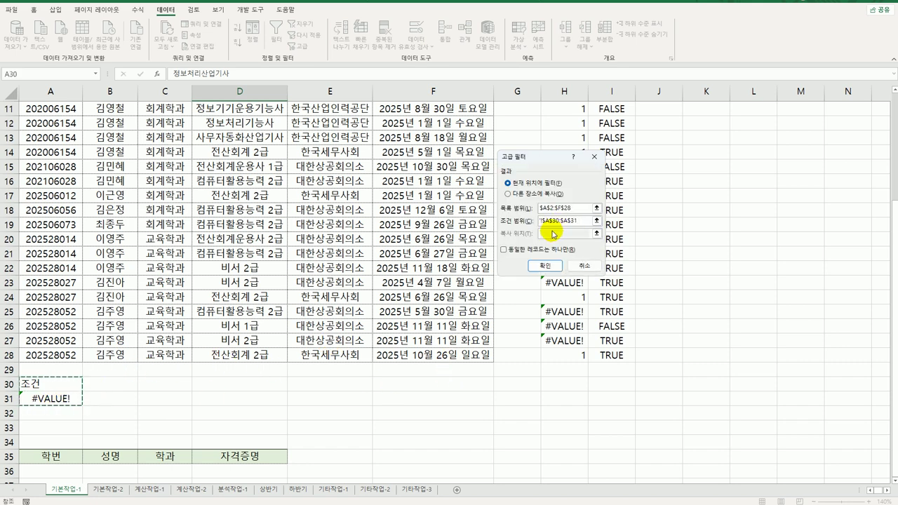
pyautogui.click(536, 200)
pyautogui.click(555, 234)
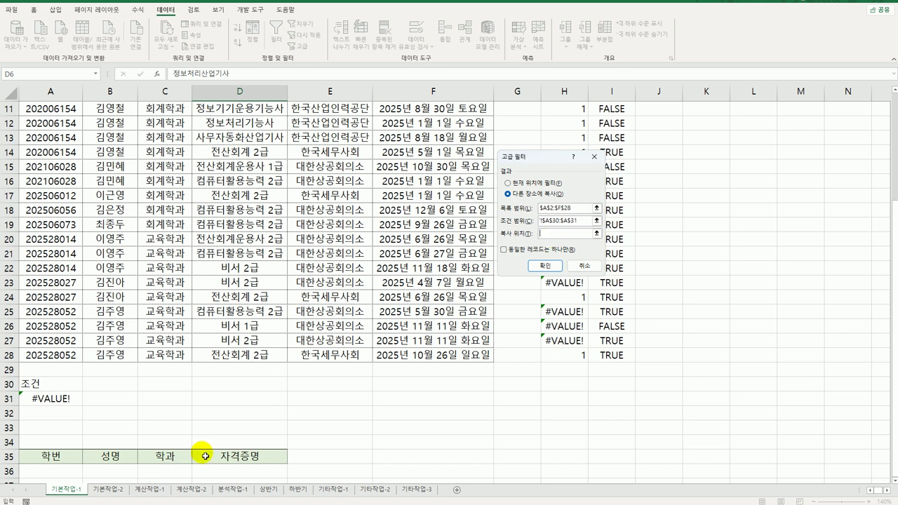
pyautogui.click(63, 462)
pyautogui.moveTo(63, 461); pyautogui.dragTo(212, 459)
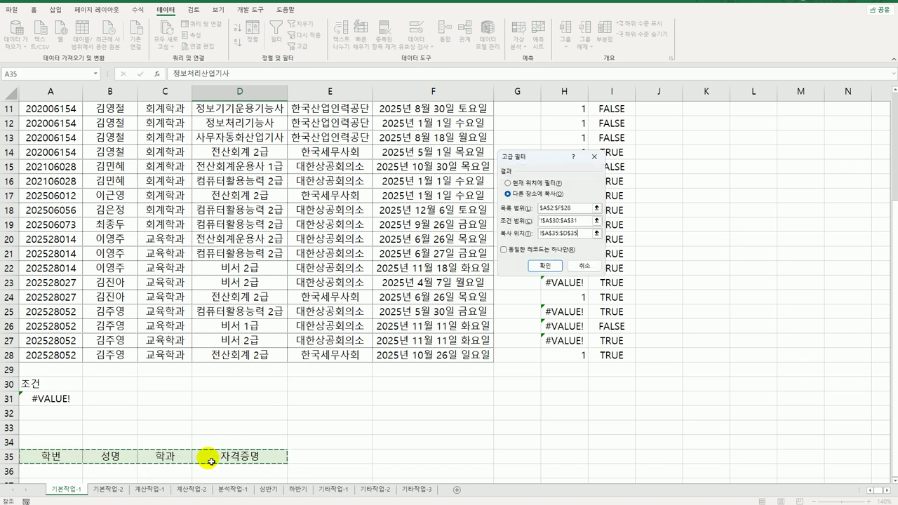
pyautogui.click(545, 265)
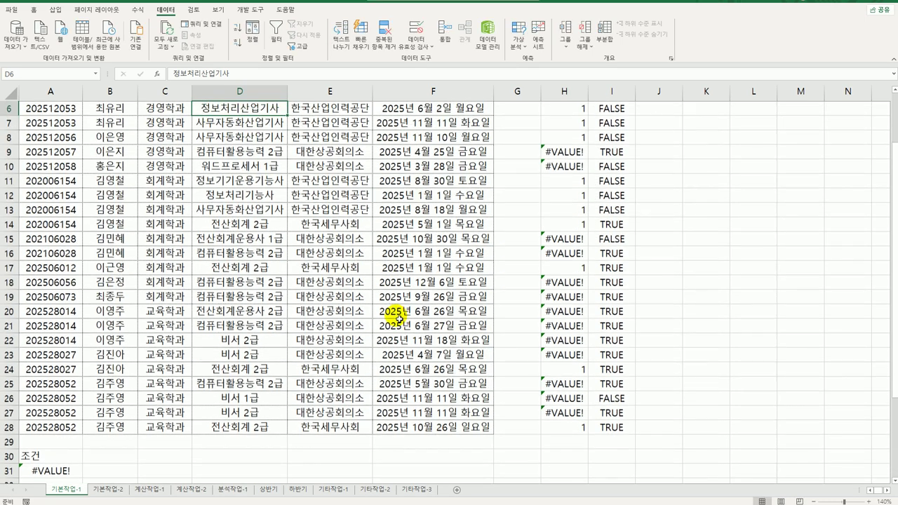
# - Compare the extracted rows below A35:D35 with the column H and I test results, including row 17
pyautogui.scroll(-7, 396, 319)
pyautogui.scroll(3, 513, 297)
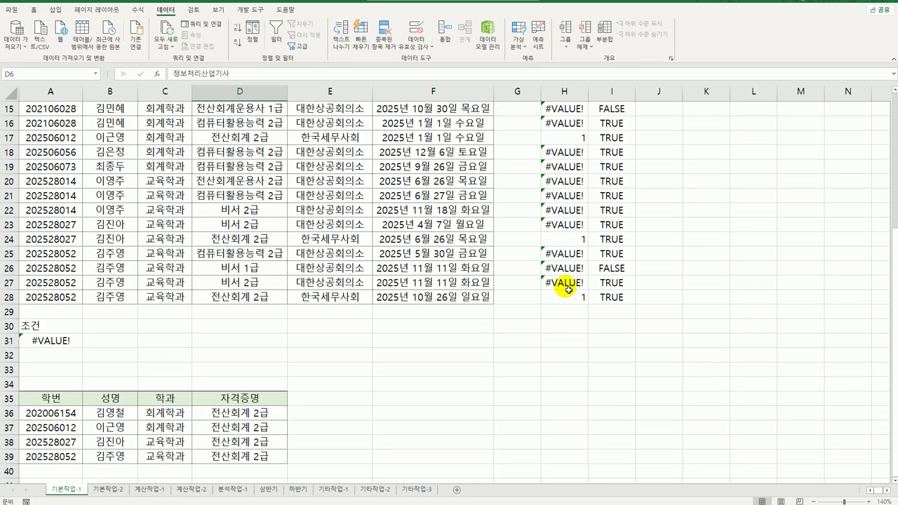
pyautogui.moveTo(575, 297); pyautogui.dragTo(594, 140)
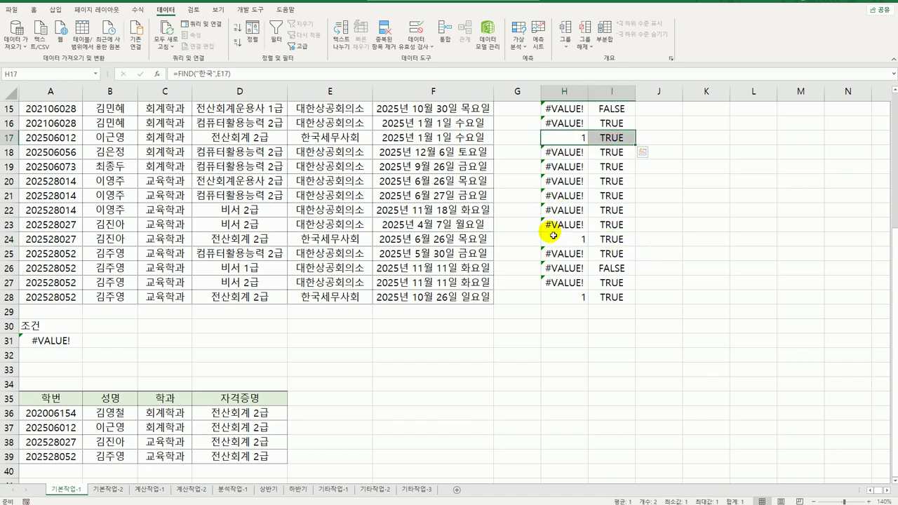
pyautogui.scroll(5, 204, 435)
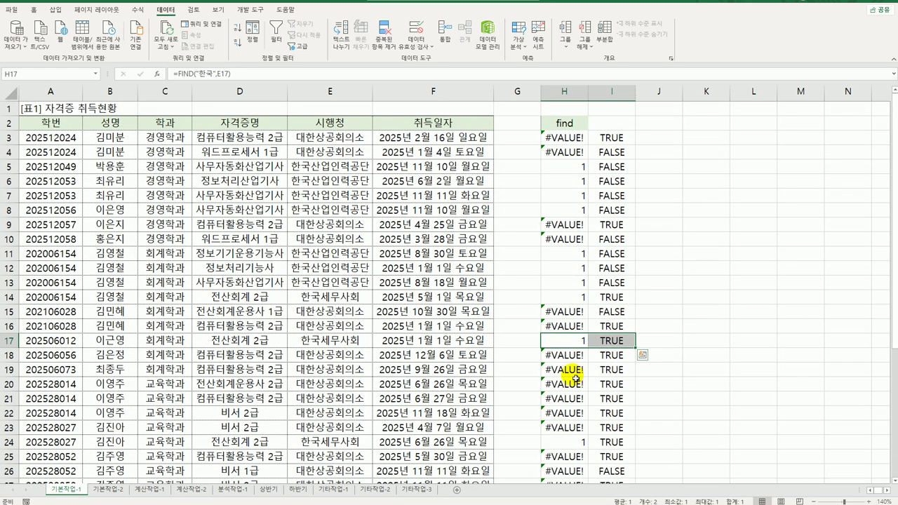
# - Delete the test columns H and I beside the certificate table
pyautogui.moveTo(564, 89); pyautogui.dragTo(618, 99)
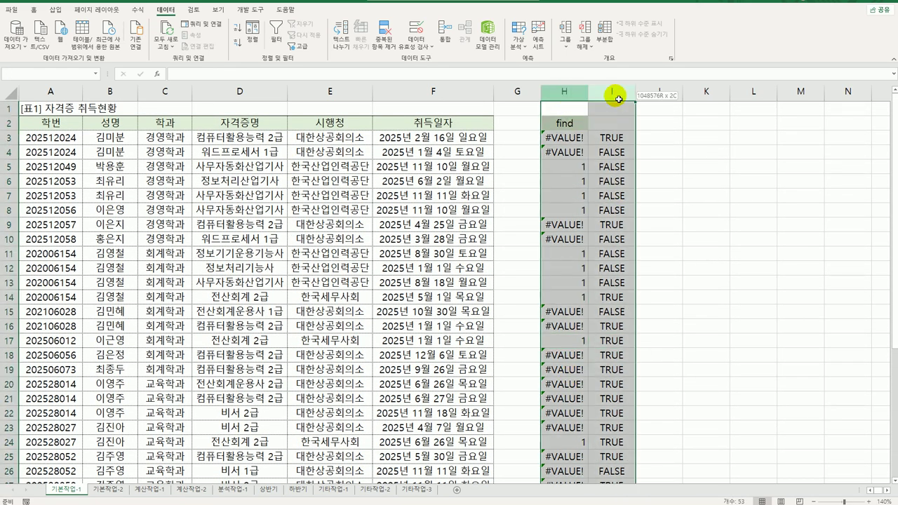
pyautogui.rightClick(576, 134)
pyautogui.click(615, 224)
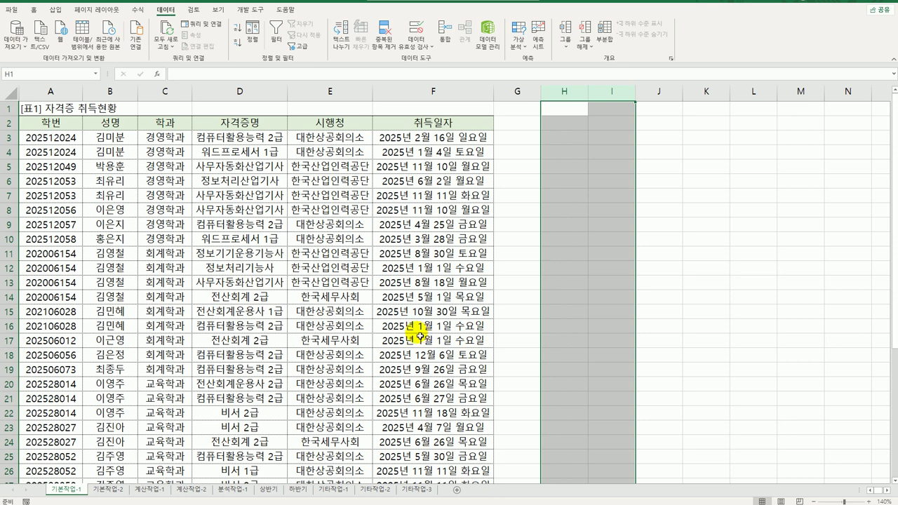
# - Start a new conditional formatting rule for A3:F28 that uses a formula to determine which cells to format
pyautogui.click(449, 141)
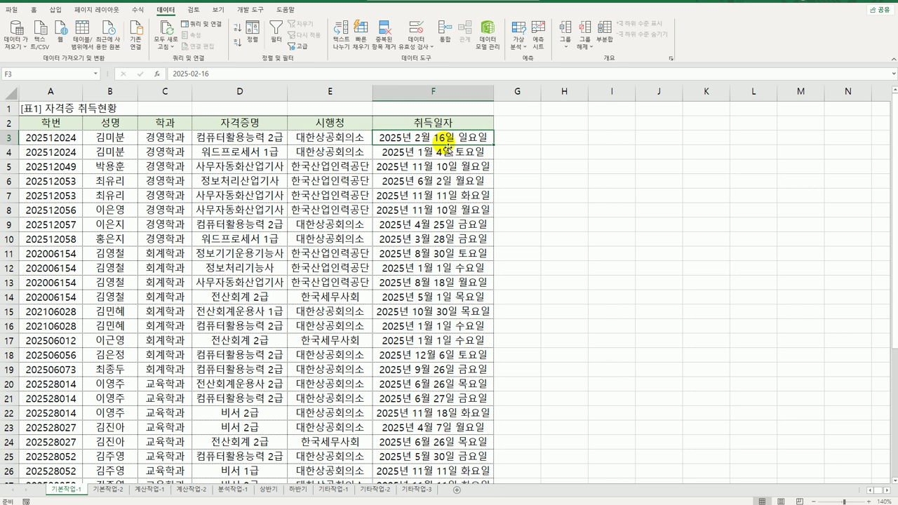
pyautogui.click(62, 139)
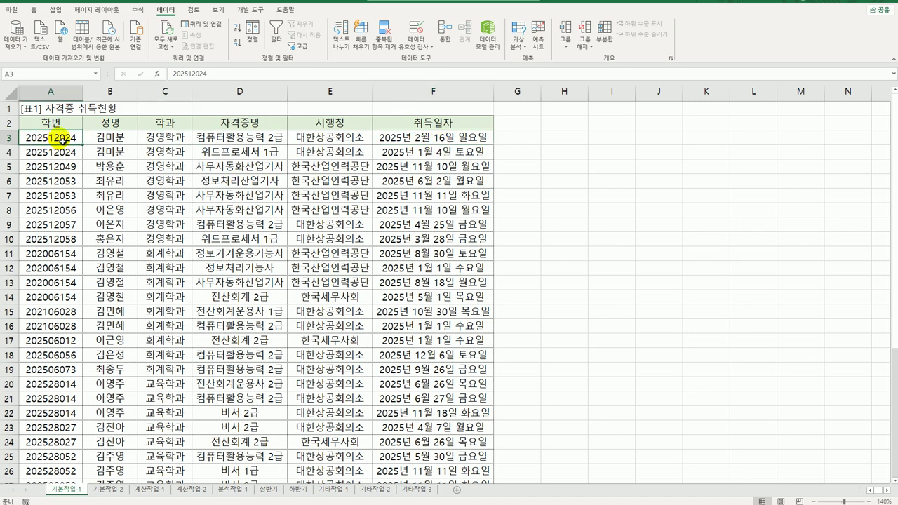
pyautogui.moveTo(62, 139); pyautogui.dragTo(436, 456)
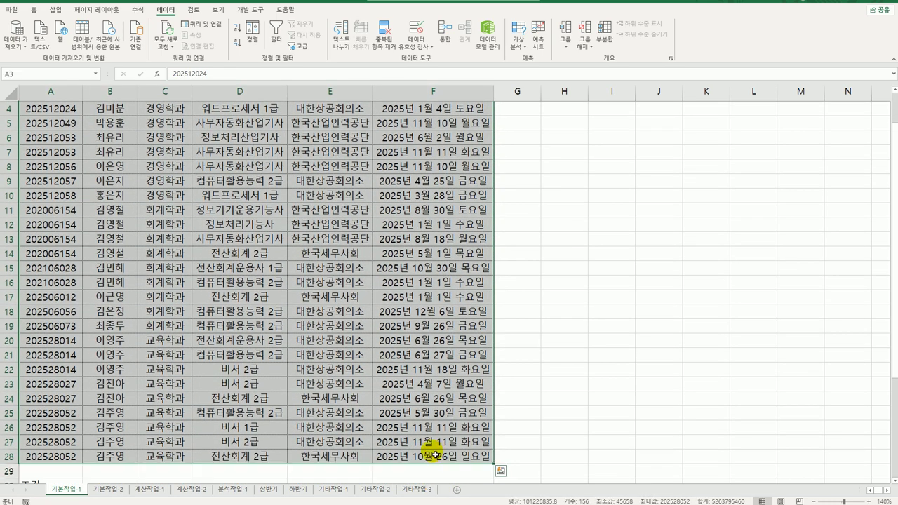
pyautogui.scroll(1, 436, 456)
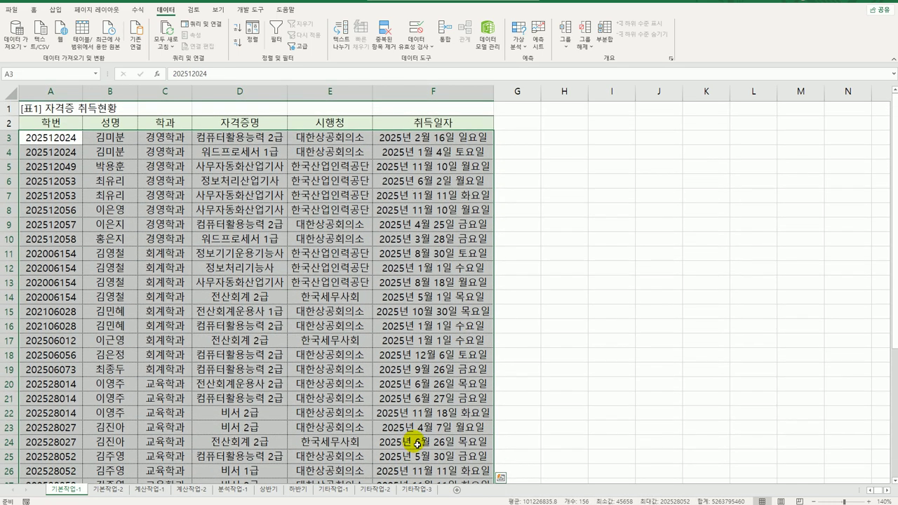
pyautogui.click(35, 13)
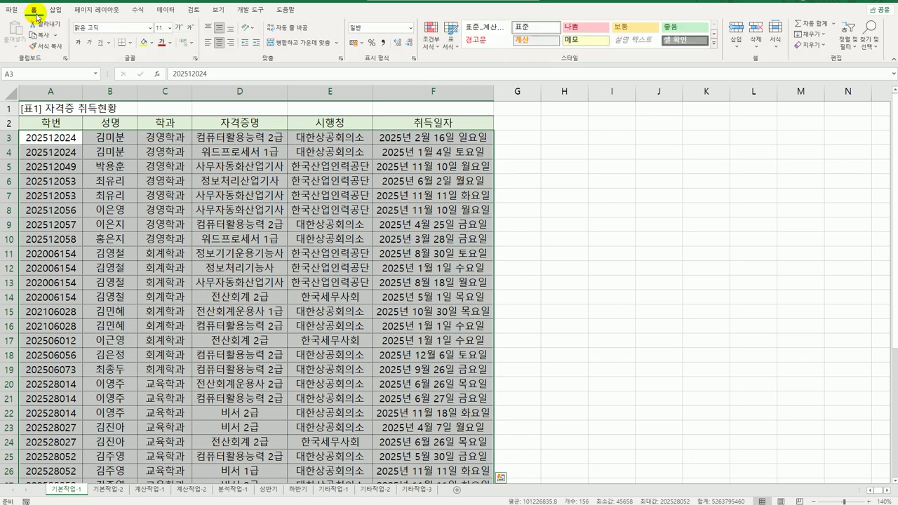
pyautogui.click(431, 47)
pyautogui.click(445, 173)
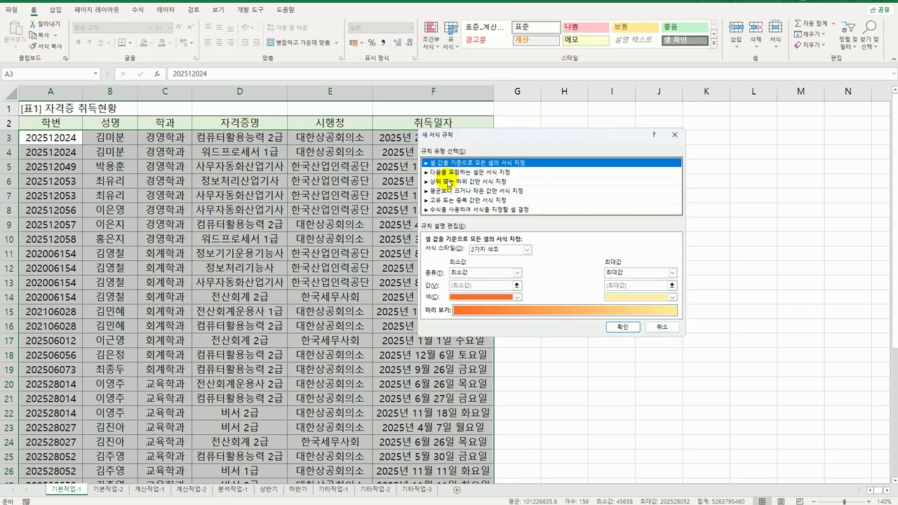
pyautogui.click(497, 209)
pyautogui.click(494, 254)
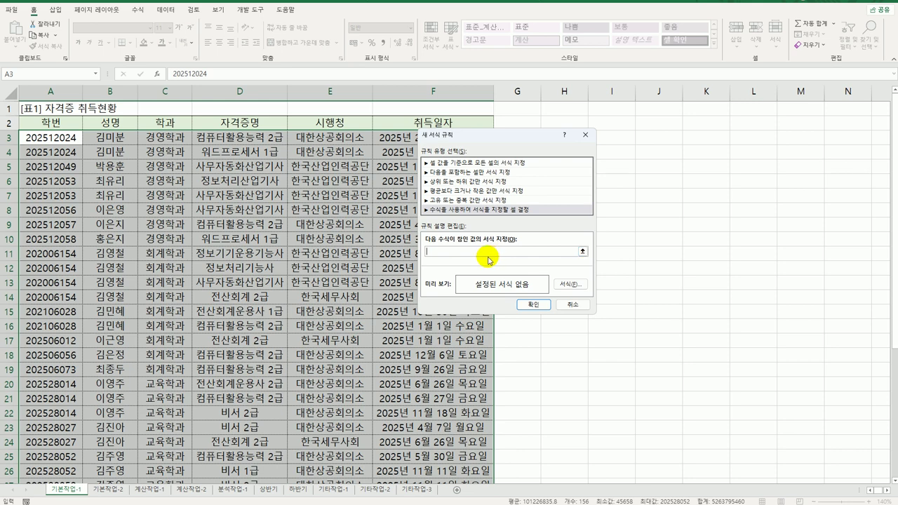
# - Enter the rule formula =or(weekday($F3)=1,weekday($F3)=7), keeping only column F absolute in both references
pyautogui.write('=or(weekday(')
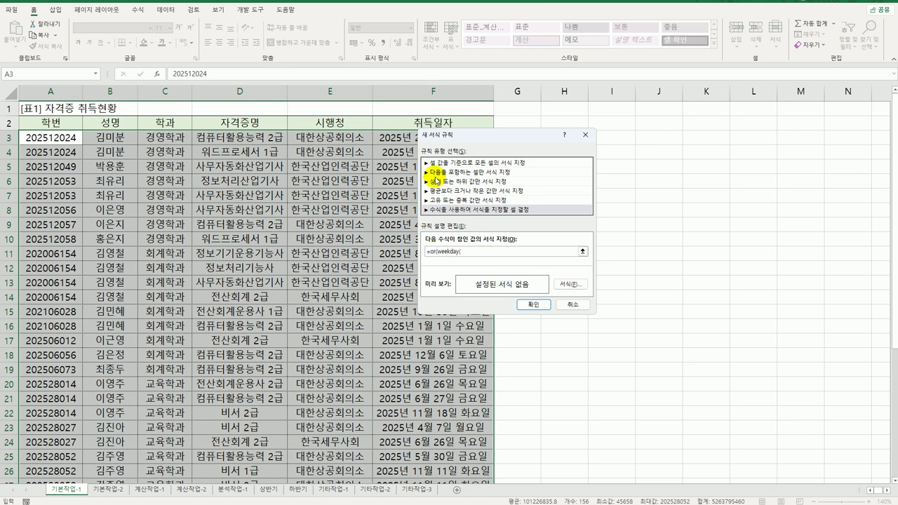
pyautogui.moveTo(487, 135); pyautogui.dragTo(612, 136)
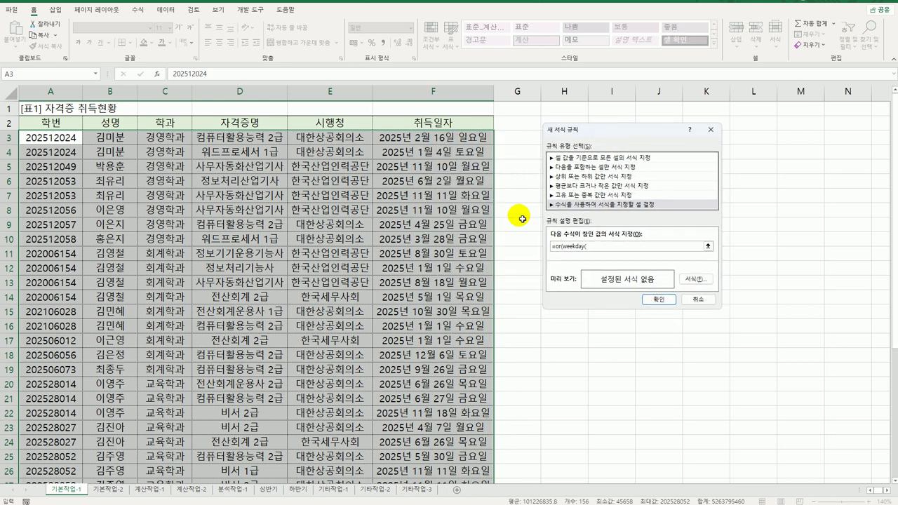
pyautogui.click(475, 142)
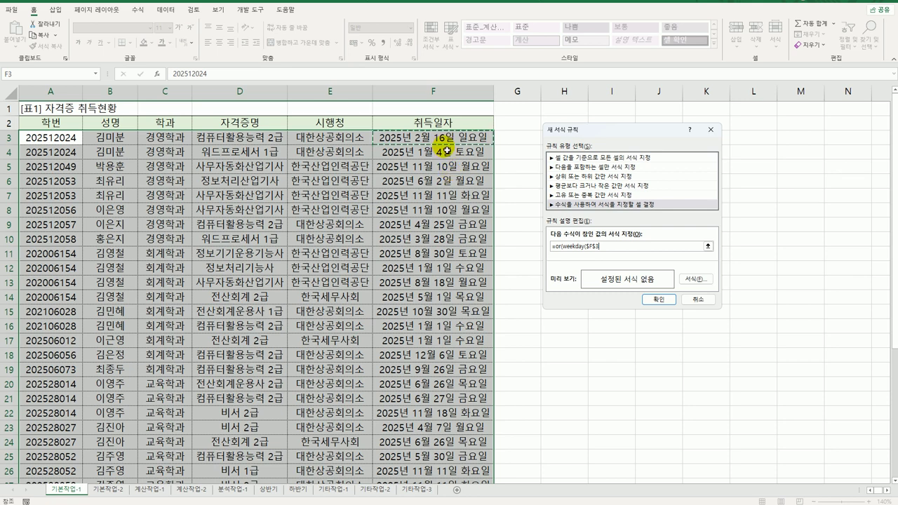
pyautogui.press('F4')
pyautogui.write(',2')
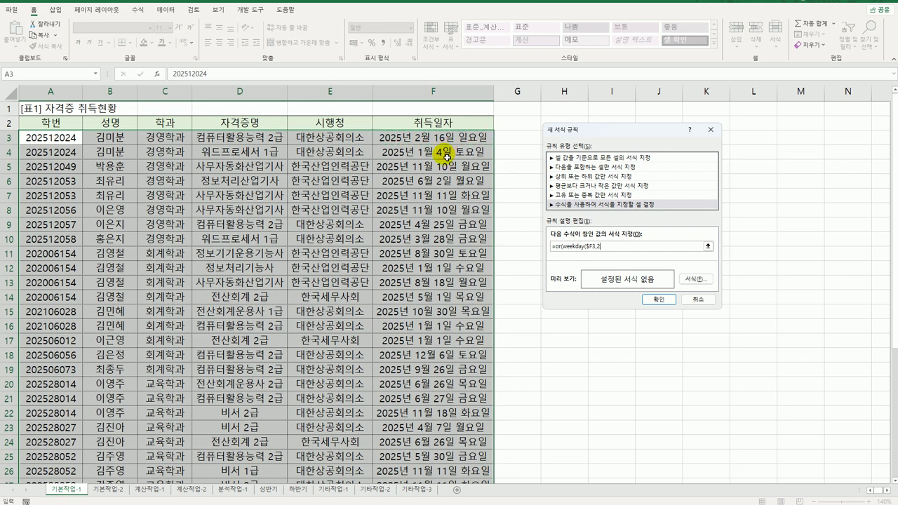
pyautogui.press('BackSpace')
pyautogui.press('BackSpace')
pyautogui.write('=1,weekday(')
pyautogui.click(448, 142)
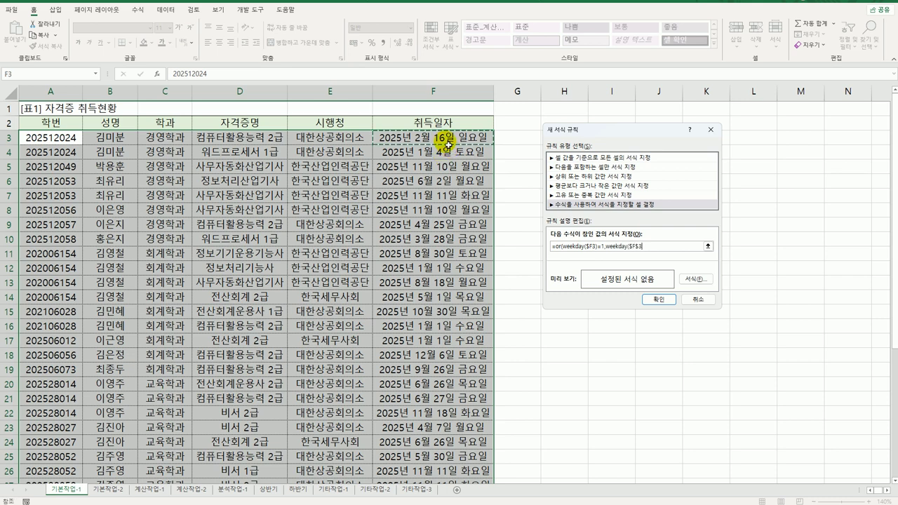
pyautogui.press('F4')
pyautogui.press('F4')
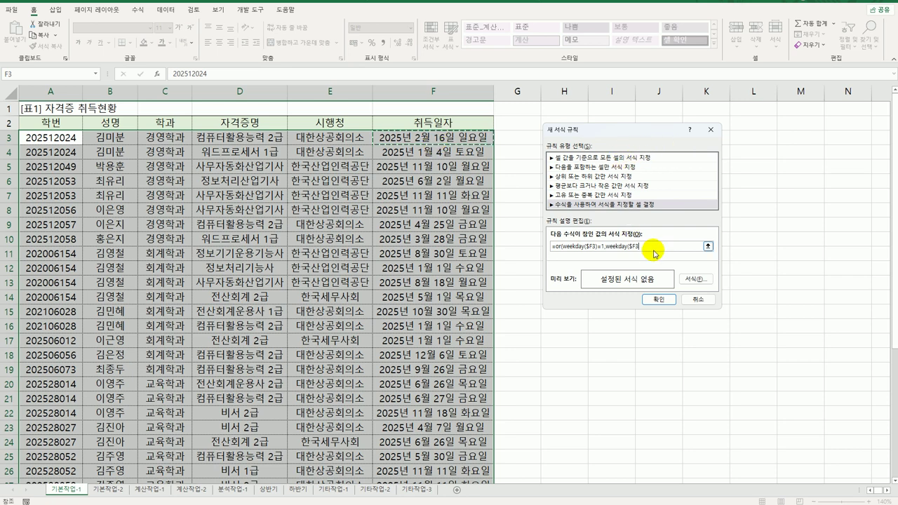
pyautogui.write(')=7)')
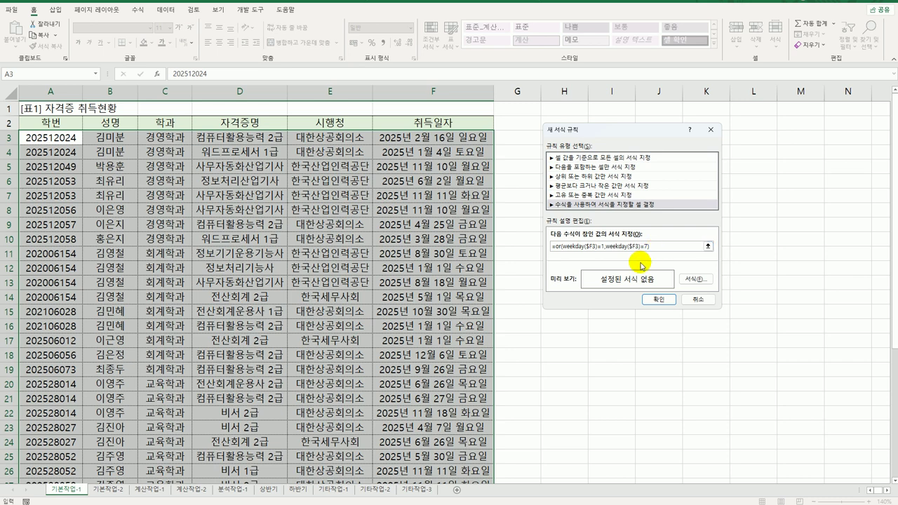
# - Change the first weekday condition in the rule formula to weekday($F3,2)=6
pyautogui.click(599, 249)
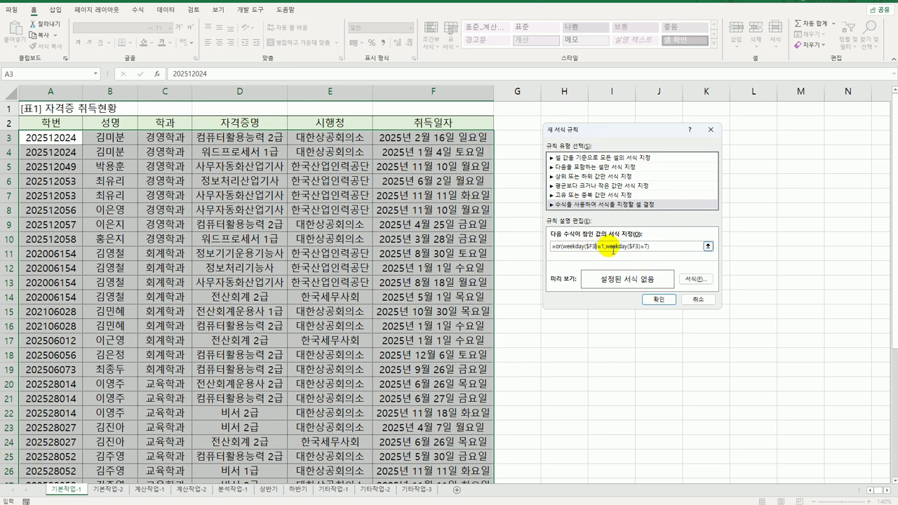
pyautogui.write(',2+')
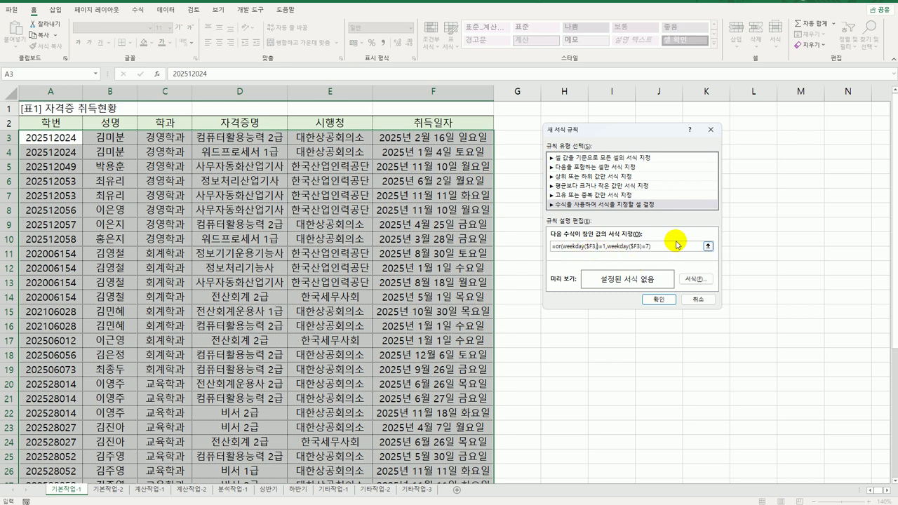
pyautogui.press('Right')
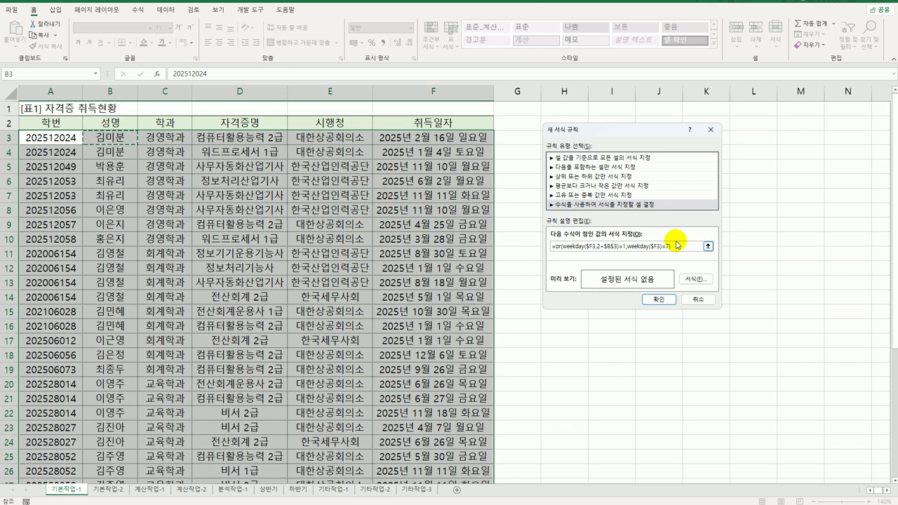
pyautogui.press('BackSpace')
pyautogui.press('BackSpace')
pyautogui.press('BackSpace')
pyautogui.press('BackSpace')
pyautogui.press('BackSpace')
pyautogui.press('BackSpace')
pyautogui.write('2')
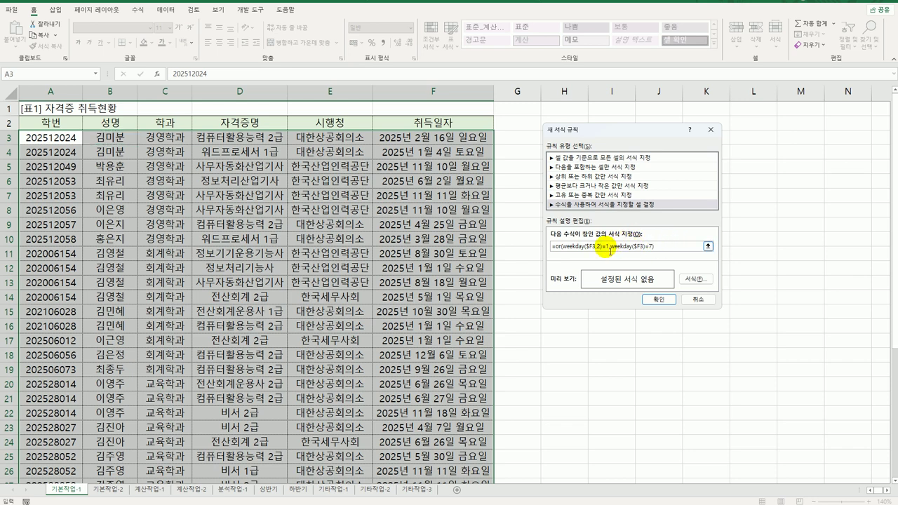
pyautogui.doubleClick(612, 251)
pyautogui.write('6')
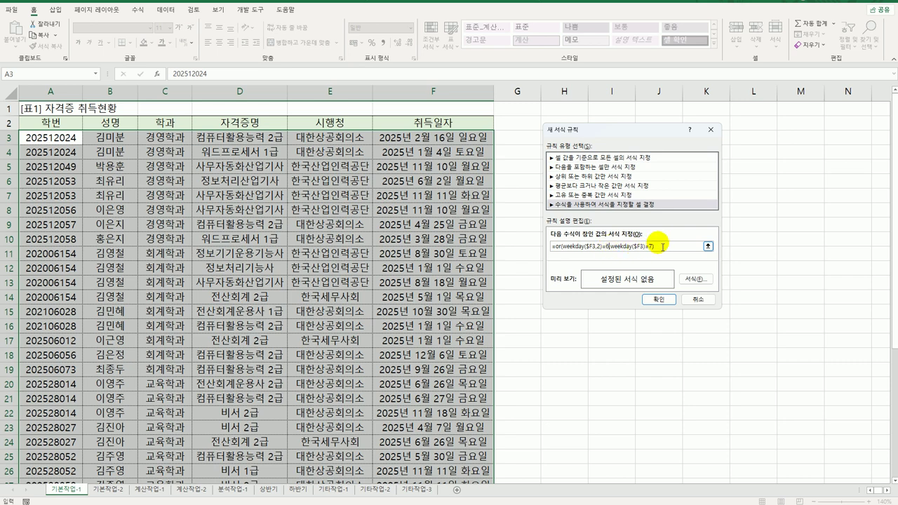
# - Add return type 2 to the second weekday condition so that it reads weekday($F3,2)=7
pyautogui.click(645, 247)
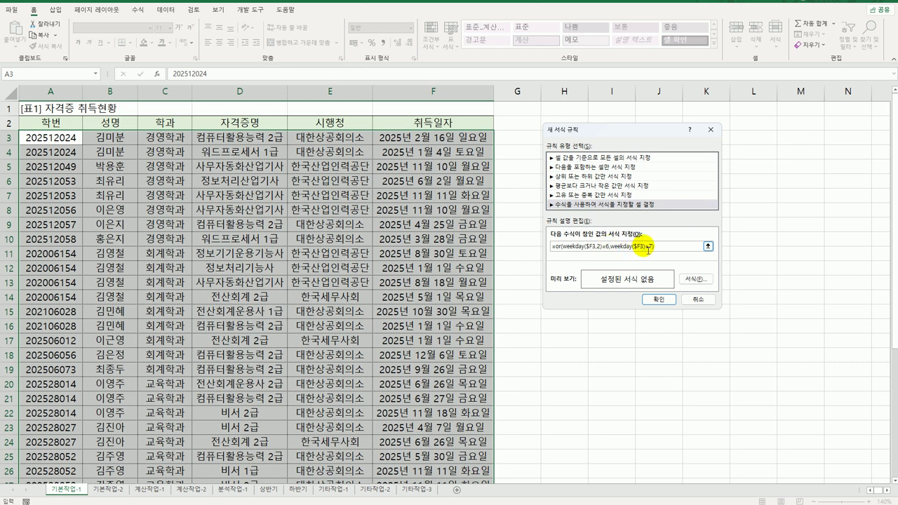
pyautogui.write(',2')
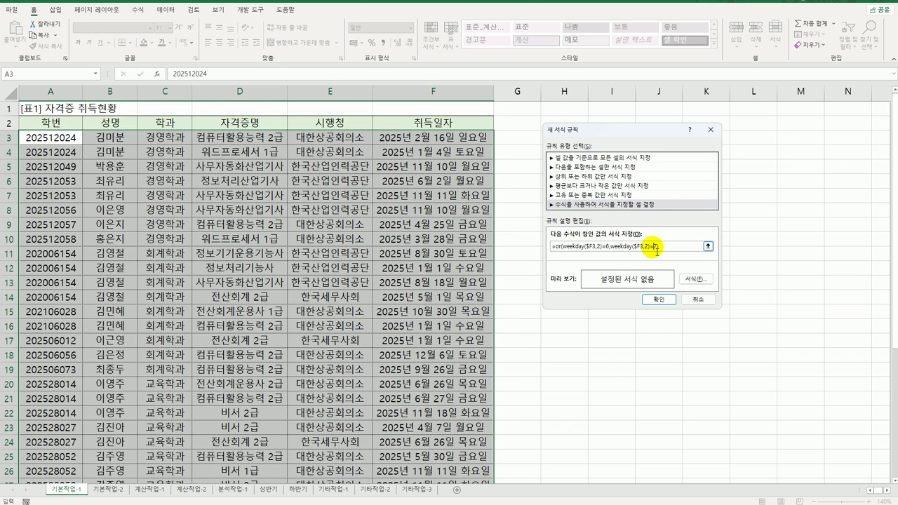
pyautogui.write(')')
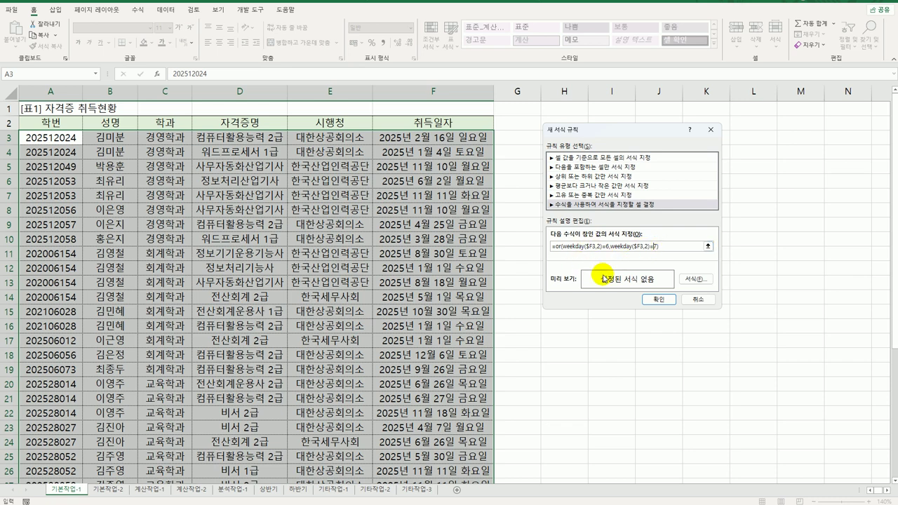
# - Set the rule's font to bold italic (굵은 기울임꼴) in standard red (빨강) and apply the conditional formatting rule to A3:F28
pyautogui.click(698, 279)
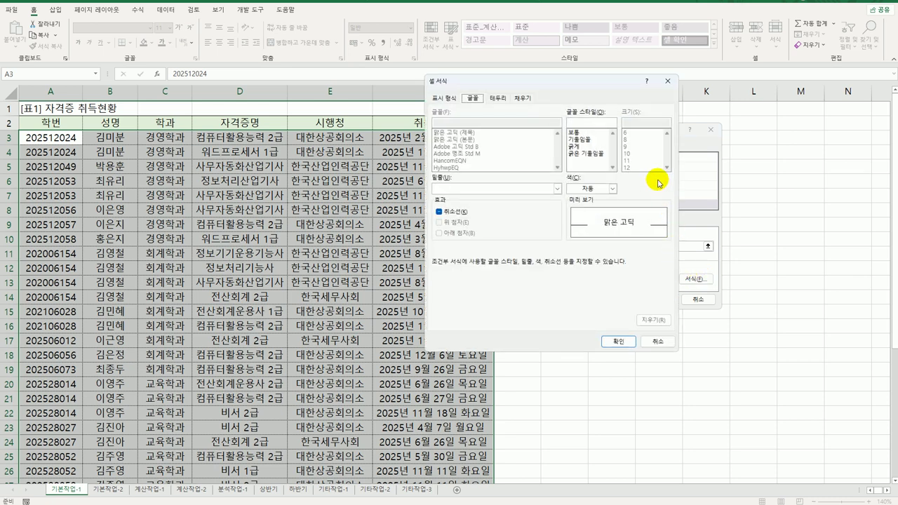
pyautogui.click(598, 155)
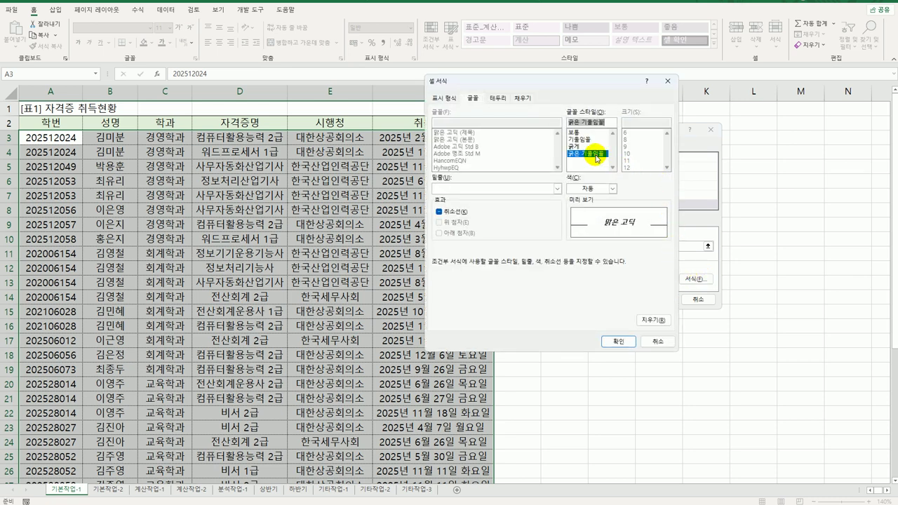
pyautogui.click(586, 189)
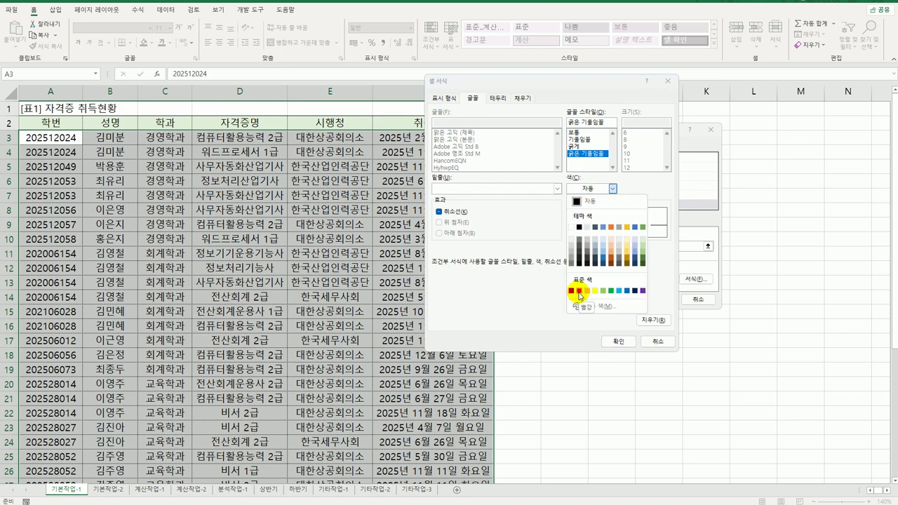
pyautogui.click(579, 292)
pyautogui.click(618, 342)
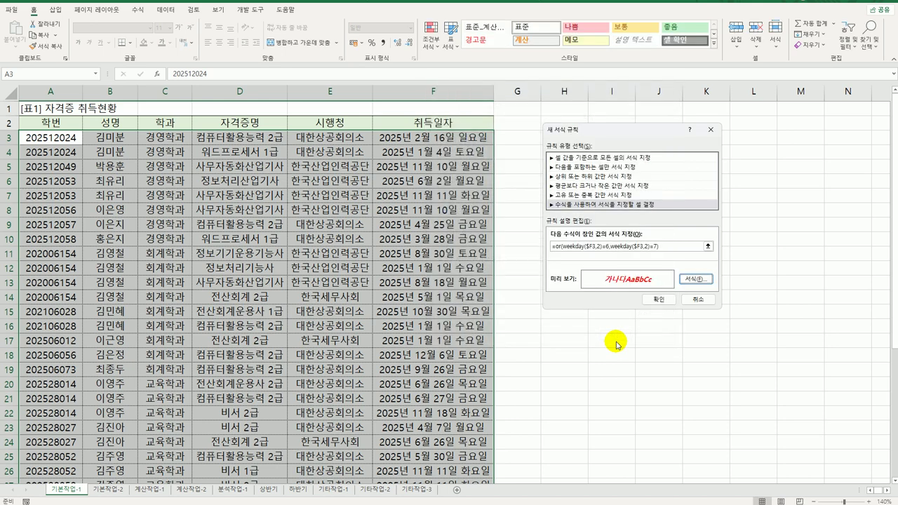
pyautogui.click(658, 299)
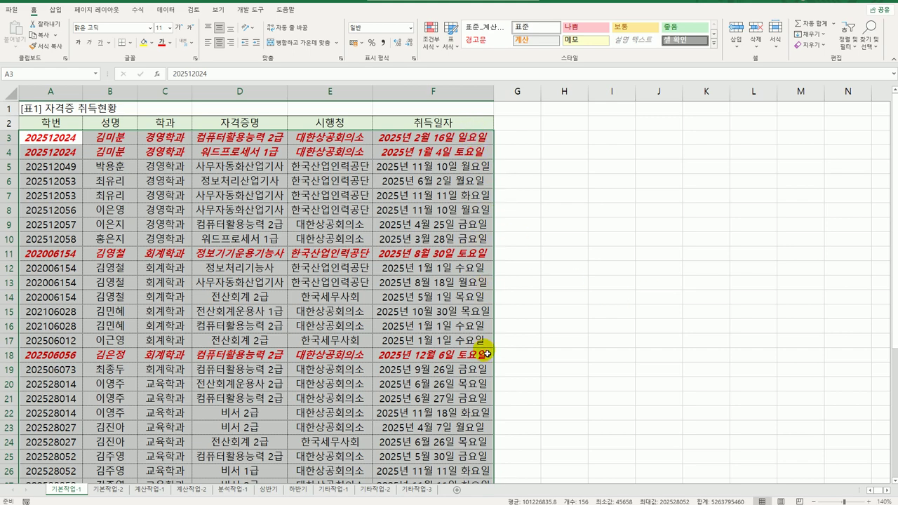
pyautogui.scroll(-3, 486, 353)
pyautogui.scroll(3, 486, 352)
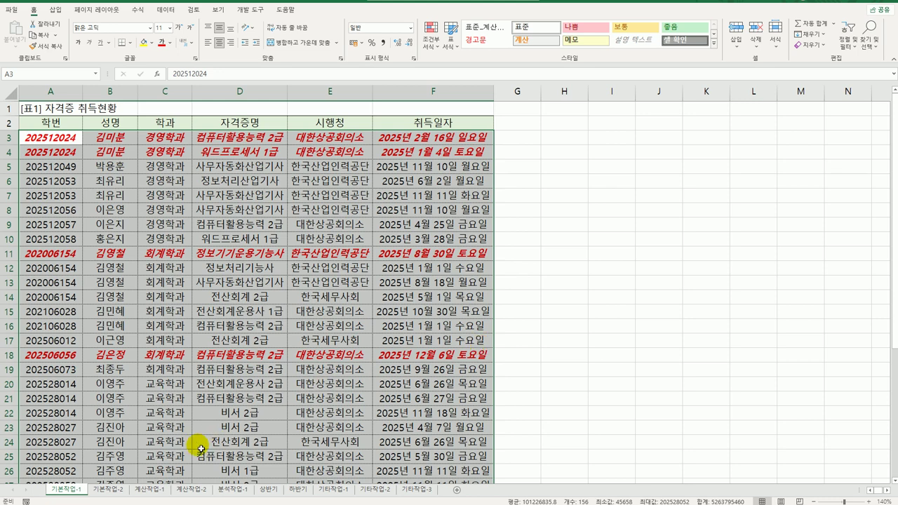
# - In the page setup of the 기본작업-2 sheet, centre the printout on the page both horizontally and vertically
pyautogui.click(108, 498)
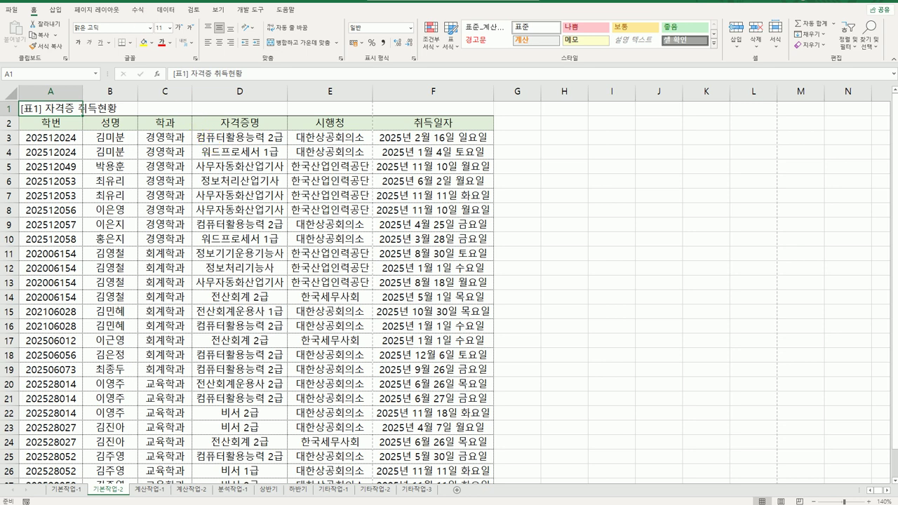
pyautogui.click(98, 11)
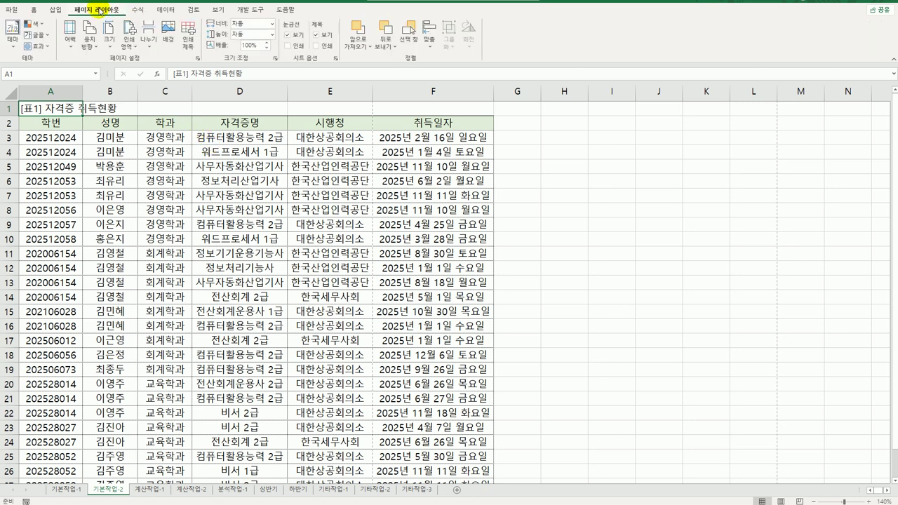
pyautogui.click(196, 59)
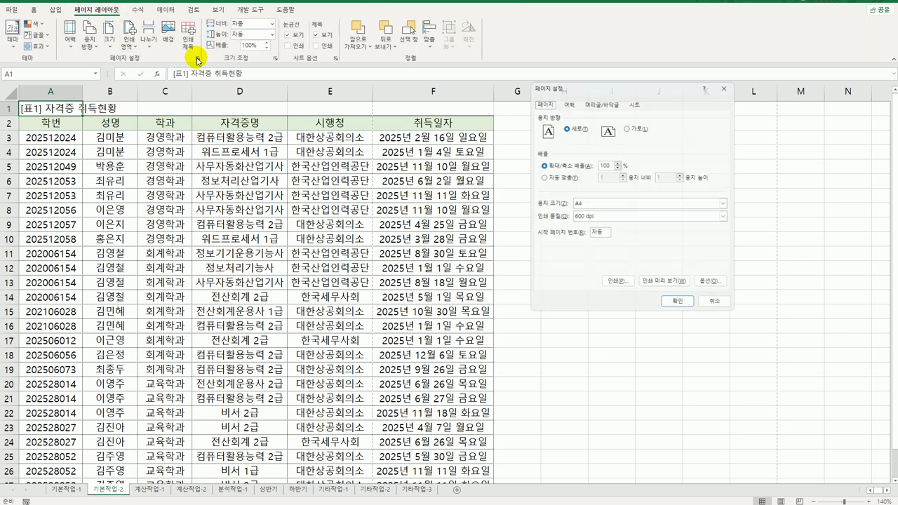
pyautogui.click(567, 103)
pyautogui.moveTo(593, 84); pyautogui.dragTo(589, 133)
pyautogui.click(544, 301)
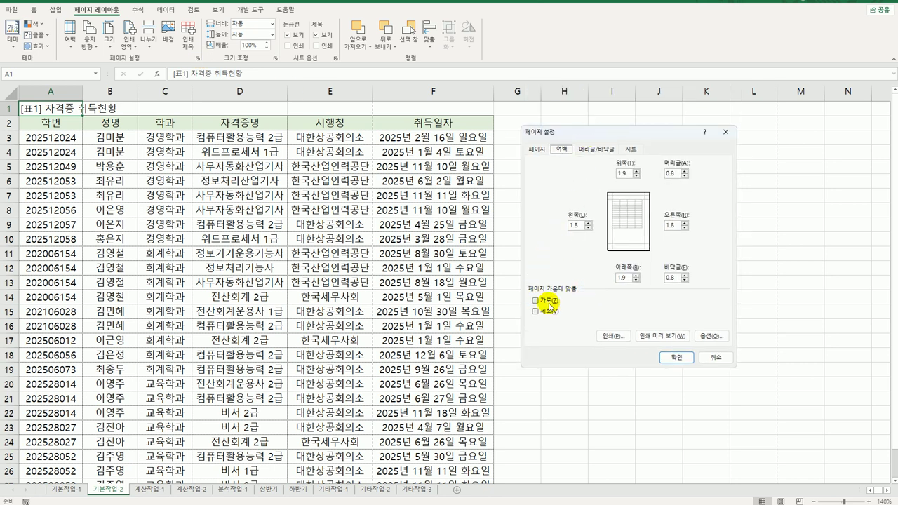
pyautogui.click(551, 315)
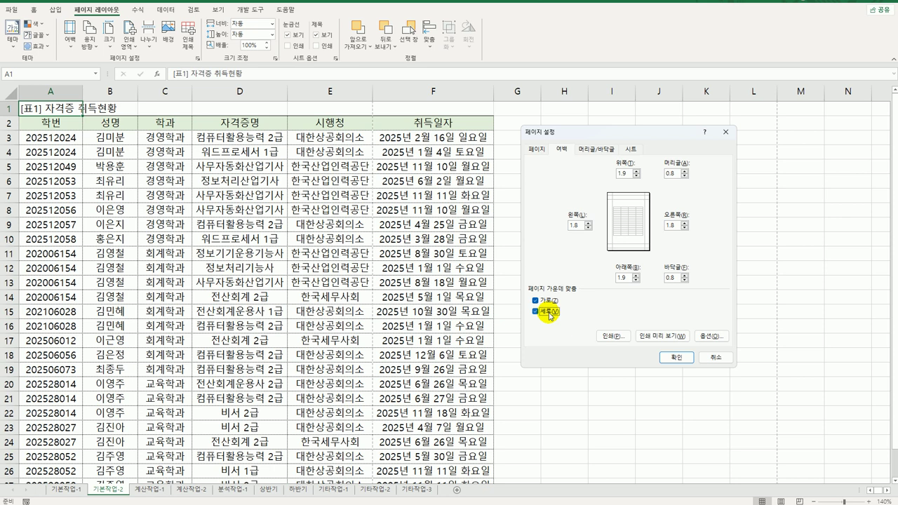
# - Create a custom footer whose right section reads 총 &[전체 페이지 수] 페이지 중 &[페이지 번호] 페이지
pyautogui.click(602, 150)
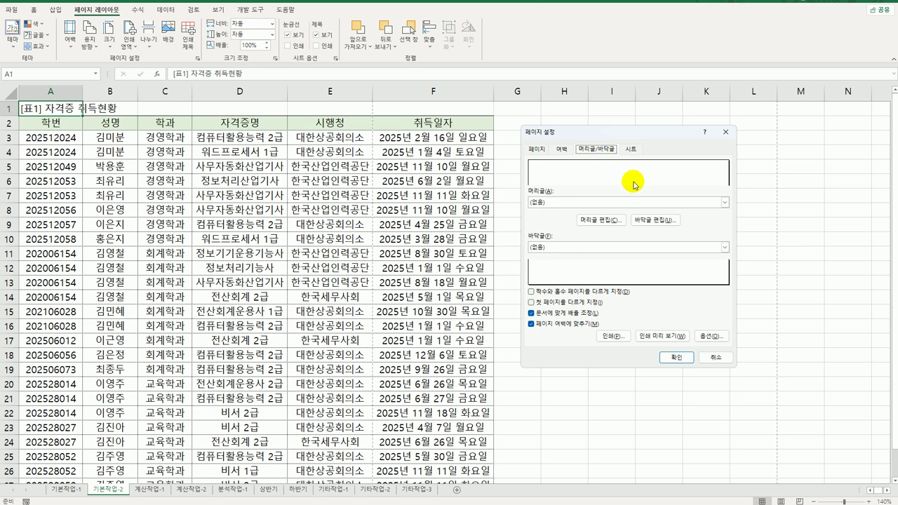
pyautogui.click(646, 224)
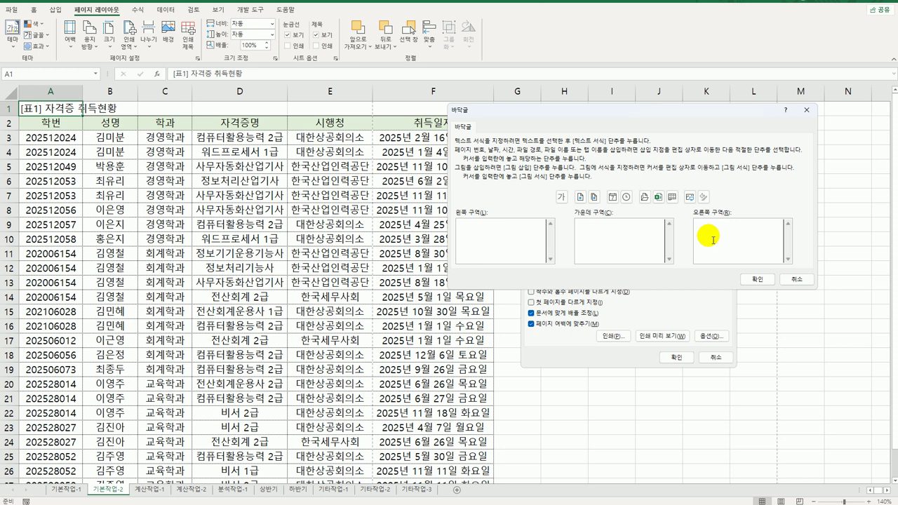
pyautogui.click(712, 240)
pyautogui.write('충')
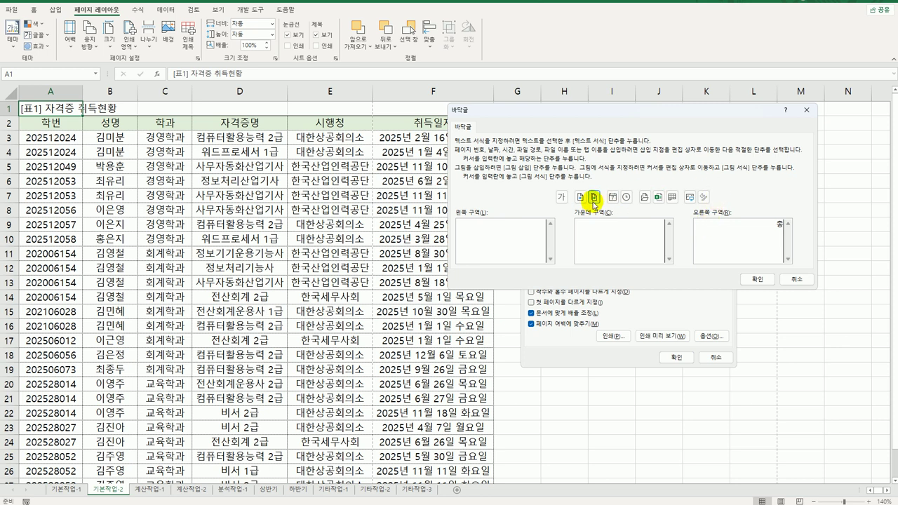
pyautogui.click(594, 198)
pyautogui.write('페이지 중')
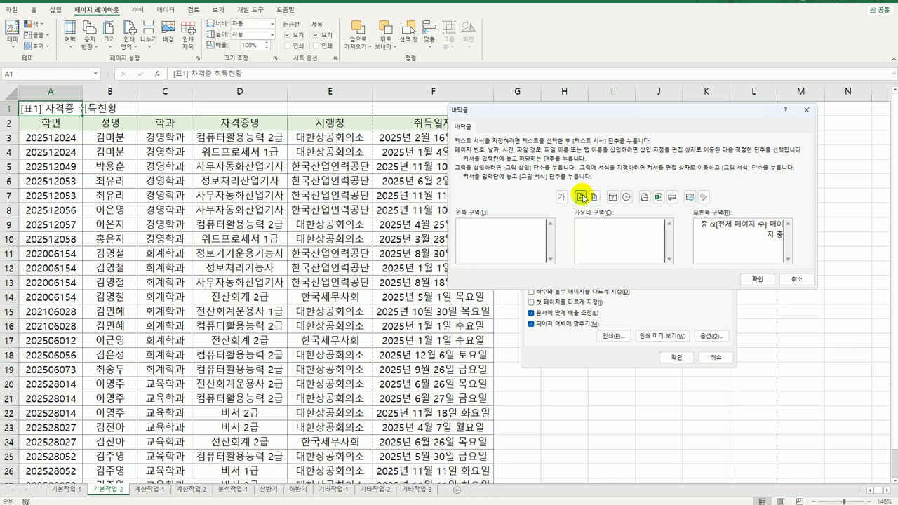
pyautogui.click(581, 198)
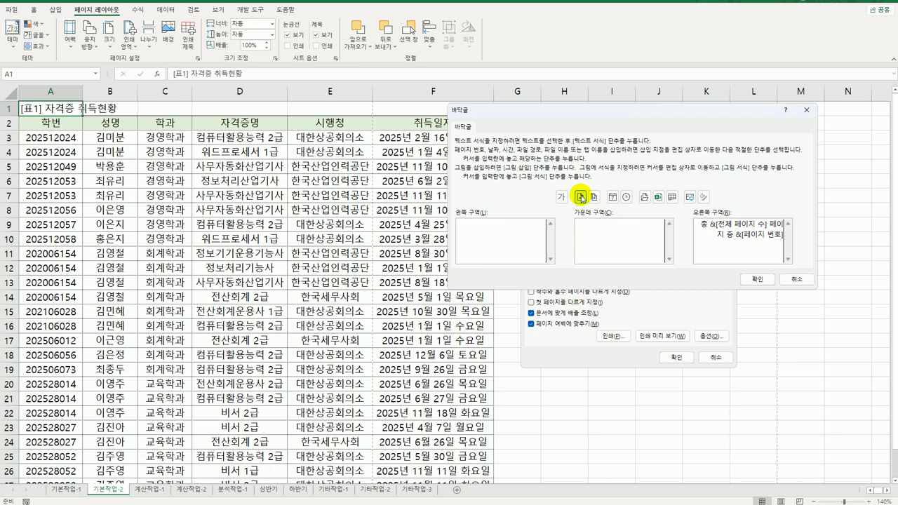
pyautogui.write('페이지')
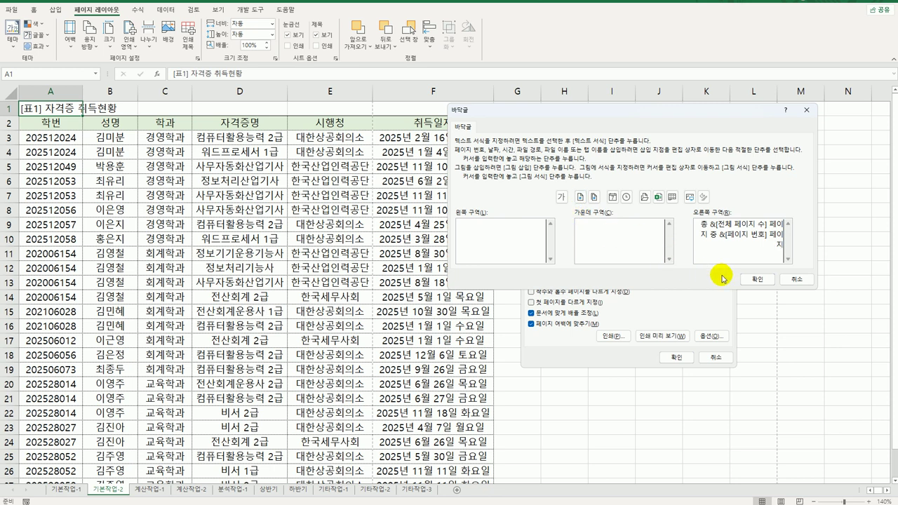
pyautogui.click(752, 280)
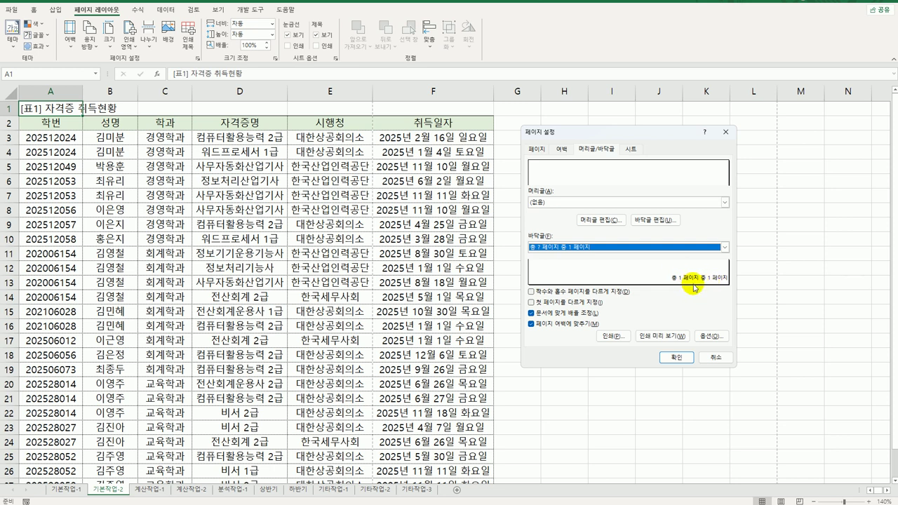
# - Set the print area of the 기본작업-2 sheet to $A$1:$F$28
pyautogui.click(629, 149)
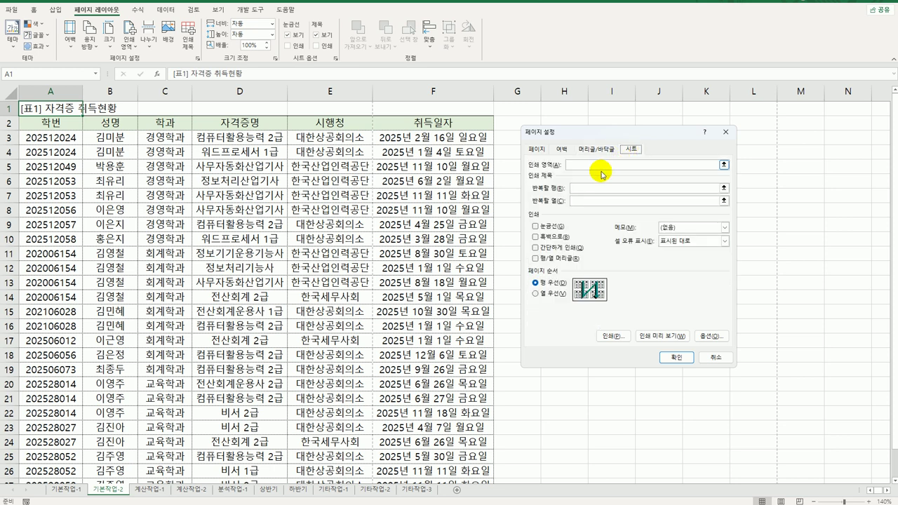
pyautogui.click(601, 170)
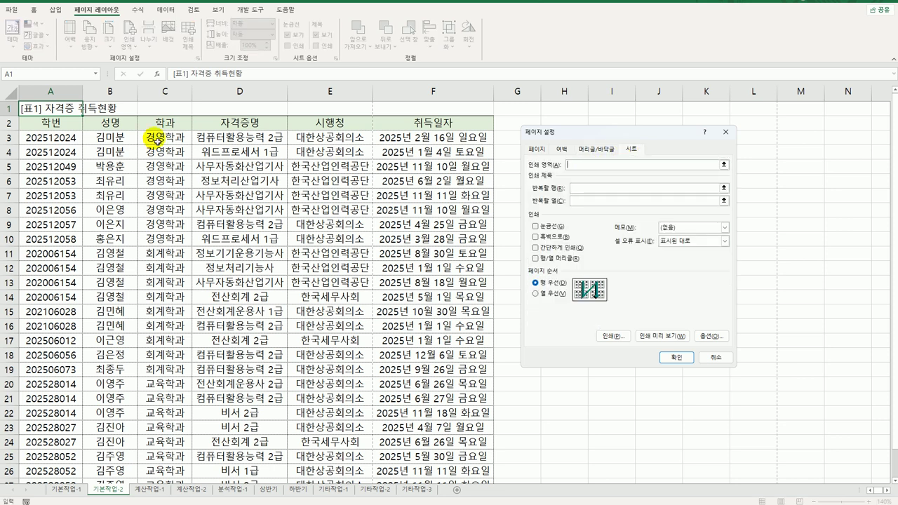
pyautogui.moveTo(60, 107); pyautogui.dragTo(465, 456)
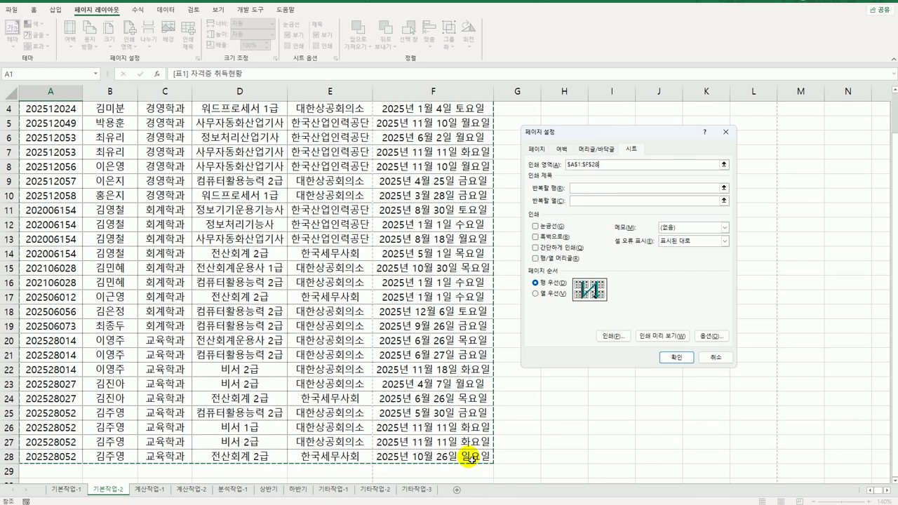
pyautogui.click(582, 200)
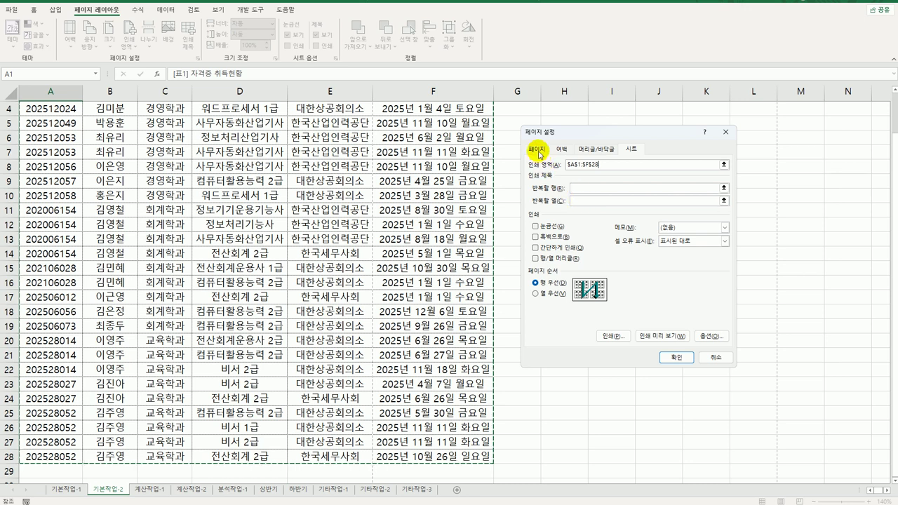
# - Set the paper orientation to landscape (가로) and apply the page setup
pyautogui.click(536, 148)
pyautogui.click(625, 175)
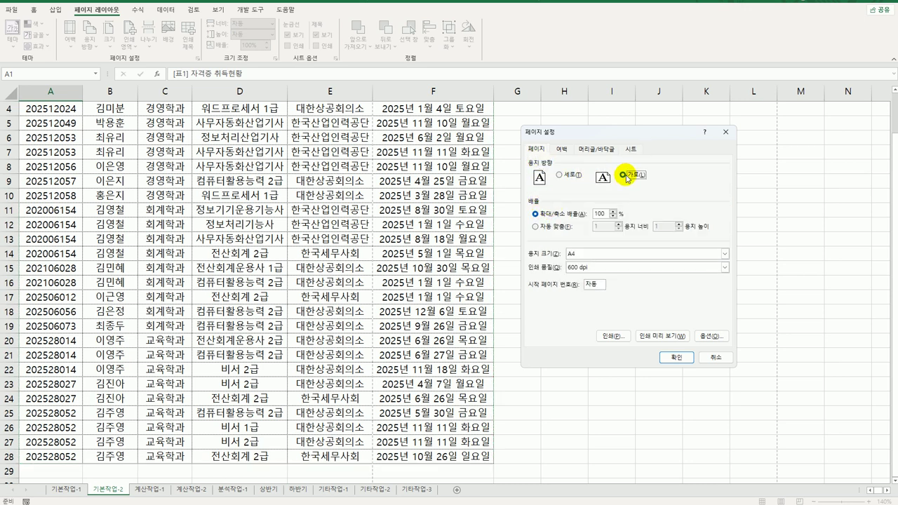
pyautogui.click(675, 357)
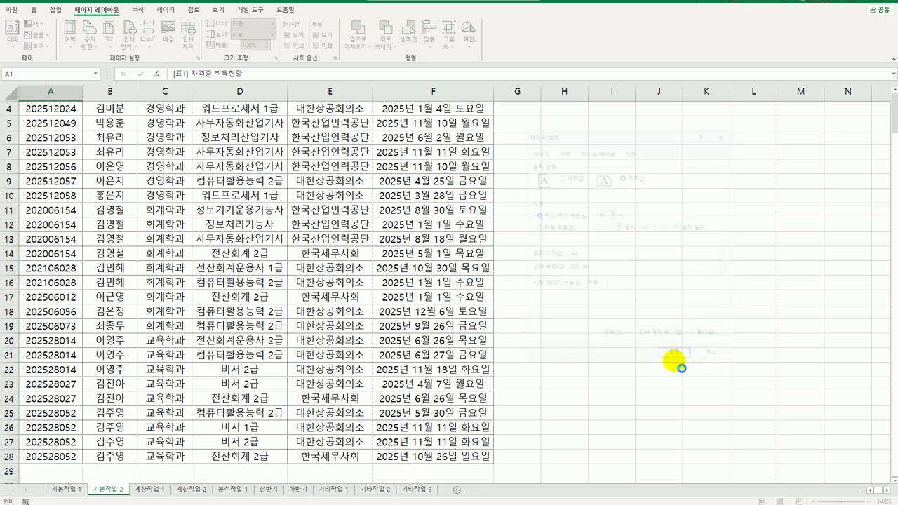
pyautogui.scroll(1, 672, 354)
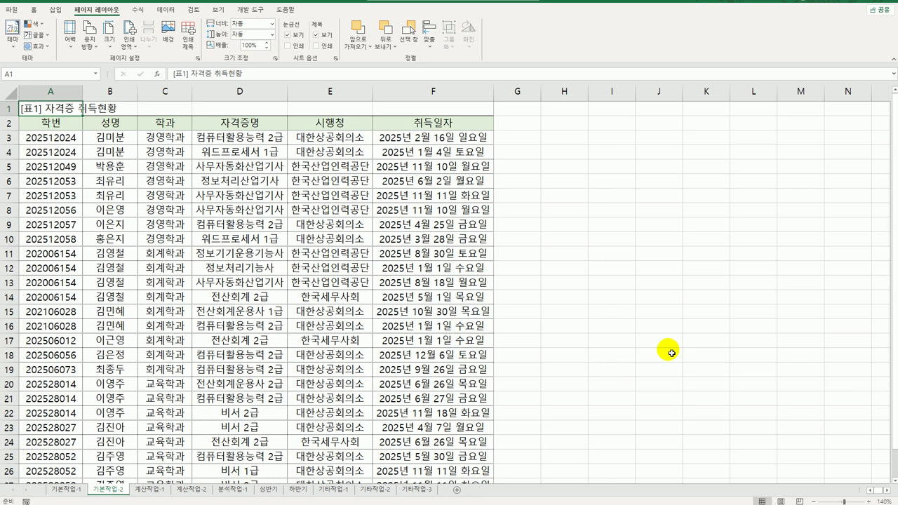
# - On the 계산작업-1 sheet, start a SUM formula with empty parentheses in cell B3 of 표1
pyautogui.click(161, 490)
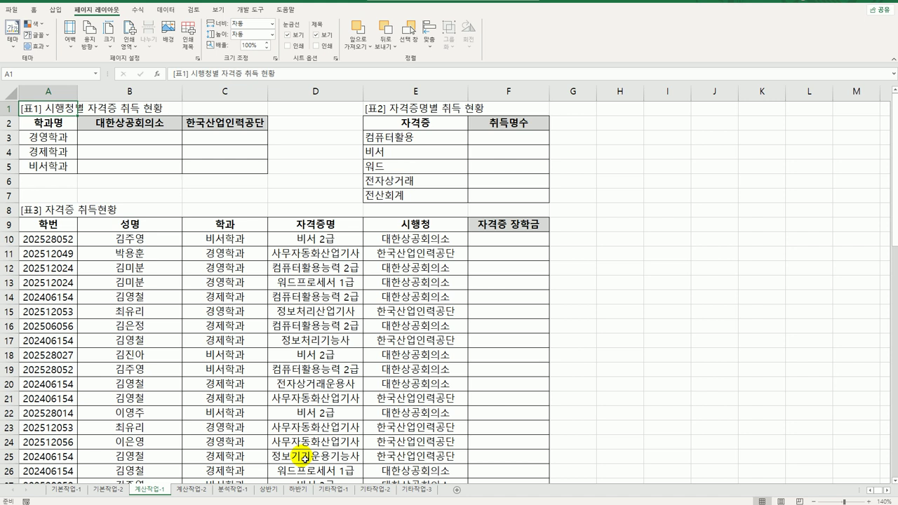
pyautogui.click(69, 226)
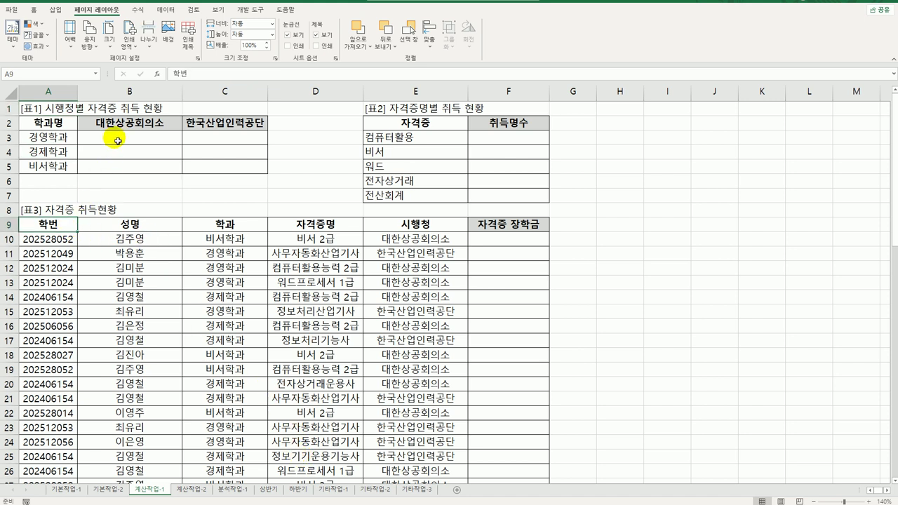
pyautogui.moveTo(118, 141); pyautogui.dragTo(203, 164)
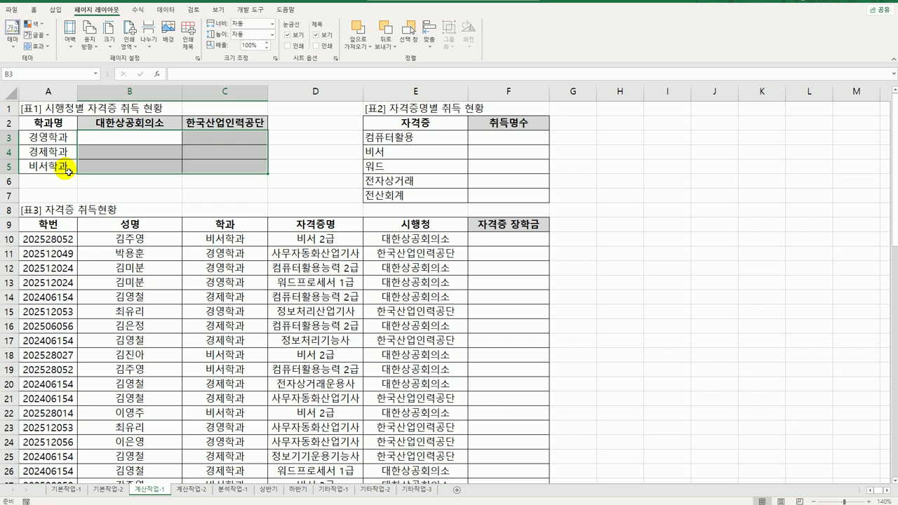
pyautogui.click(133, 140)
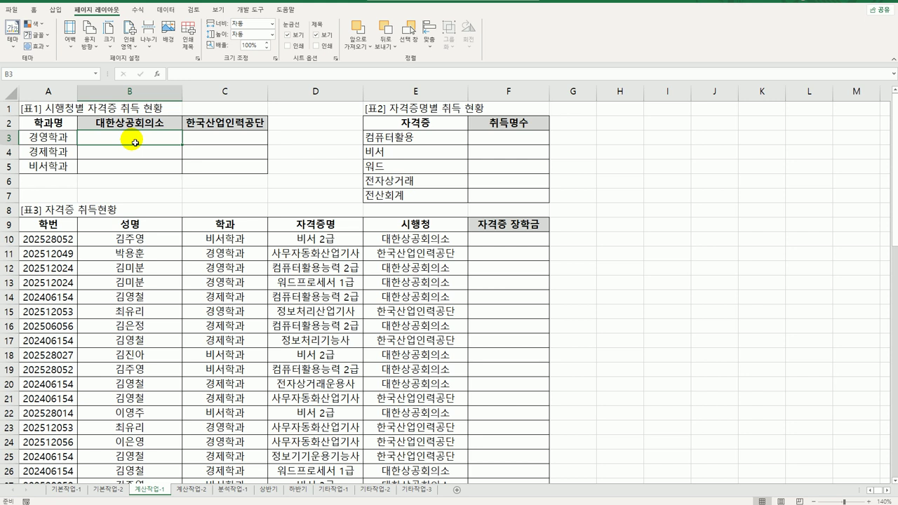
pyautogui.write('=')
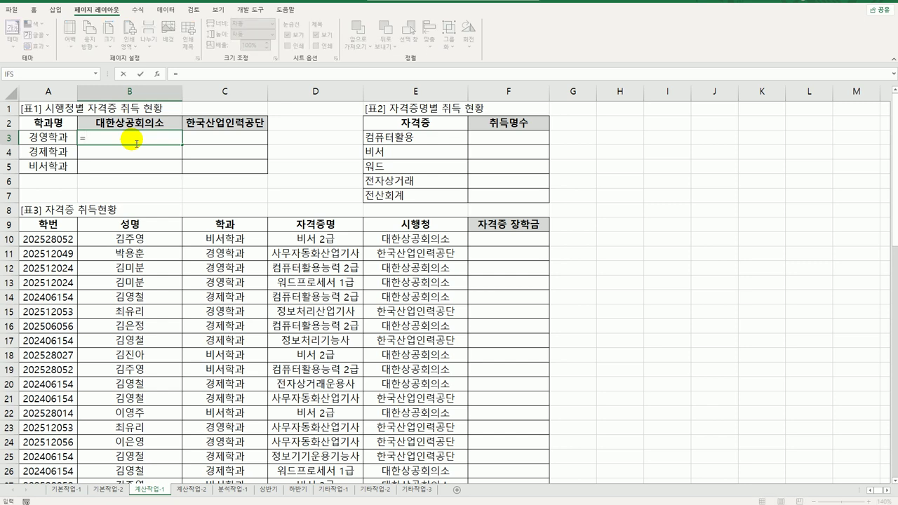
pyautogui.write('su')
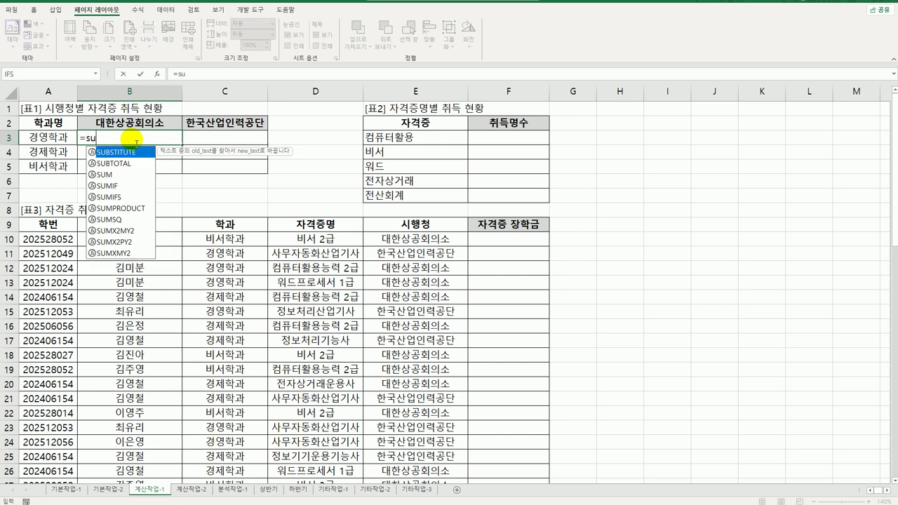
pyautogui.write('m(')
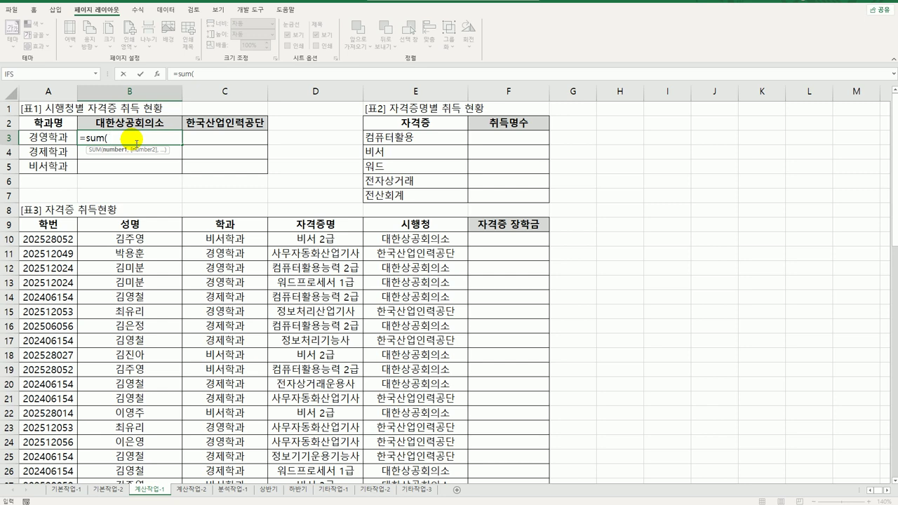
pyautogui.write(' )')
pyautogui.press('Return')
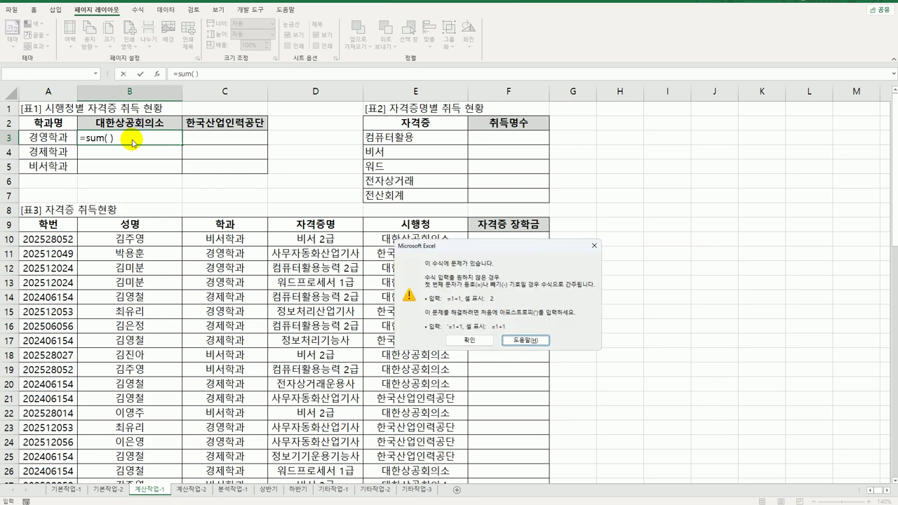
pyautogui.click(467, 340)
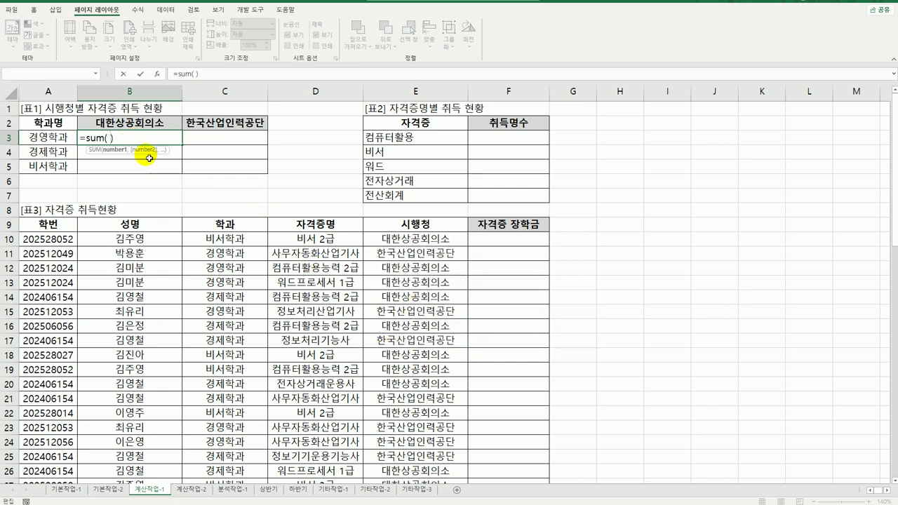
# - Inside the SUM in B3, add two empty parenthesised conditions multiplied together, as ( ) * ( )
pyautogui.click(111, 138)
pyautogui.click(111, 138)
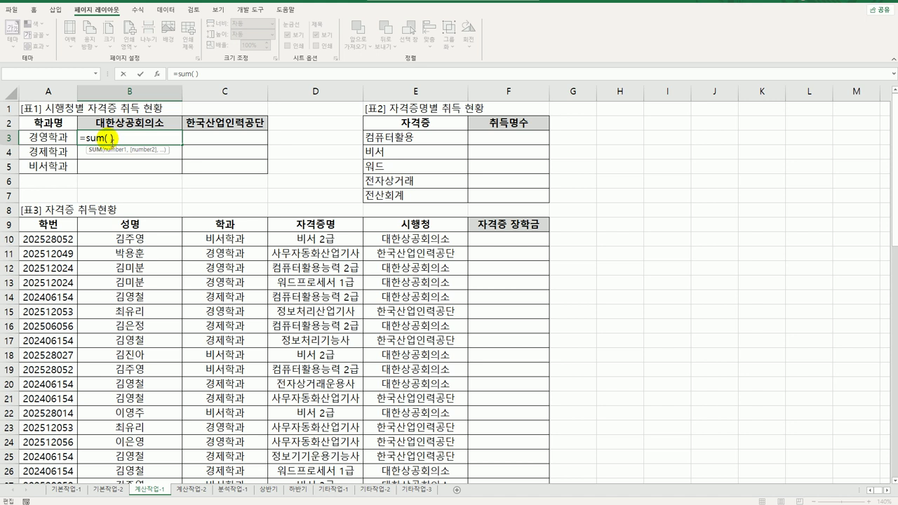
pyautogui.write('( ')
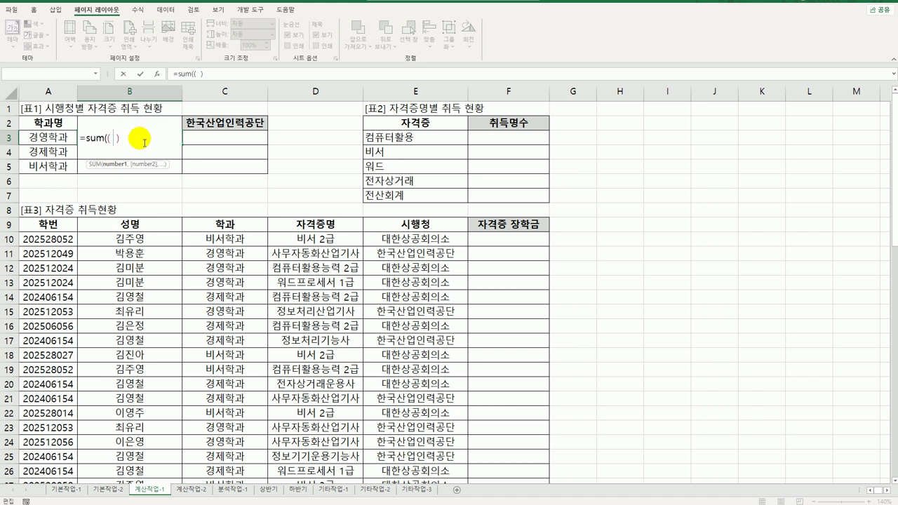
pyautogui.write(') * ( )')
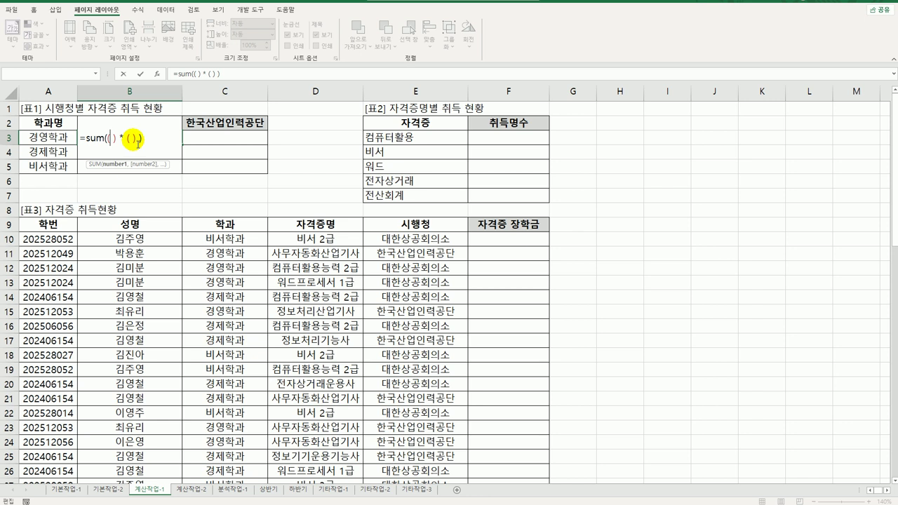
# - Fill in the first SUM condition as $C$10:$C$37=$A3, matching the 학과 column to the department name with only its column locked
pyautogui.click(110, 138)
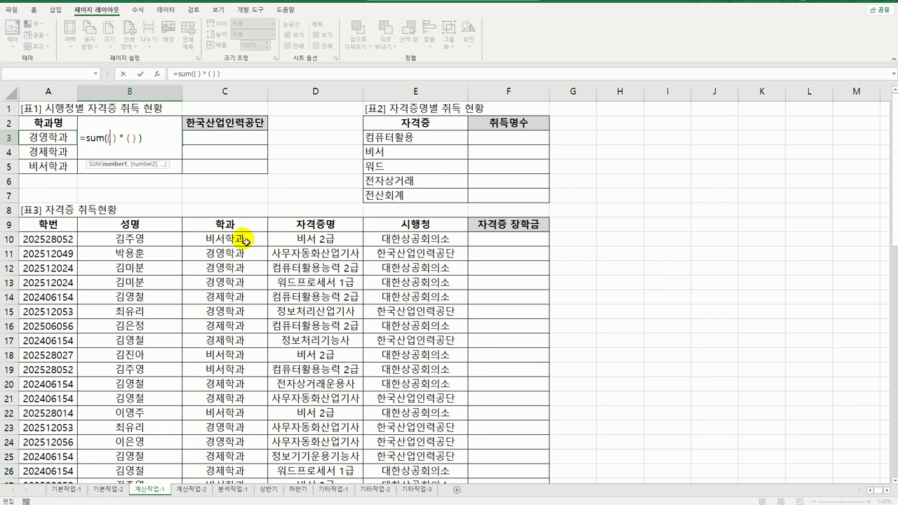
pyautogui.moveTo(246, 242); pyautogui.dragTo(237, 455)
pyautogui.scroll(4, 235, 424)
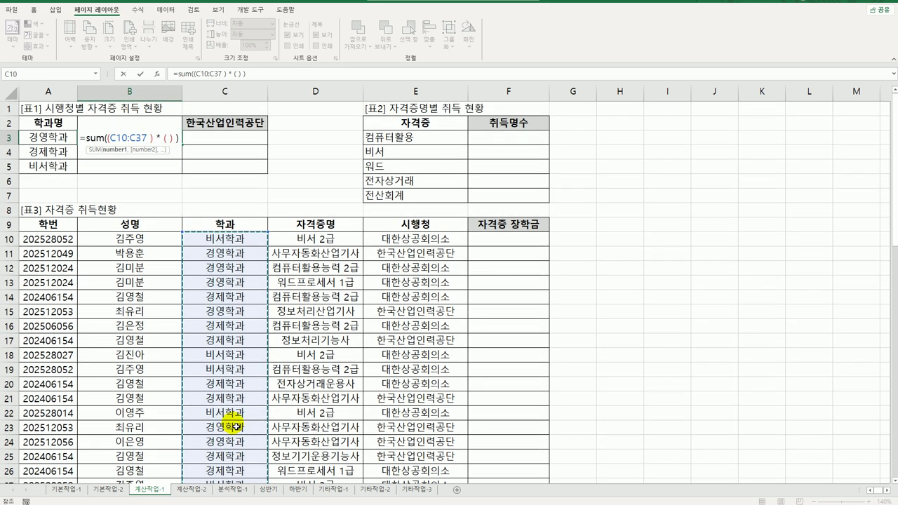
pyautogui.press('F4')
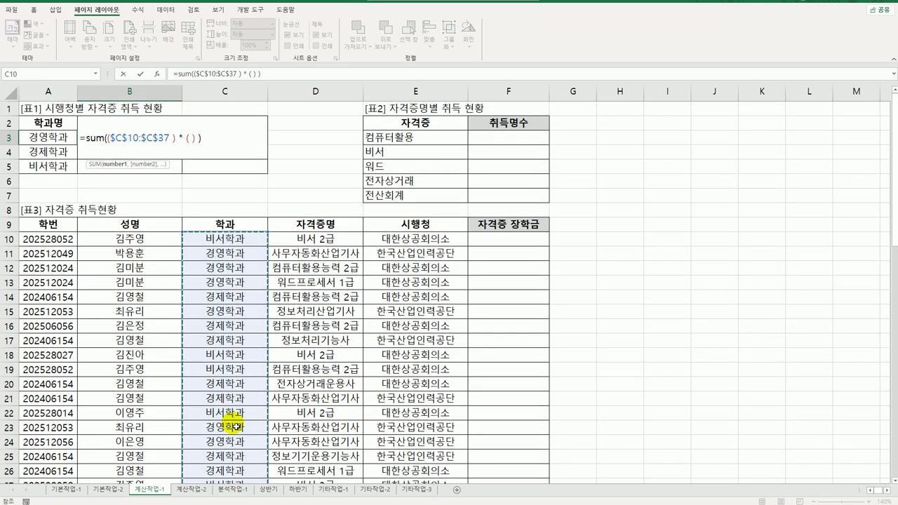
pyautogui.write('=')
pyautogui.click(53, 138)
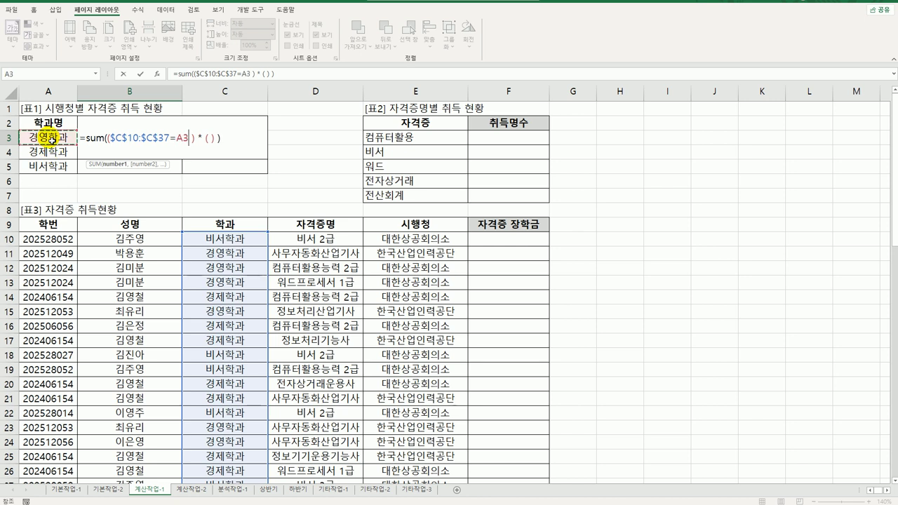
pyautogui.press('F4')
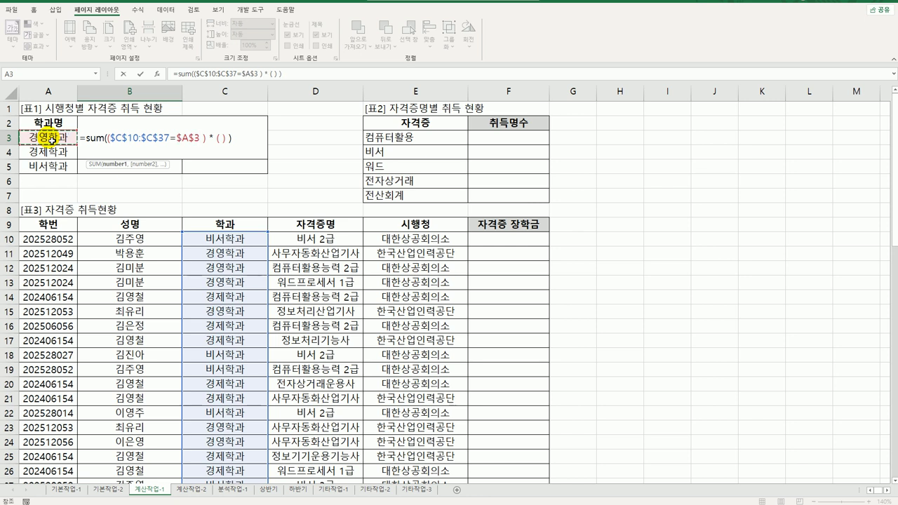
pyautogui.press('F4')
pyautogui.press('F4')
pyautogui.press('Delete')
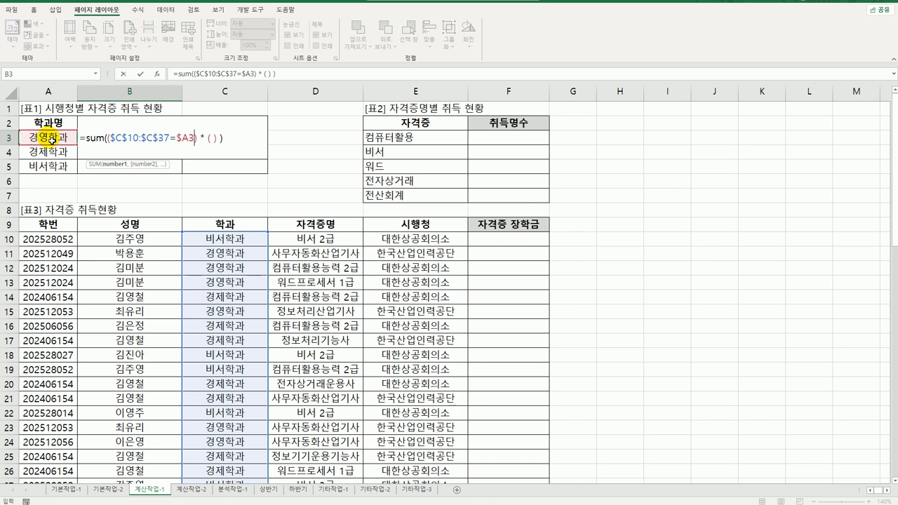
# - Fill in the second SUM condition as $E$10:$E$37=B$2, matching the 시행청 column to the header with only its row locked
pyautogui.click(212, 139)
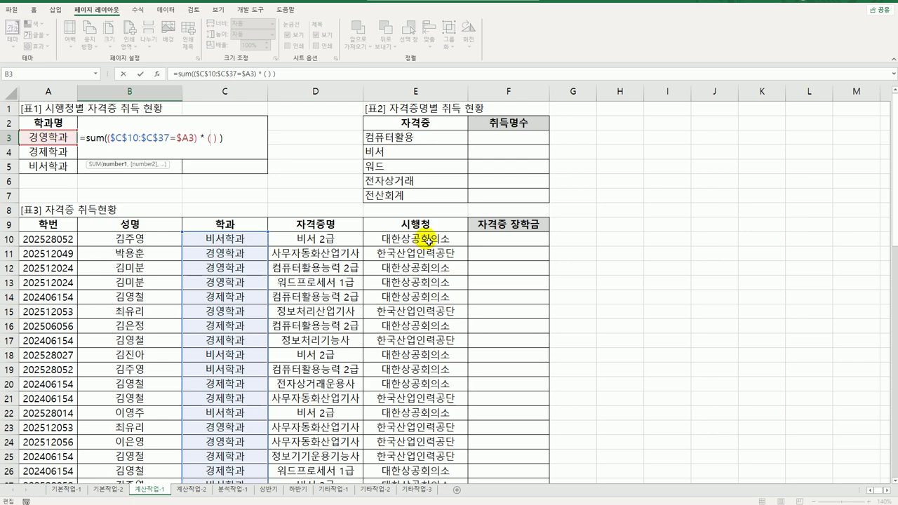
pyautogui.moveTo(426, 244); pyautogui.dragTo(425, 463)
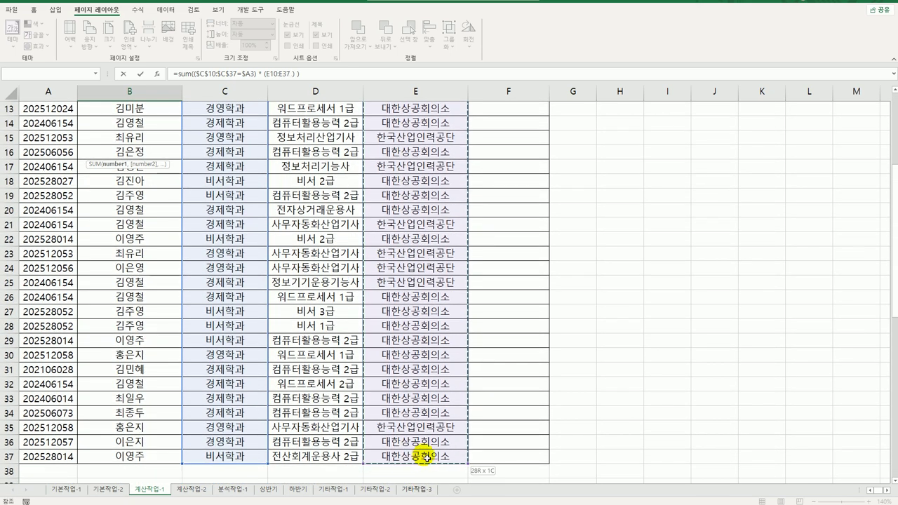
pyautogui.scroll(4, 421, 428)
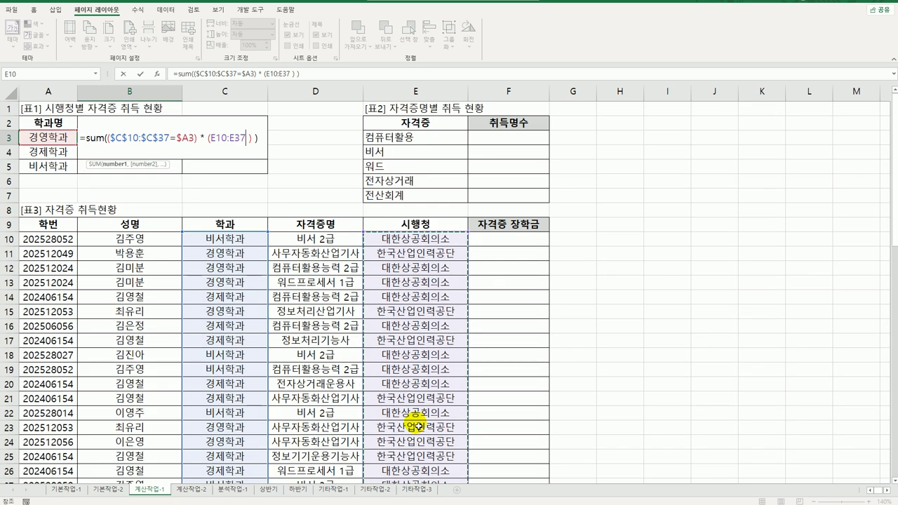
pyautogui.press('F4')
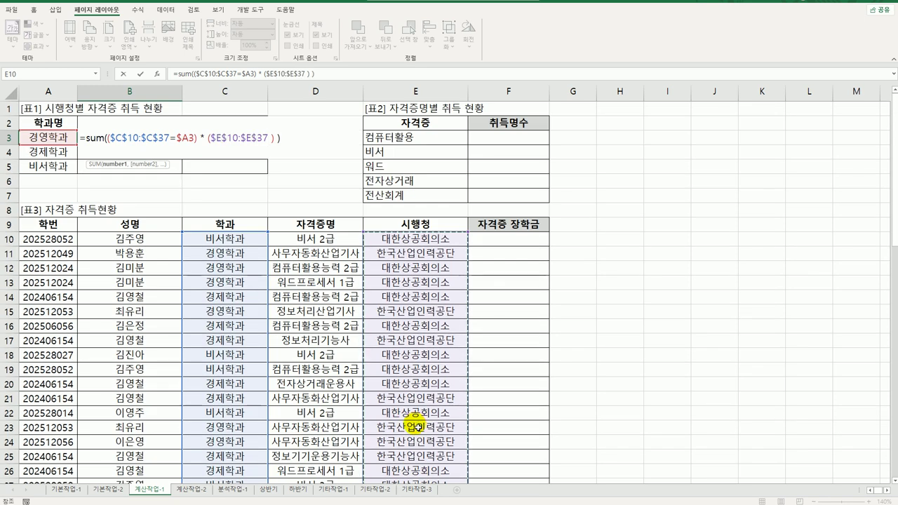
pyautogui.write('=')
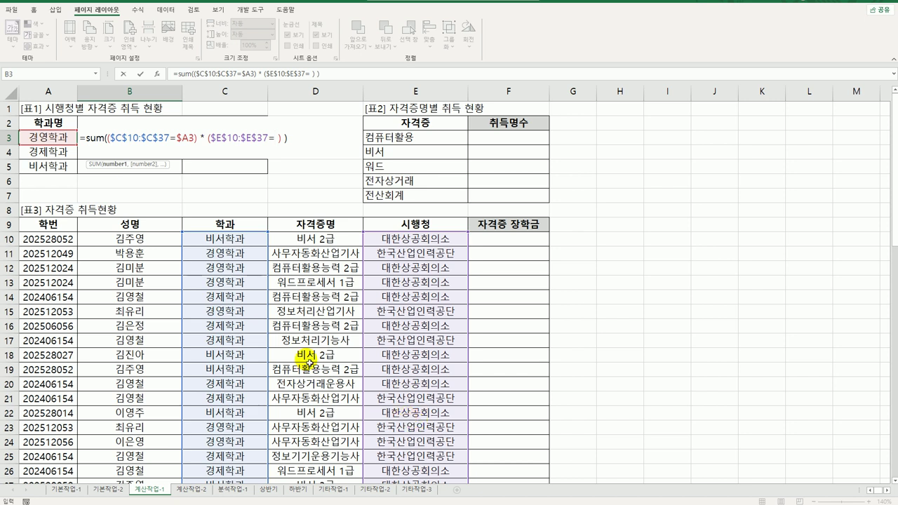
pyautogui.click(109, 110)
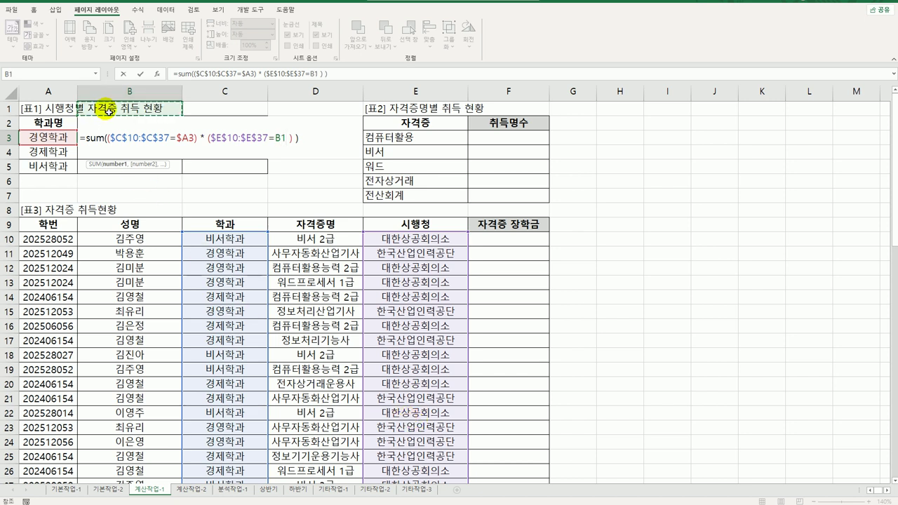
pyautogui.press('Down')
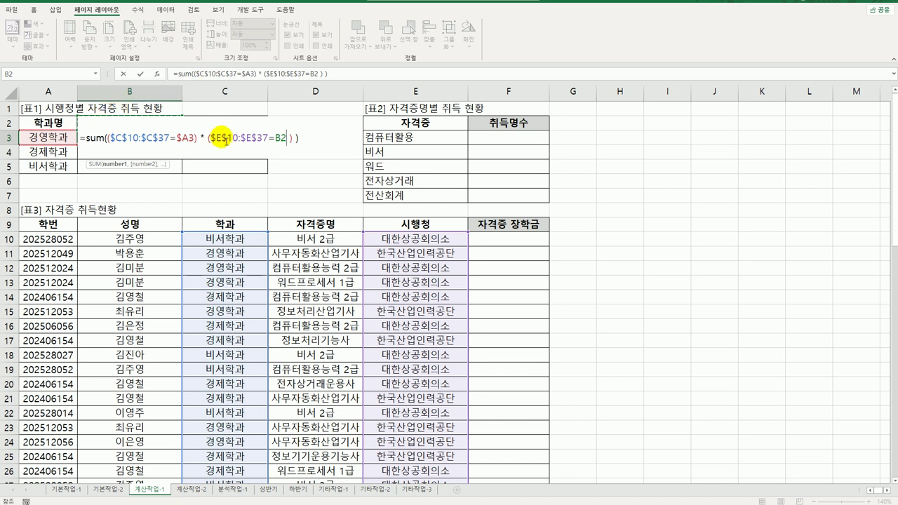
pyautogui.press('F4')
pyautogui.press('F4')
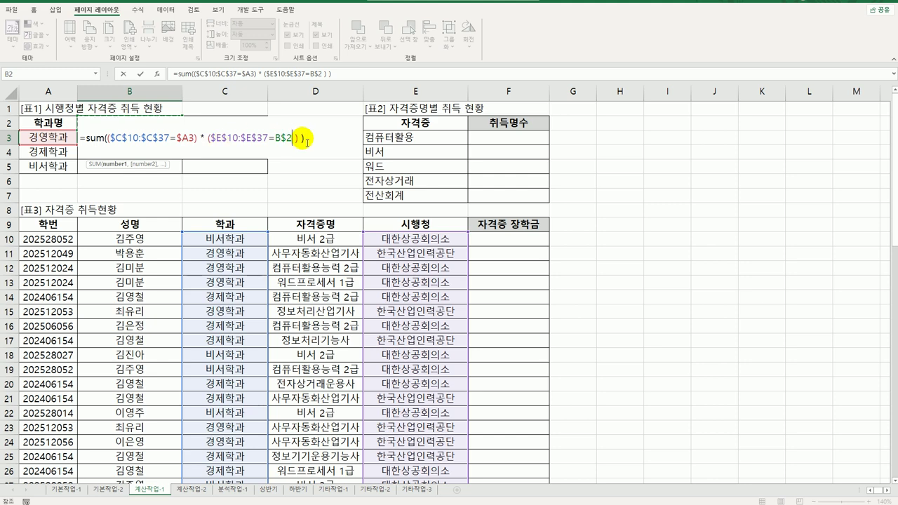
# - Enter the SUM in B3 as an array formula and fill it across the range B3:C5
pyautogui.hotkey('ctrl', 'shift', 'Return')
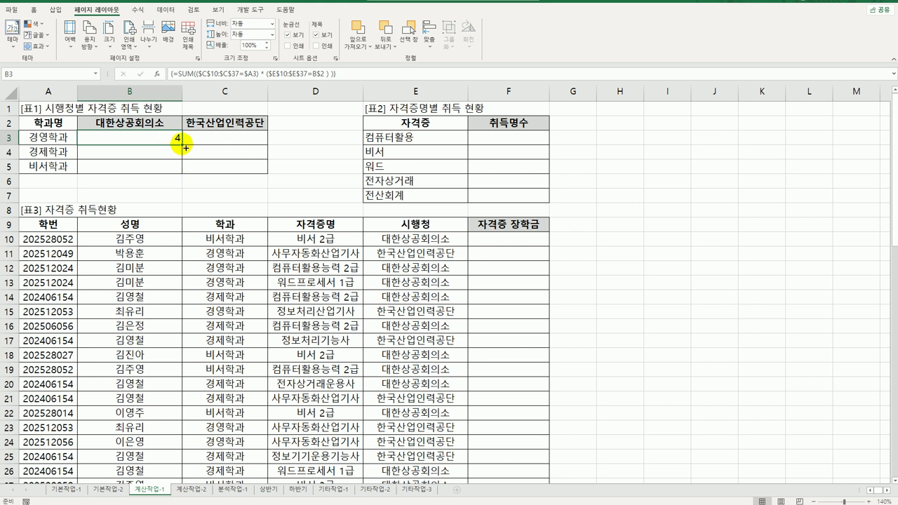
pyautogui.moveTo(182, 144); pyautogui.dragTo(263, 178)
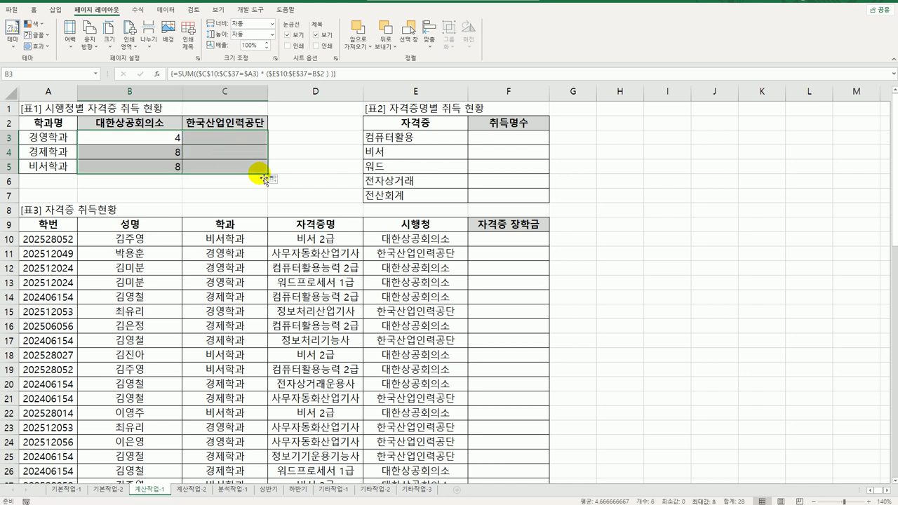
pyautogui.click(224, 143)
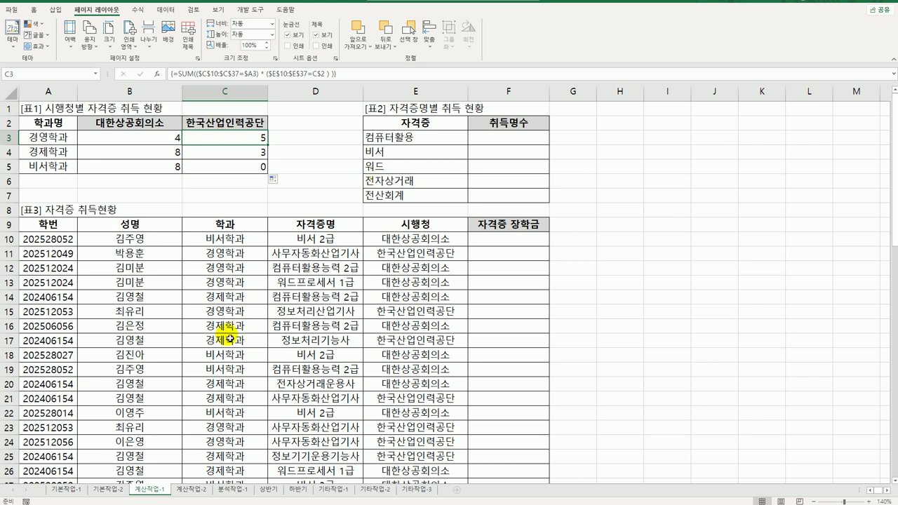
# - Start a formula in F3 of 표2 with an IF function nested inside COUNT
pyautogui.moveTo(494, 138); pyautogui.dragTo(500, 194)
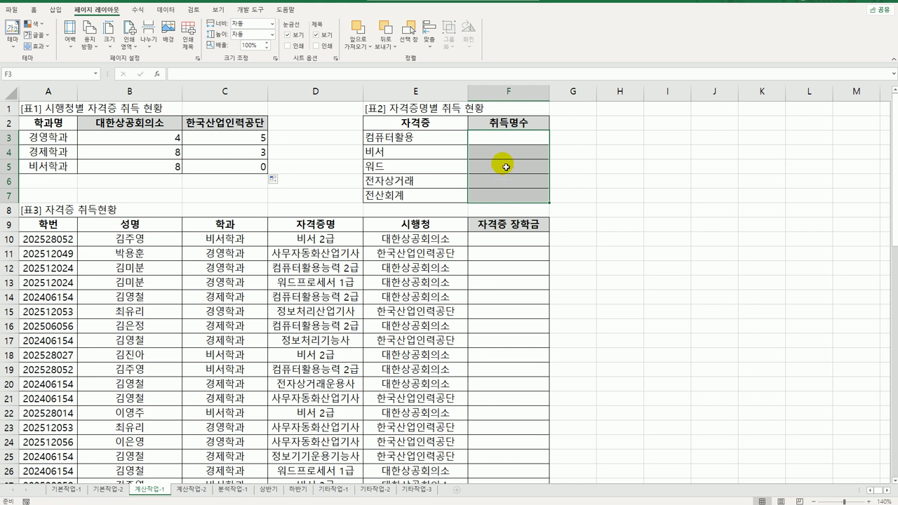
pyautogui.click(508, 143)
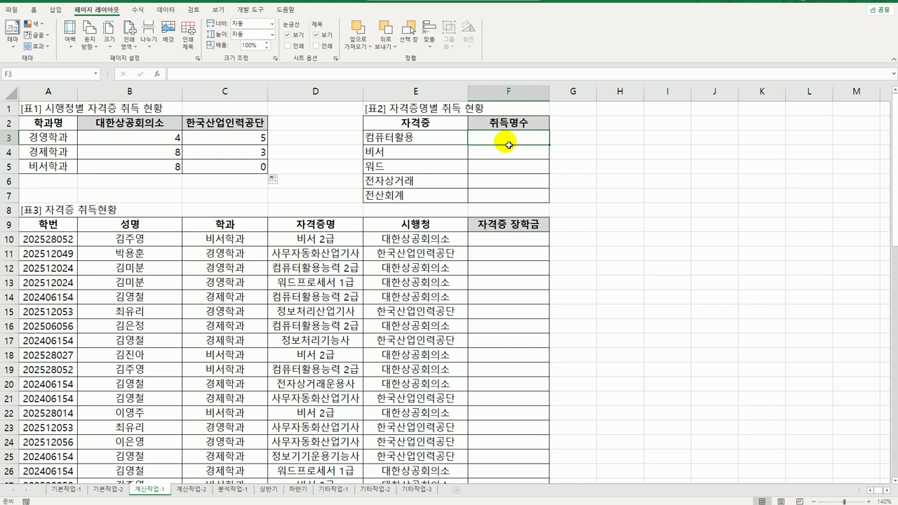
pyautogui.click(349, 236)
pyautogui.click(431, 142)
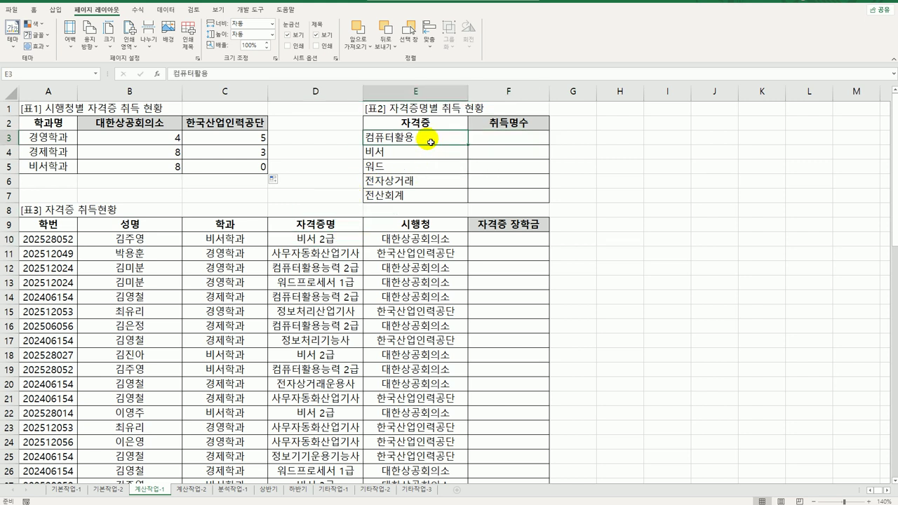
pyautogui.moveTo(430, 142); pyautogui.dragTo(431, 189)
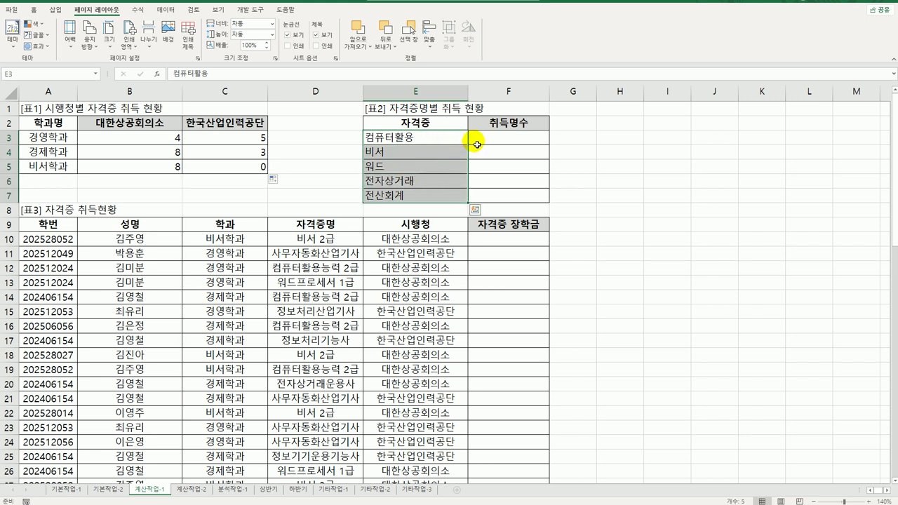
pyautogui.click(506, 146)
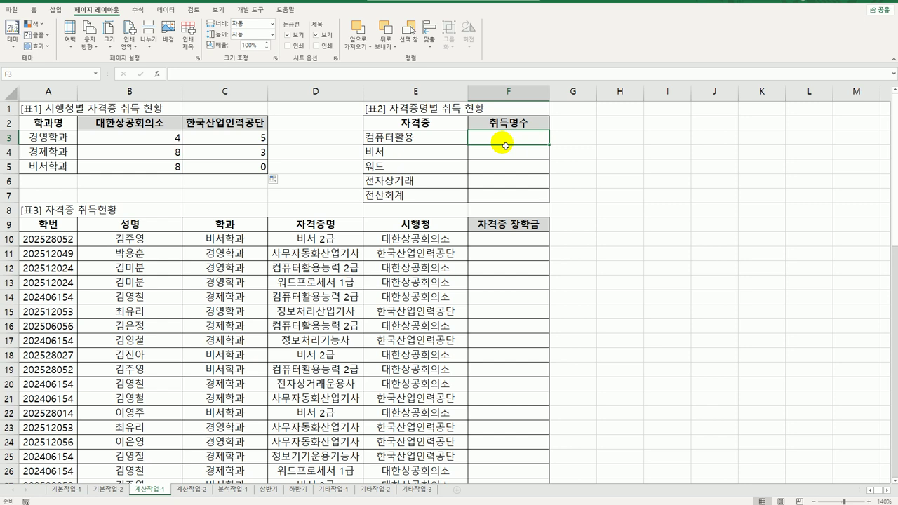
pyautogui.write('=count')
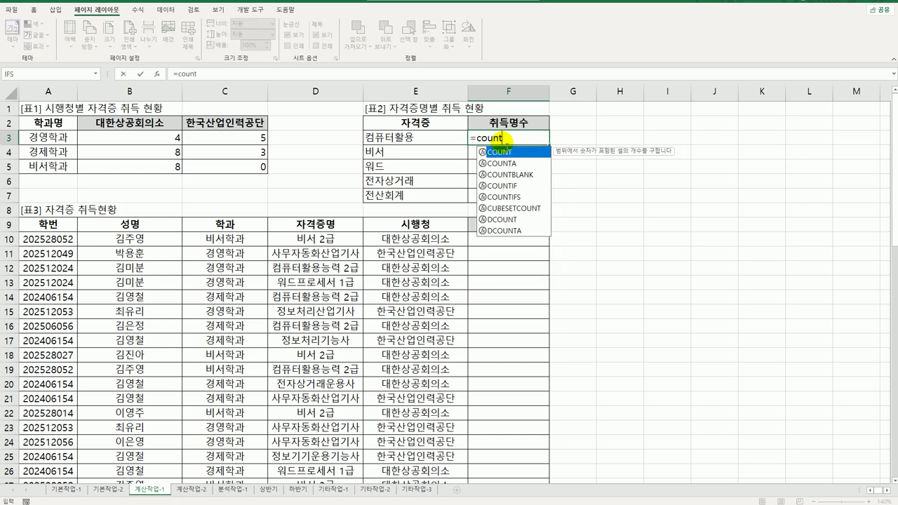
pyautogui.press('Tab')
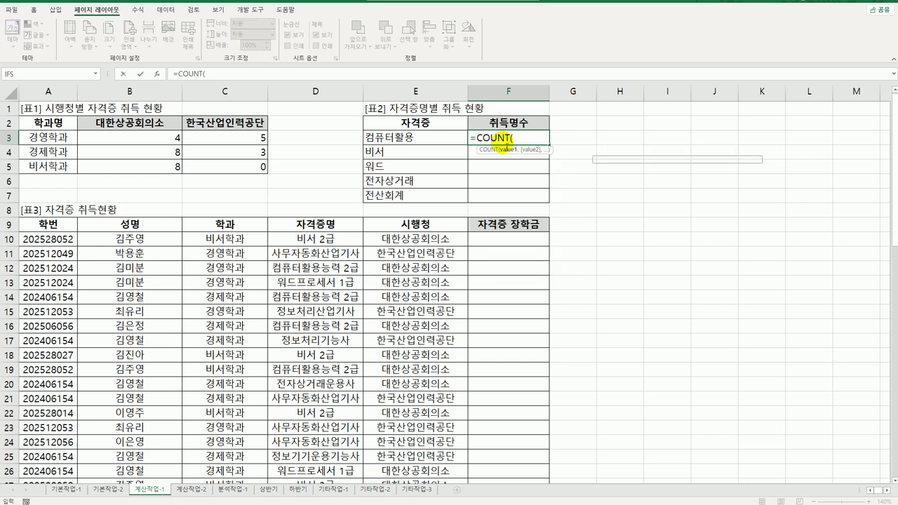
pyautogui.write('if(')
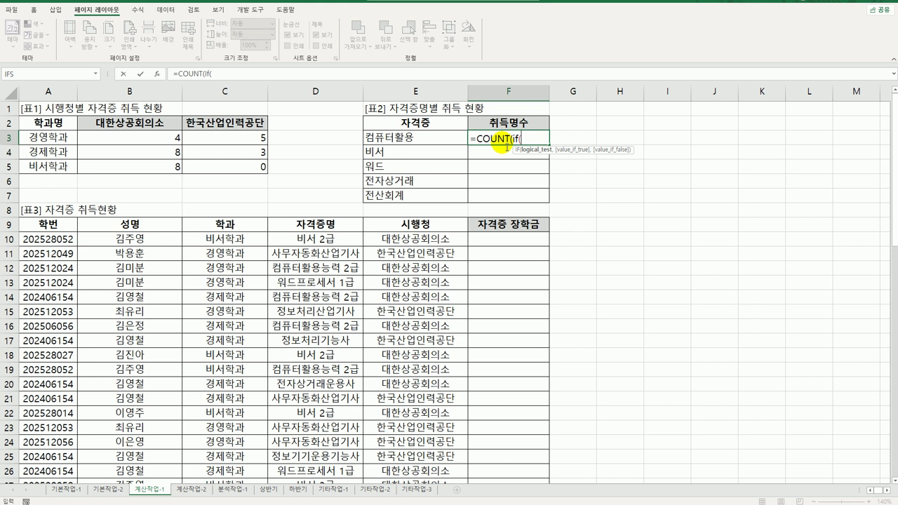
# - As the IF's logical test, add LEFT on the 자격증명 range $D$10:$D$37 with LEN(E3) as the character count
pyautogui.write('left(')
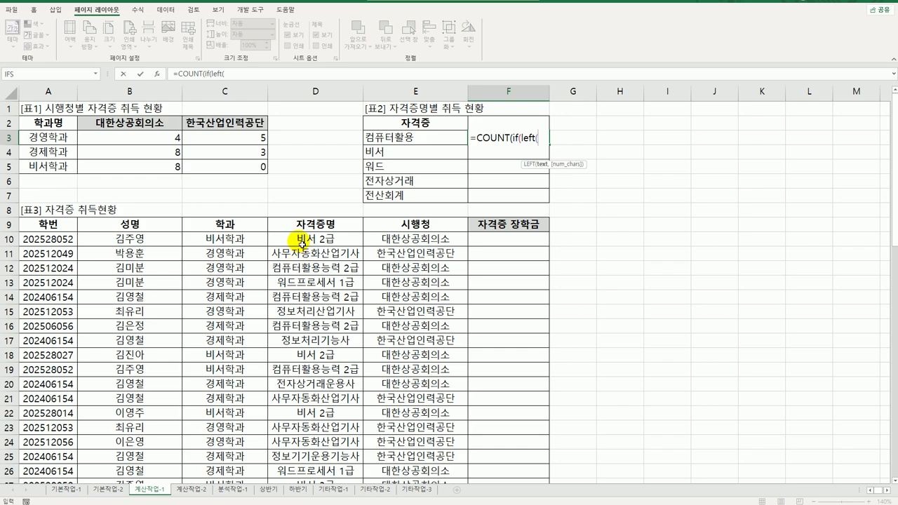
pyautogui.moveTo(302, 244); pyautogui.dragTo(341, 497)
pyautogui.press('F4')
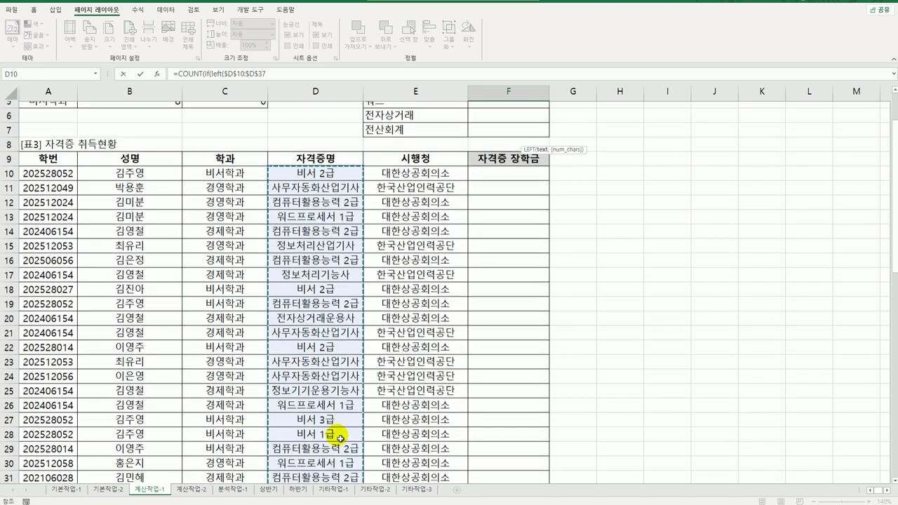
pyautogui.write(',')
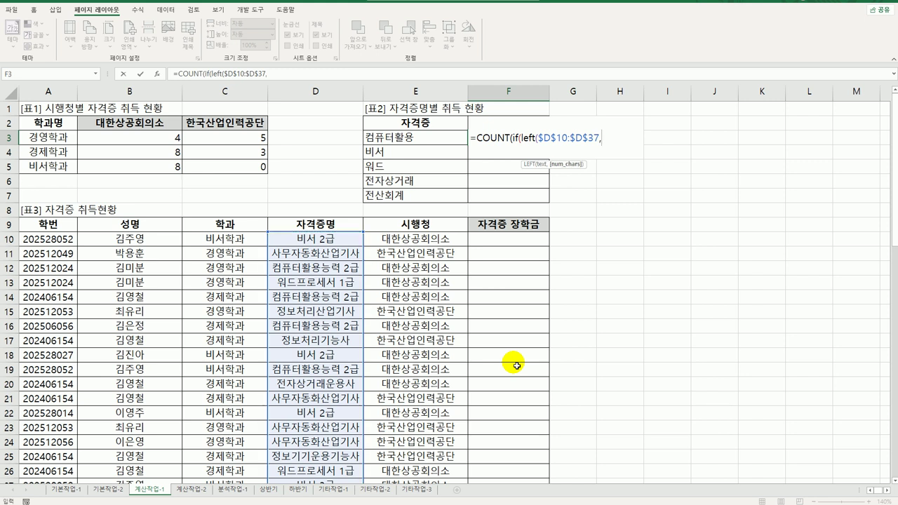
pyautogui.write('len(')
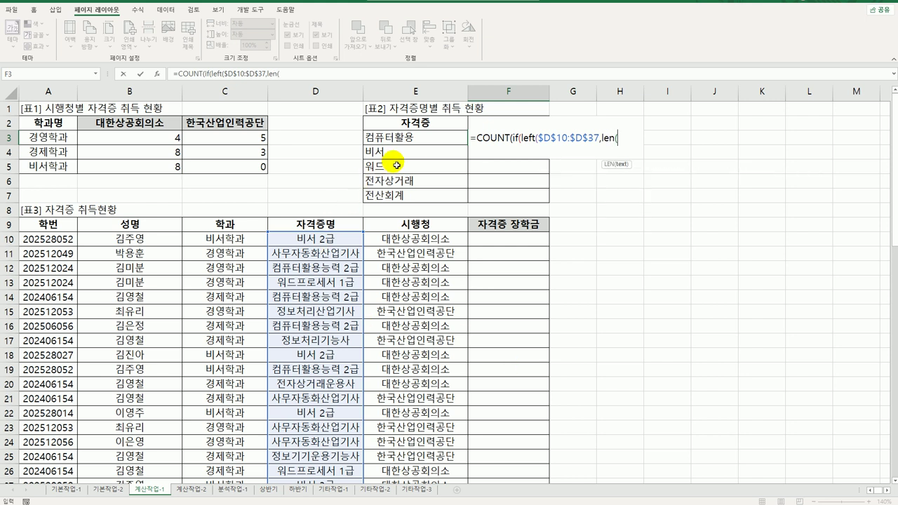
pyautogui.click(411, 137)
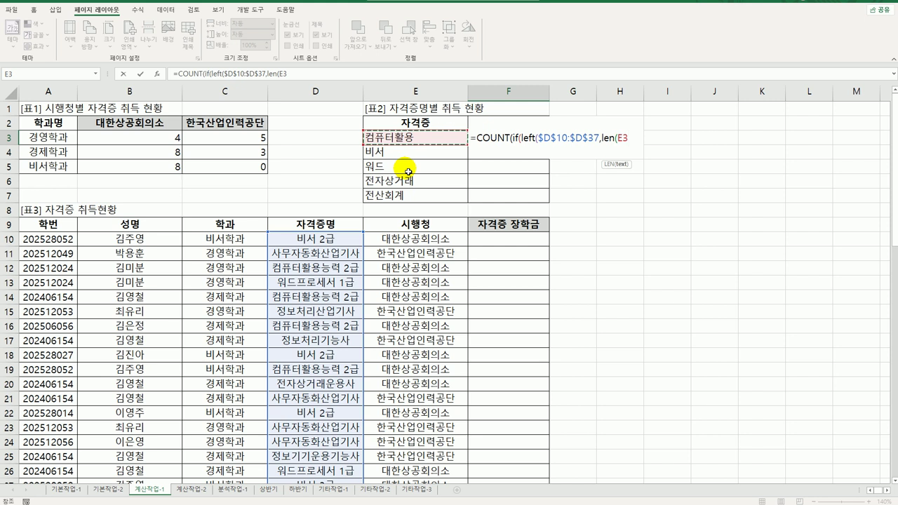
pyautogui.write(')')
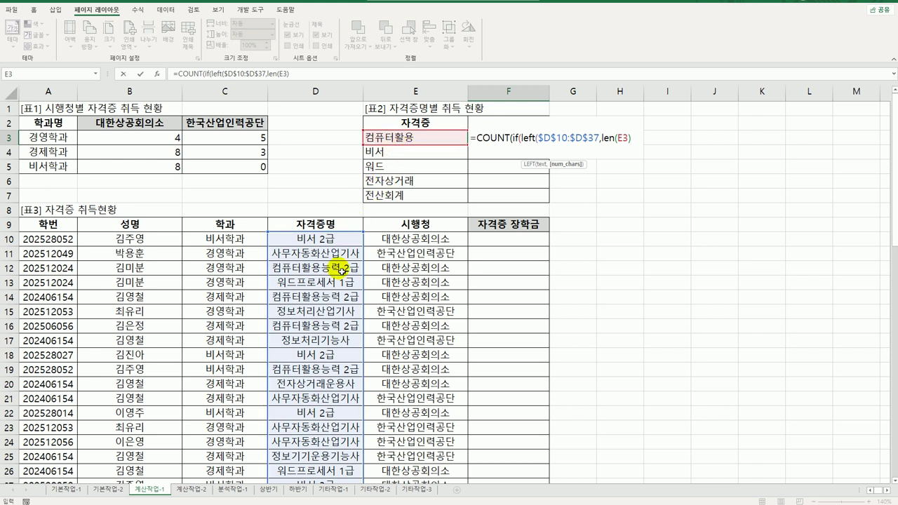
pyautogui.write(')')
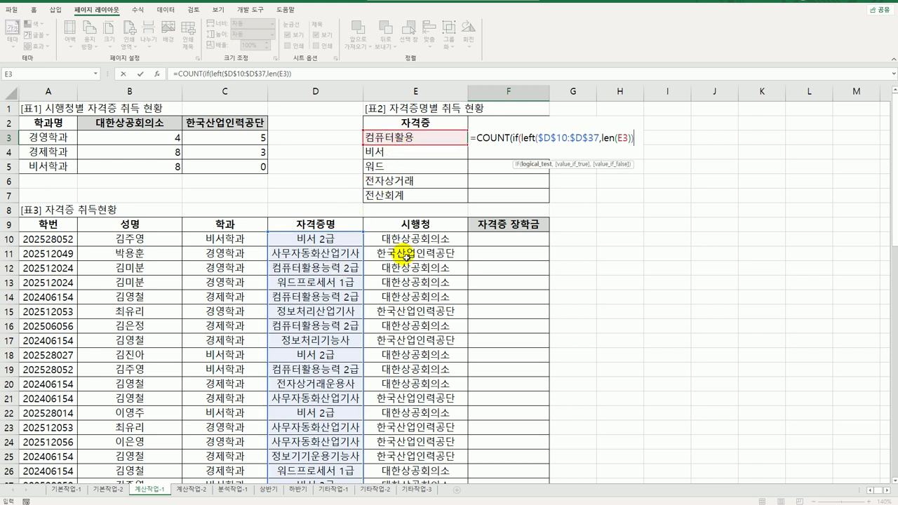
# - Complete the IF's logical test by comparing the LEFT result with the certificate name in E3
pyautogui.write('=')
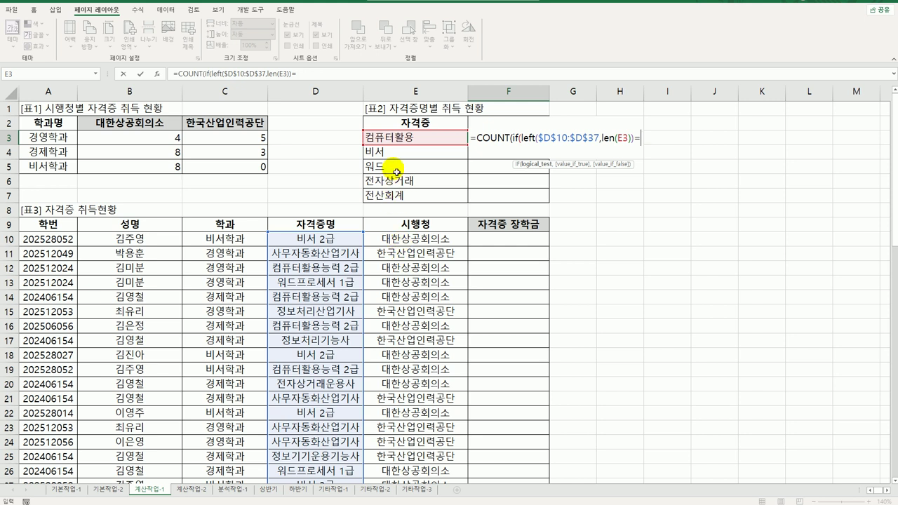
pyautogui.click(407, 141)
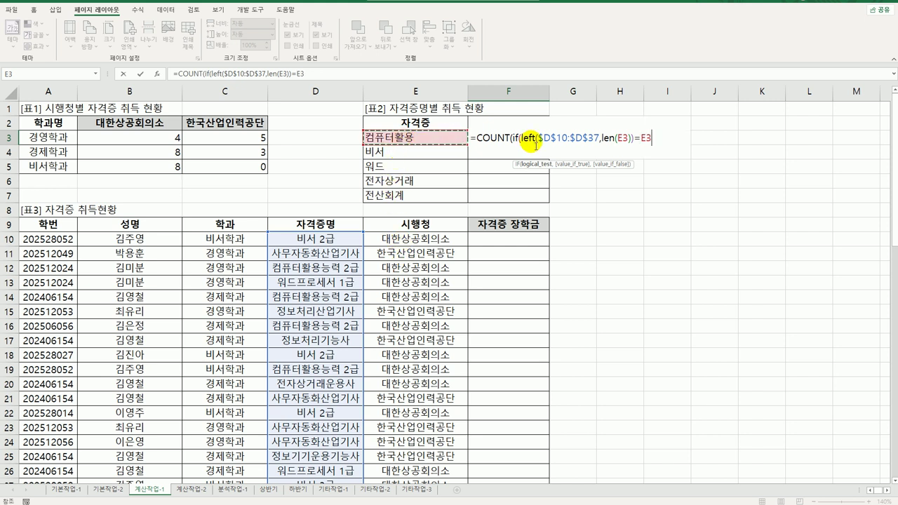
pyautogui.moveTo(521, 138); pyautogui.dragTo(601, 141)
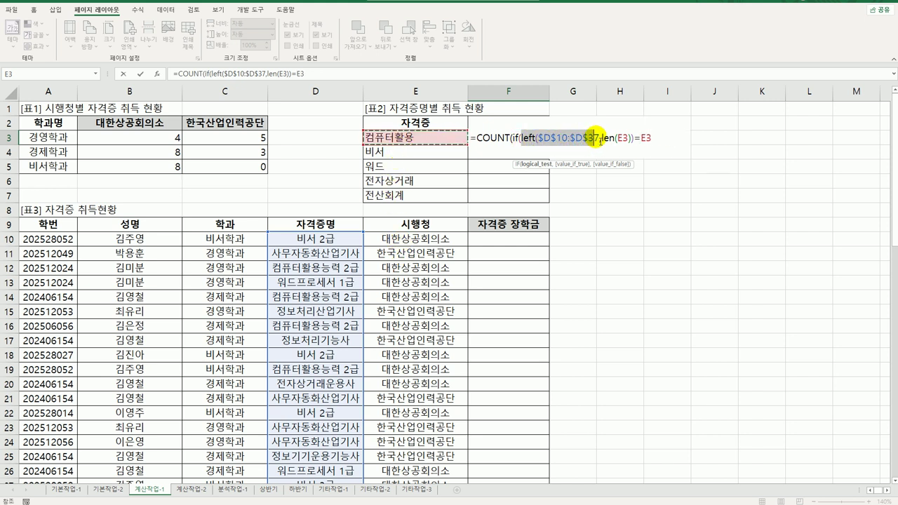
pyautogui.moveTo(538, 139); pyautogui.dragTo(628, 145)
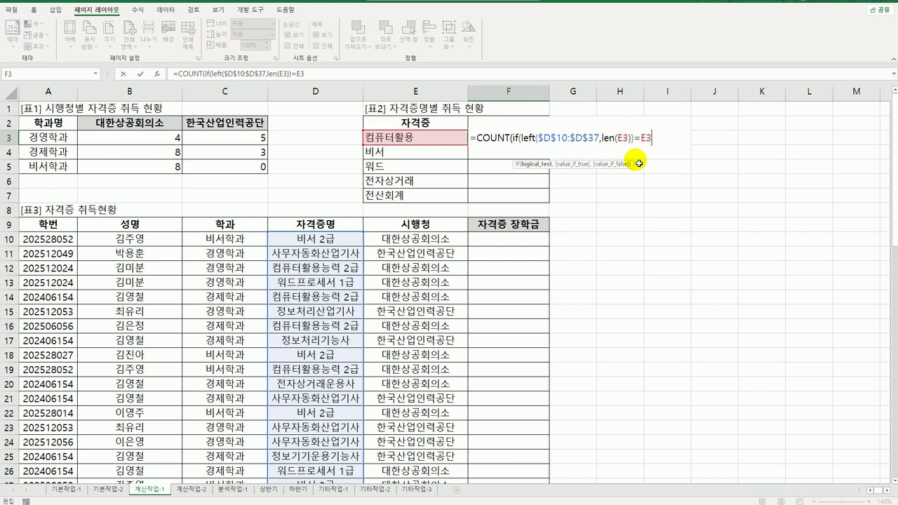
# - Set the IF's value for a true result to the 학번 range $A$10:$A$37 as an absolute reference
pyautogui.write(',')
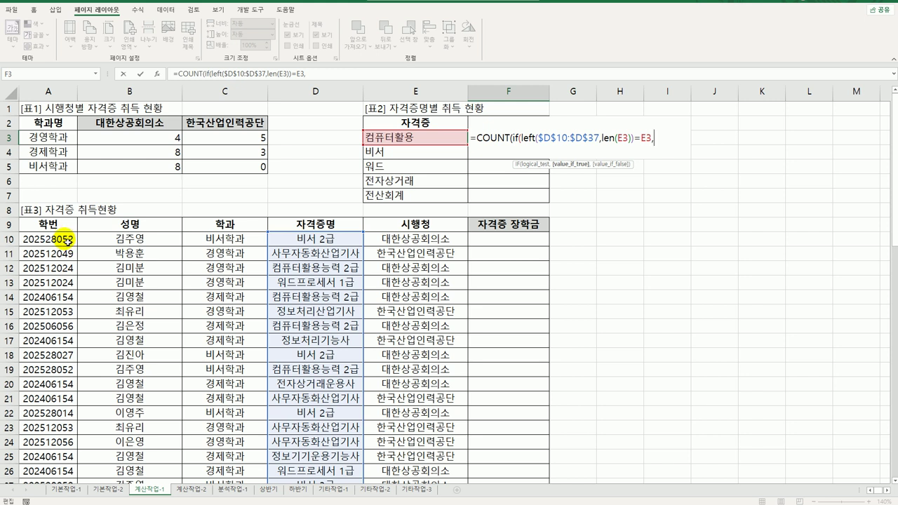
pyautogui.moveTo(67, 239); pyautogui.dragTo(54, 460)
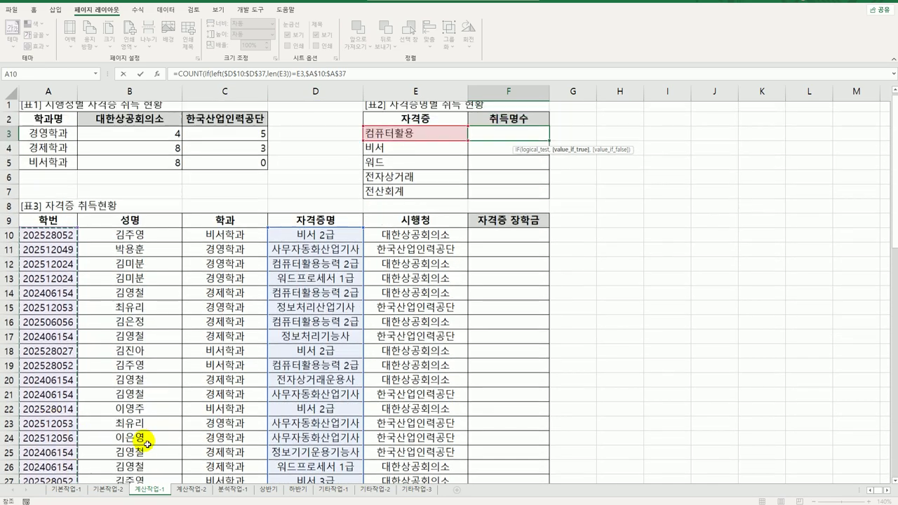
pyautogui.press('F4')
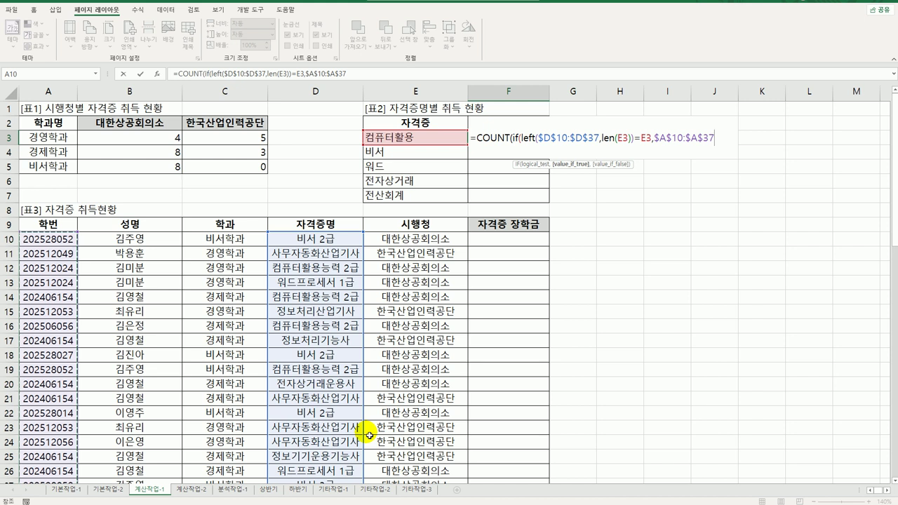
# - Close the IF and COUNT functions, enter F3 as an array formula, and fill it down to F7
pyautogui.write(')')
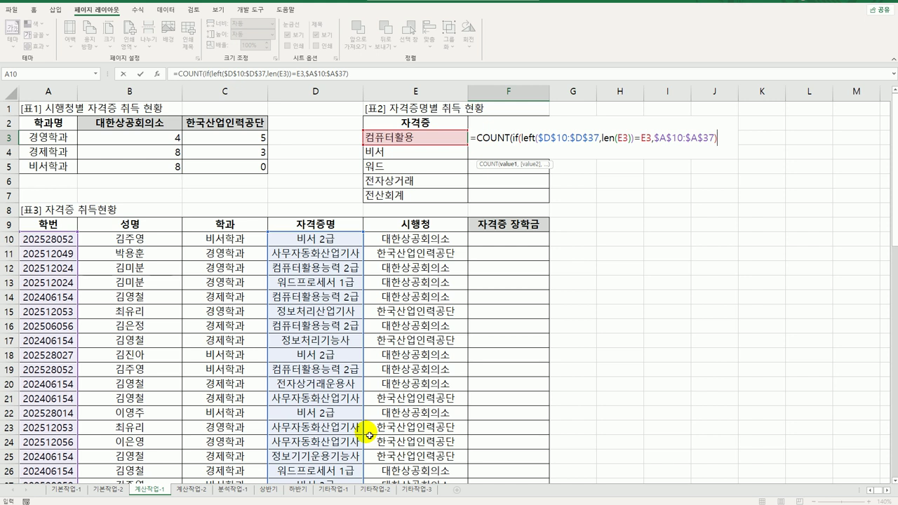
pyautogui.write(')')
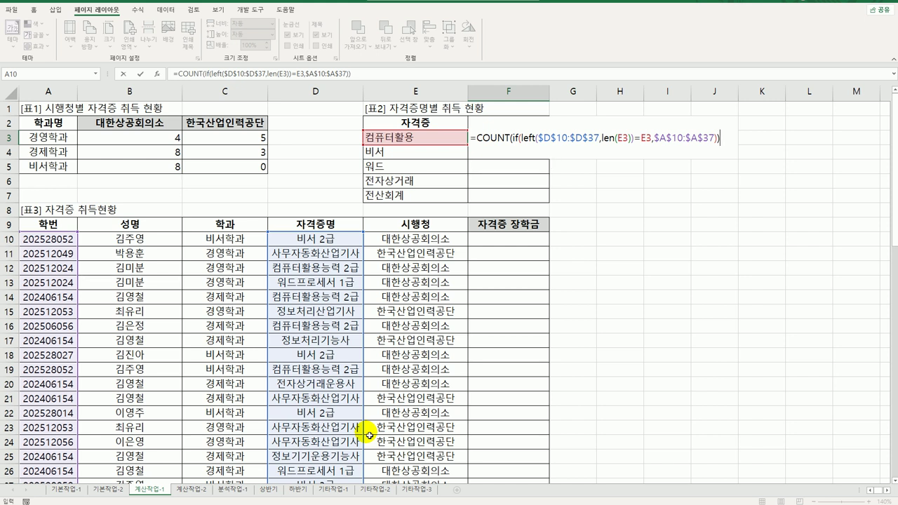
pyautogui.hotkey('ctrl', 'shift', 'Return')
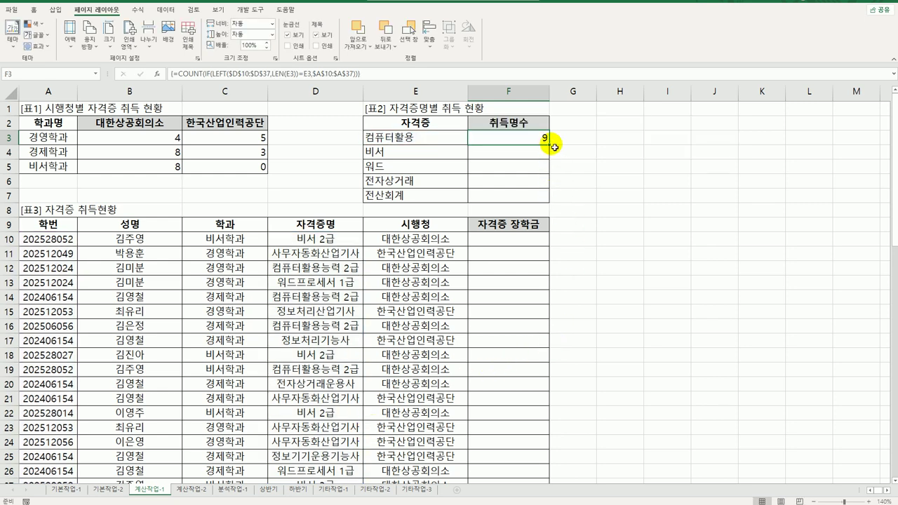
pyautogui.moveTo(549, 145); pyautogui.dragTo(546, 201)
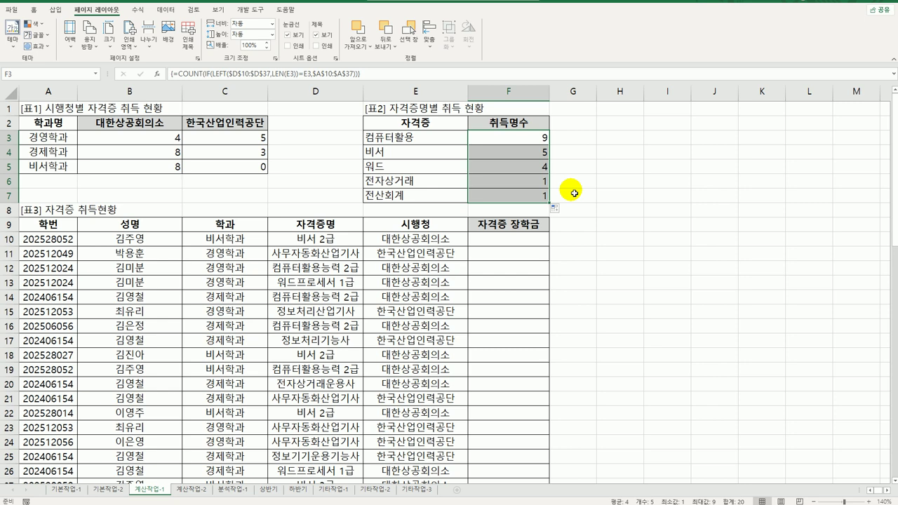
# - Examine the 표4 certificate scholarship amounts alongside the empty 자격증 장학금 column of 표3
pyautogui.scroll(-9, 347, 245)
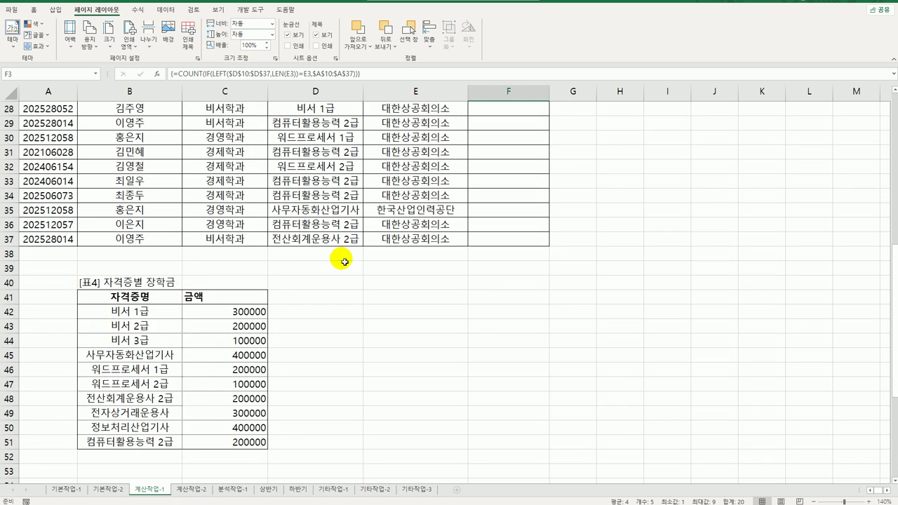
pyautogui.click(132, 313)
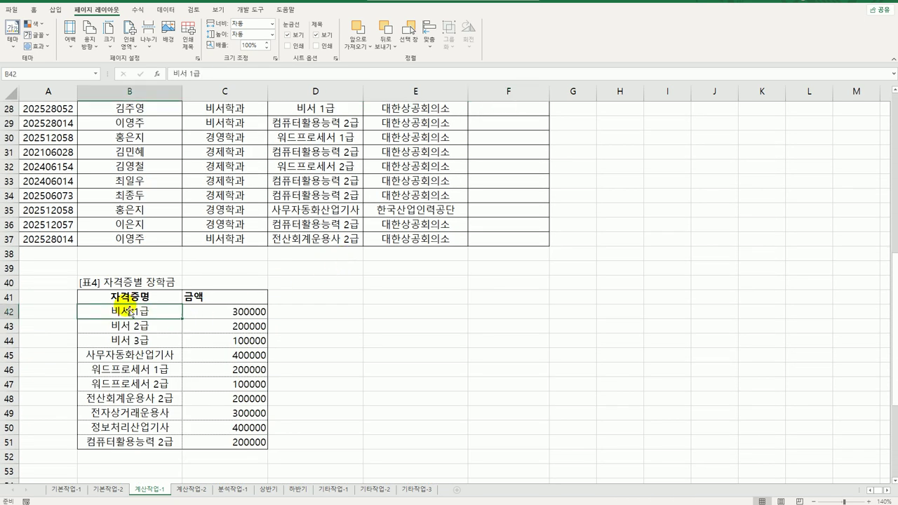
pyautogui.scroll(9, 506, 232)
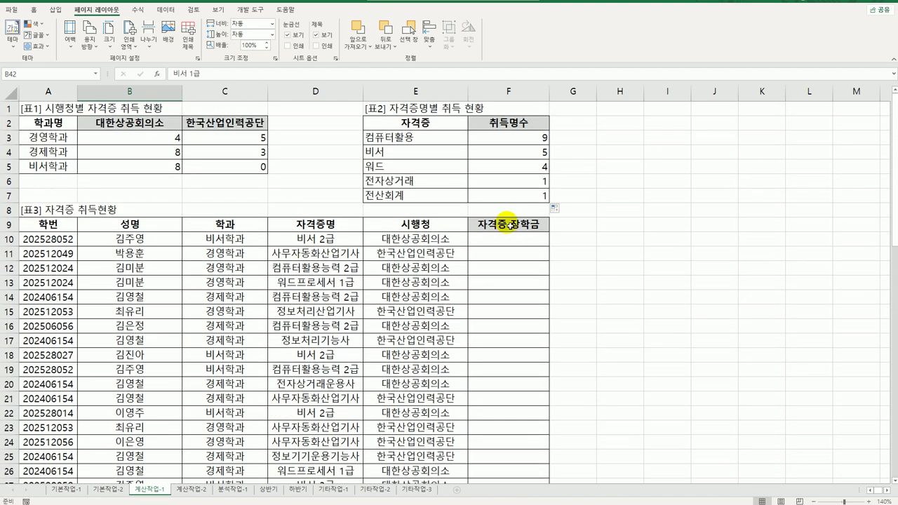
pyautogui.click(507, 242)
pyautogui.scroll(-9, 506, 242)
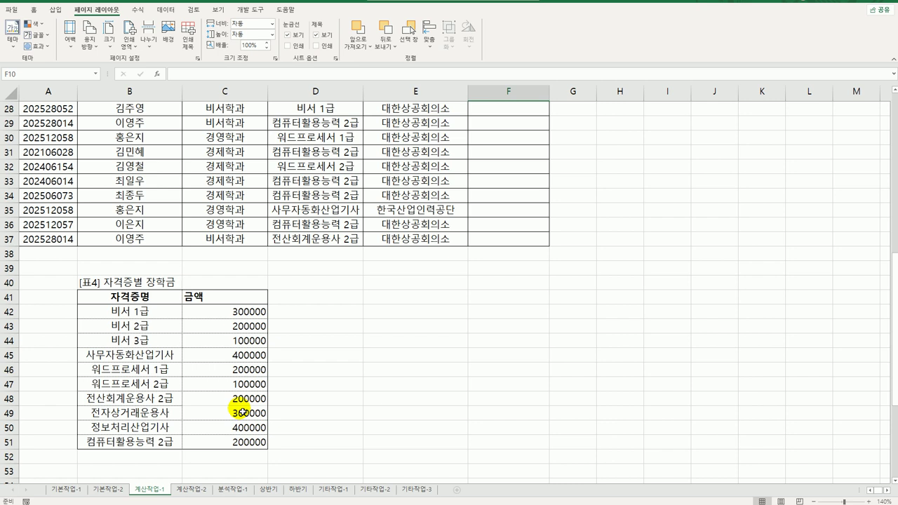
pyautogui.scroll(6, 416, 376)
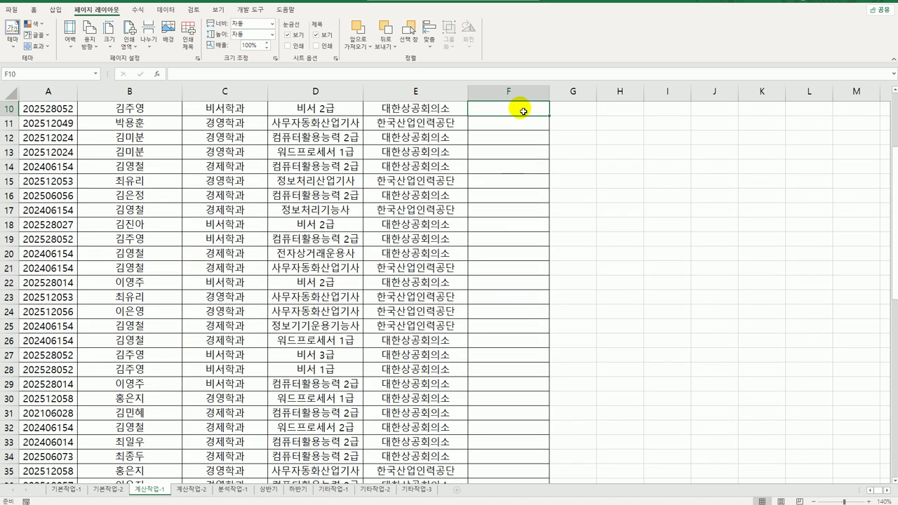
pyautogui.scroll(3, 527, 141)
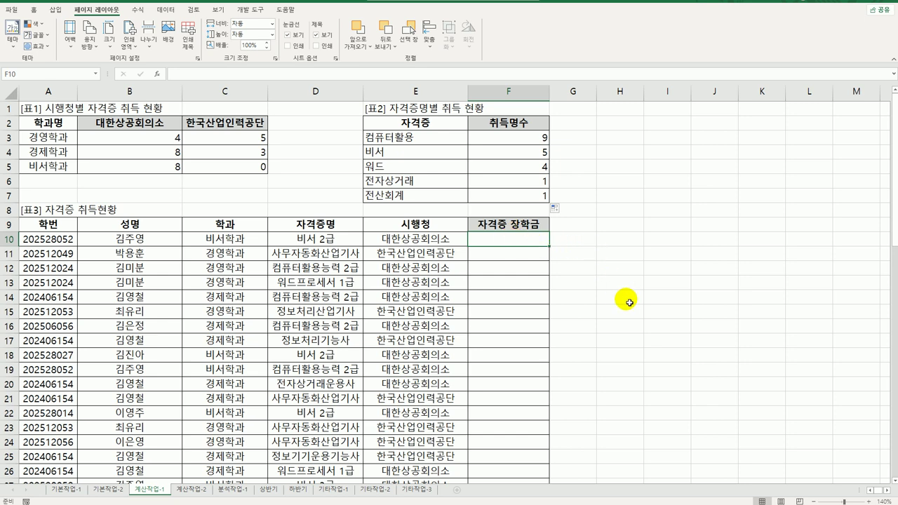
# - Start an XLOOKUP formula in F10 with the certificate name in D10 as the lookup value
pyautogui.write('=')
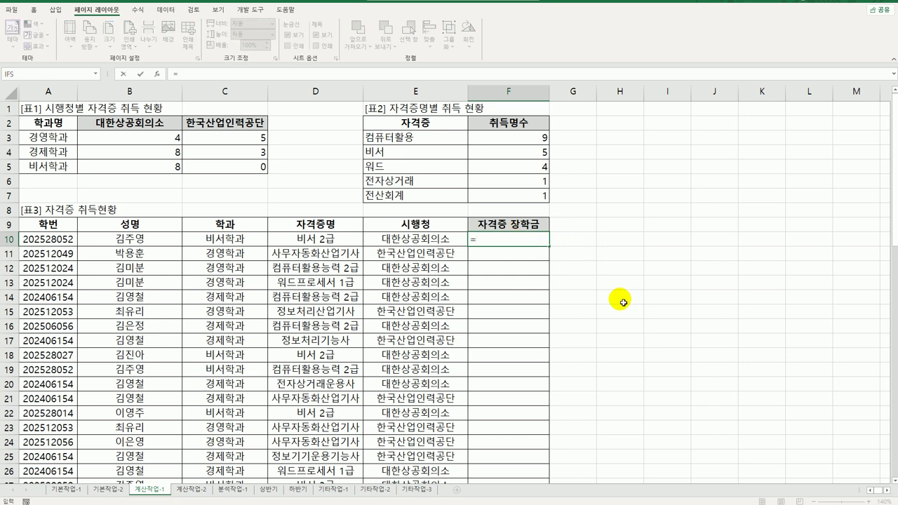
pyautogui.write('c')
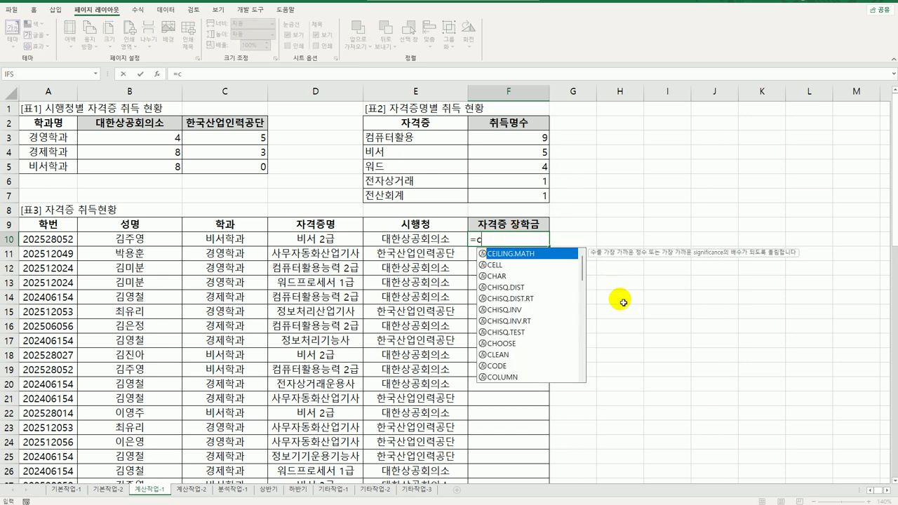
pyautogui.press('BackSpace')
pyautogui.write('xl')
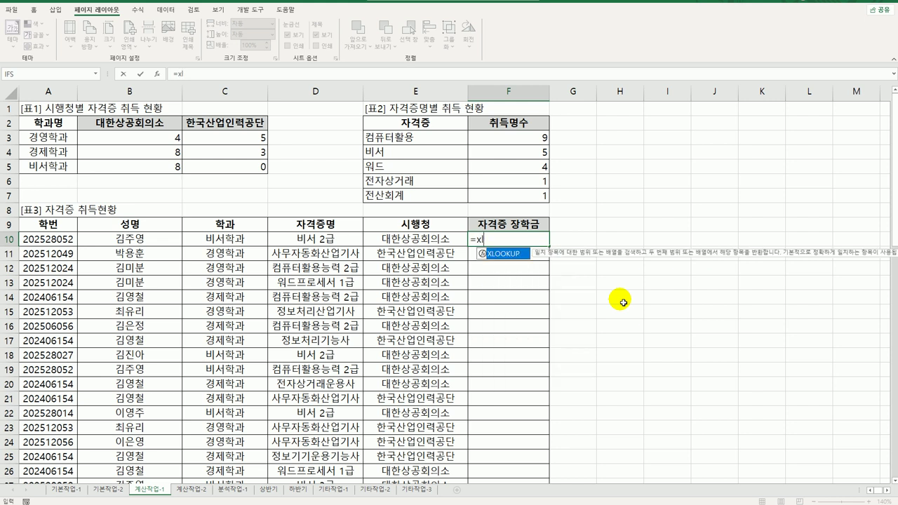
pyautogui.press('Tab')
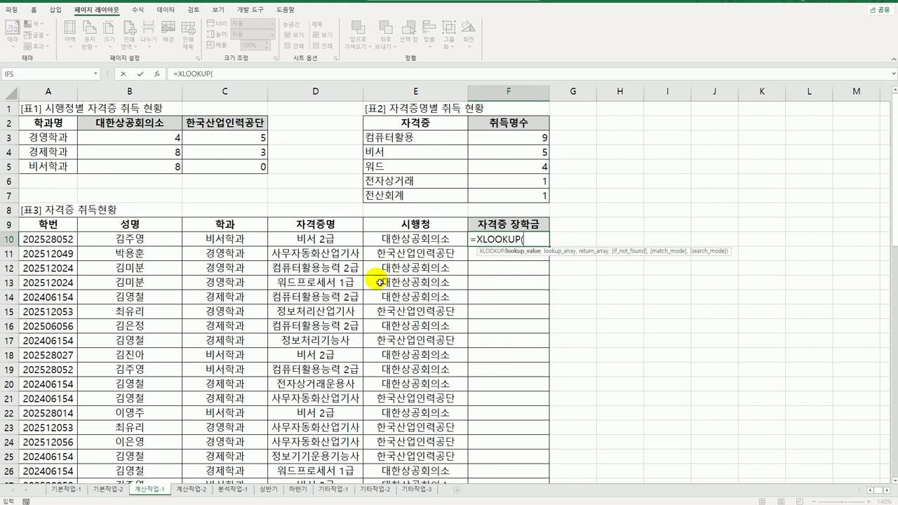
pyautogui.click(301, 239)
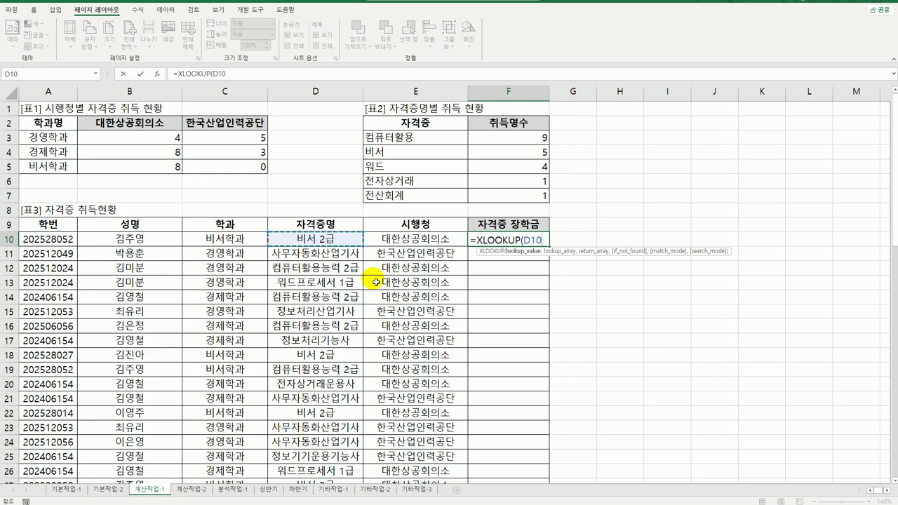
pyautogui.write(',')
# - Set the XLOOKUP's lookup array to the 표4 certificate names $B$42:$B$51 as an absolute reference
pyautogui.scroll(-6, 309, 316)
pyautogui.scroll(-6, 287, 340)
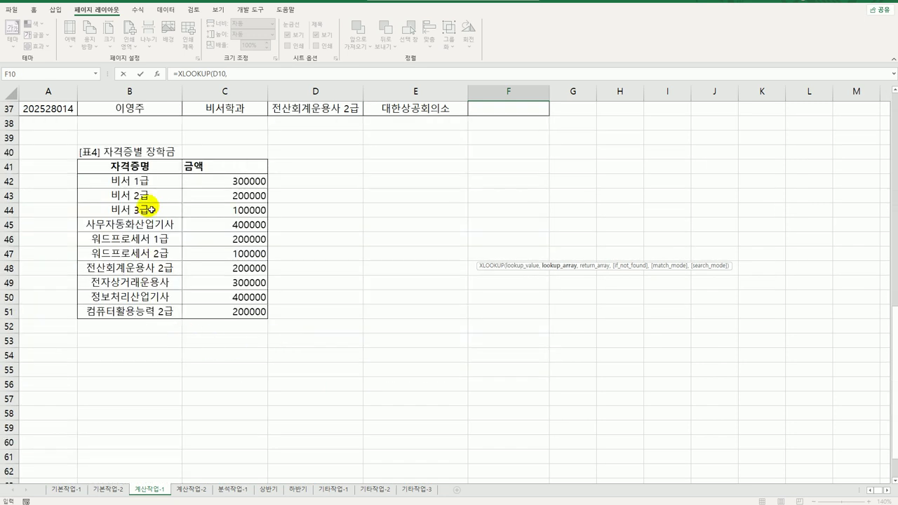
pyautogui.moveTo(152, 182); pyautogui.dragTo(215, 316)
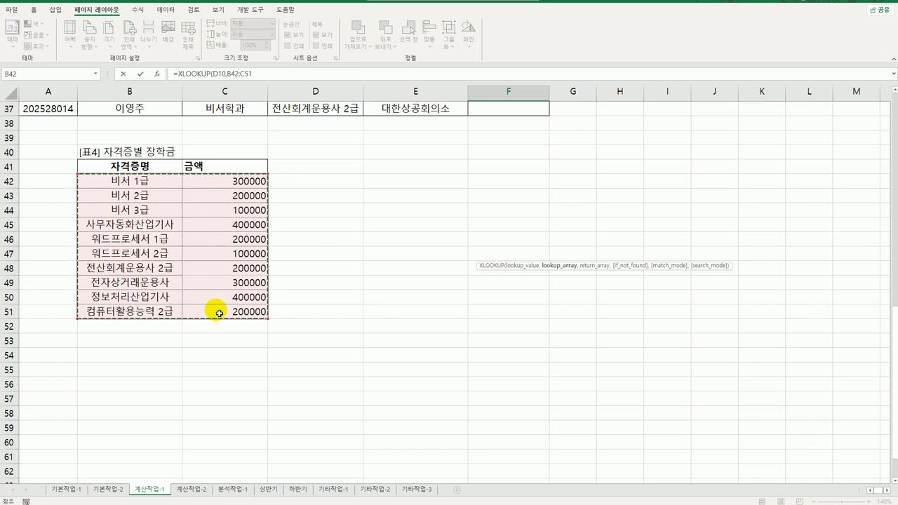
pyautogui.click(154, 187)
pyautogui.moveTo(154, 188); pyautogui.dragTo(150, 312)
pyautogui.scroll(9, 491, 194)
pyautogui.scroll(3, 487, 199)
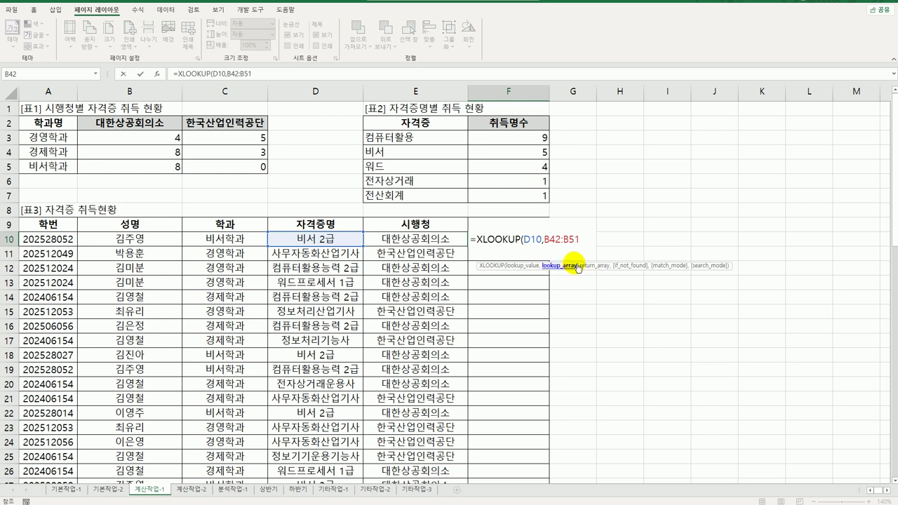
pyautogui.scroll(-12, 213, 330)
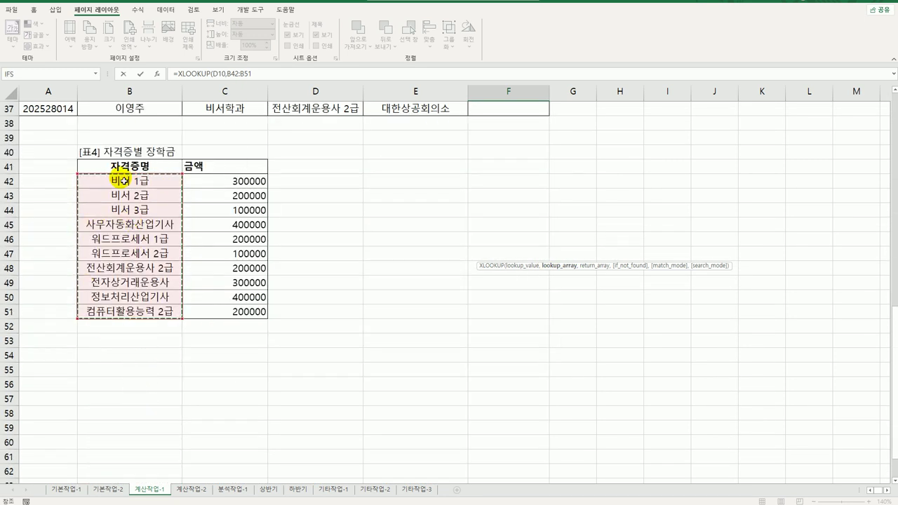
pyautogui.scroll(1, 586, 359)
pyautogui.scroll(11, 585, 359)
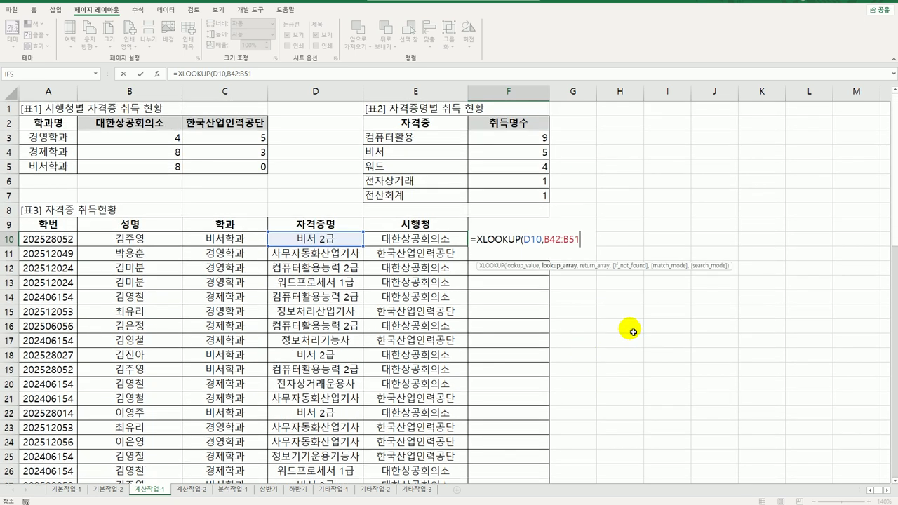
pyautogui.press('F4')
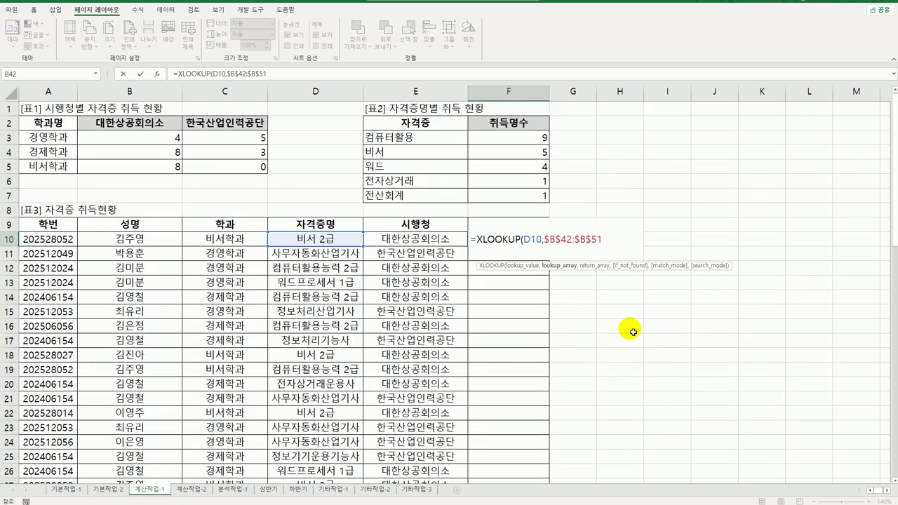
pyautogui.write(',')
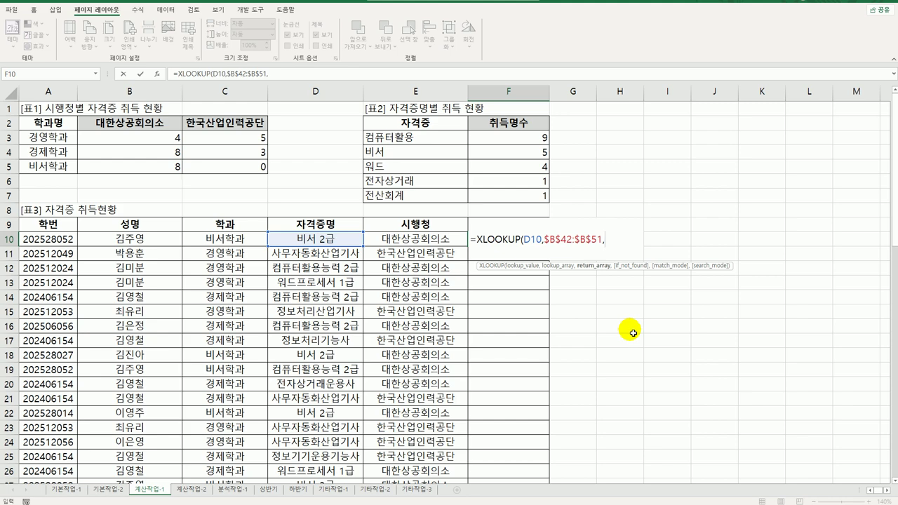
# - Set the XLOOKUP's return array to the 표4 amounts $C$42:$C$51 as an absolute reference
pyautogui.scroll(-9, 414, 360)
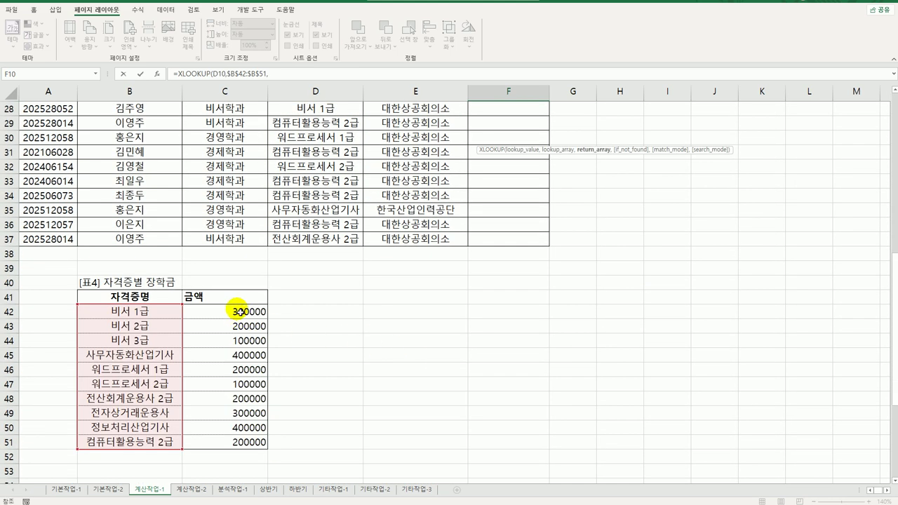
pyautogui.moveTo(236, 310); pyautogui.dragTo(240, 441)
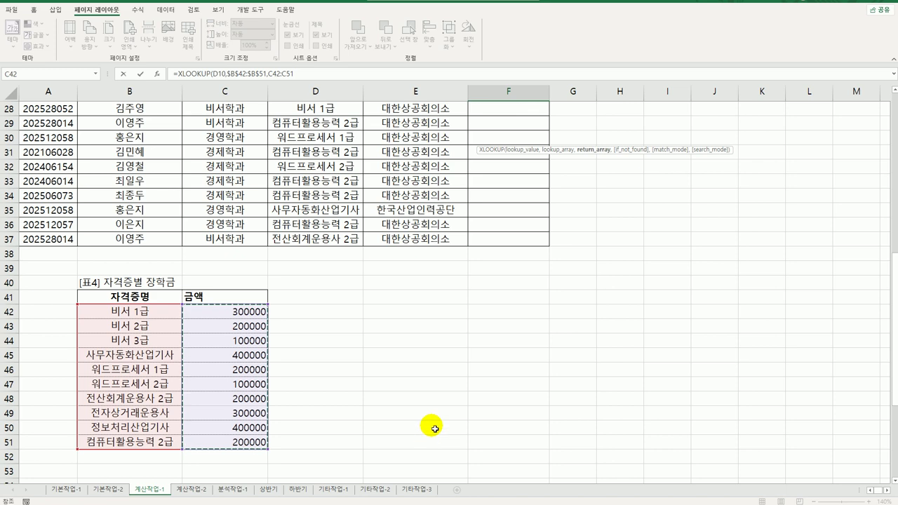
pyautogui.scroll(6, 428, 429)
pyautogui.scroll(3, 431, 426)
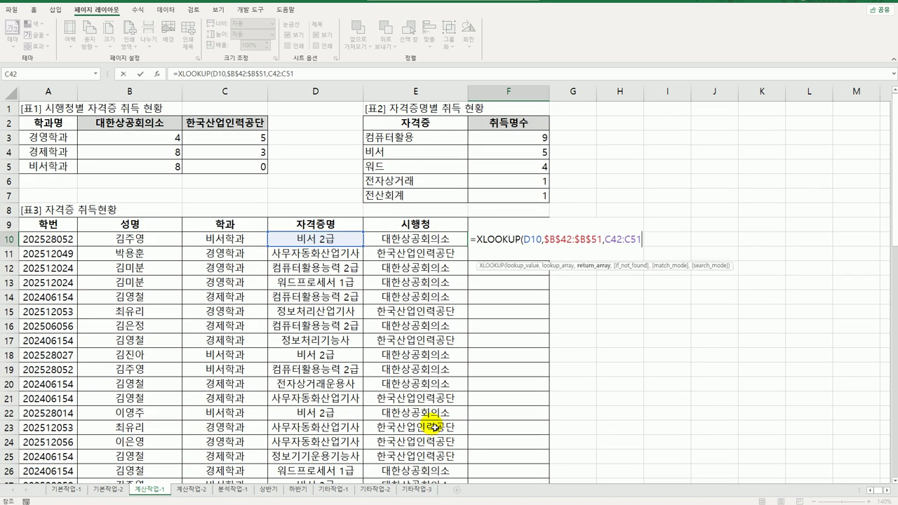
pyautogui.press('F4')
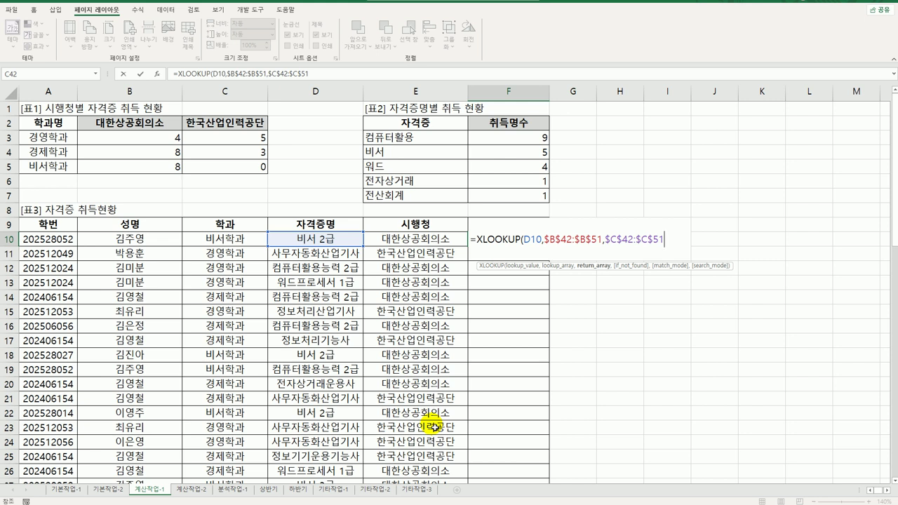
# - Close and enter the XLOOKUP formula in F10, and fill it down the 자격증 장학금 column to F37
pyautogui.write(')')
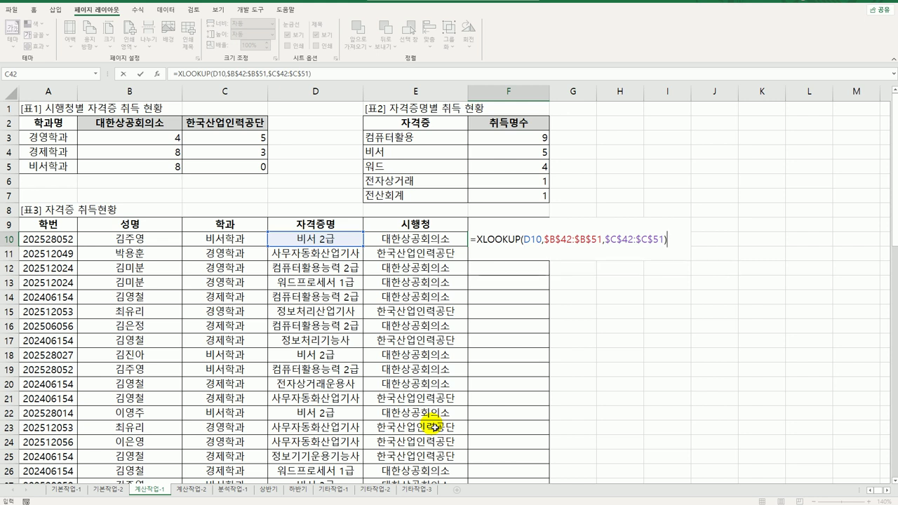
pyautogui.press('Return')
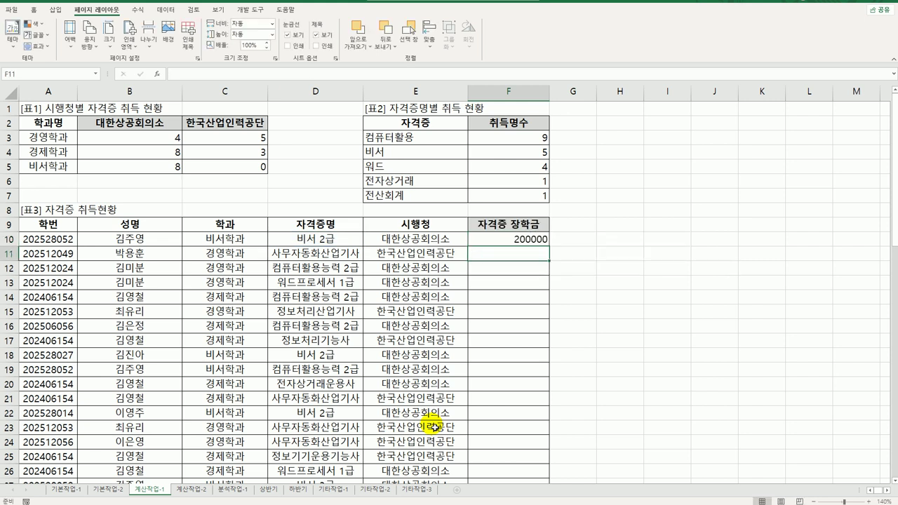
pyautogui.click(309, 243)
pyautogui.click(497, 240)
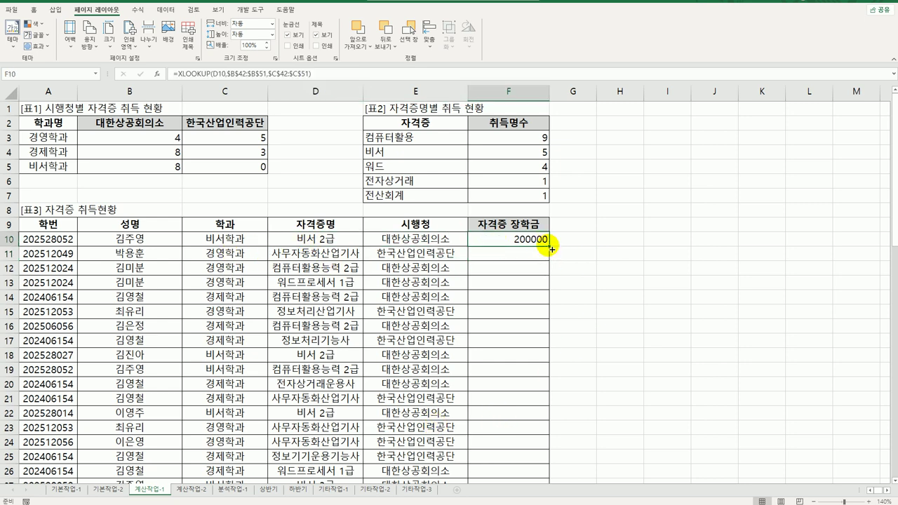
pyautogui.doubleClick(549, 247)
# - Examine the #N/A cells in the 자격증 장학금 column and compare their certificate names with the 표4 list
pyautogui.scroll(-6, 586, 325)
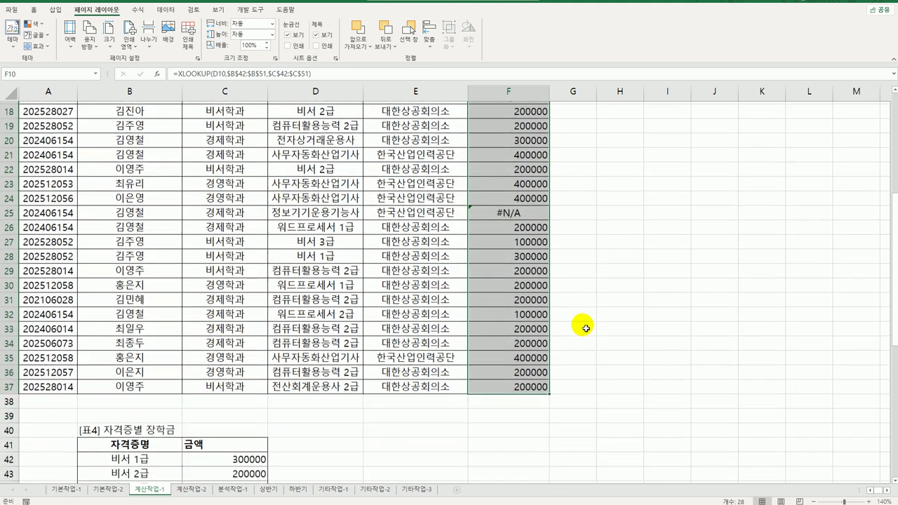
pyautogui.click(516, 197)
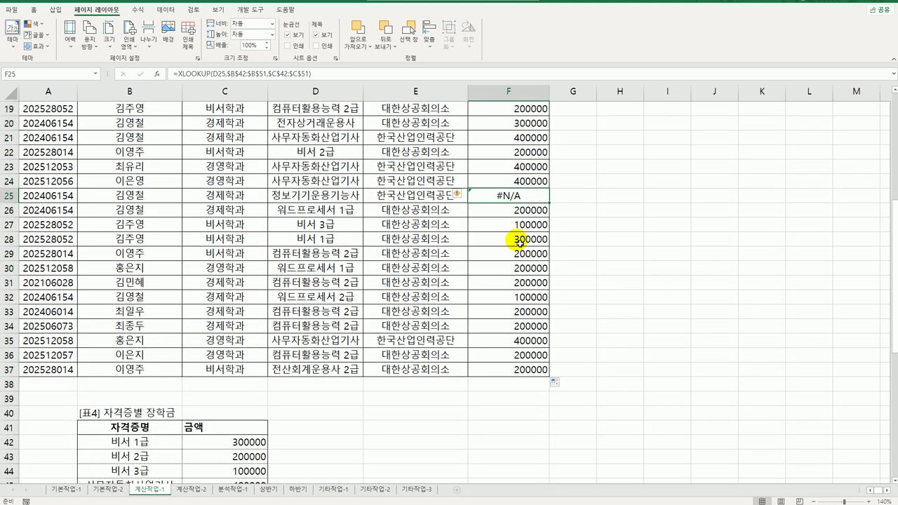
pyautogui.scroll(3, 313, 239)
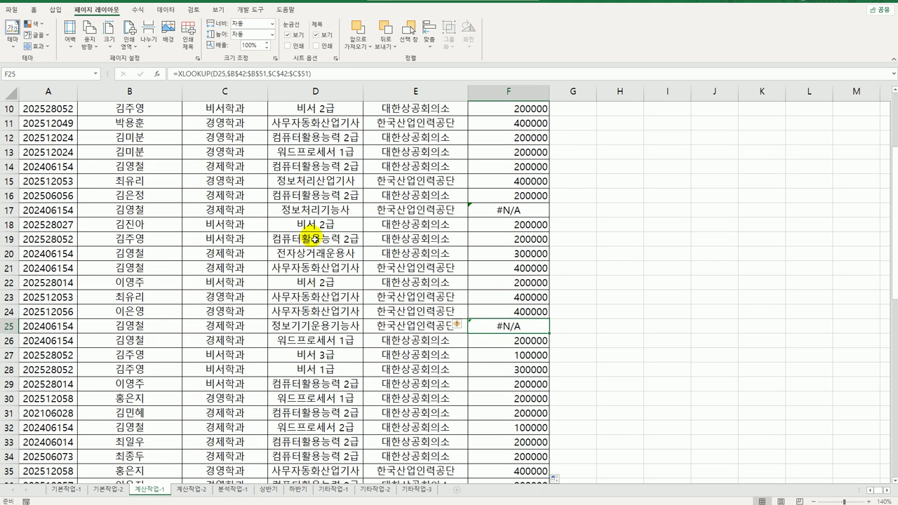
pyautogui.click(313, 214)
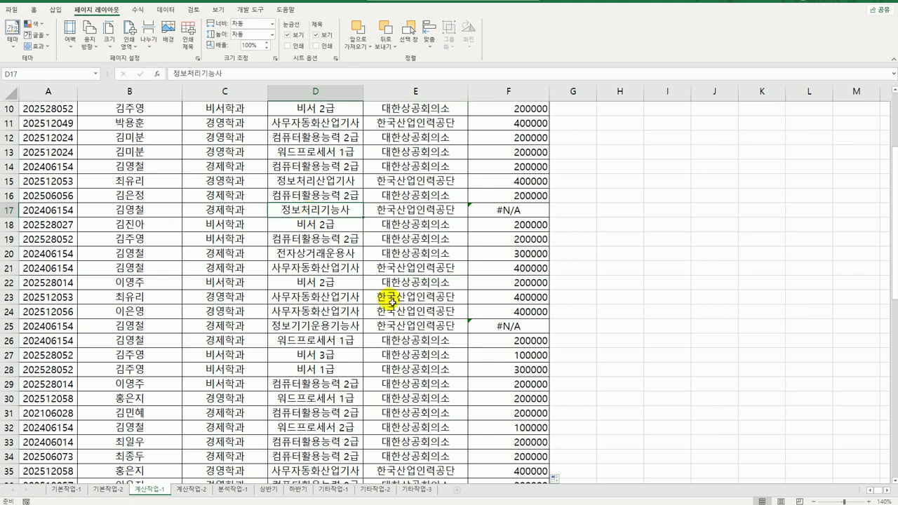
pyautogui.scroll(-9, 391, 301)
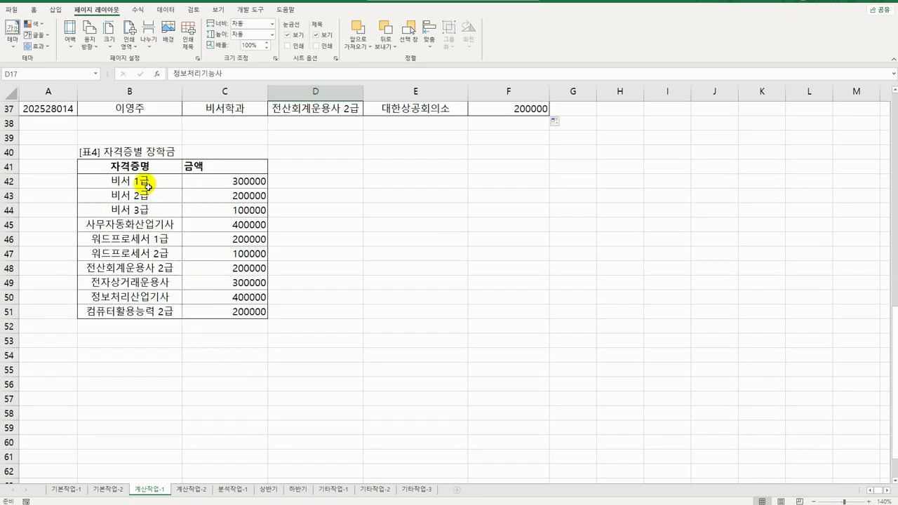
pyautogui.moveTo(143, 184); pyautogui.dragTo(215, 313)
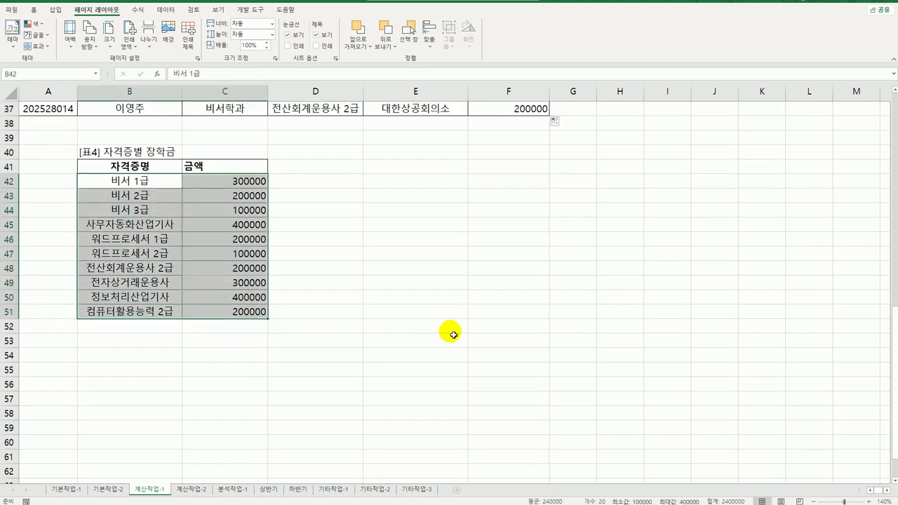
pyautogui.scroll(6, 453, 328)
pyautogui.scroll(6, 454, 326)
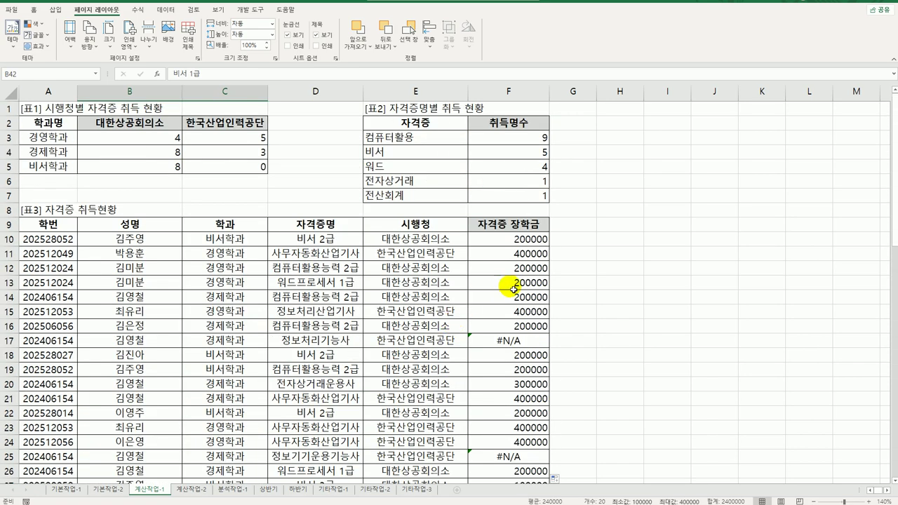
pyautogui.click(515, 340)
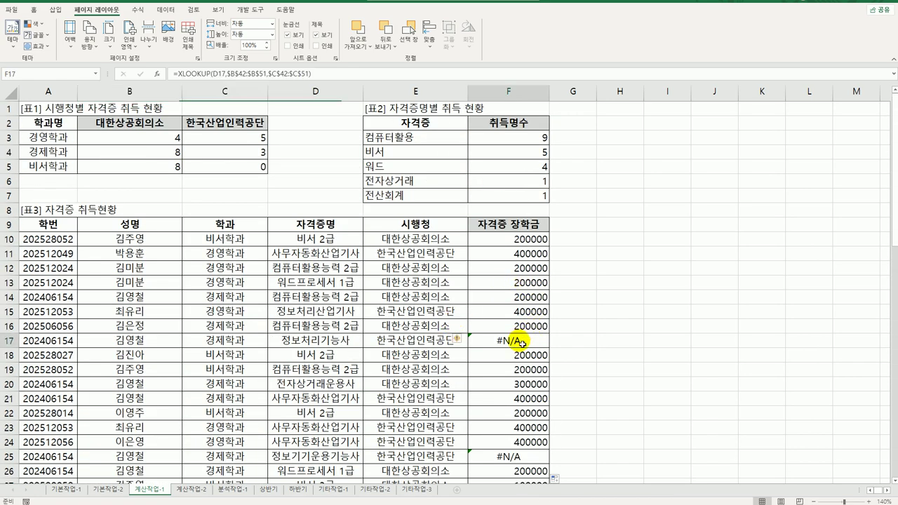
pyautogui.click(511, 458)
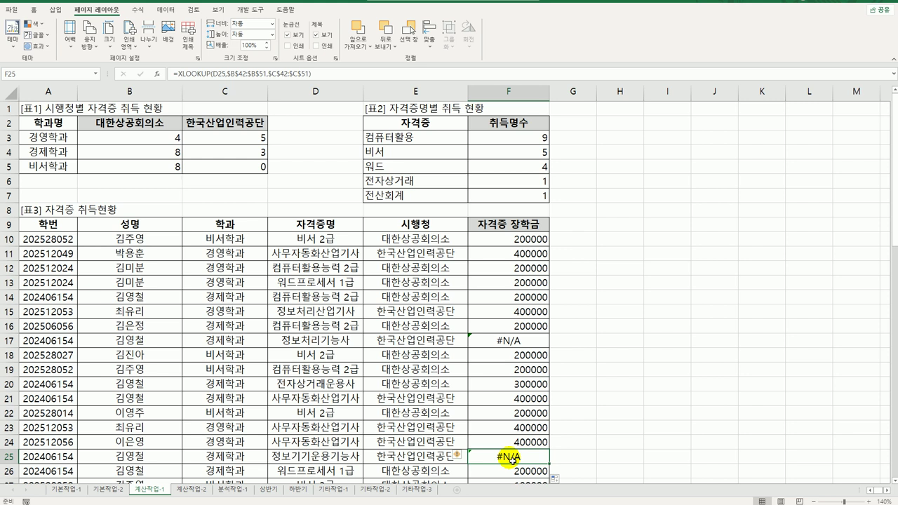
pyautogui.click(526, 341)
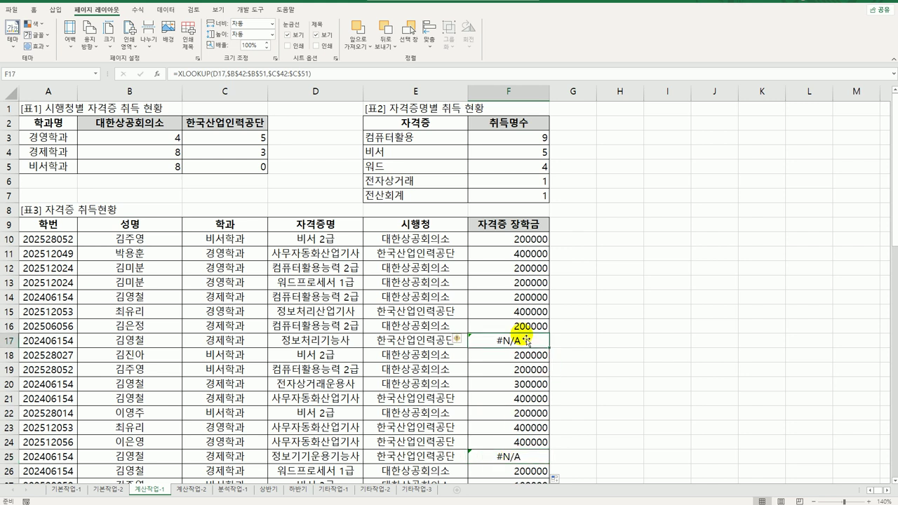
# - Wrap the XLOOKUP in F10 in IF with ISERROR as the logical test and 0 as the value if true
pyautogui.click(516, 242)
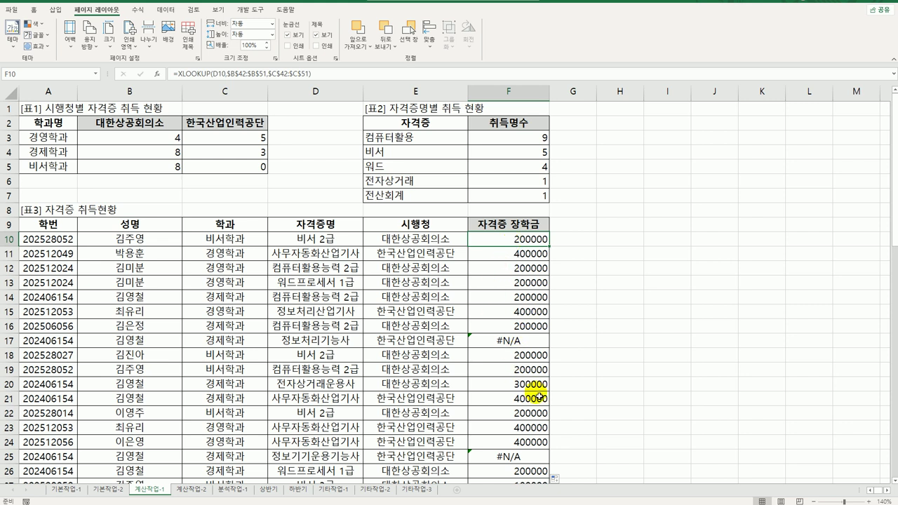
pyautogui.doubleClick(504, 242)
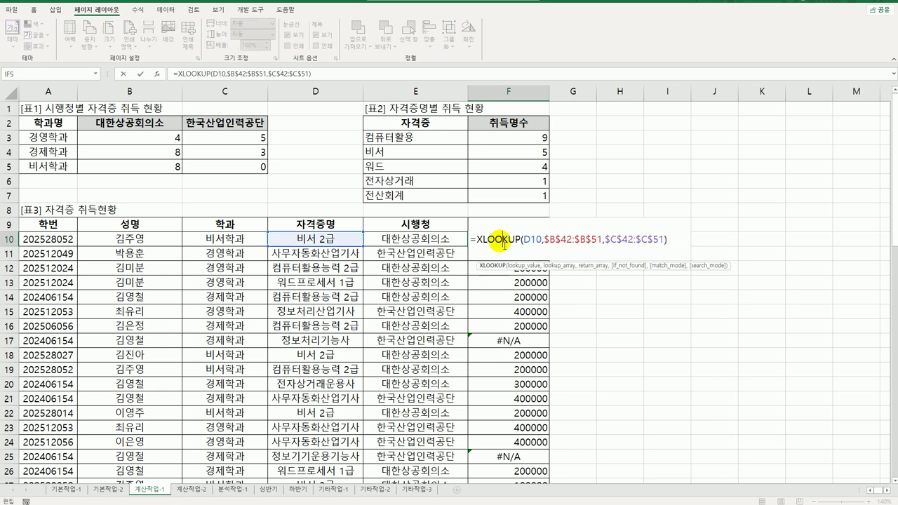
pyautogui.click(476, 240)
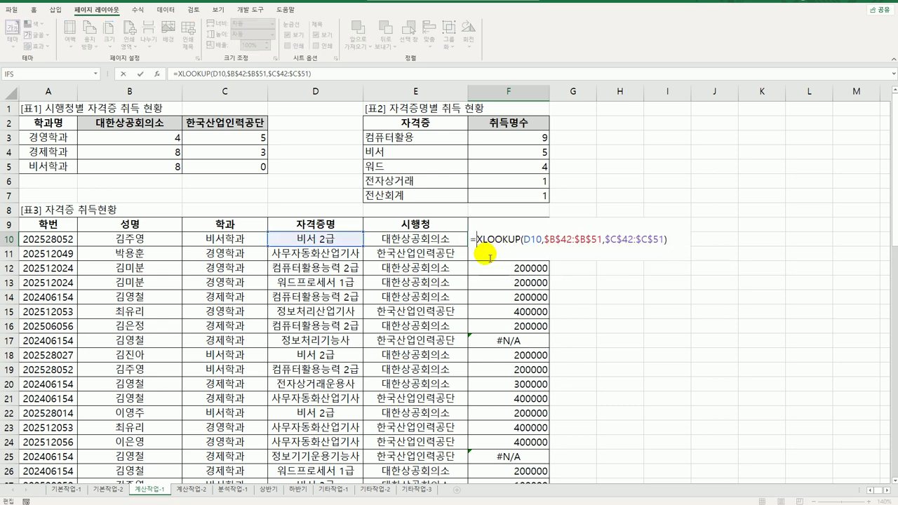
pyautogui.write('i')
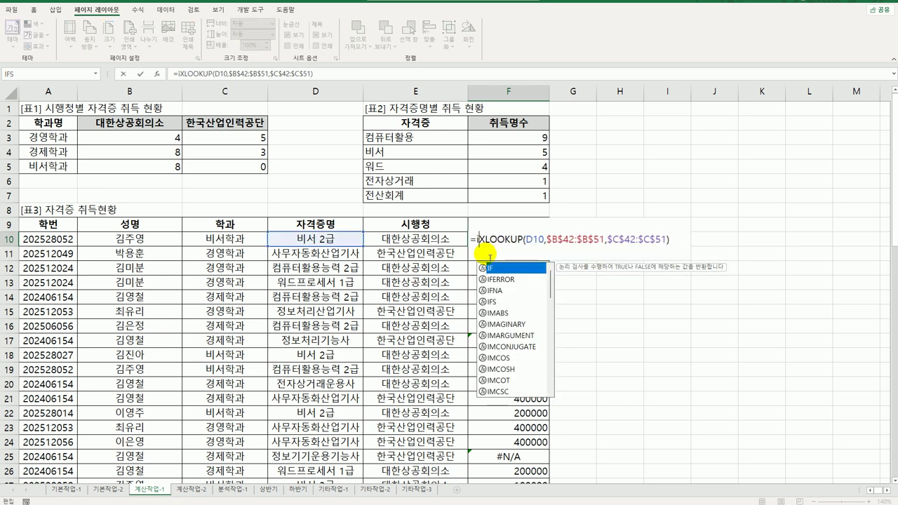
pyautogui.write('f(is')
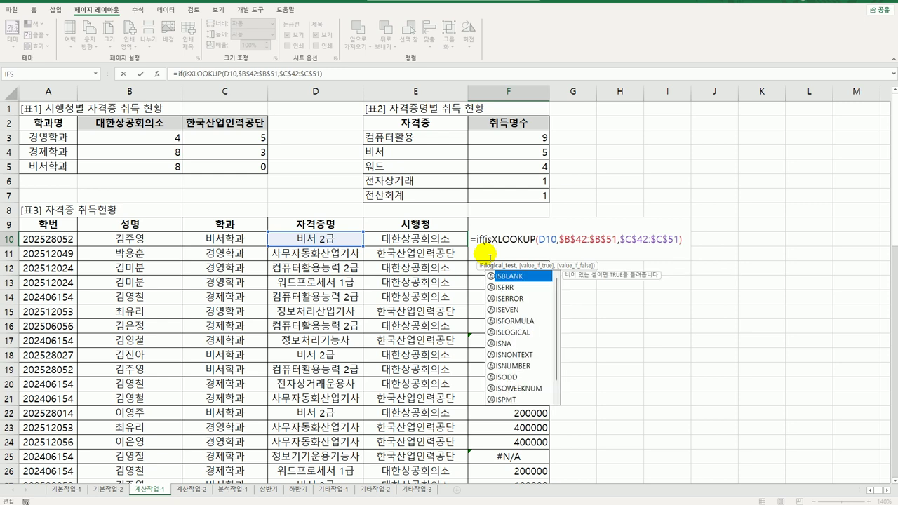
pyautogui.write('e')
pyautogui.press('Down')
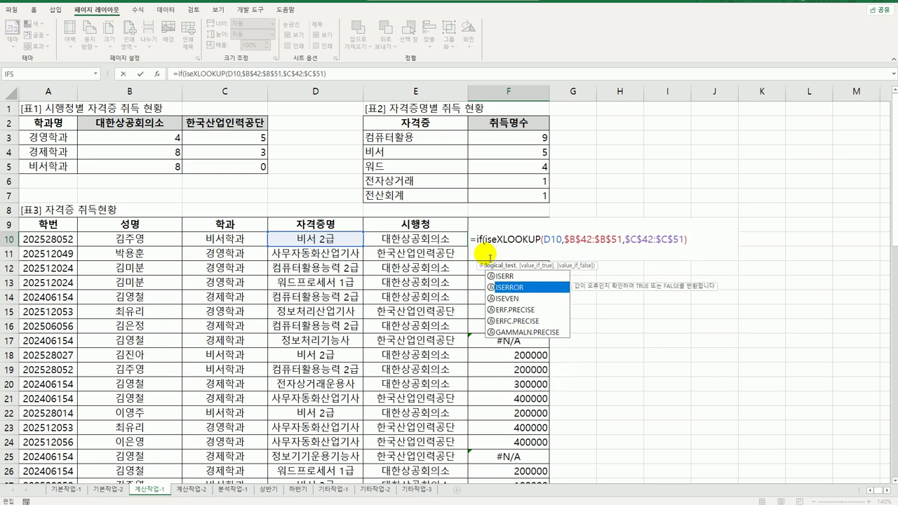
pyautogui.press('Tab')
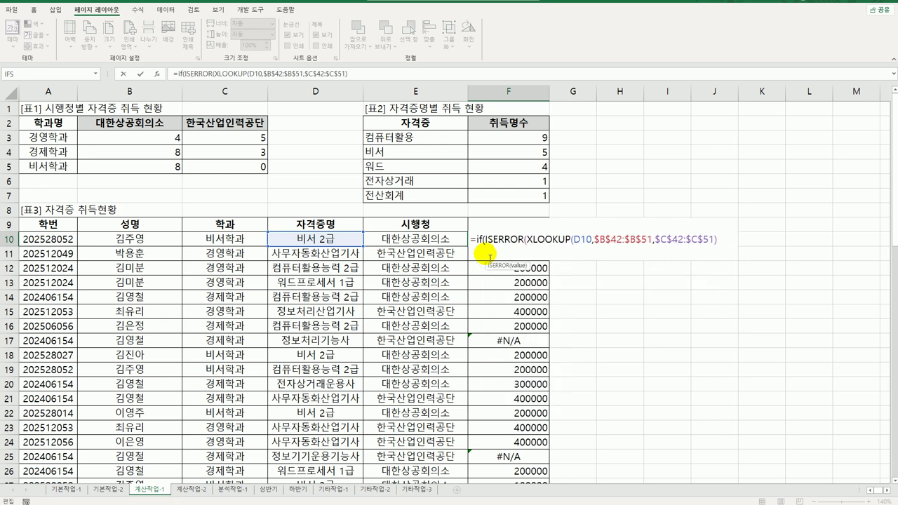
pyautogui.write('),0,')
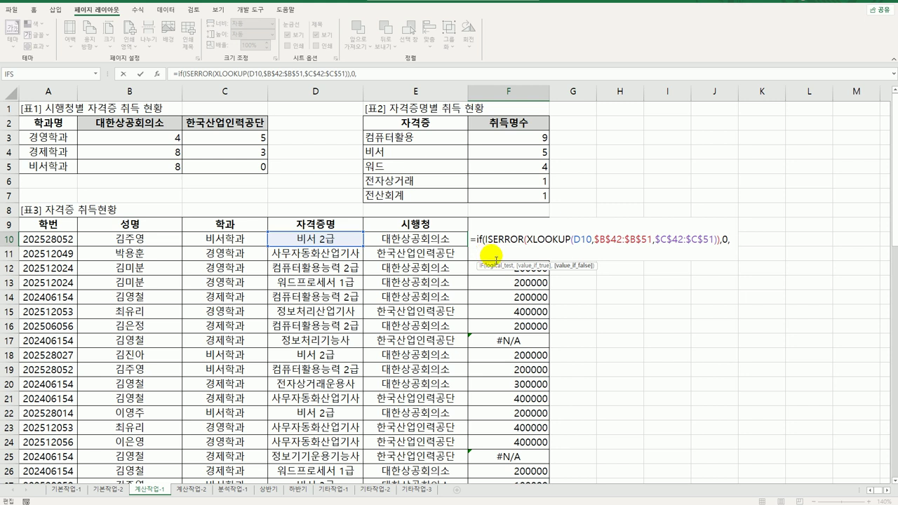
# - Copy the XLOOKUP expression in F10 into the IF's value-if-false argument, then close and enter the formula
pyautogui.moveTo(528, 240); pyautogui.dragTo(717, 242)
pyautogui.hotkey('ctrl', 'c')
pyautogui.click(738, 244)
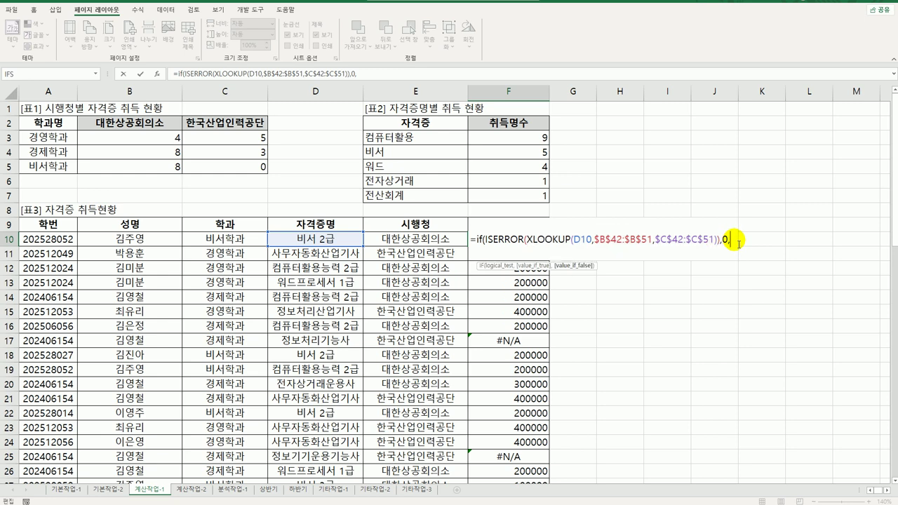
pyautogui.hotkey('ctrl', 'v')
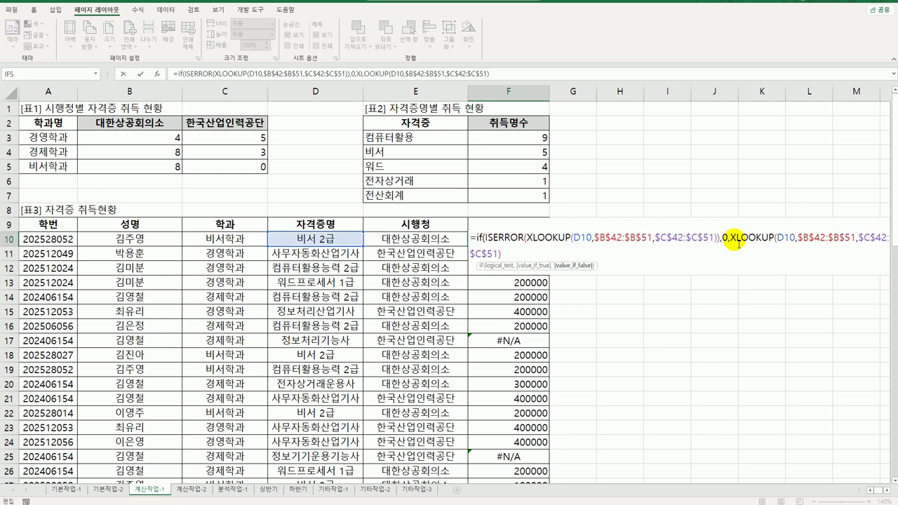
pyautogui.write(')')
pyautogui.press('Return')
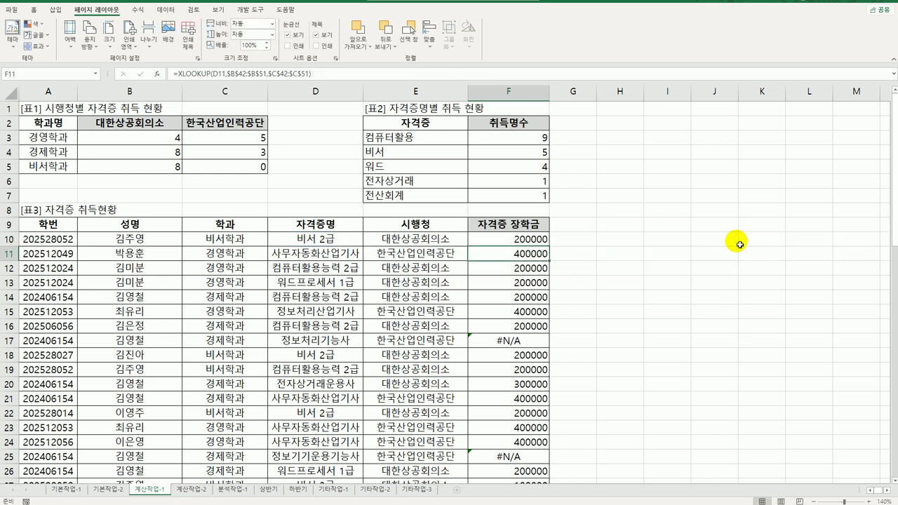
# - Fill the revised F10 formula down the 자격증 장학금 column and check the cells that had errors
pyautogui.click(542, 240)
pyautogui.doubleClick(553, 250)
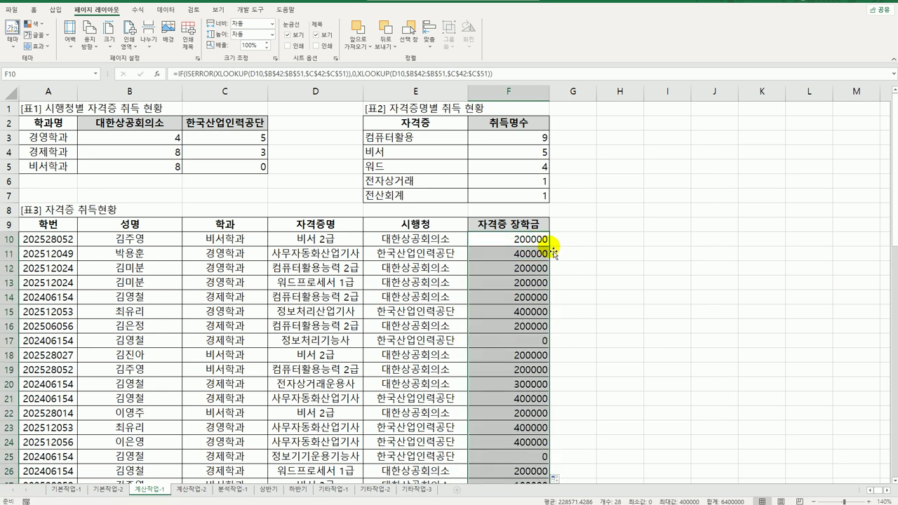
pyautogui.click(525, 342)
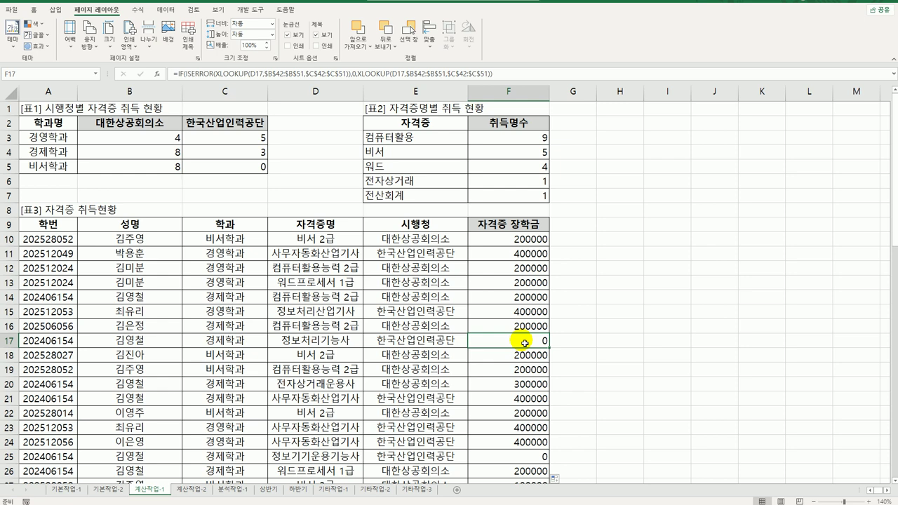
pyautogui.scroll(-3, 525, 342)
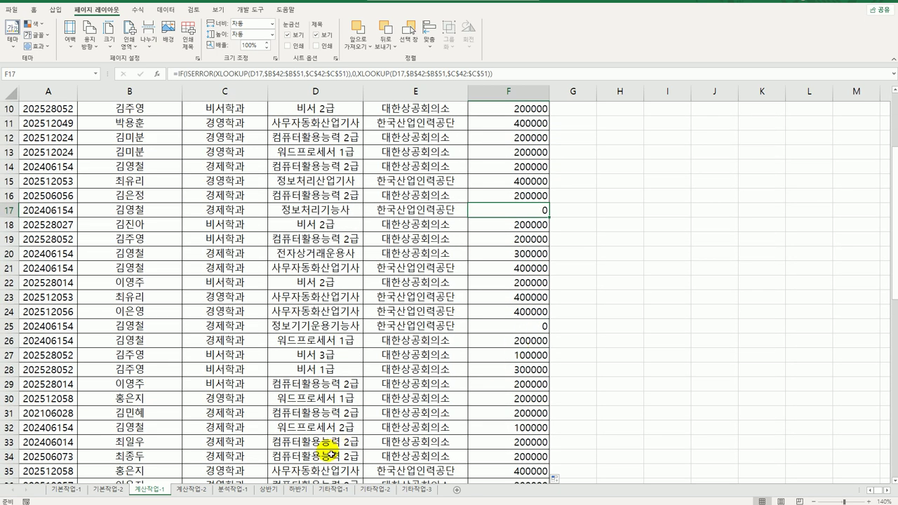
# - Open the 계산작업-2 sheet and examine the 기준일, 개설일자 and 잔액 cells alongside the interest rates in 표2
pyautogui.click(202, 490)
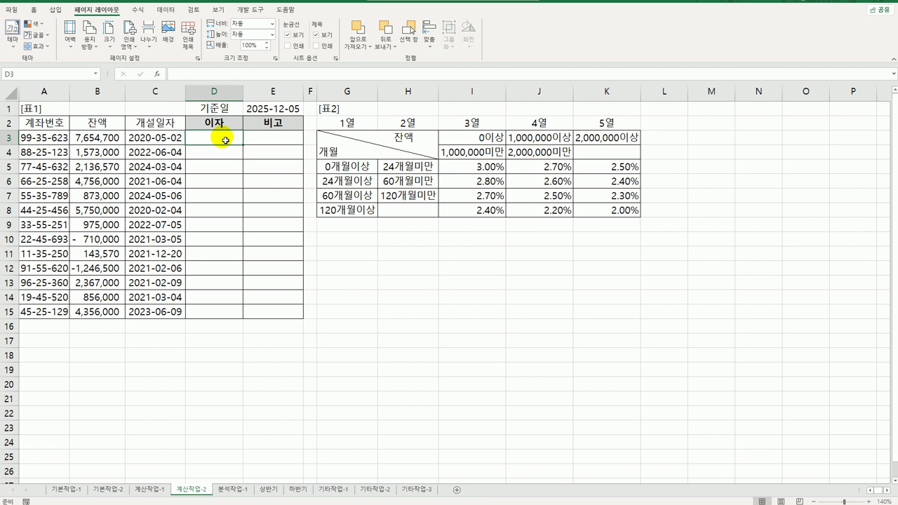
pyautogui.click(258, 112)
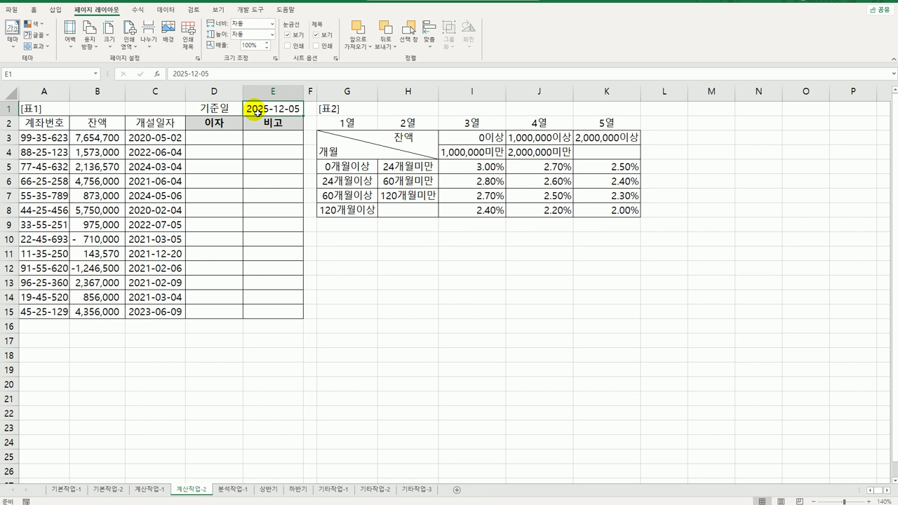
pyautogui.click(145, 139)
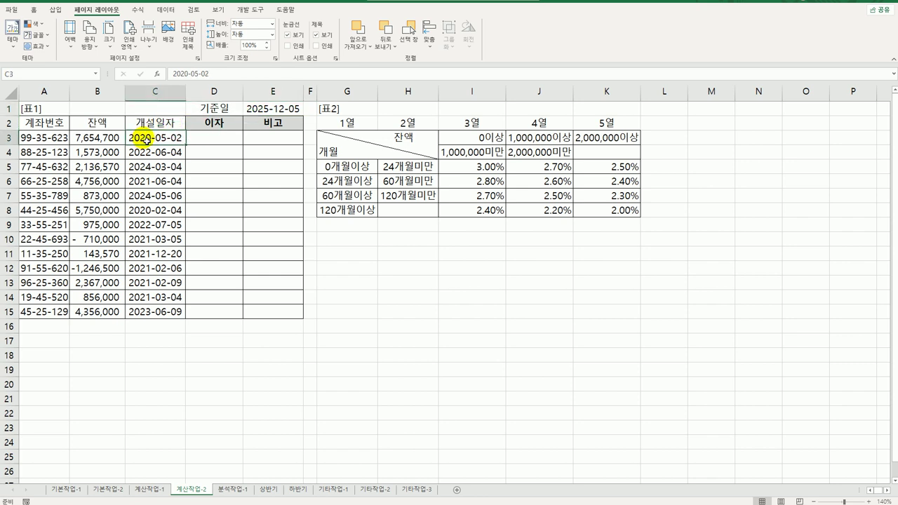
pyautogui.click(118, 138)
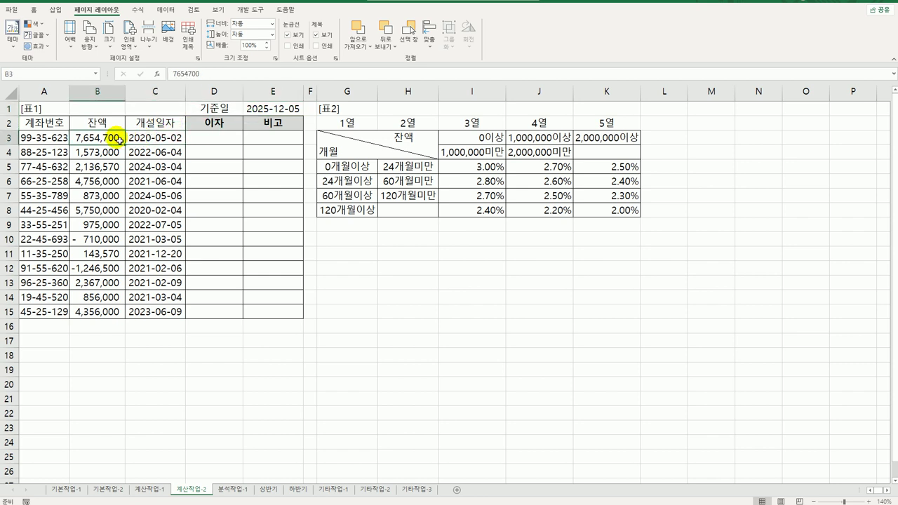
pyautogui.click(239, 145)
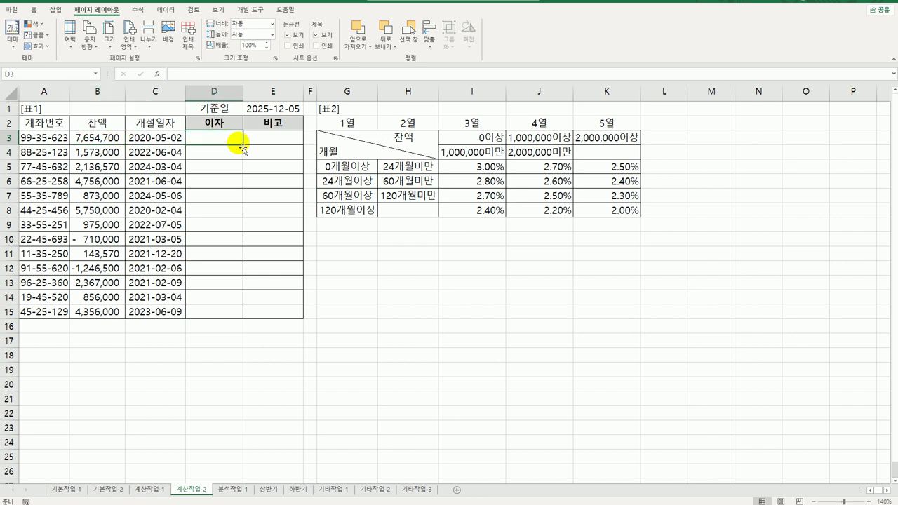
pyautogui.click(103, 135)
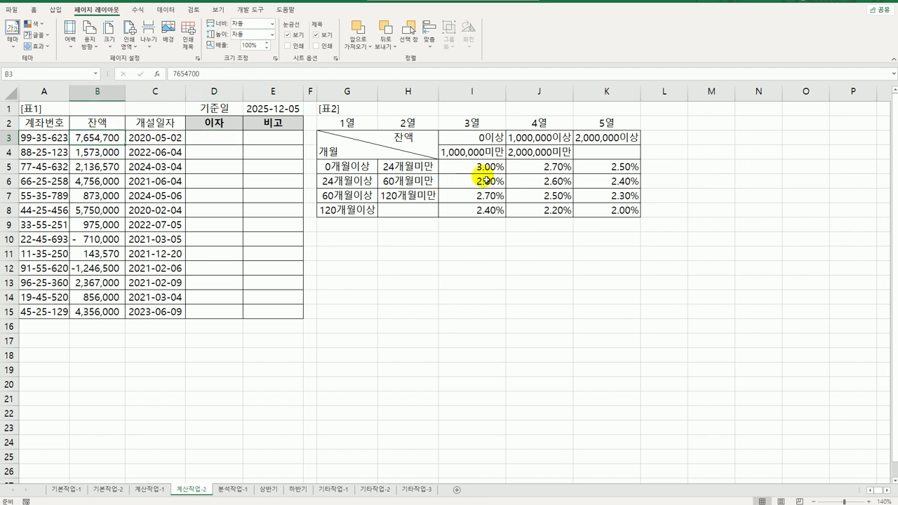
pyautogui.moveTo(481, 167); pyautogui.dragTo(618, 219)
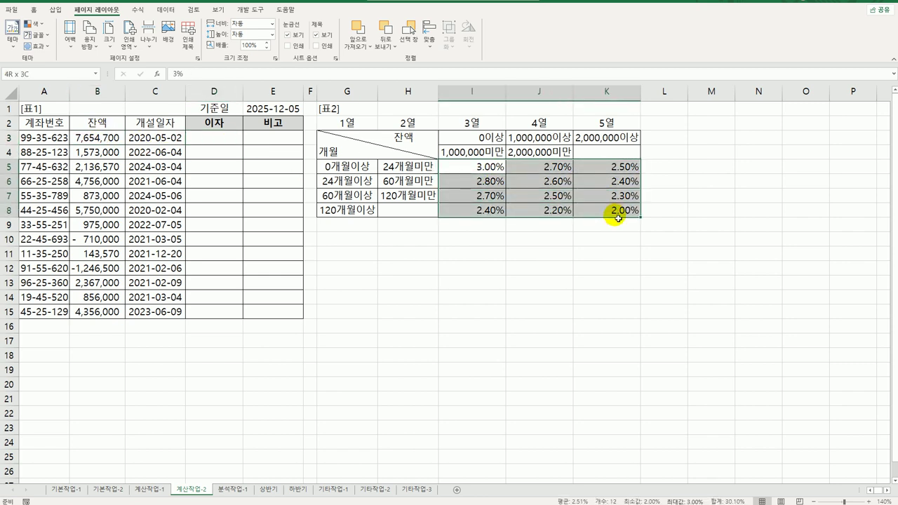
# - Examine how the 잔액 amounts in 표1, including the negative ones, relate to the balance and month thresholds of 표2
pyautogui.click(226, 141)
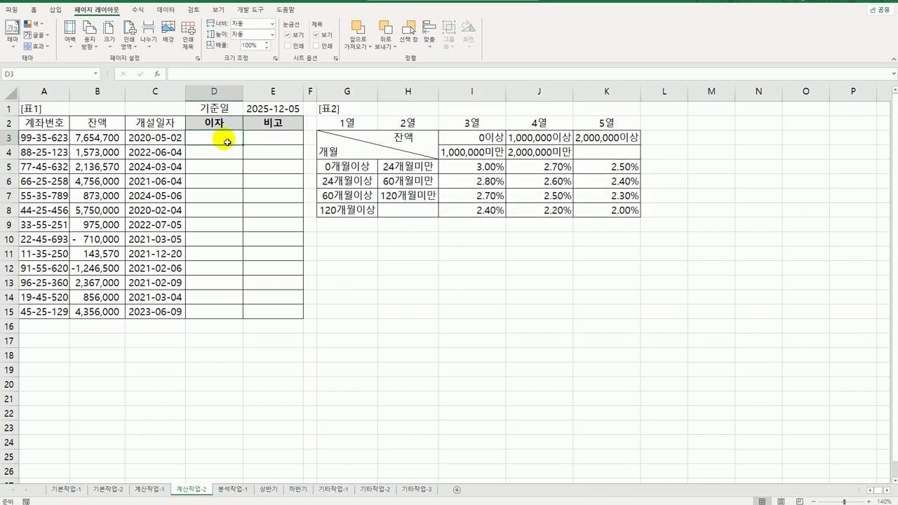
pyautogui.click(114, 141)
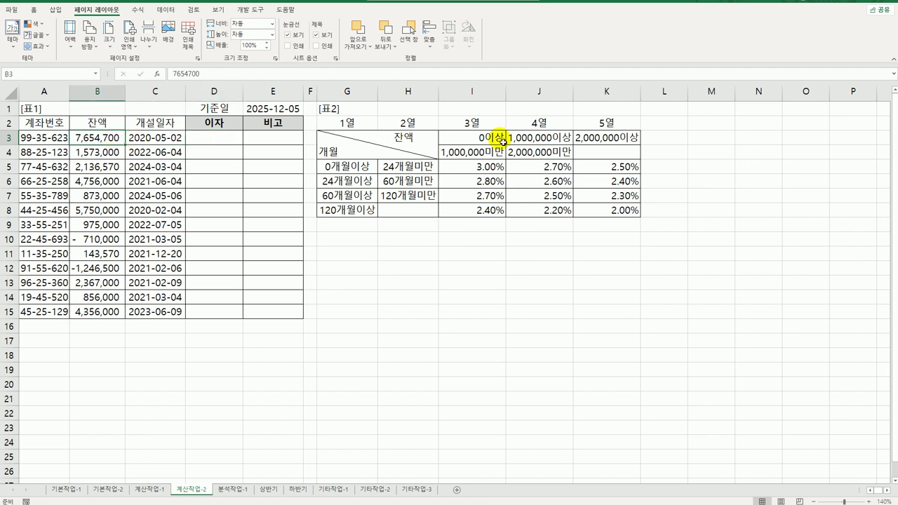
pyautogui.moveTo(486, 139); pyautogui.dragTo(607, 140)
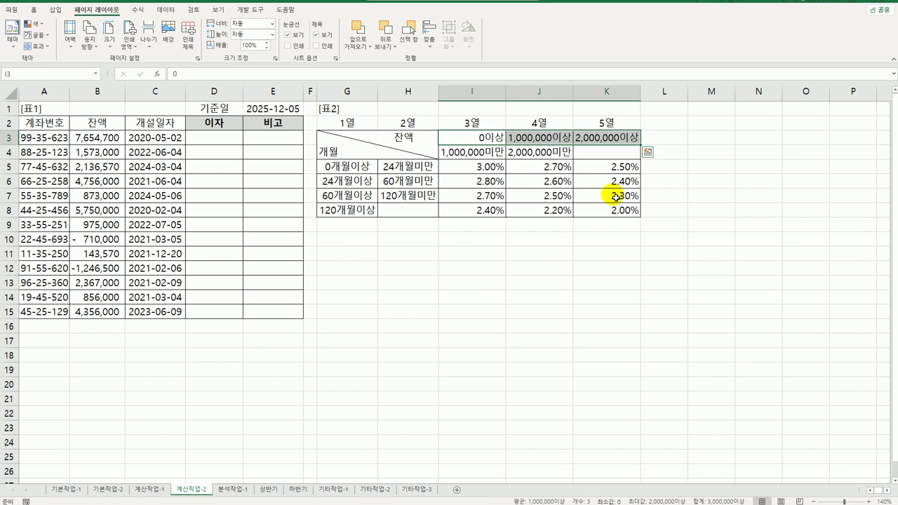
pyautogui.click(416, 169)
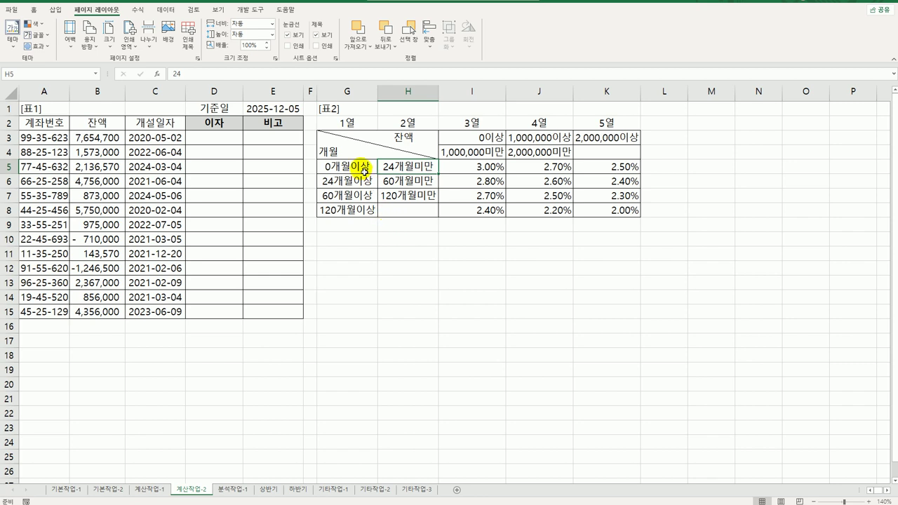
pyautogui.moveTo(365, 170); pyautogui.dragTo(364, 209)
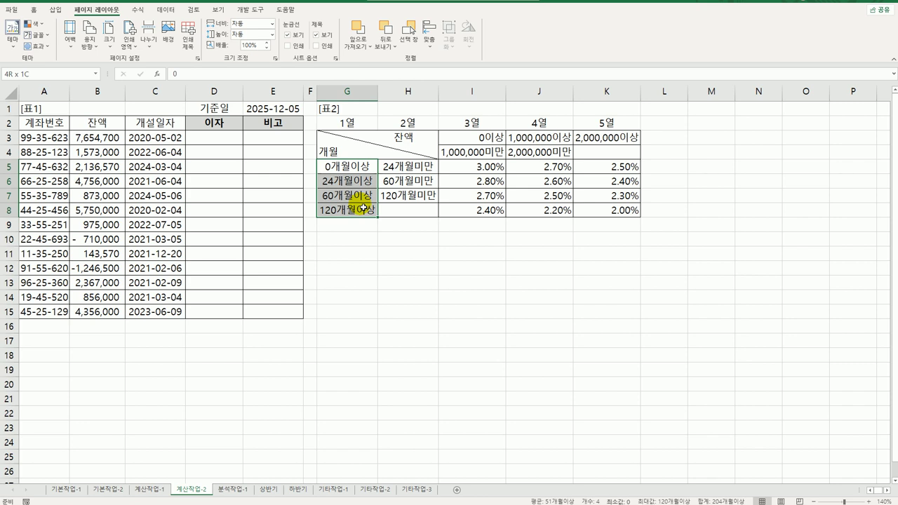
pyautogui.moveTo(364, 209); pyautogui.dragTo(364, 208)
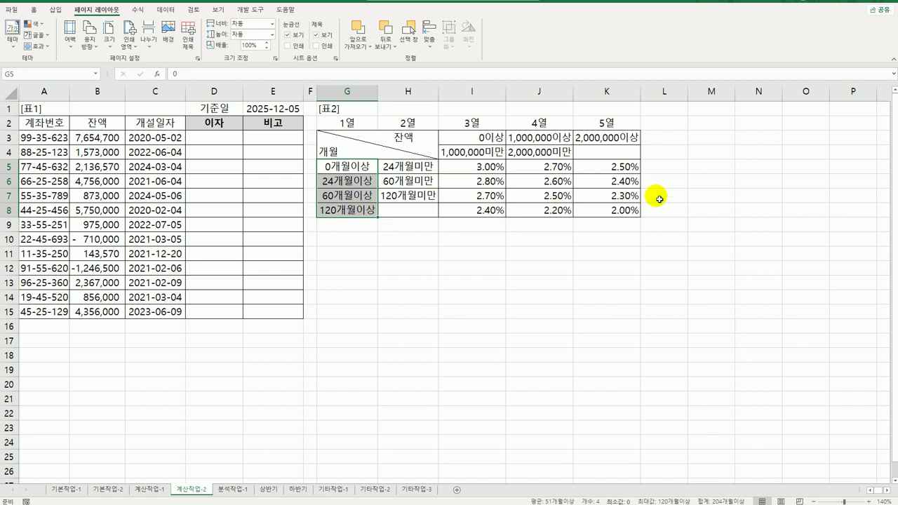
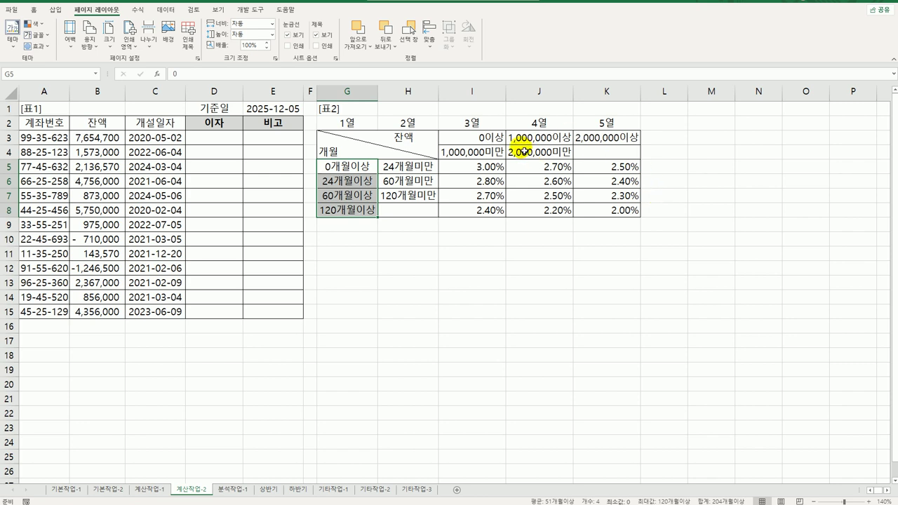
pyautogui.click(506, 142)
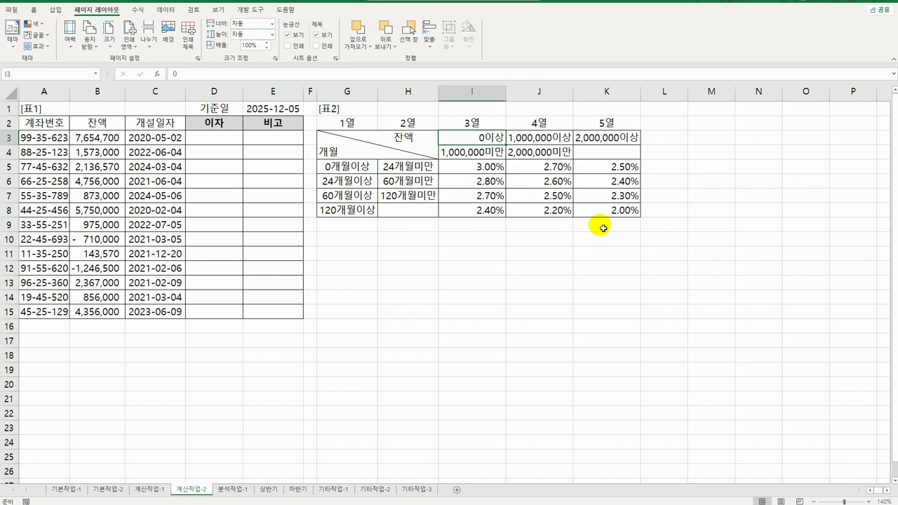
pyautogui.click(237, 142)
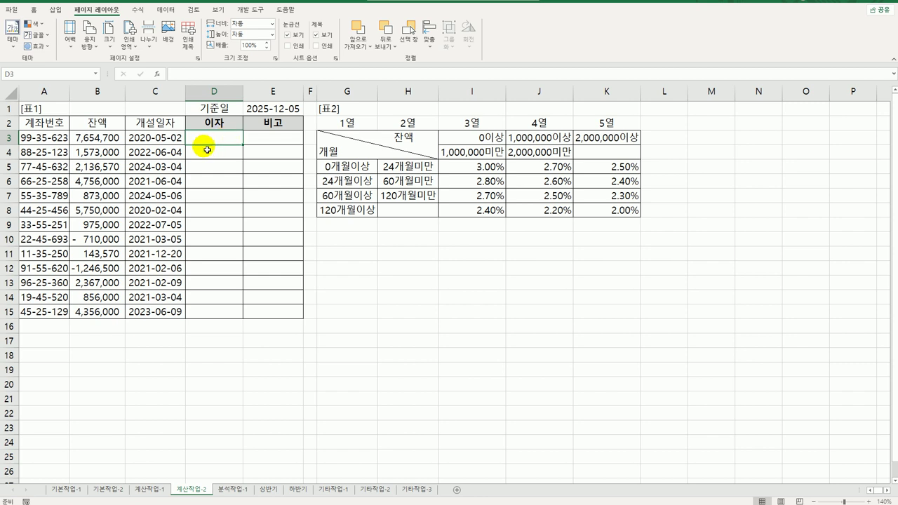
pyautogui.click(109, 140)
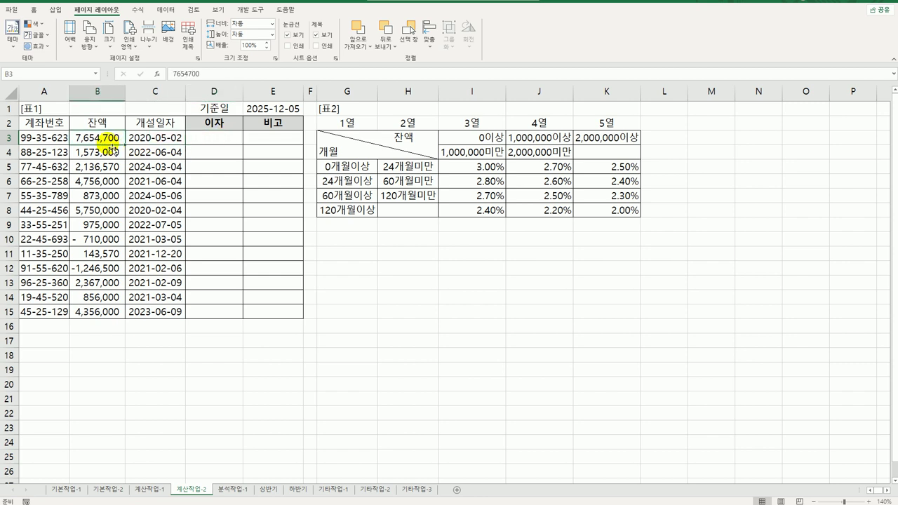
pyautogui.click(110, 240)
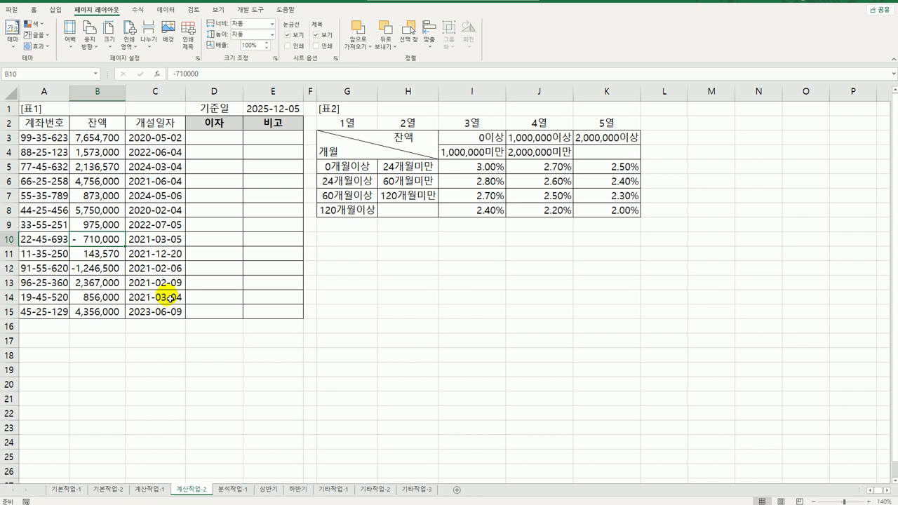
pyautogui.moveTo(488, 141); pyautogui.dragTo(600, 138)
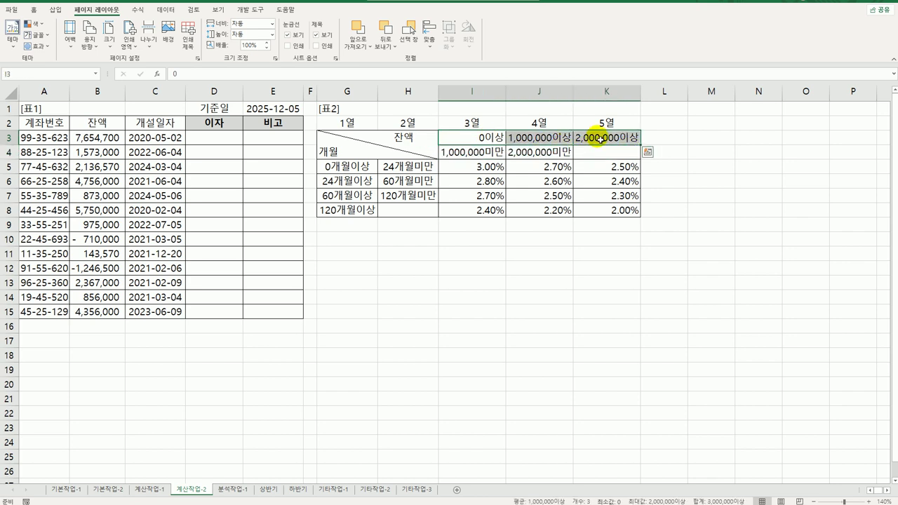
# - Enter =ABS(B3) in D3, the first 이자 cell, to get the absolute value of the 잔액
pyautogui.click(239, 144)
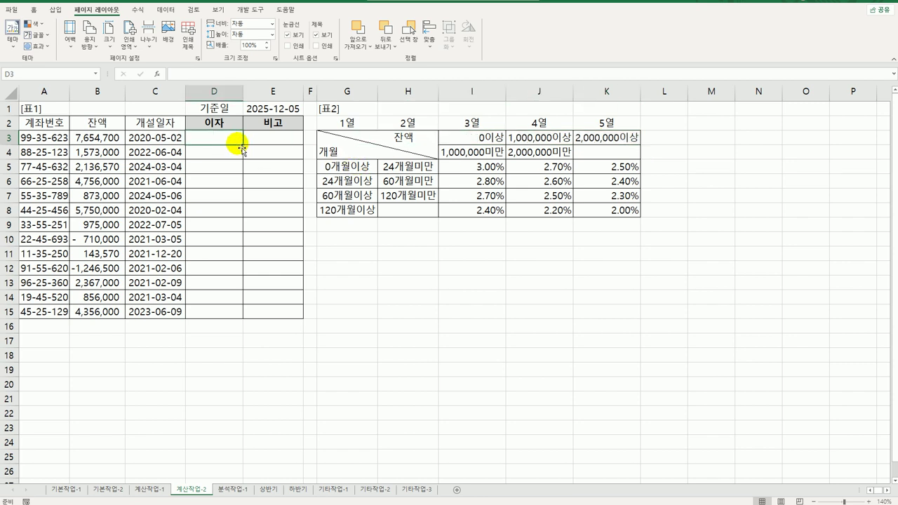
pyautogui.write('=')
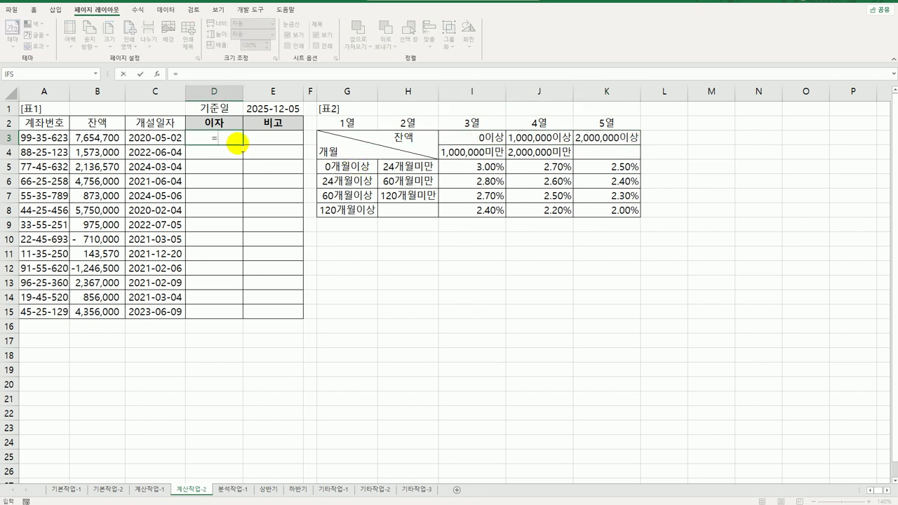
pyautogui.write('abs(')
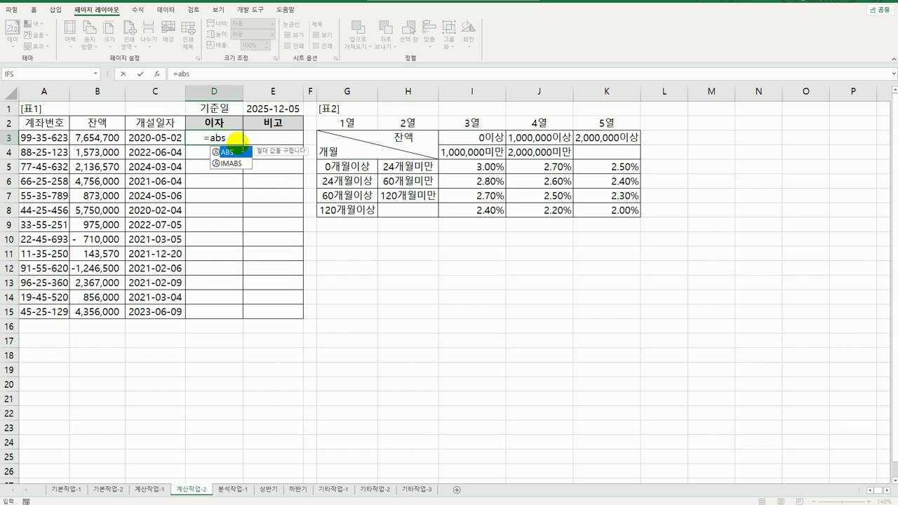
pyautogui.click(112, 140)
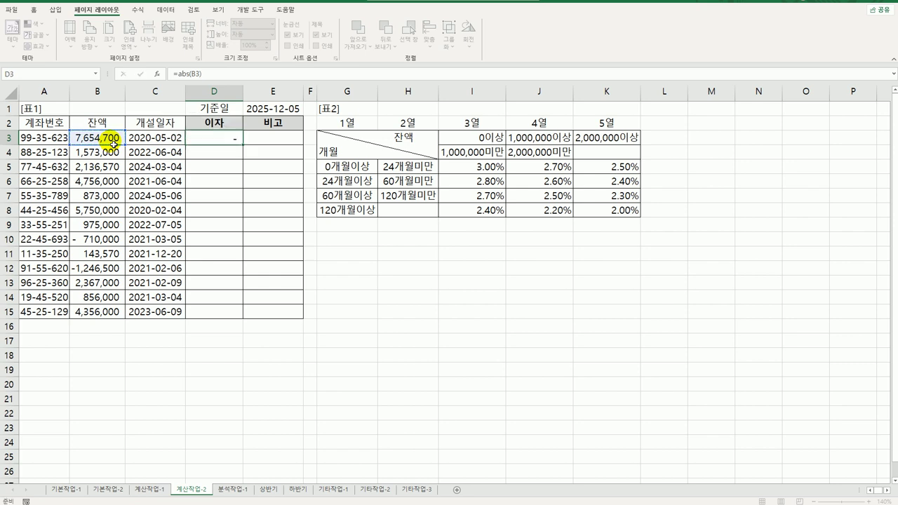
pyautogui.press('Return')
# - Fill the ABS formula from D3 down the 이자 column to D15
pyautogui.click(216, 139)
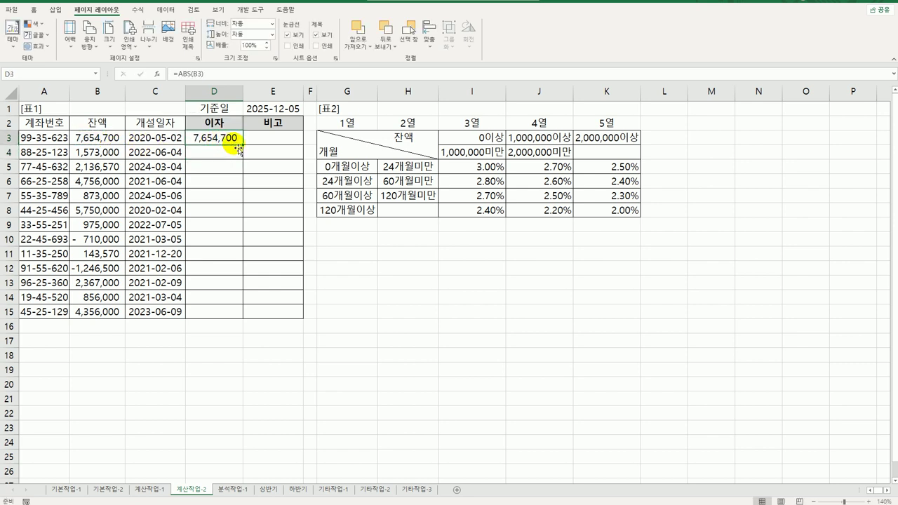
pyautogui.moveTo(247, 148); pyautogui.dragTo(243, 322)
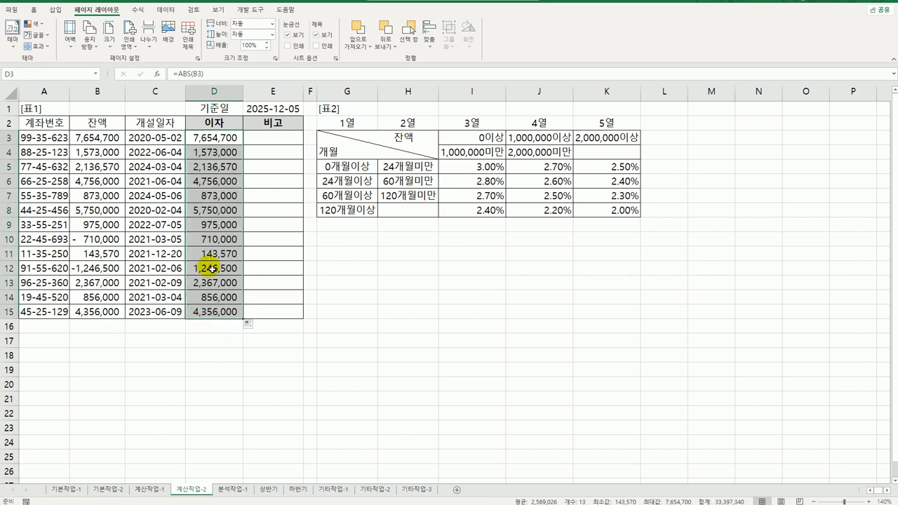
pyautogui.click(232, 139)
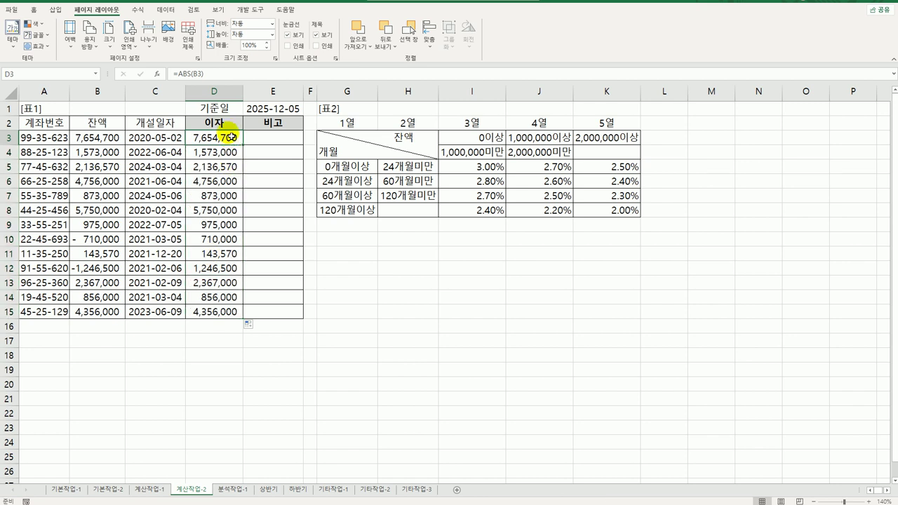
# - Examine how the balance thresholds in I3:K3 of 표2 correspond to the column numbers 3열 to 5열 in I2:K2
pyautogui.moveTo(481, 140); pyautogui.dragTo(610, 143)
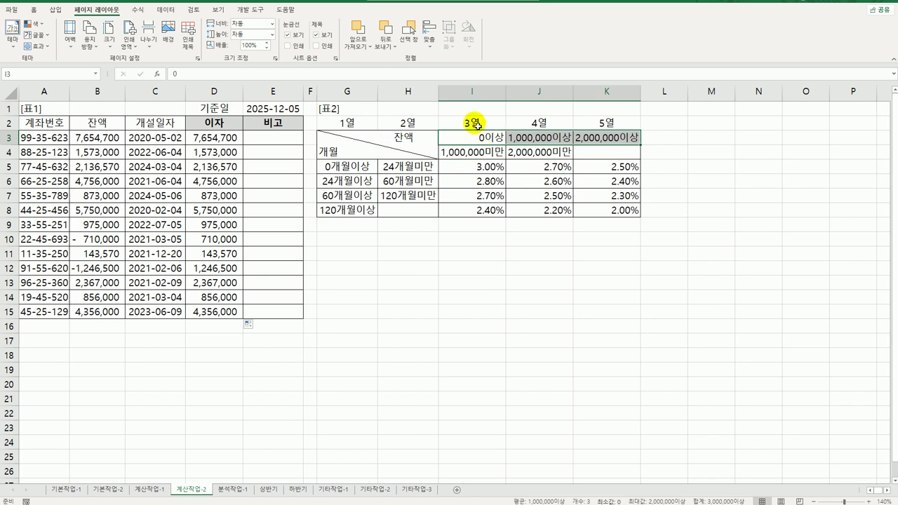
pyautogui.moveTo(472, 122); pyautogui.dragTo(477, 210)
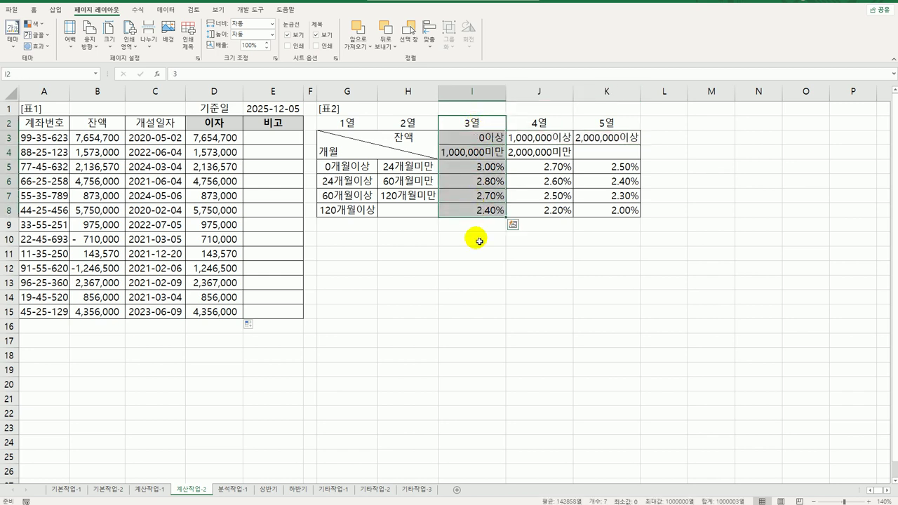
pyautogui.moveTo(537, 136); pyautogui.dragTo(543, 217)
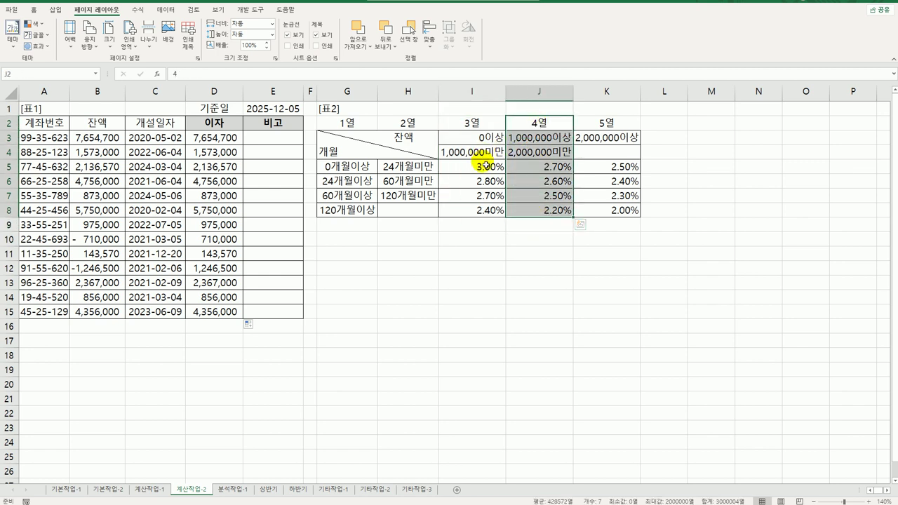
pyautogui.moveTo(486, 133); pyautogui.dragTo(485, 214)
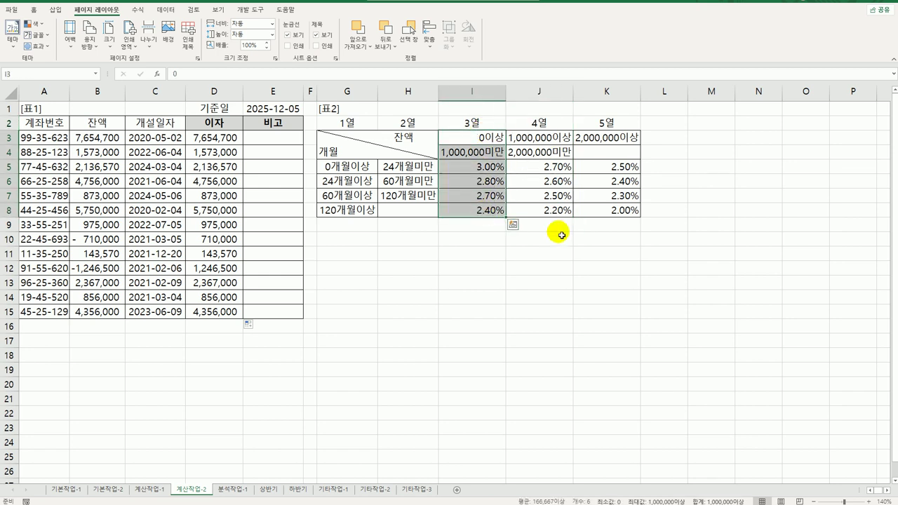
pyautogui.click(496, 125)
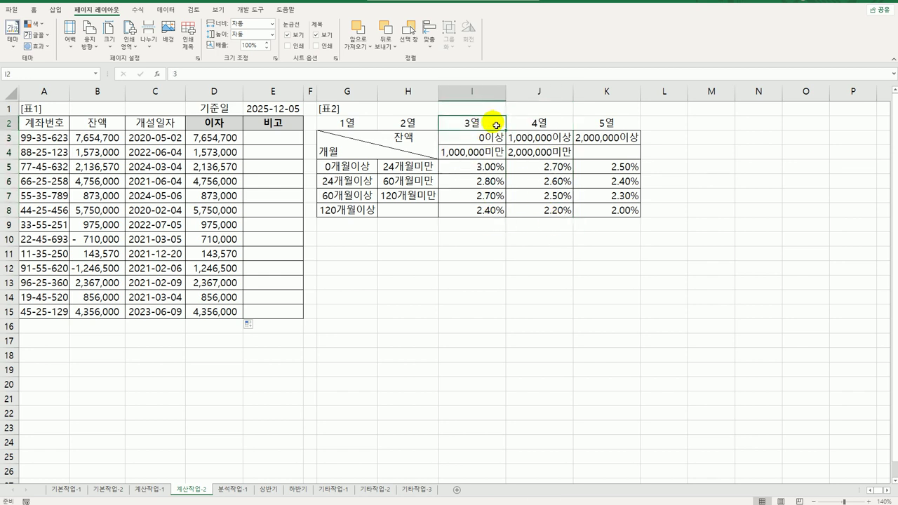
pyautogui.click(348, 124)
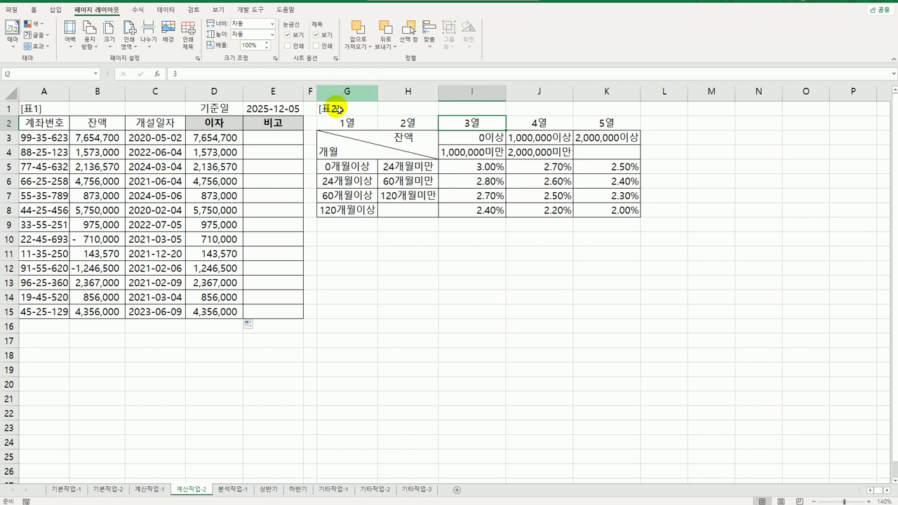
pyautogui.click(409, 124)
pyautogui.click(471, 124)
pyautogui.click(539, 124)
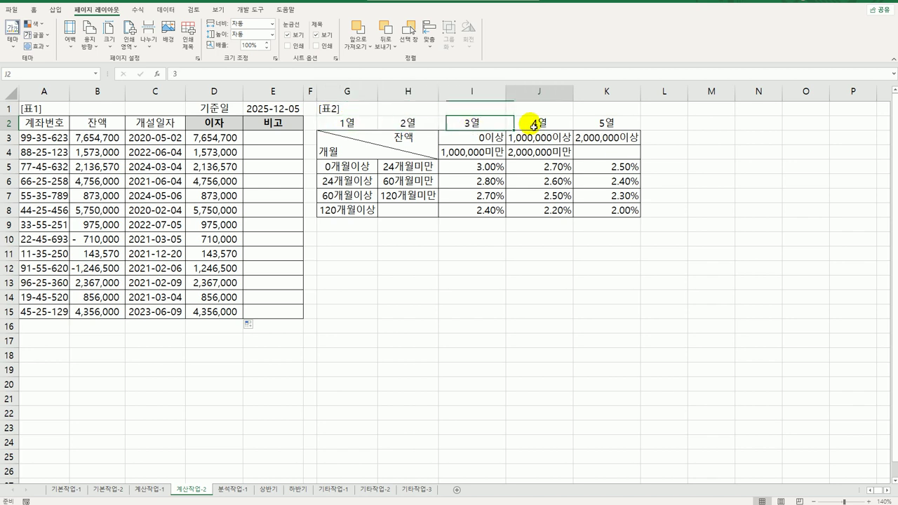
pyautogui.click(609, 127)
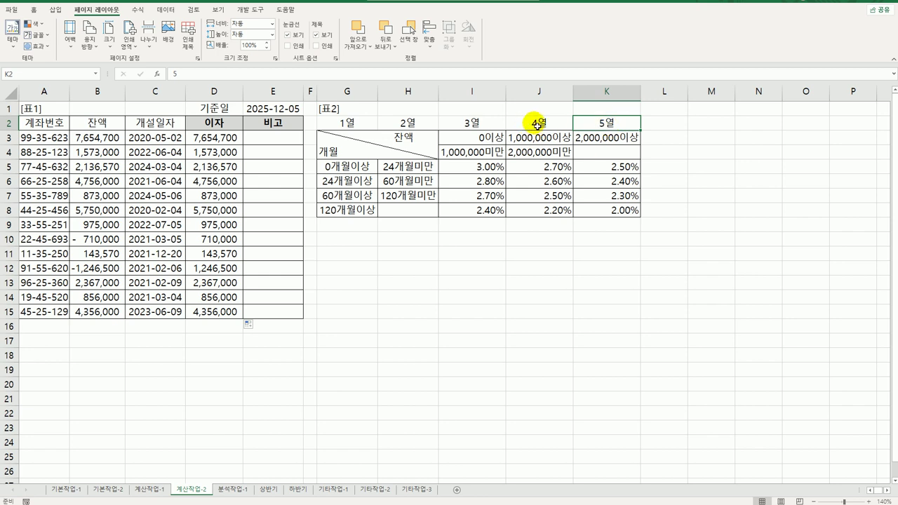
pyautogui.click(492, 123)
pyautogui.click(518, 125)
pyautogui.click(600, 125)
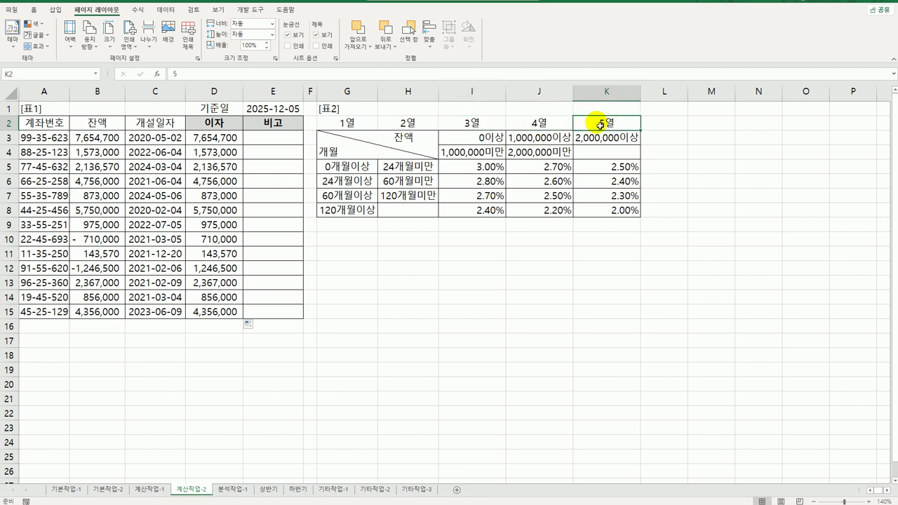
pyautogui.moveTo(495, 124); pyautogui.dragTo(584, 123)
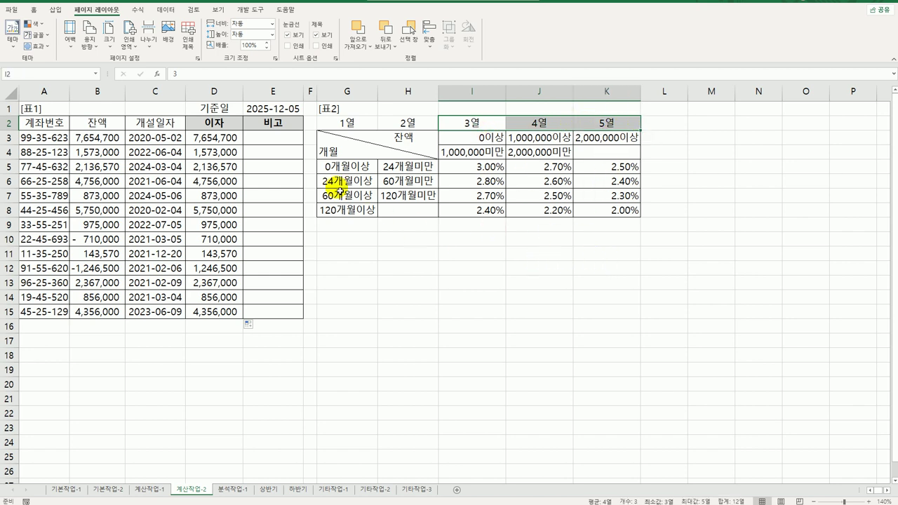
# - Wrap the ABS(B3) expression in D3 in a LOOKUP function with $I$3:$K$3 as the absolute lookup vector
pyautogui.click(226, 137)
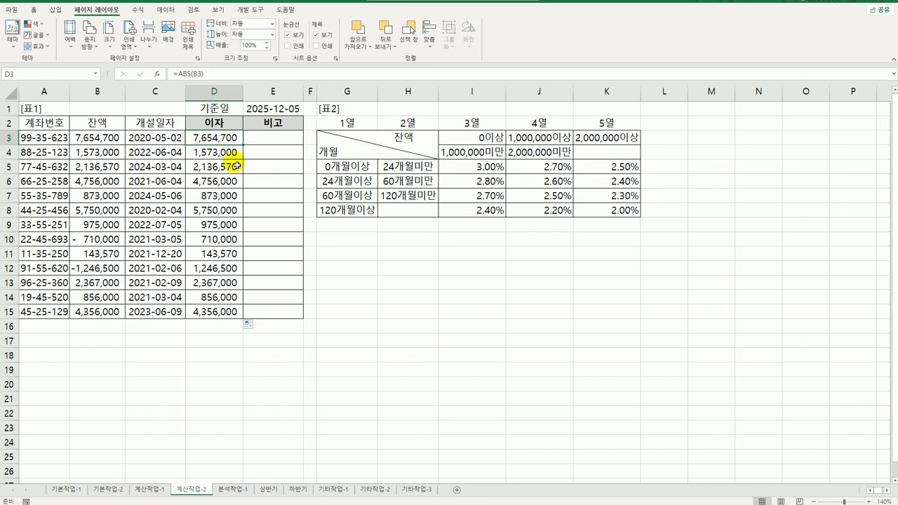
pyautogui.doubleClick(198, 138)
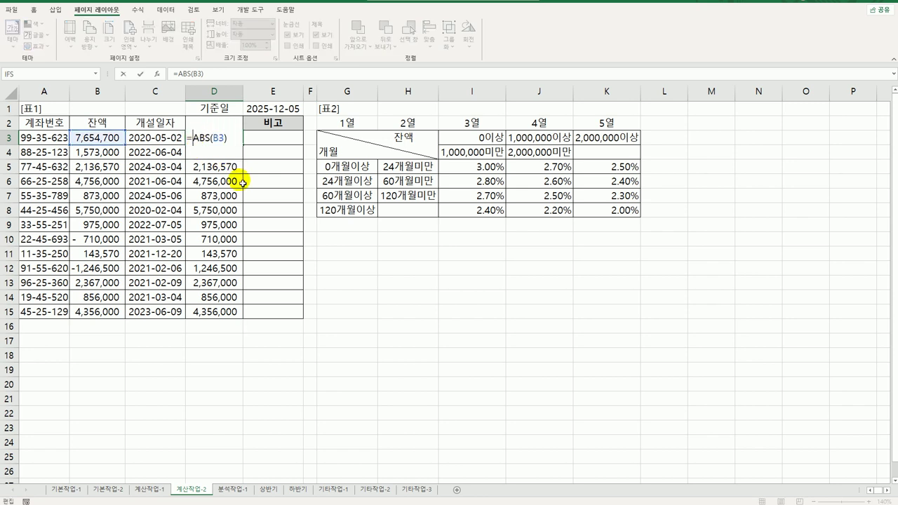
pyautogui.write('lo')
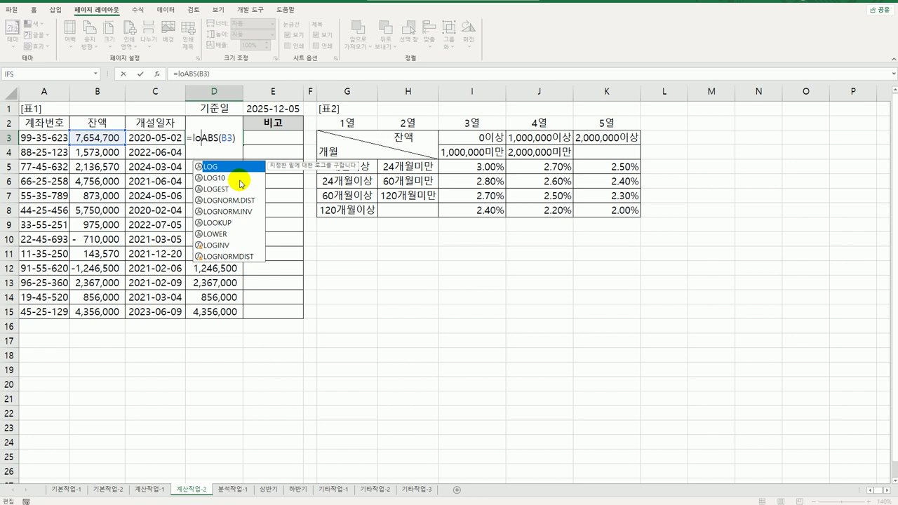
pyautogui.write('ok')
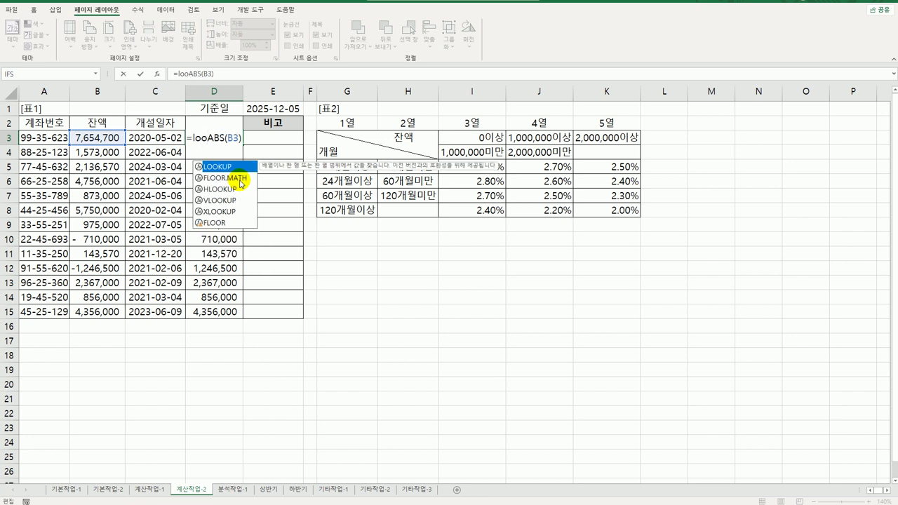
pyautogui.press('Tab')
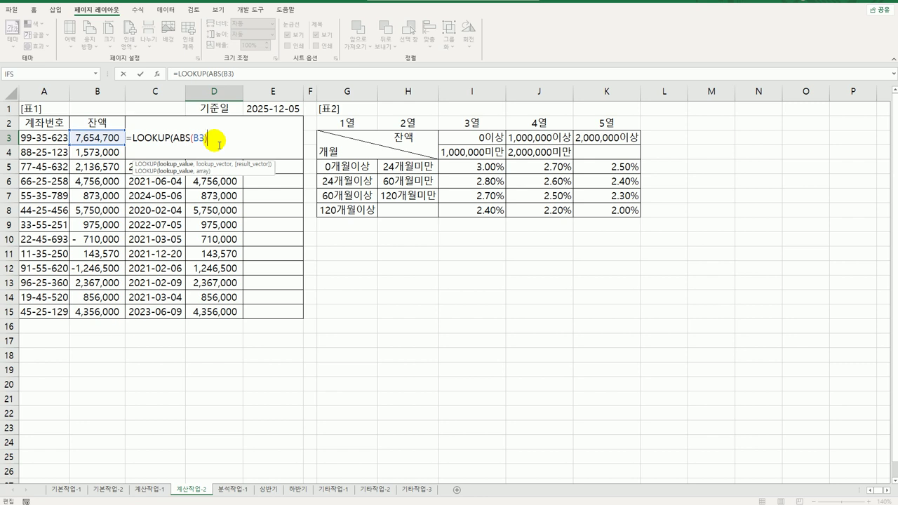
pyautogui.write(',')
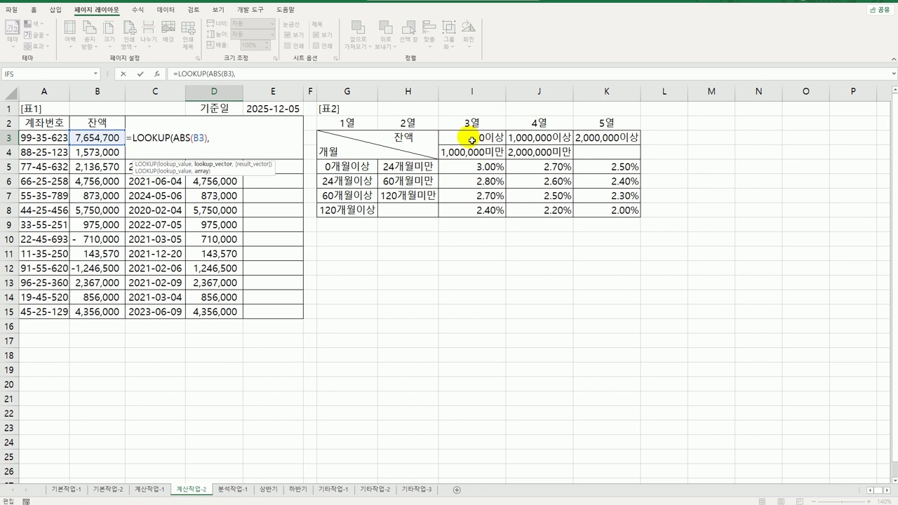
pyautogui.moveTo(471, 139); pyautogui.dragTo(576, 141)
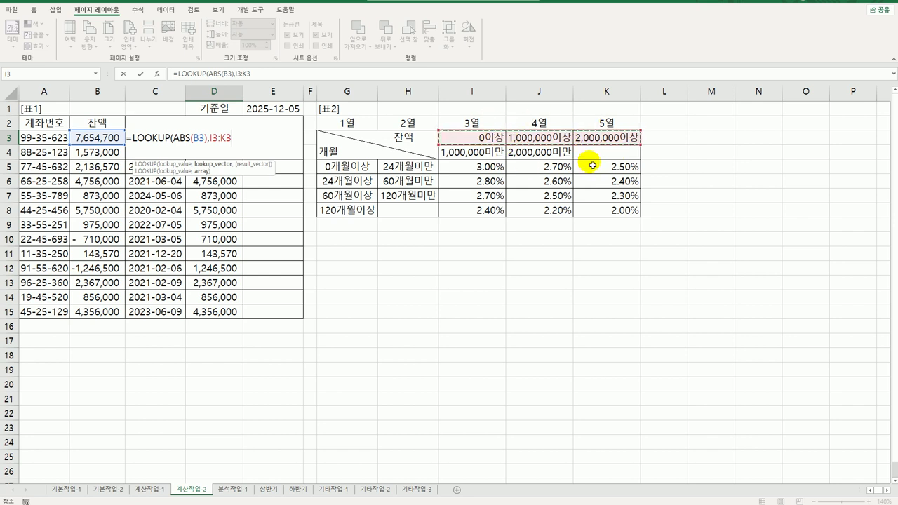
pyautogui.press('F4')
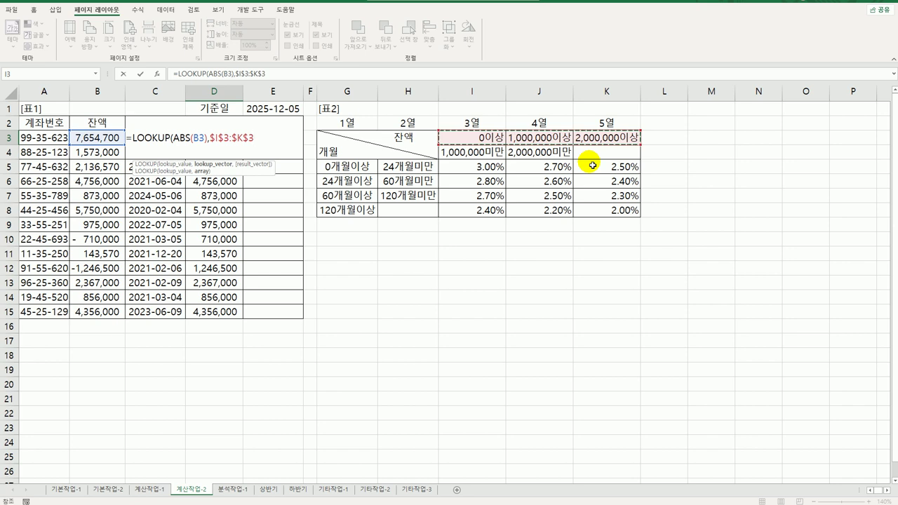
# - Complete D3's LOOKUP with $I$2:$K$2 as the absolute result vector, enter it, and compare the result with K2 and K3
pyautogui.write(',')
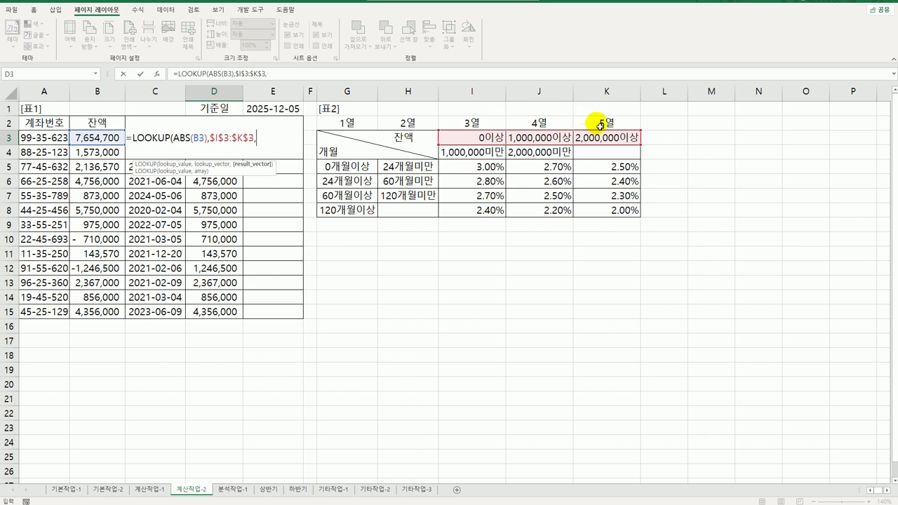
pyautogui.moveTo(474, 126); pyautogui.dragTo(607, 122)
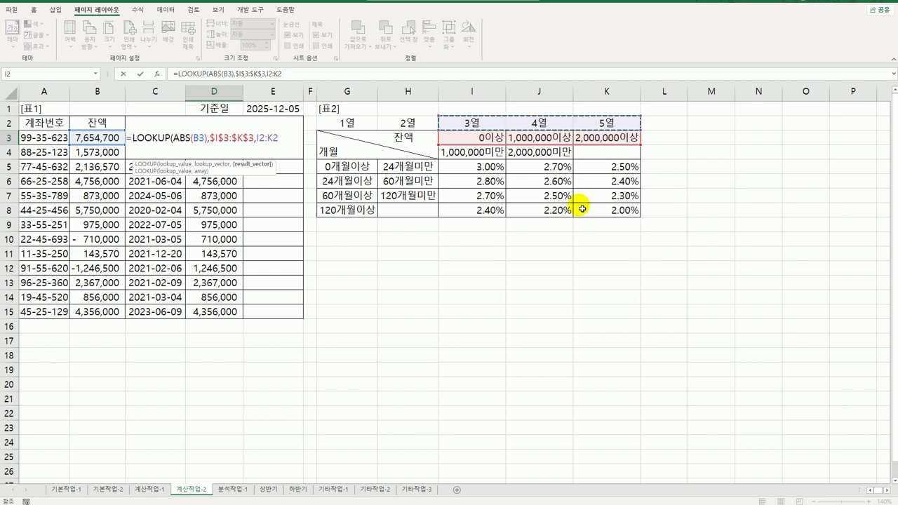
pyautogui.press('F4')
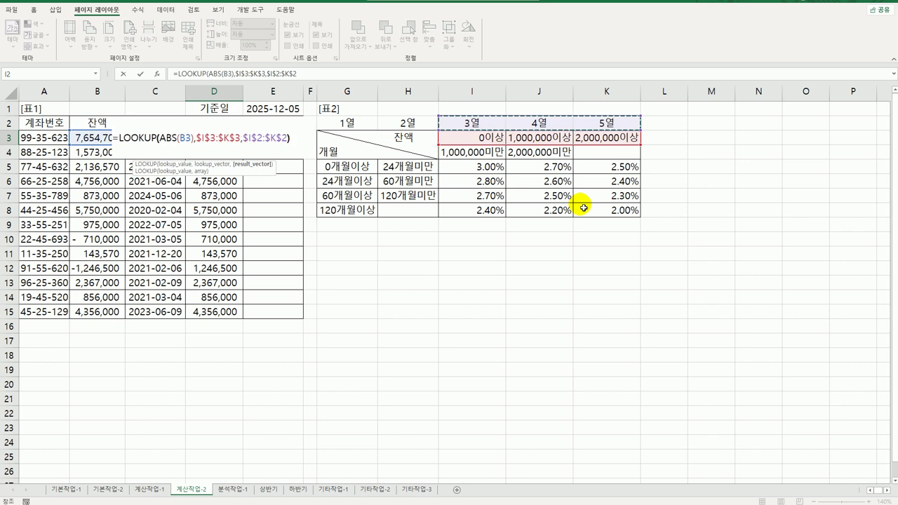
pyautogui.press('Return')
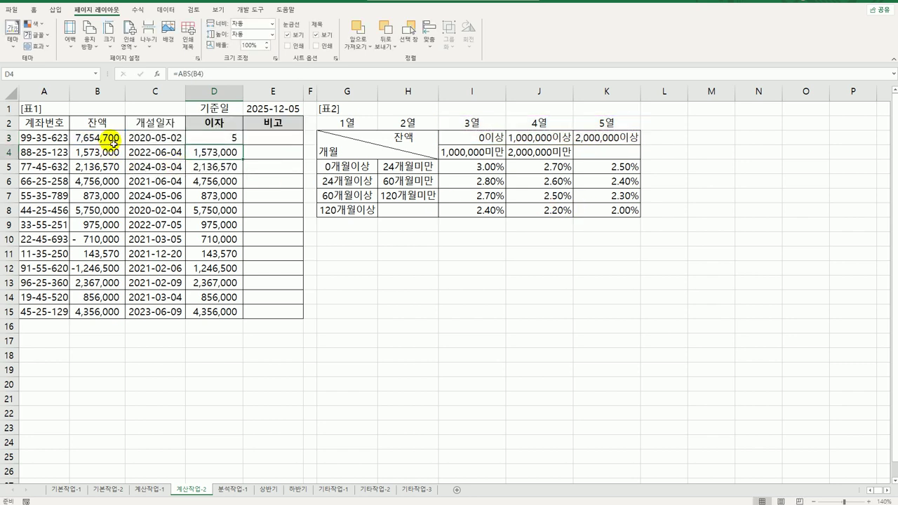
pyautogui.click(607, 143)
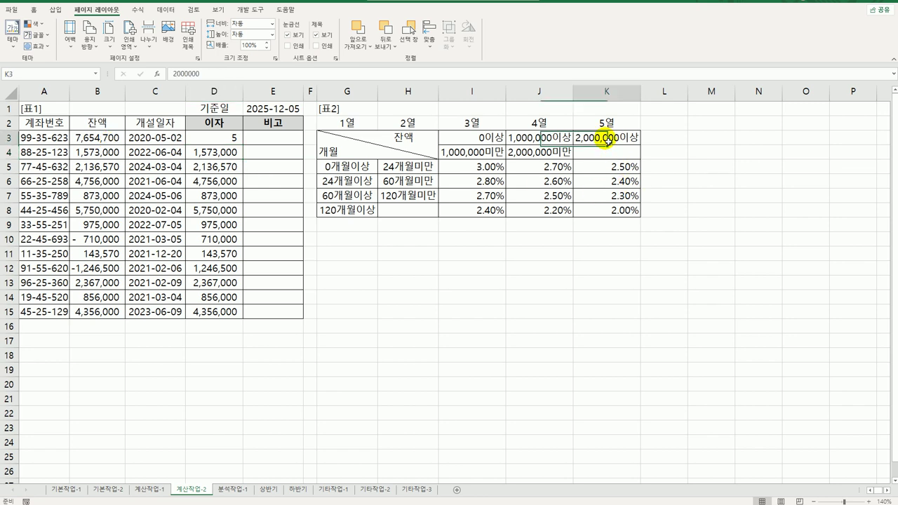
pyautogui.click(622, 124)
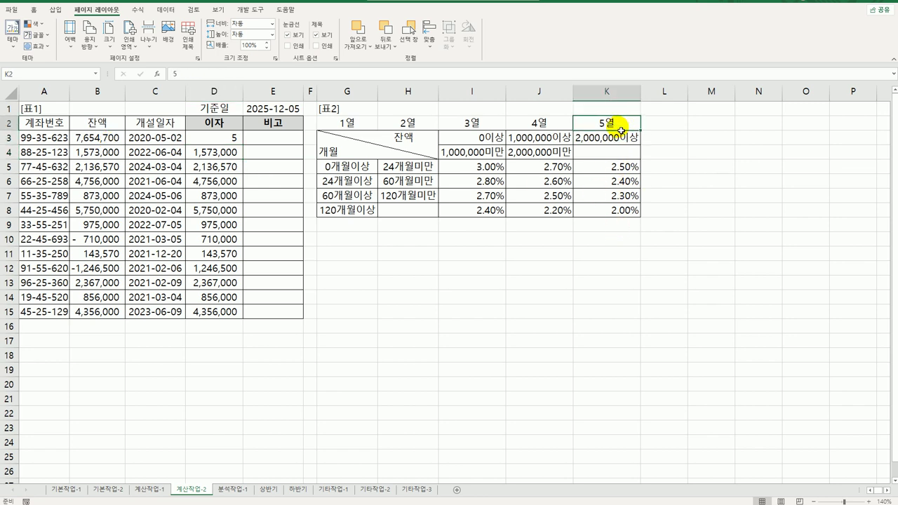
# - Fill the LOOKUP formula from D3 down to D15 and compare the results with the column numbers in I2:K2
pyautogui.click(234, 138)
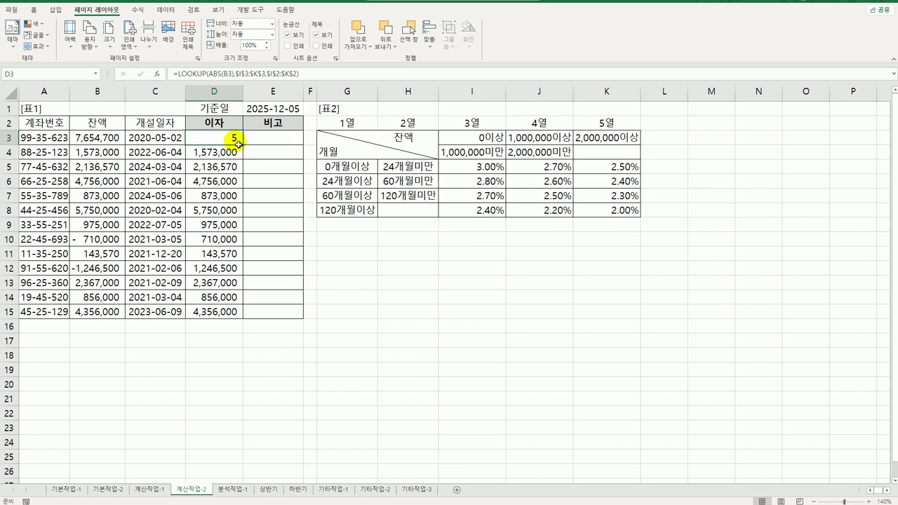
pyautogui.moveTo(245, 149); pyautogui.dragTo(274, 310)
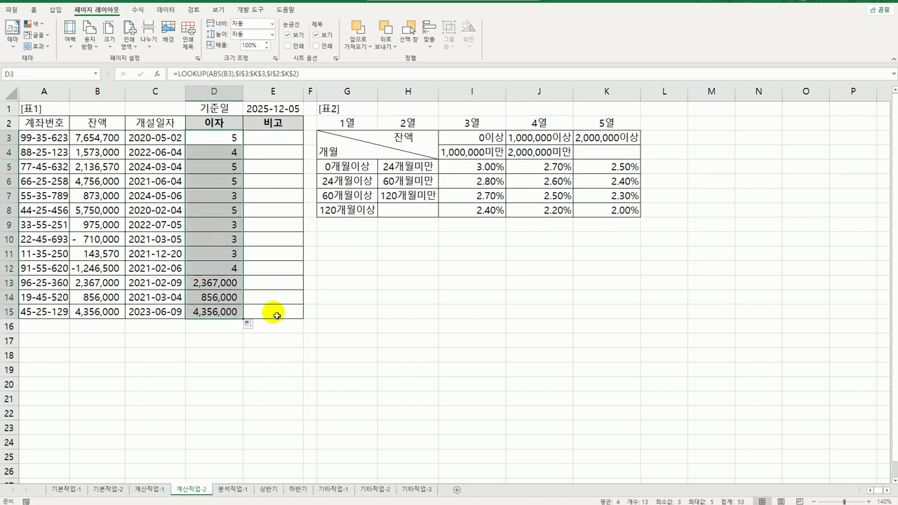
pyautogui.click(496, 124)
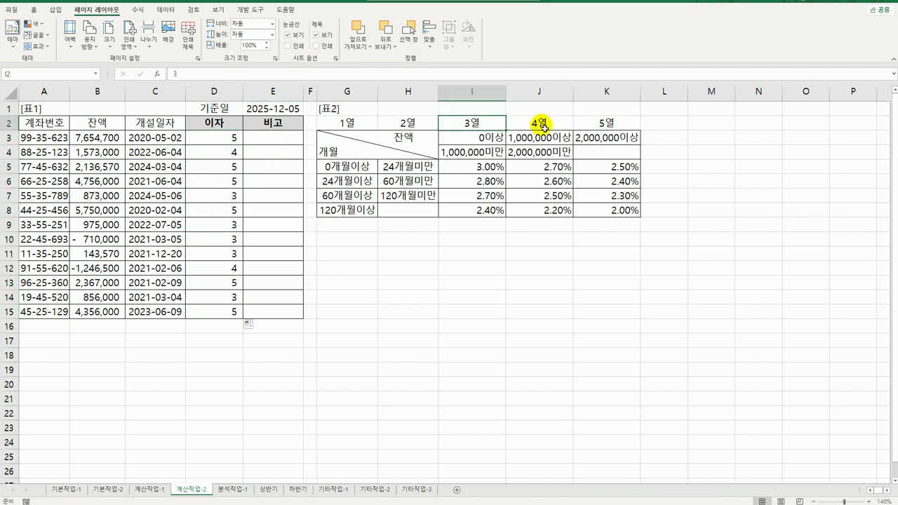
pyautogui.click(537, 124)
pyautogui.click(603, 124)
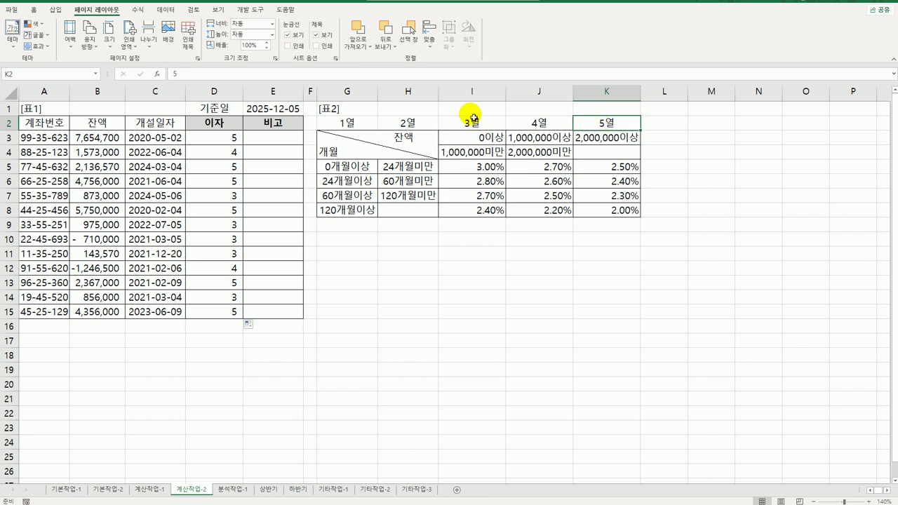
# - Examine the 3열, 4열 and 5열 rate columns of 표2 down to row 8
pyautogui.moveTo(471, 124); pyautogui.dragTo(471, 211)
pyautogui.moveTo(530, 138); pyautogui.dragTo(537, 207)
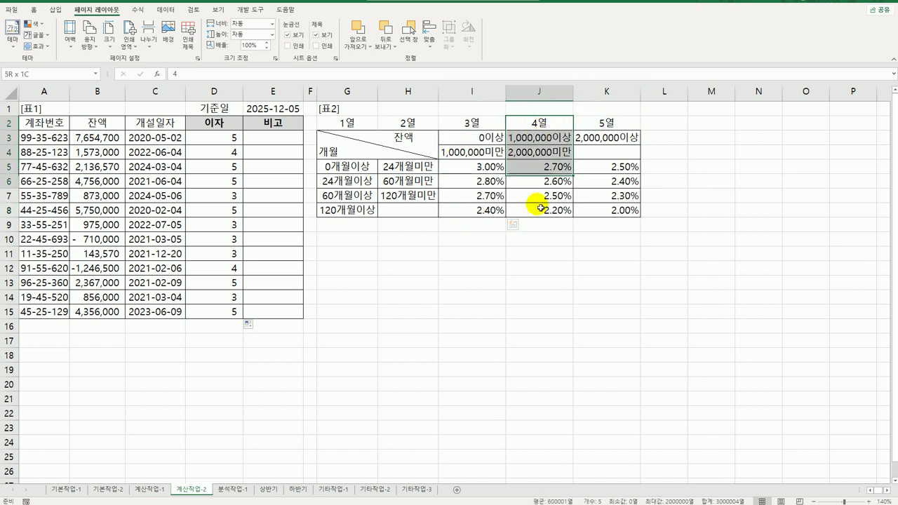
pyautogui.moveTo(611, 124); pyautogui.dragTo(621, 210)
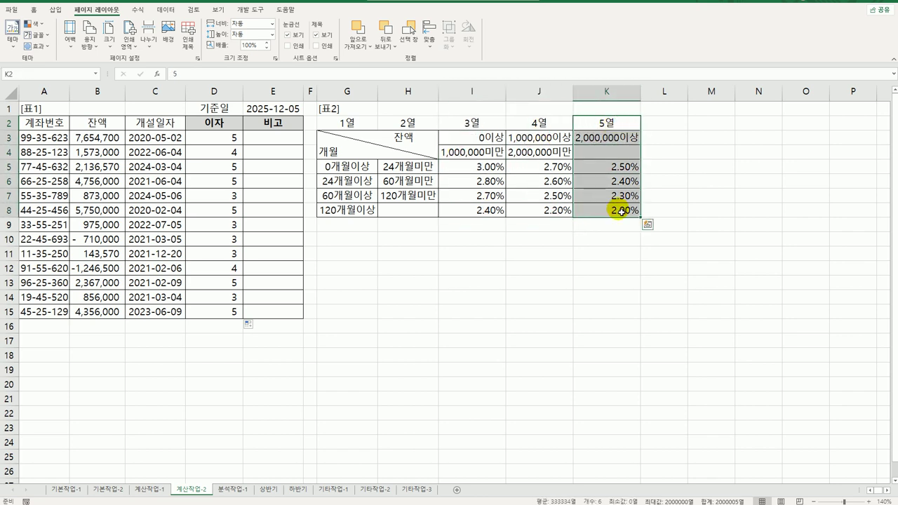
pyautogui.click(234, 139)
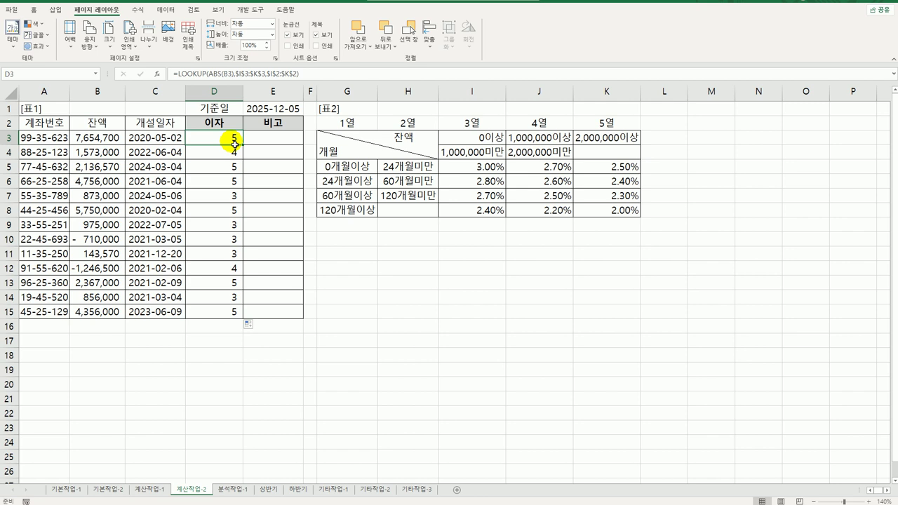
pyautogui.doubleClick(234, 139)
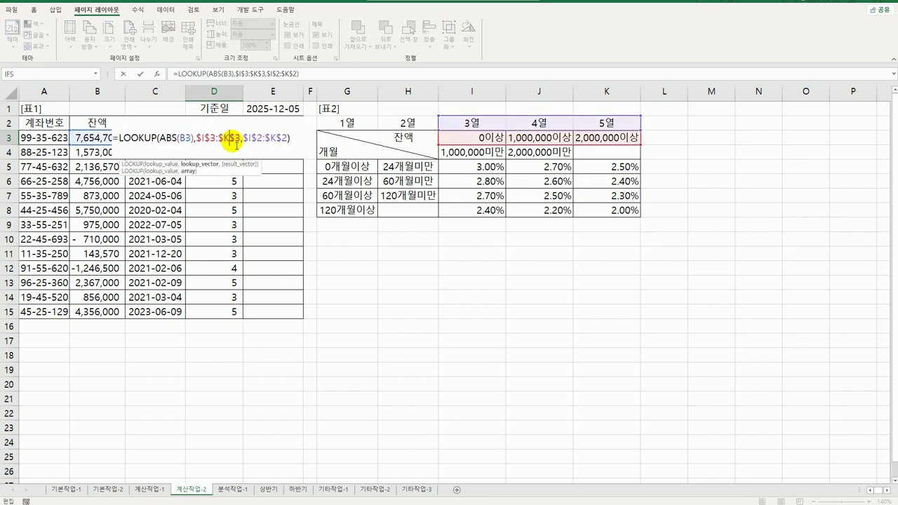
pyautogui.click(118, 137)
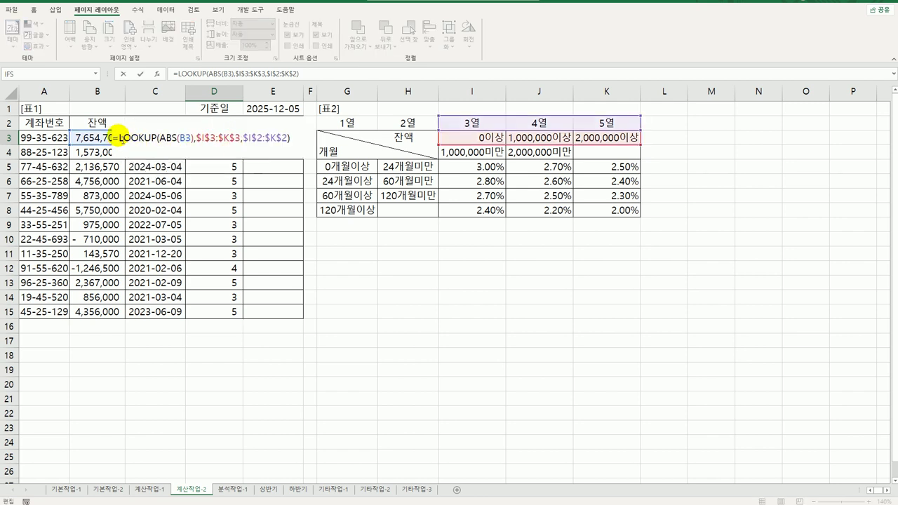
pyautogui.write('VLOOKUP(')
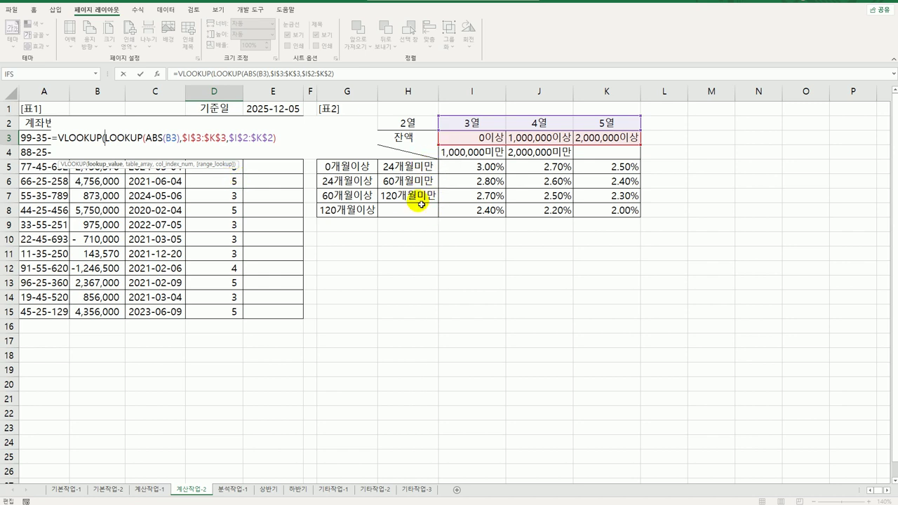
pyautogui.press('Escape')
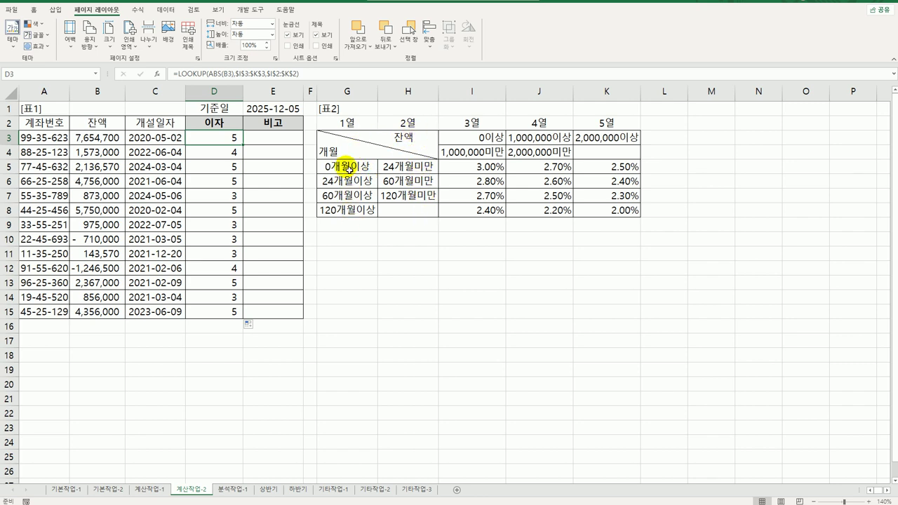
# - Examine the month thresholds in G5:G8 alongside the opening date in C3 and the base date in E1
pyautogui.moveTo(345, 169); pyautogui.dragTo(349, 221)
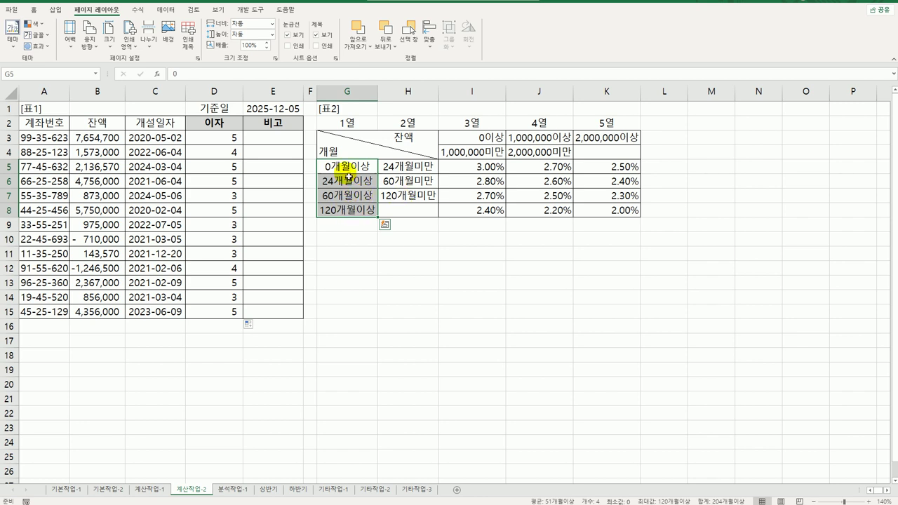
pyautogui.moveTo(348, 168); pyautogui.dragTo(344, 209)
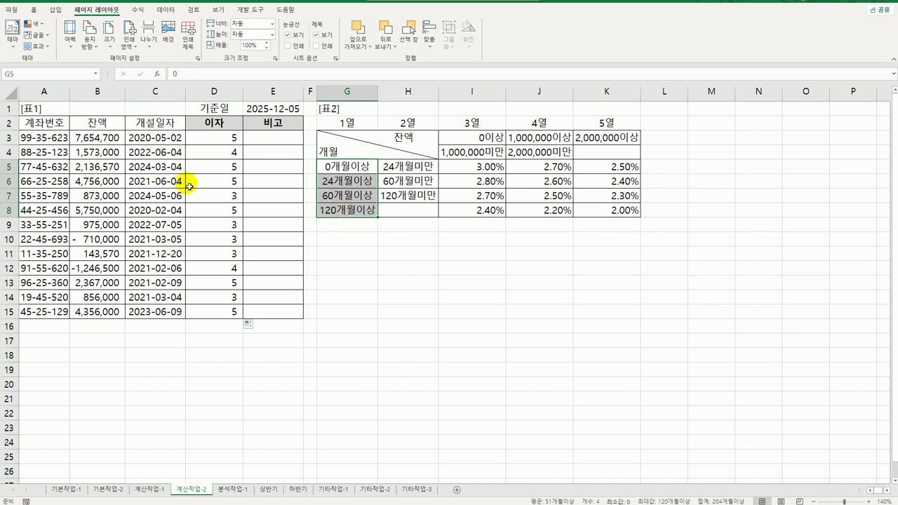
pyautogui.click(159, 140)
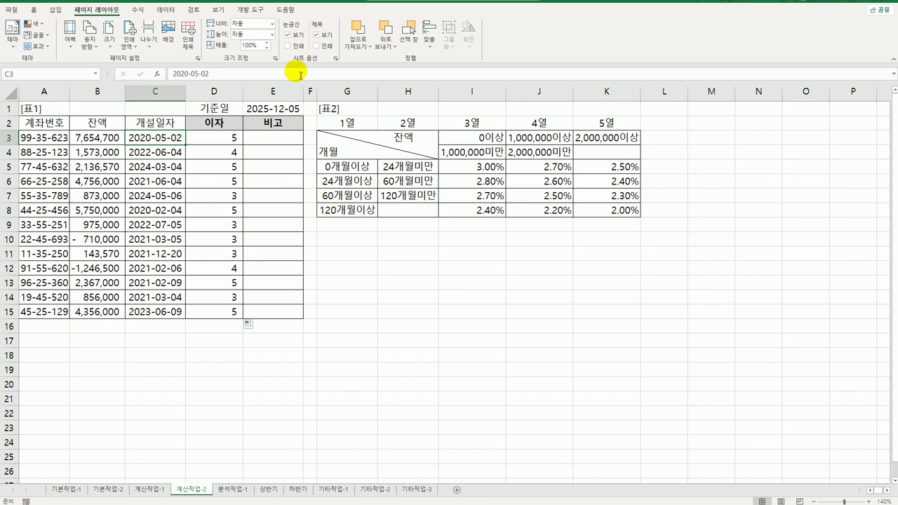
pyautogui.click(288, 111)
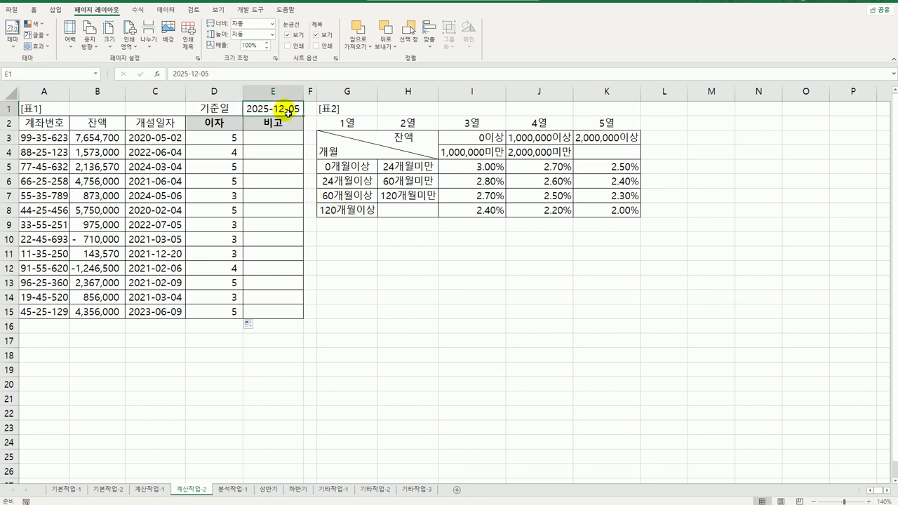
pyautogui.click(178, 139)
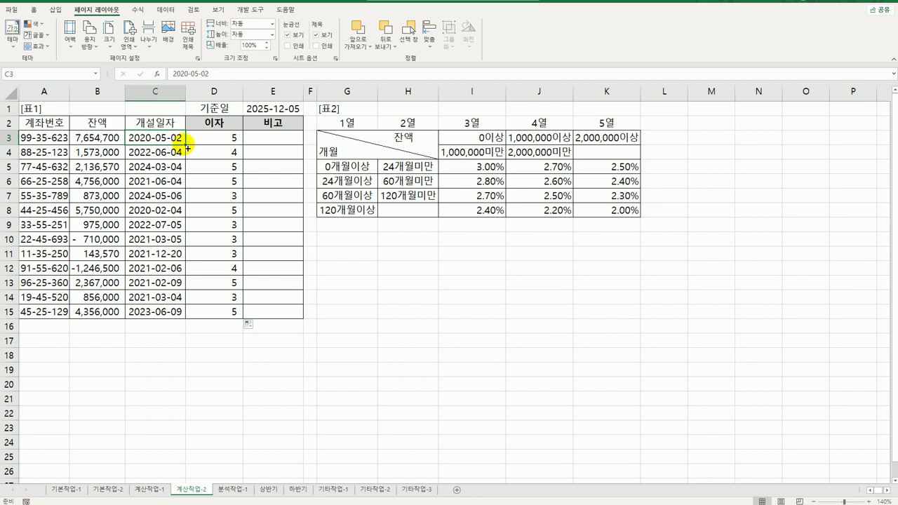
# - Wrap the LOOKUP formula in D3 in a VLOOKUP function and begin its lookup value with the DAYS function
pyautogui.click(220, 142)
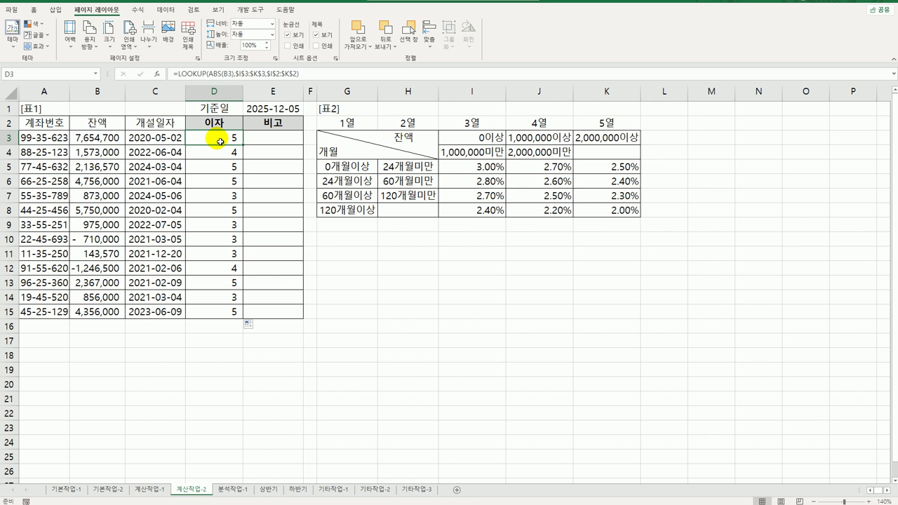
pyautogui.doubleClick(219, 141)
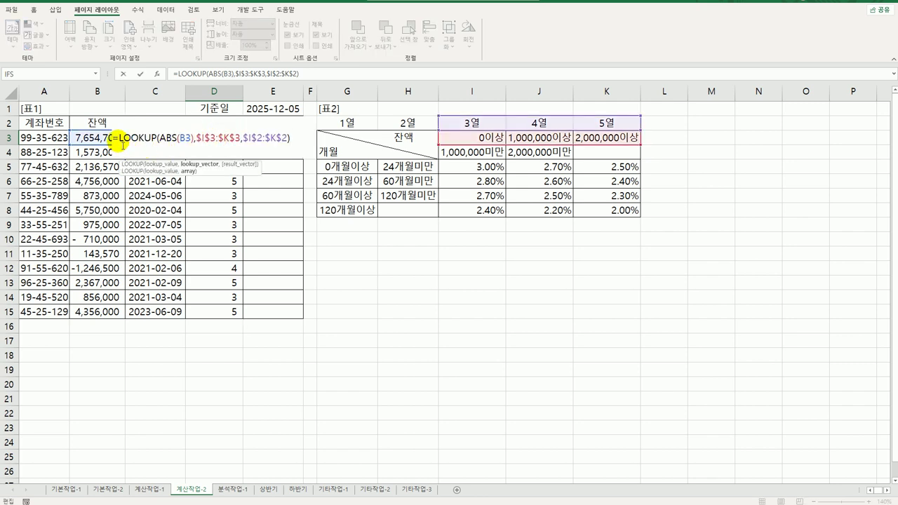
pyautogui.press('Home')
pyautogui.press('Right')
pyautogui.write('VLOOKUP(')
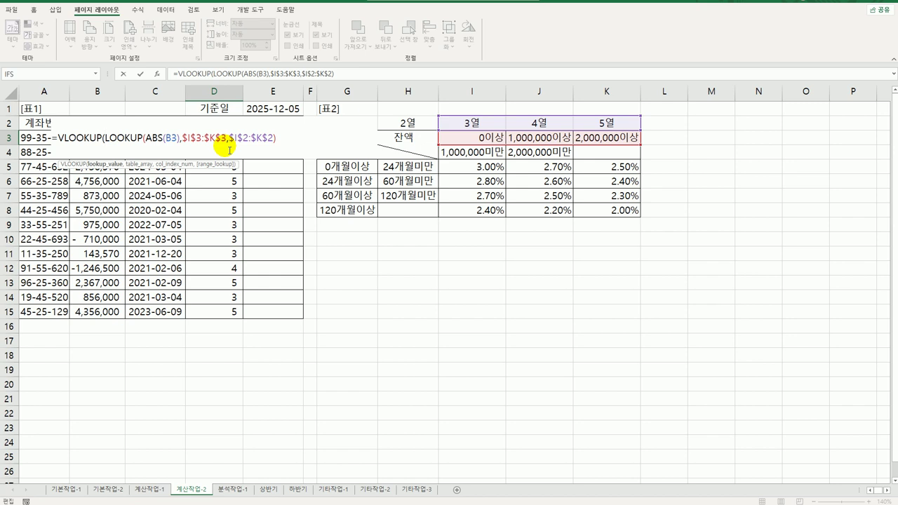
pyautogui.write('days')
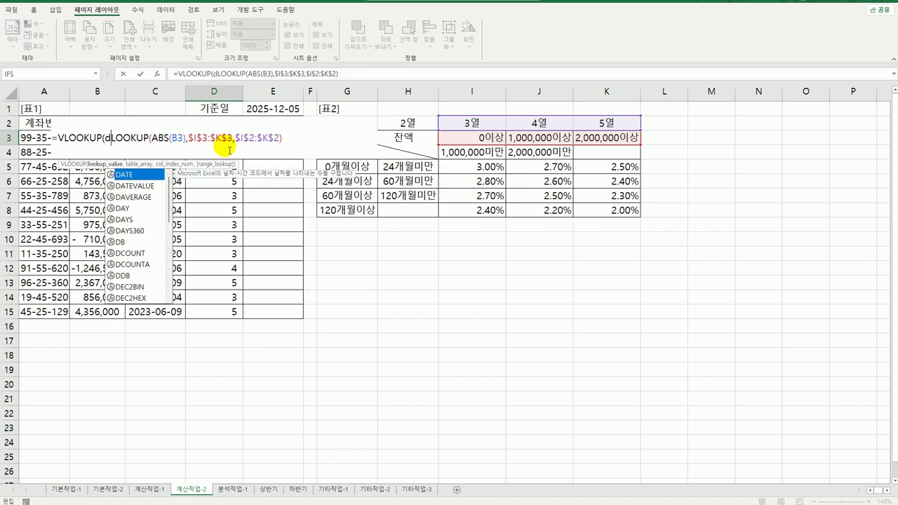
pyautogui.press('Tab')
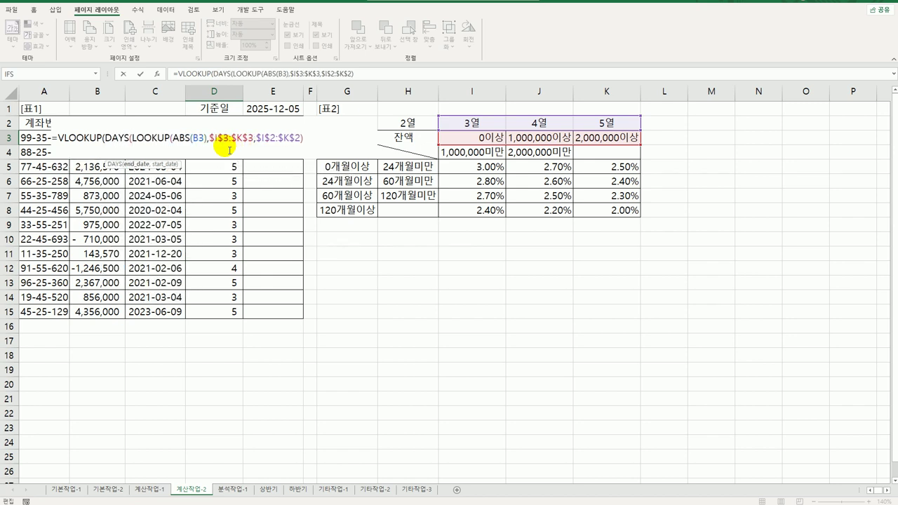
# - Complete the VLOOKUP lookup value in D3 as DAYS($E$1,C3)/30 to convert the days since opening into months
pyautogui.click(285, 110)
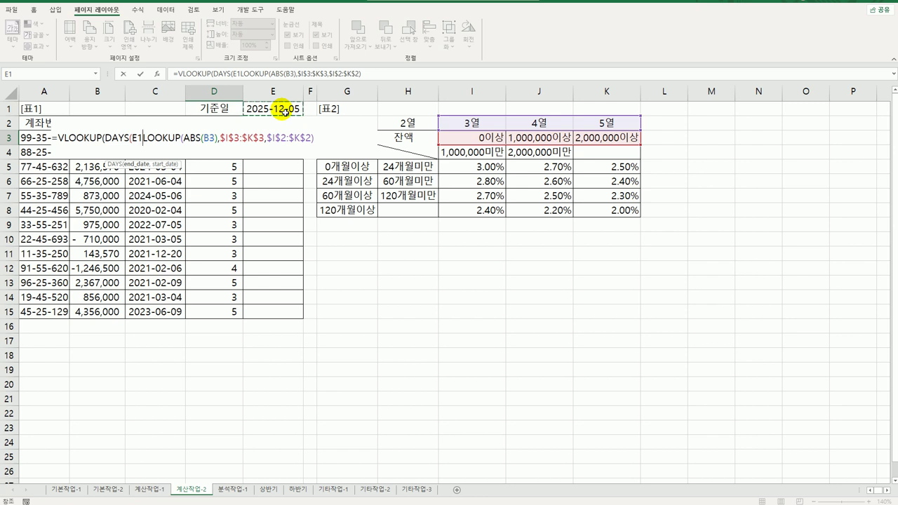
pyautogui.press('F4')
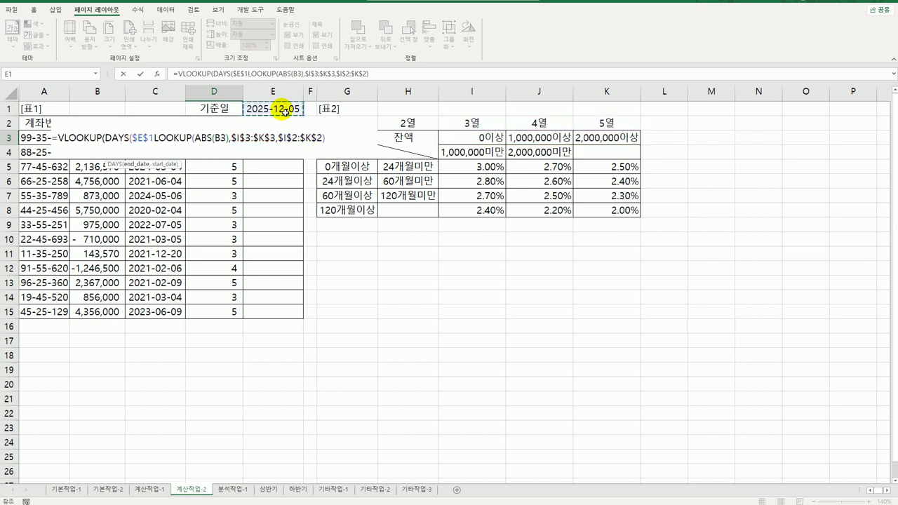
pyautogui.write(',')
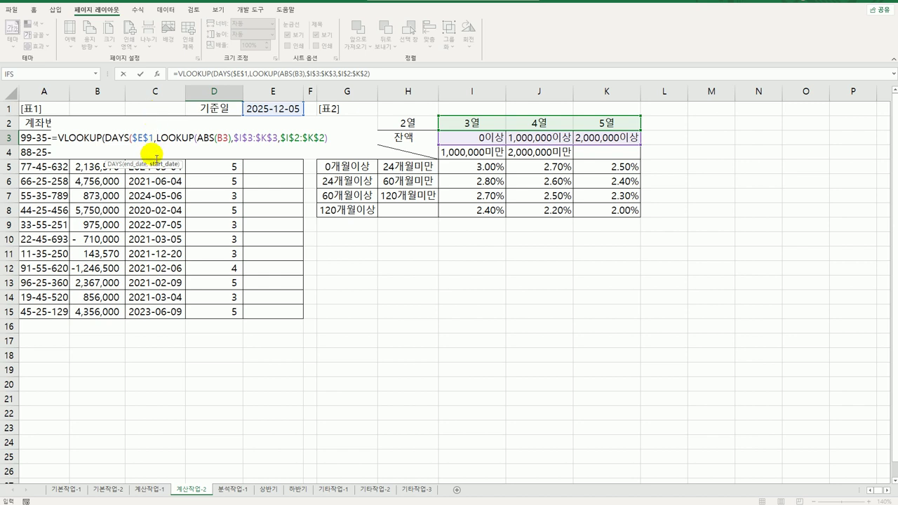
pyautogui.click(161, 109)
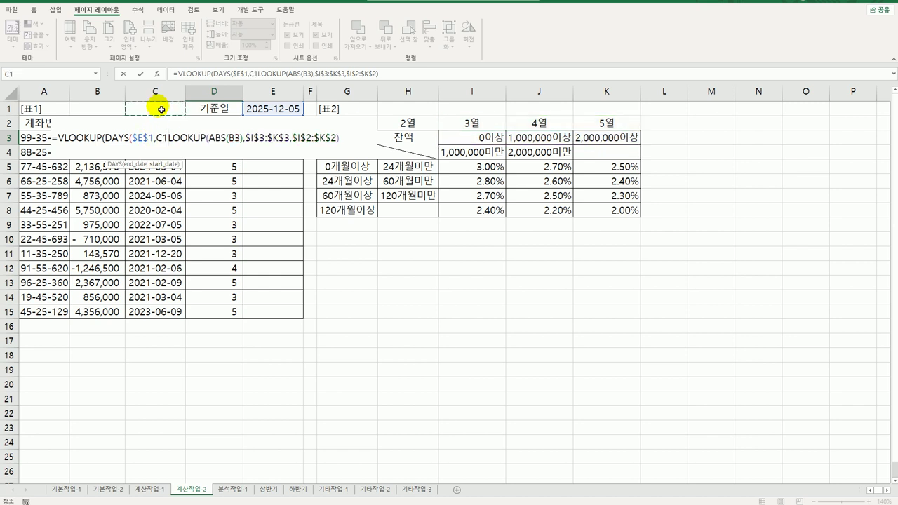
pyautogui.press('Down')
pyautogui.press('Down')
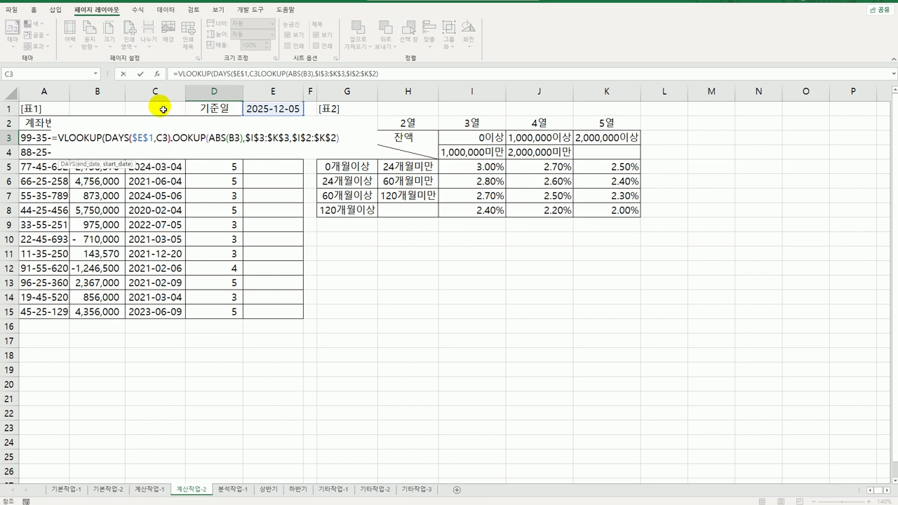
pyautogui.write(')')
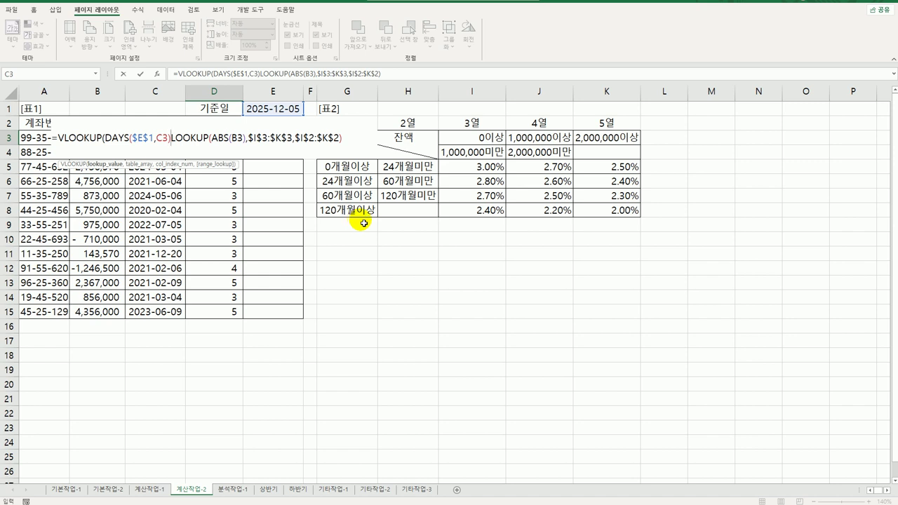
pyautogui.write('/30')
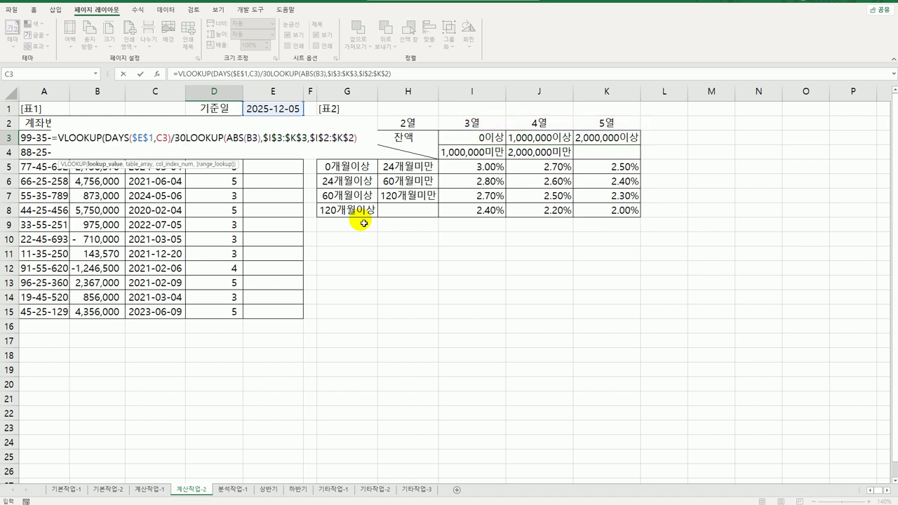
# - Set $G$5:$K$8 as D3's absolute VLOOKUP table array, keep the nested LOOKUP as the column index, and enter the closed formula
pyautogui.write(',')
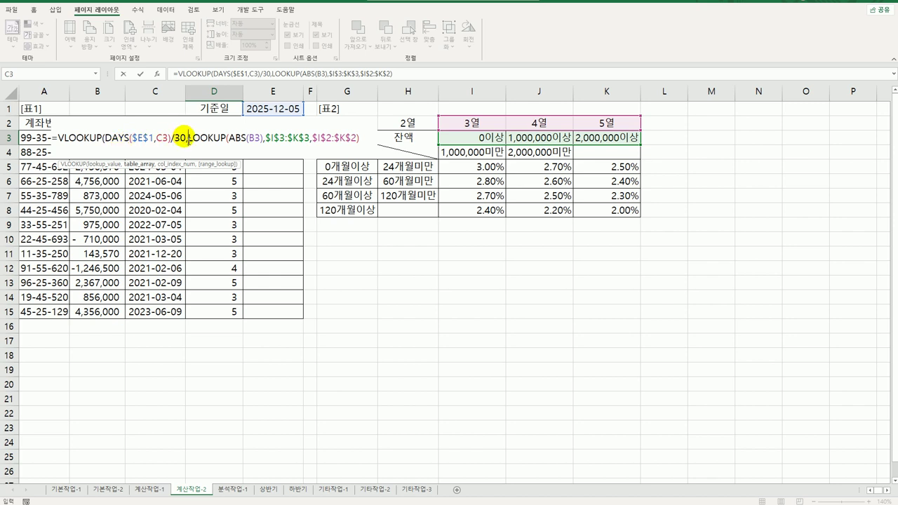
pyautogui.moveTo(359, 163); pyautogui.dragTo(607, 216)
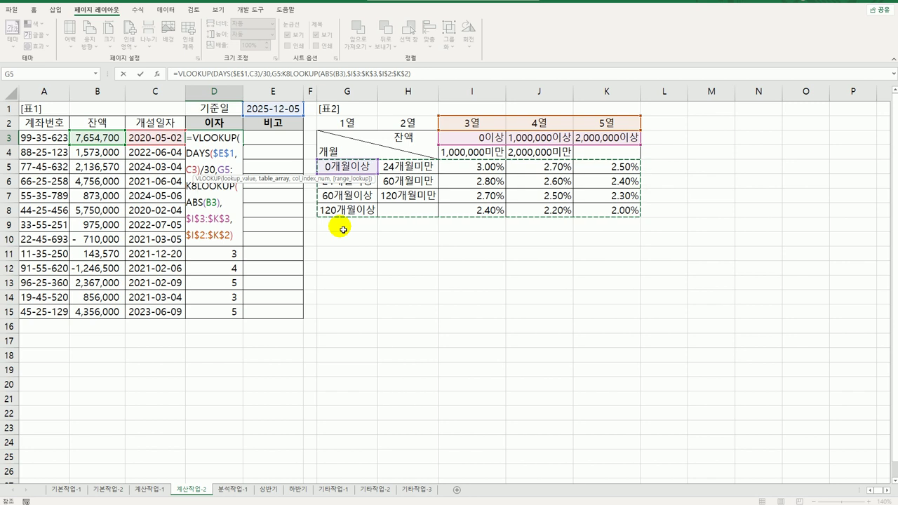
pyautogui.press('F4')
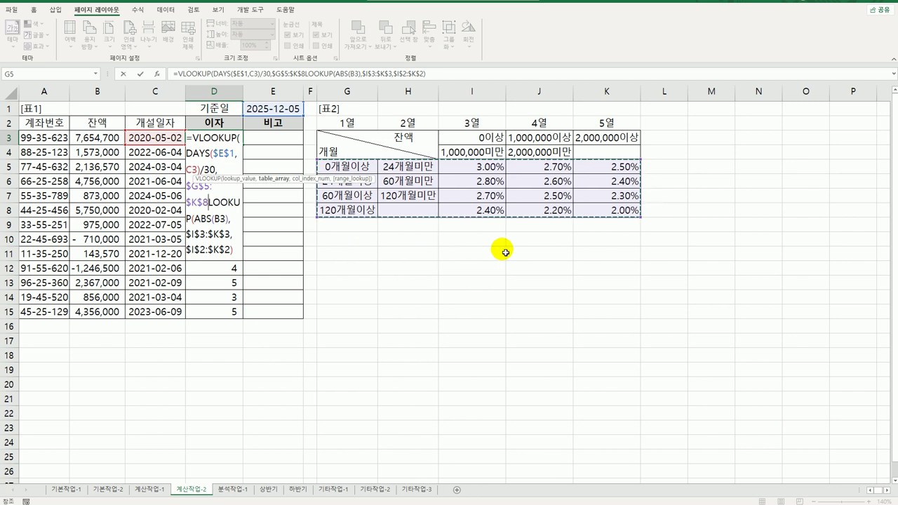
pyautogui.write(',')
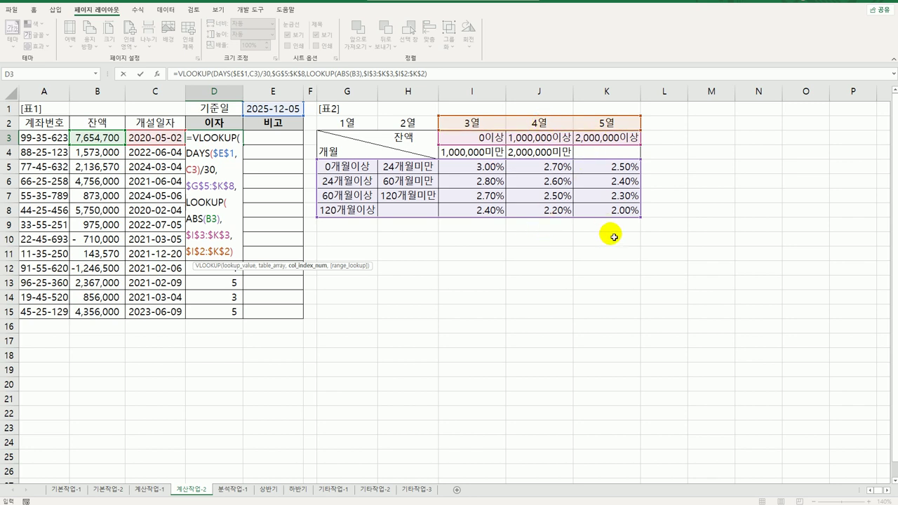
pyautogui.click(236, 251)
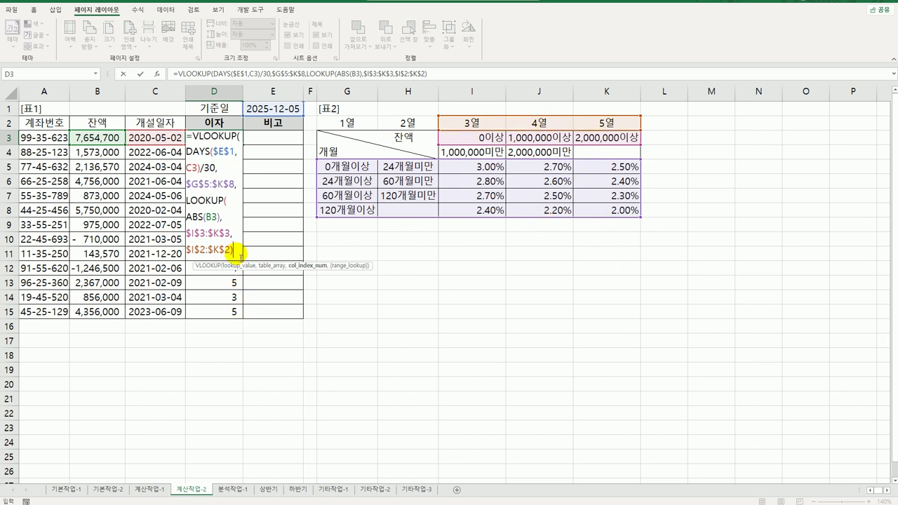
pyautogui.write(')')
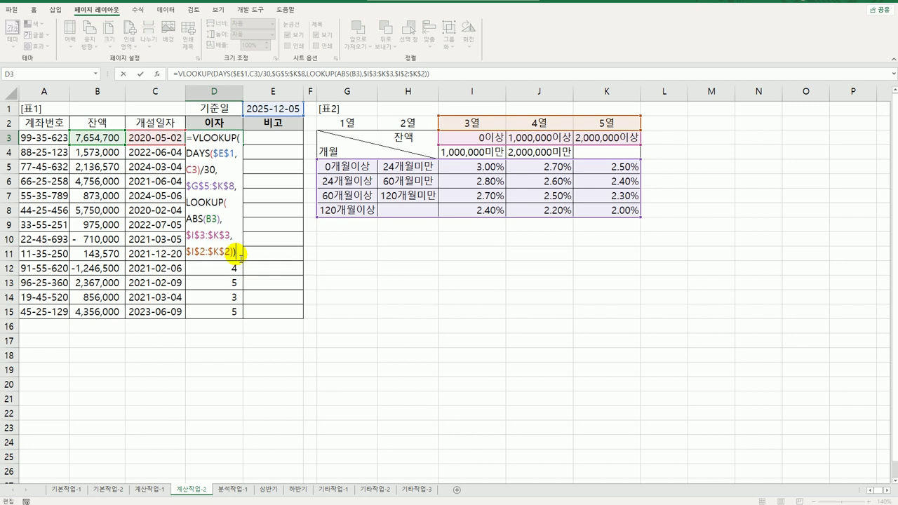
pyautogui.press('Return')
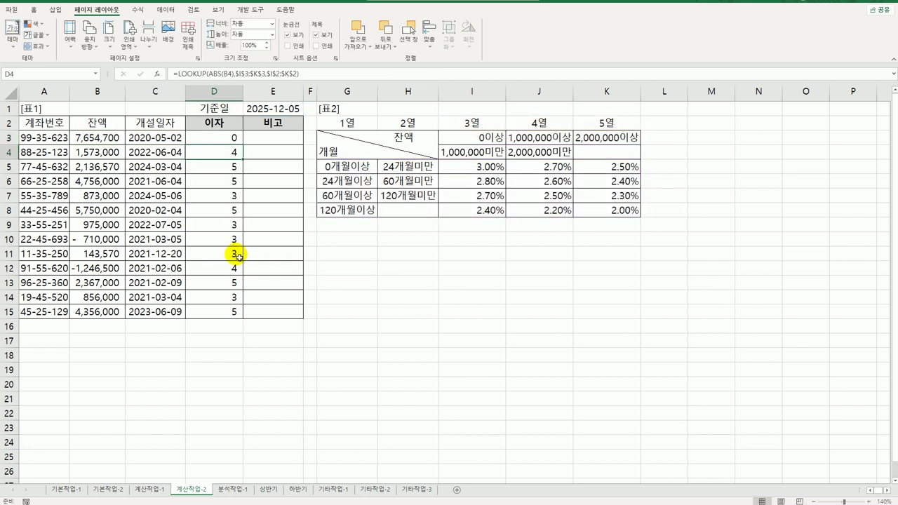
# - Fill D3's completed VLOOKUP formula down the 이자 column through D15
pyautogui.press('Up')
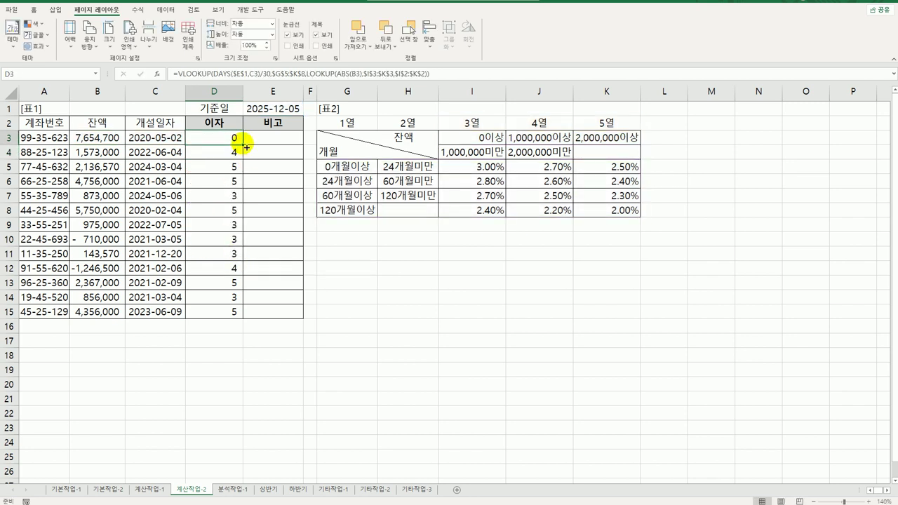
pyautogui.moveTo(243, 145); pyautogui.dragTo(243, 322)
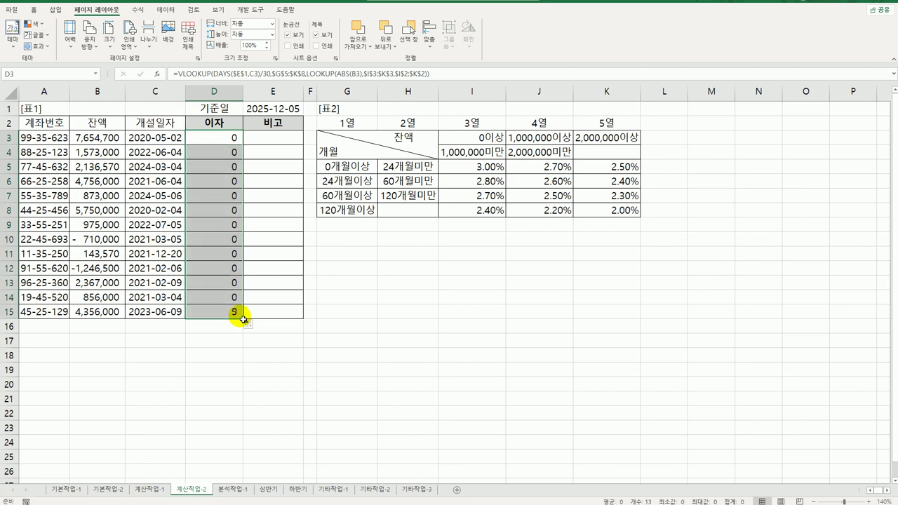
# - Try the percentage format with two decimal places on D3:D15 to check the looked-up rates, and undo the formatting
pyautogui.rightClick(235, 143)
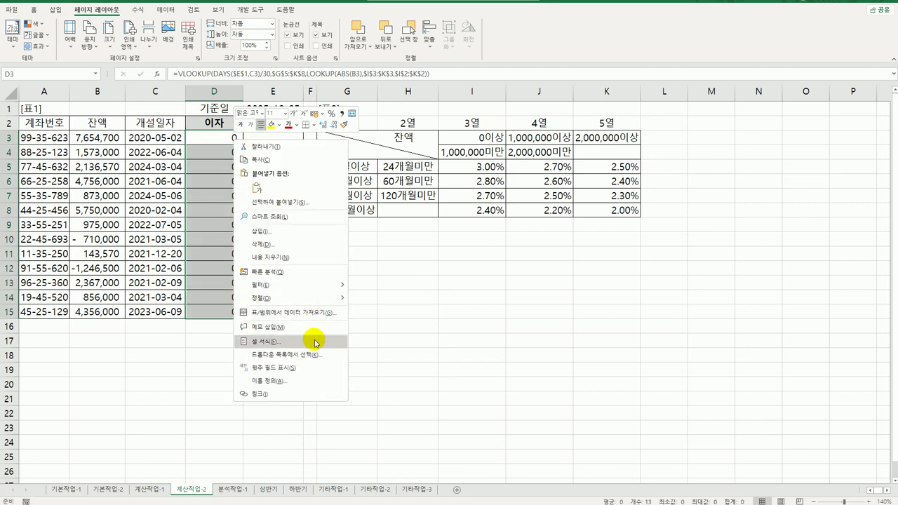
pyautogui.click(315, 395)
pyautogui.moveTo(291, 211); pyautogui.dragTo(399, 150)
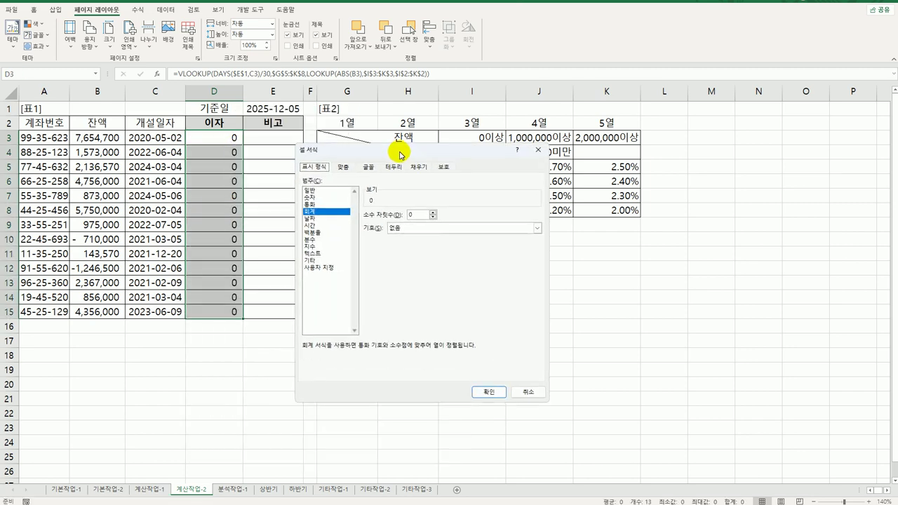
pyautogui.click(313, 191)
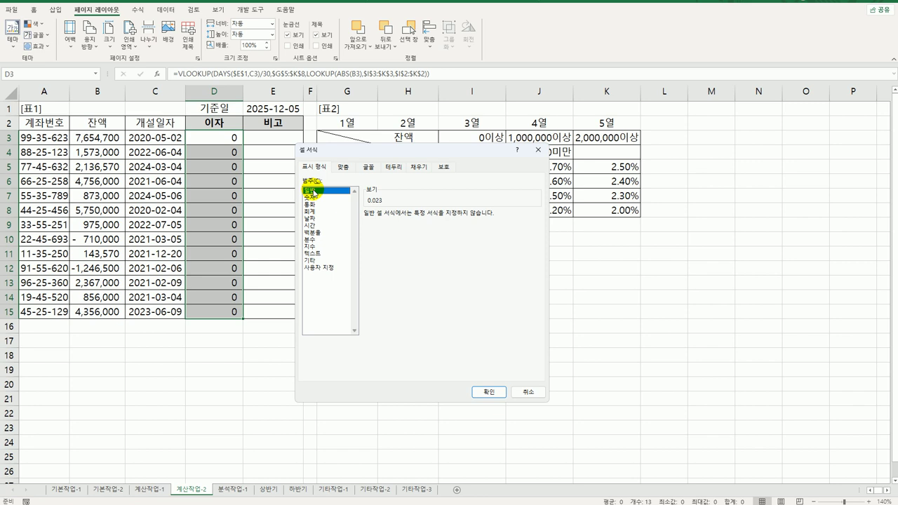
pyautogui.click(313, 233)
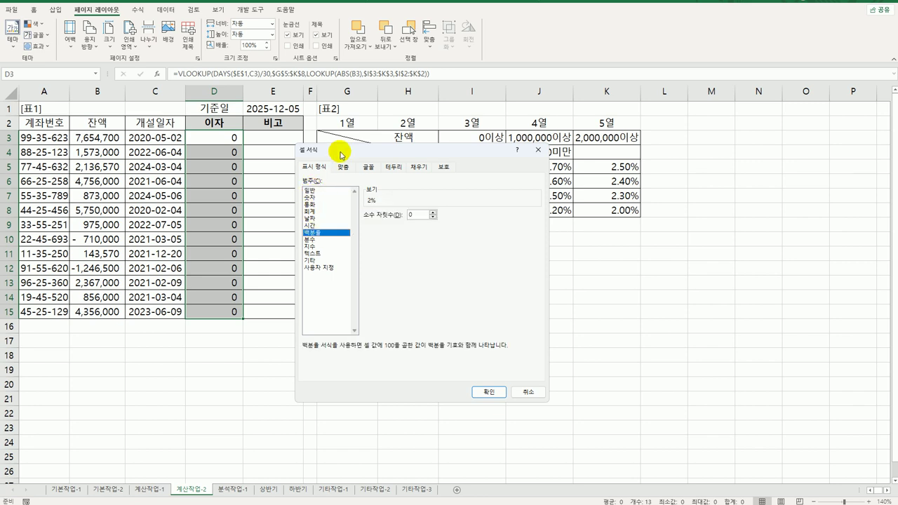
pyautogui.moveTo(340, 154); pyautogui.dragTo(305, 228)
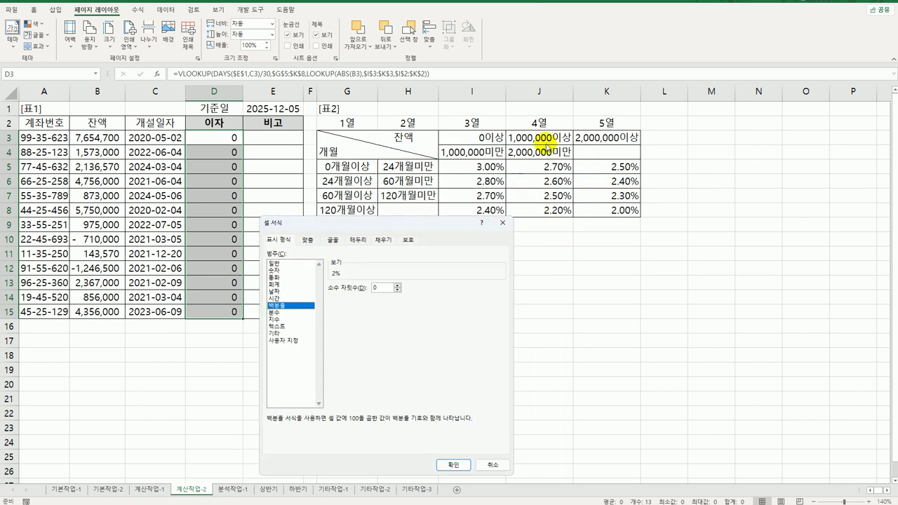
pyautogui.click(397, 285)
pyautogui.click(398, 284)
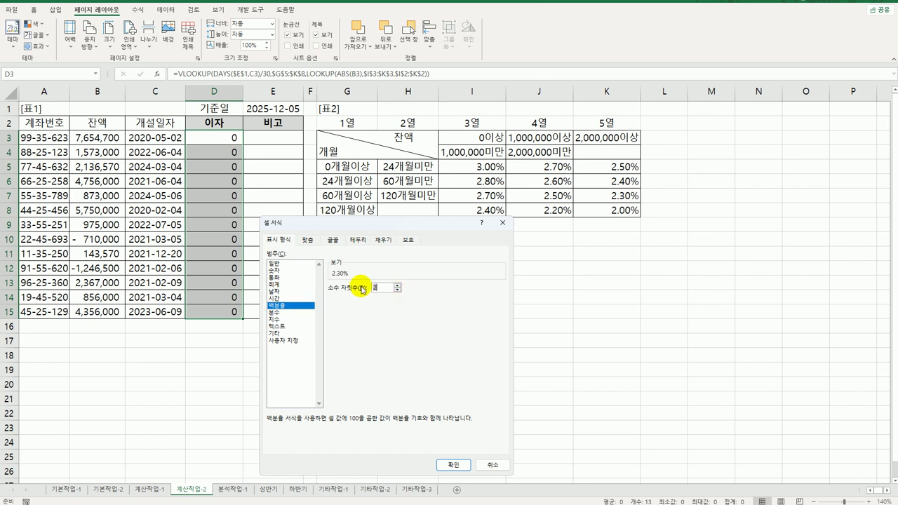
pyautogui.click(451, 465)
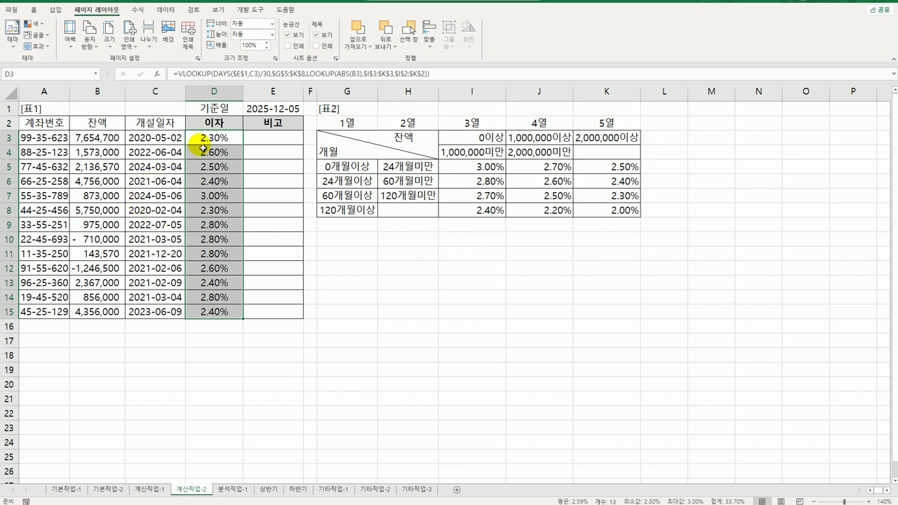
pyautogui.hotkey('ctrl', 'z')
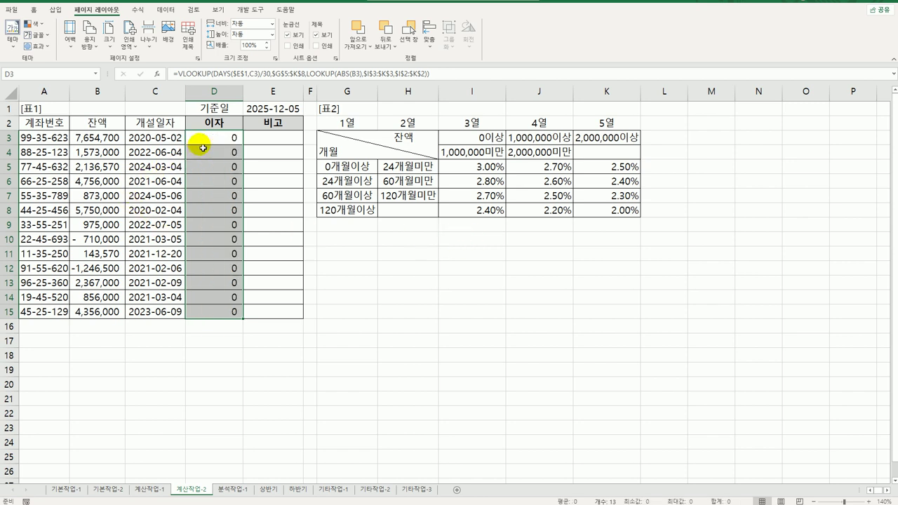
# - Reopen D3's VLOOKUP formula for editing at the end of the expression
pyautogui.click(225, 138)
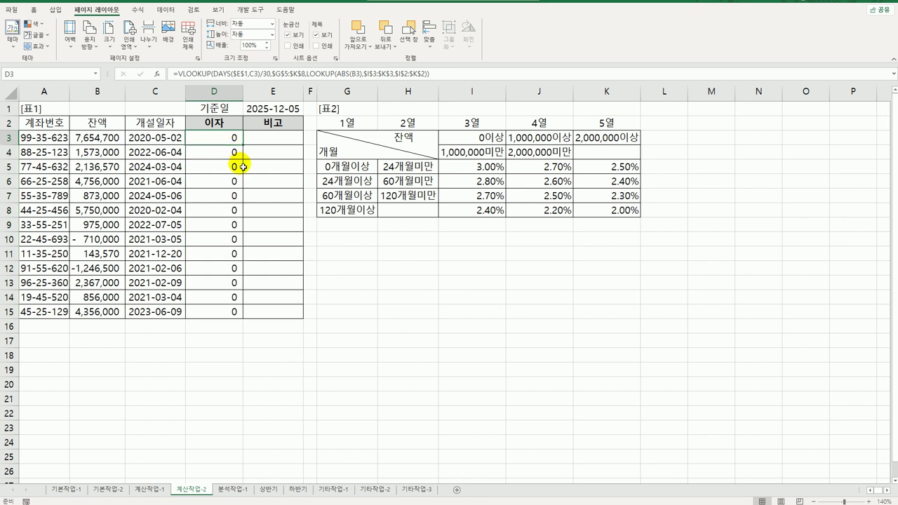
pyautogui.doubleClick(228, 139)
pyautogui.click(393, 143)
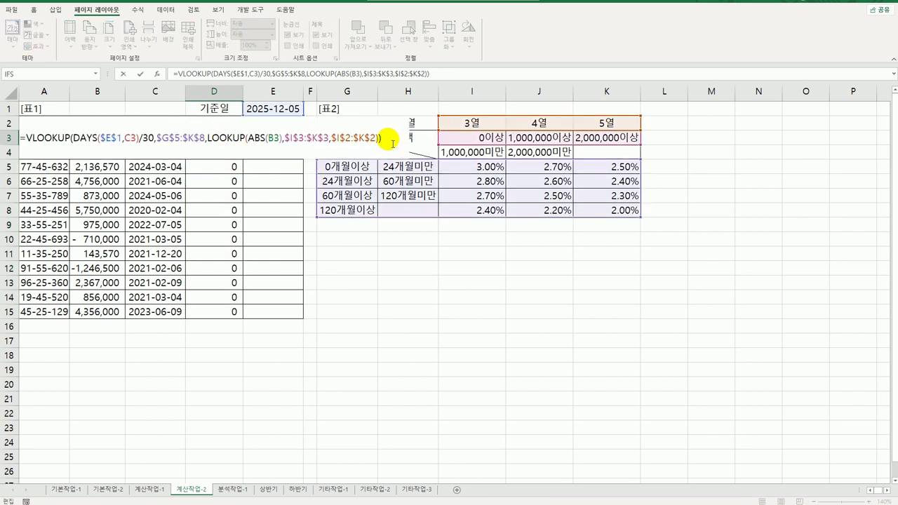
pyautogui.write('8')
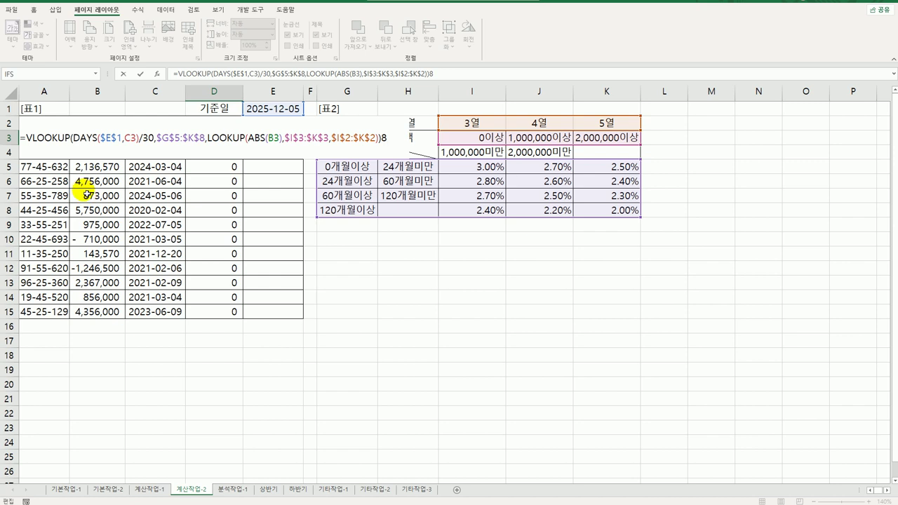
pyautogui.press('BackSpace')
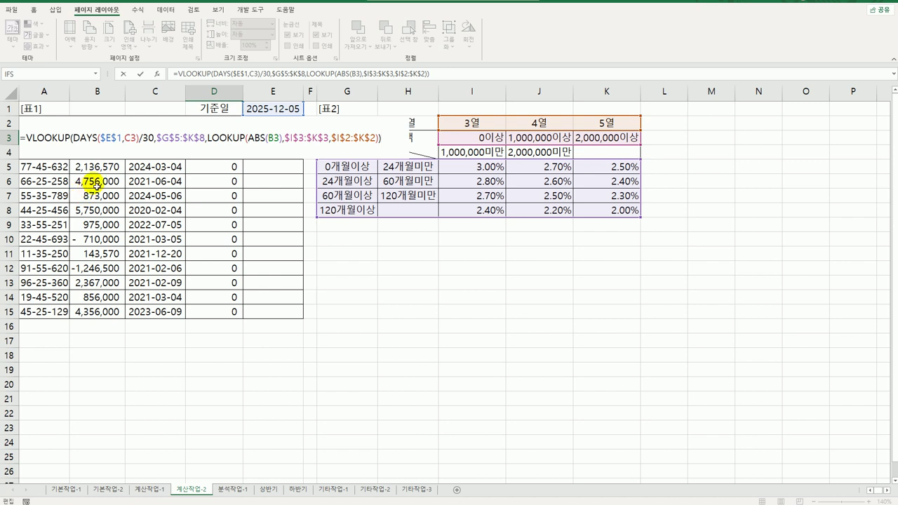
# - Multiply the VLOOKUP interest formula in D3 by the balance in B3 and fill it down to D15
pyautogui.click(107, 111)
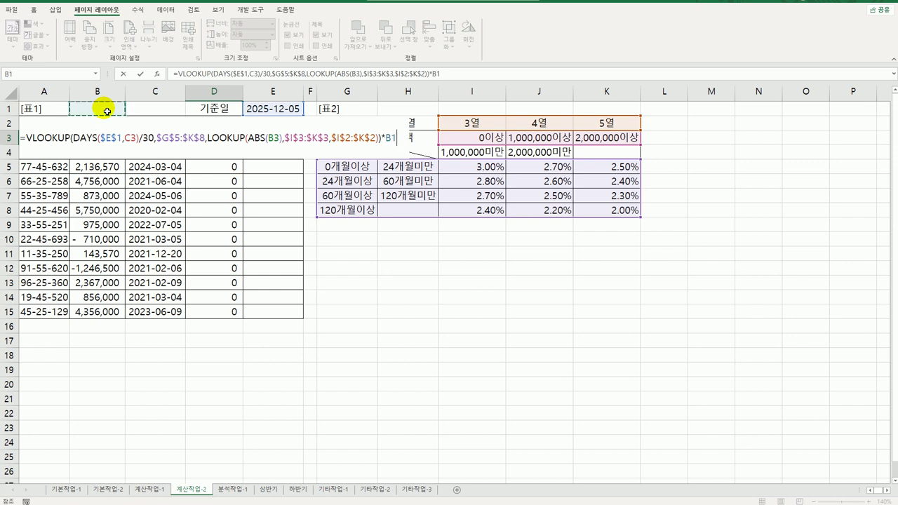
pyautogui.press('Down')
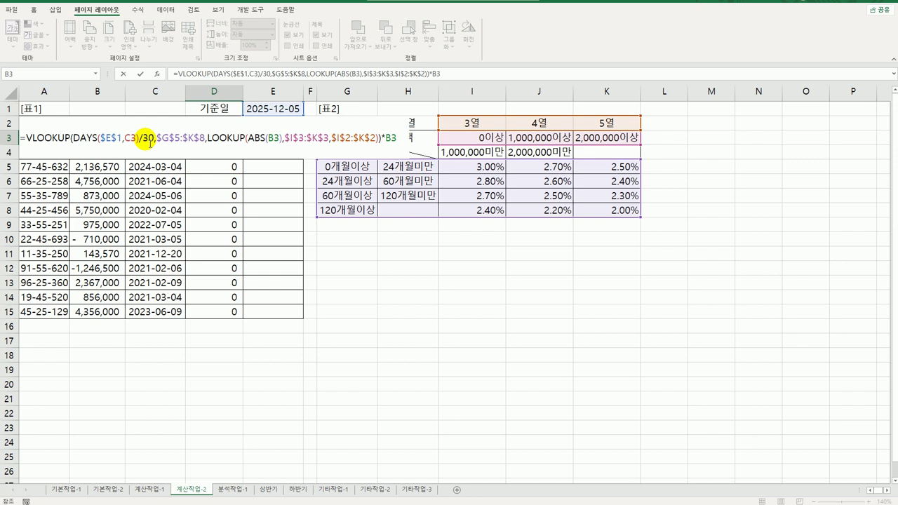
pyautogui.press('Return')
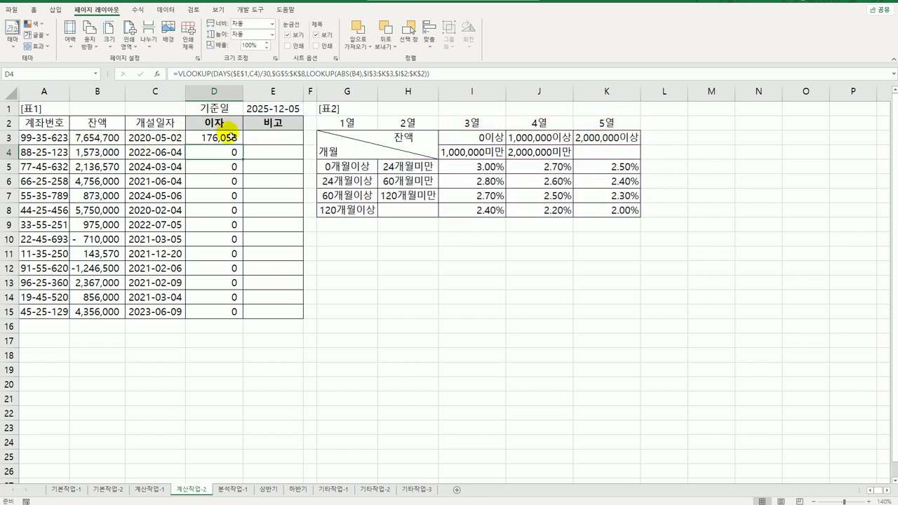
pyautogui.click(226, 137)
pyautogui.moveTo(243, 144); pyautogui.dragTo(239, 322)
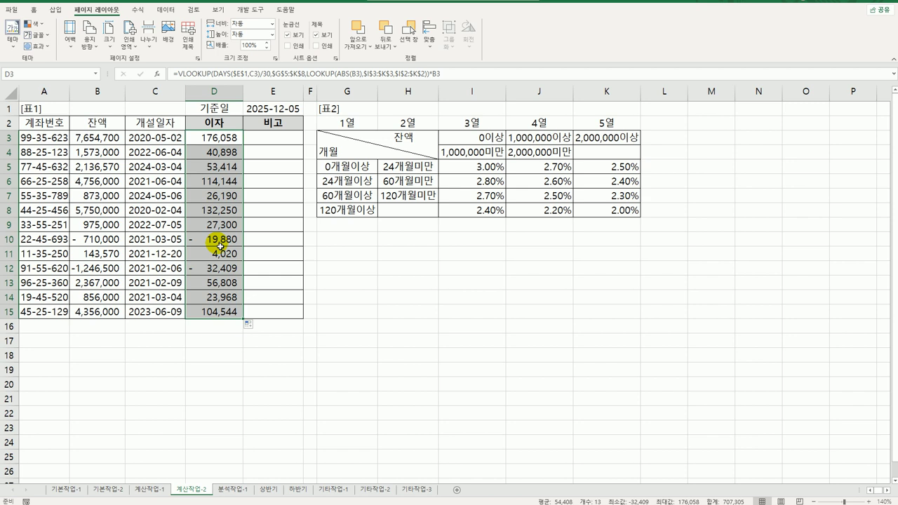
# - Review the DAYS and LOOKUP arguments inside the D3 interest formula, leaving the formula as it is
pyautogui.click(217, 138)
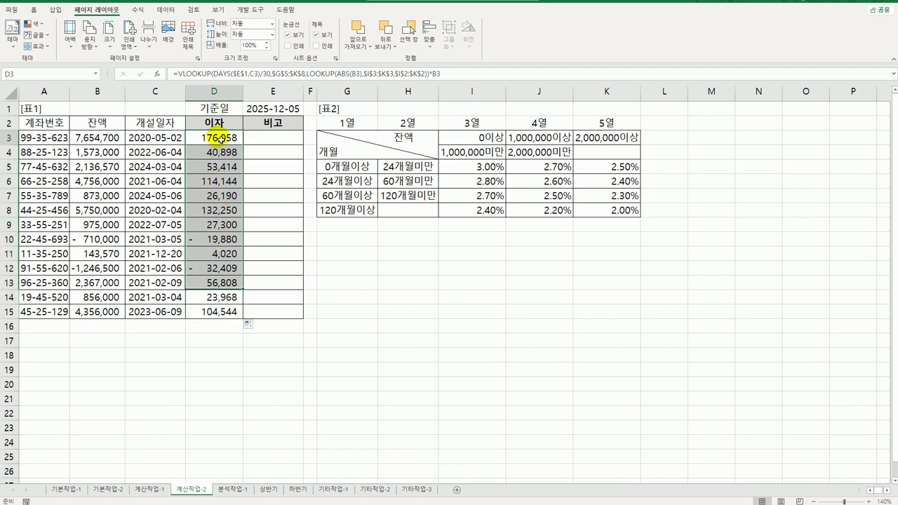
pyautogui.doubleClick(226, 139)
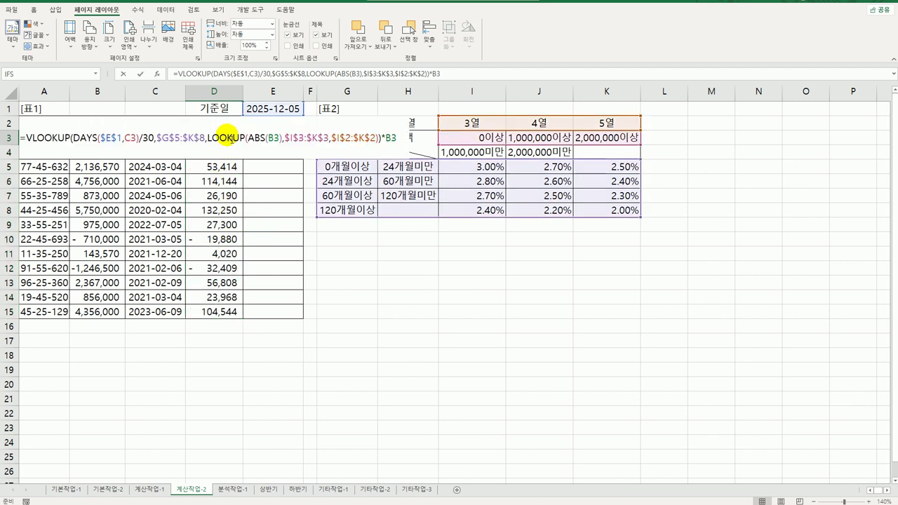
pyautogui.moveTo(73, 142); pyautogui.dragTo(144, 143)
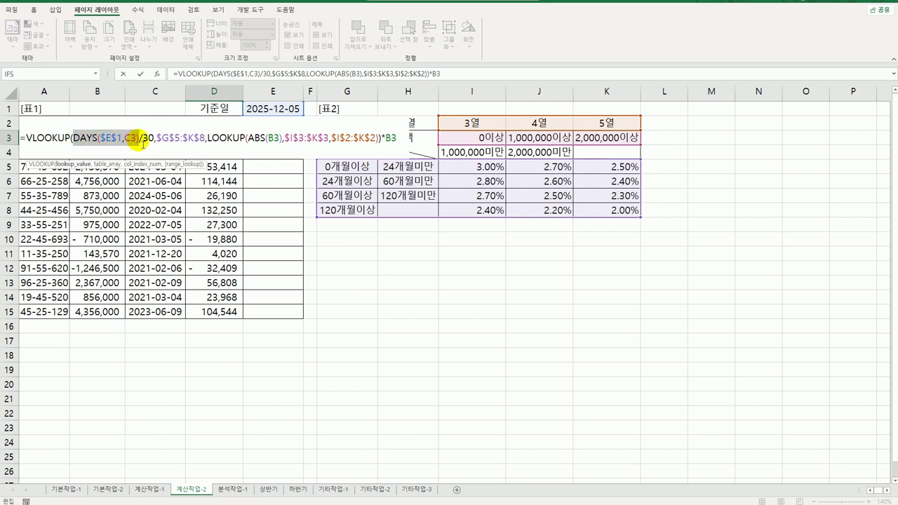
pyautogui.moveTo(207, 140); pyautogui.dragTo(384, 146)
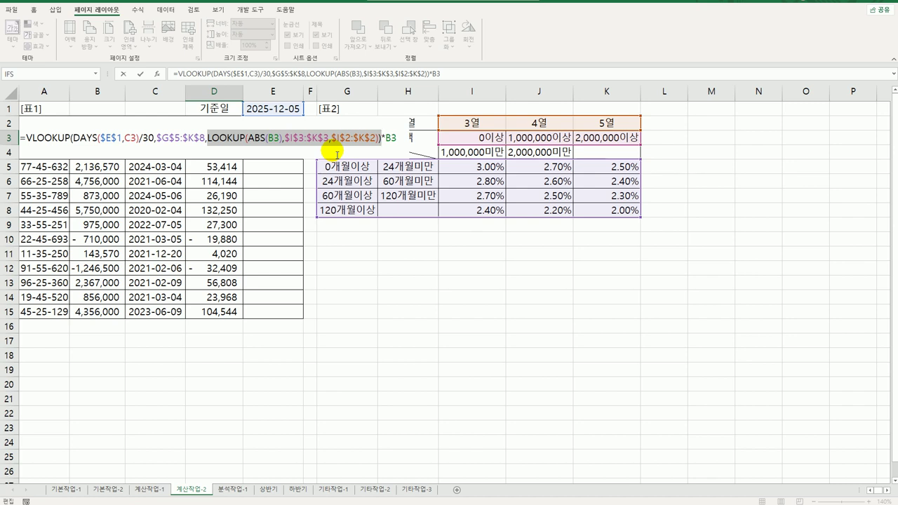
pyautogui.press('Escape')
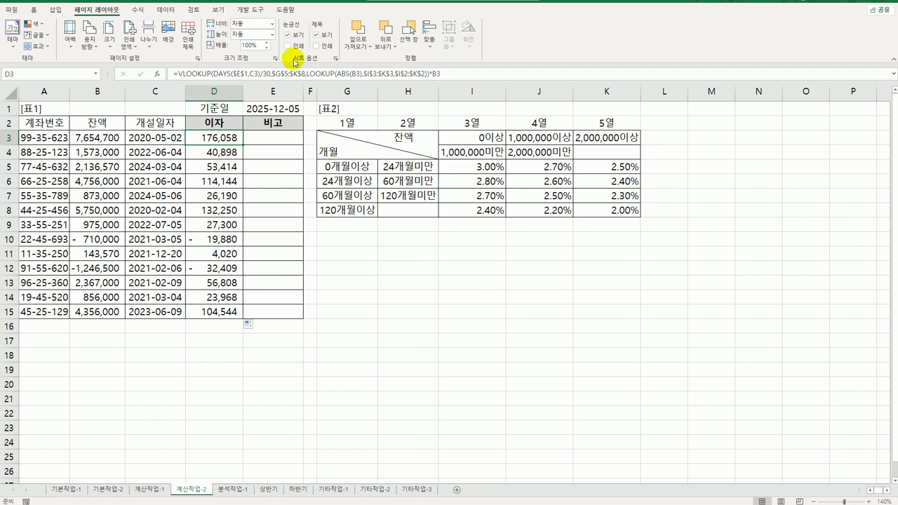
# - Open the Visual Basic editor for the workbook and insert a new code module
pyautogui.click(269, 140)
pyautogui.click(257, 11)
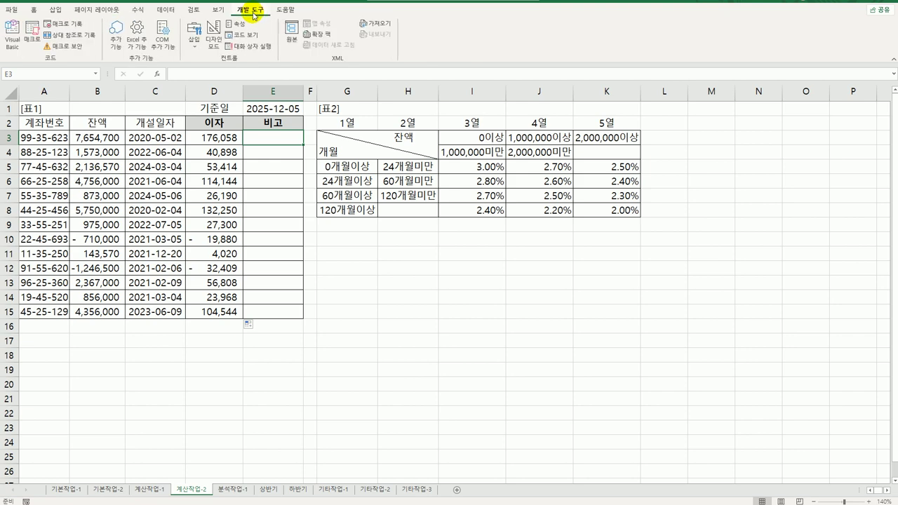
pyautogui.click(12, 35)
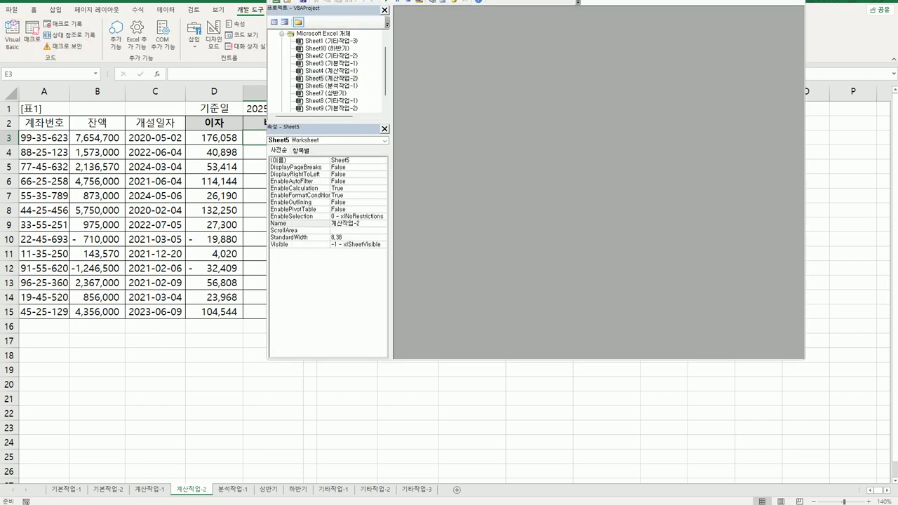
pyautogui.click(359, 2)
pyautogui.click(378, 20)
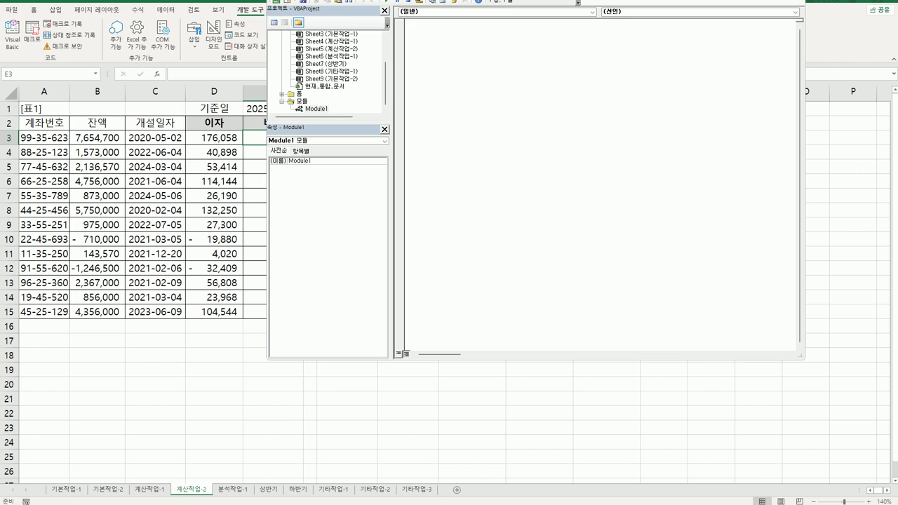
# - Declare the public function fn비고 with 계좌번호 as its argument in the new module
pyautogui.write('public')
pyautogui.write(' functio')
pyautogui.write('n fn비고(')
pyautogui.write('rice')
pyautogui.press('BackSpace')
pyautogui.press('BackSpace')
pyautogui.press('BackSpace')
pyautogui.press('BackSpace')
pyautogui.press('BackSpace')
pyautogui.press('BackSpace')
pyautogui.write('계좌번호)')
pyautogui.press('Return')
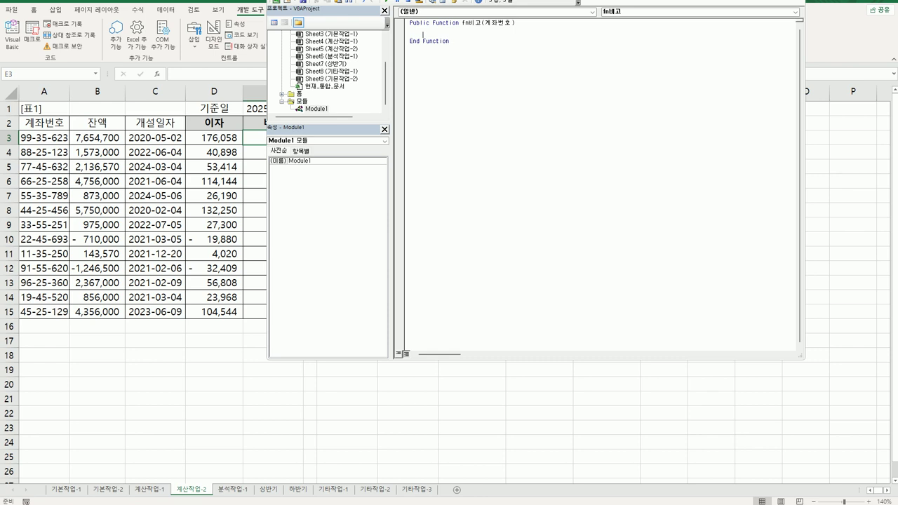
# - Start a Select Case block inside fn비고 that evaluates Mid(계좌번호, 4, 2)
pyautogui.write('select case')
pyautogui.write('mid(계좌')
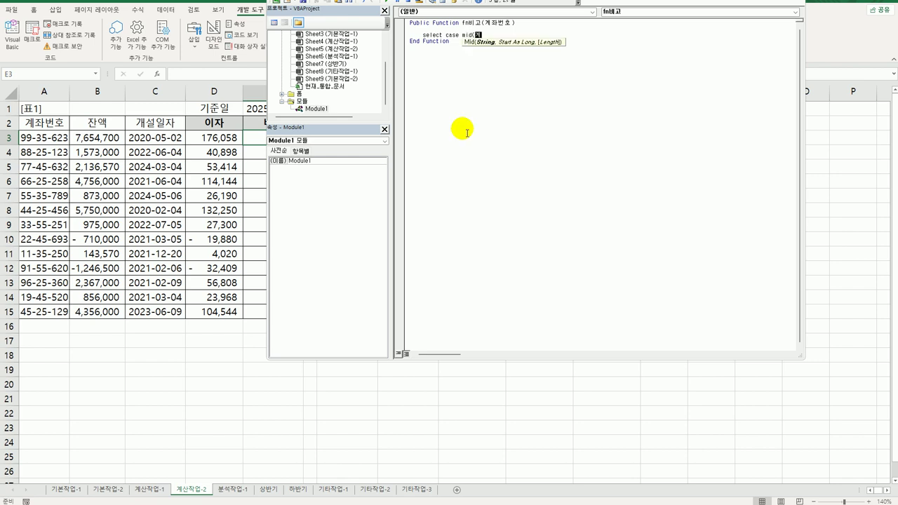
pyautogui.write('번호, ')
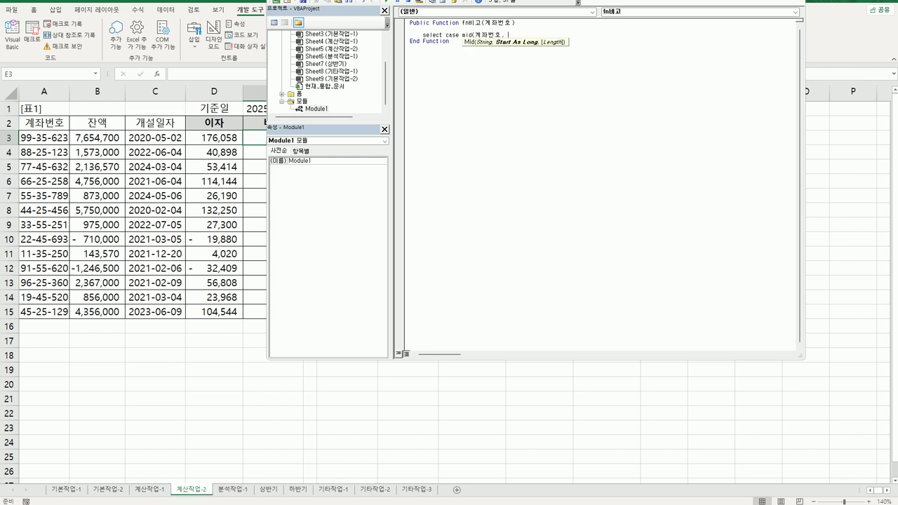
pyautogui.write('4, 2)')
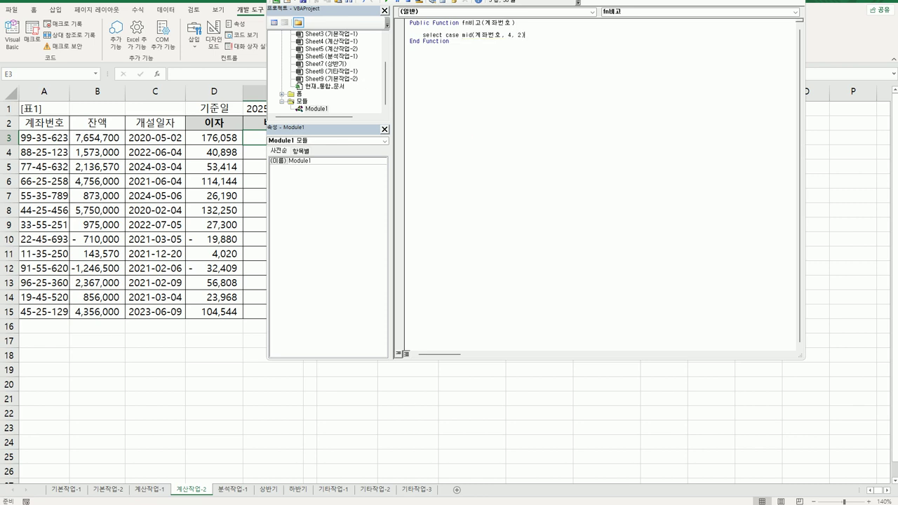
pyautogui.press('Return')
# - Add a Case 25 branch that sets fn비고 to "예금"
pyautogui.press('Tab')
pyautogui.write('case 25')
pyautogui.press('Return')
pyautogui.write('fn비고 = "ㅇ')
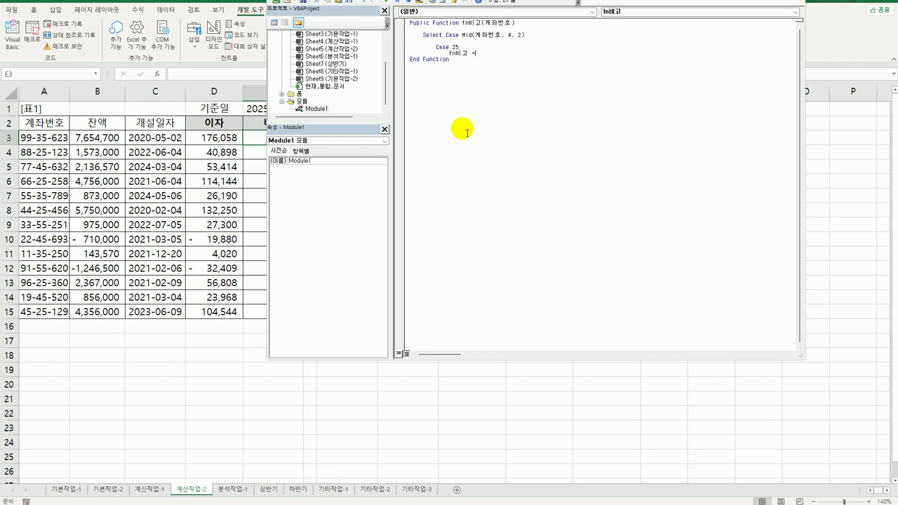
pyautogui.write('우수금"')
pyautogui.press('Return')
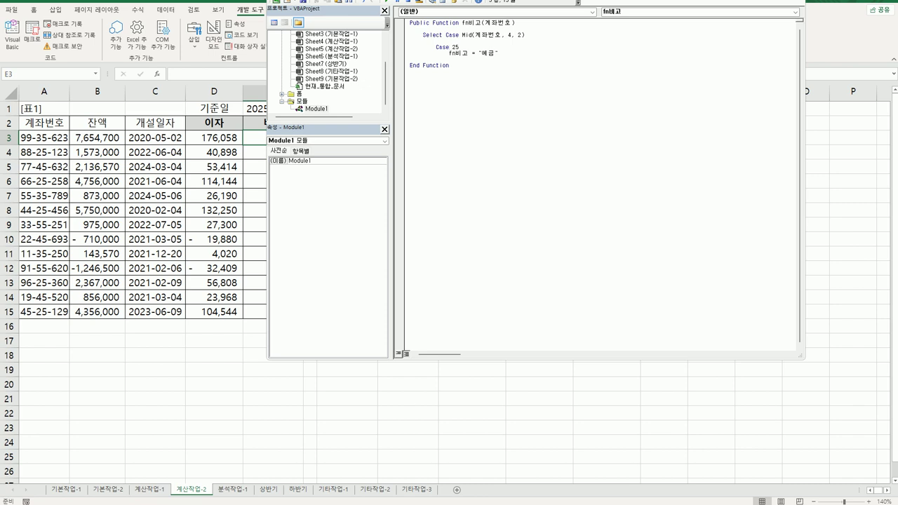
# - Duplicate the Case 25 branch below itself and change the copy to Case 35 returning "적금"
pyautogui.click(436, 47)
pyautogui.moveTo(436, 47); pyautogui.dragTo(499, 54)
pyautogui.hotkey('ctrl', 'c')
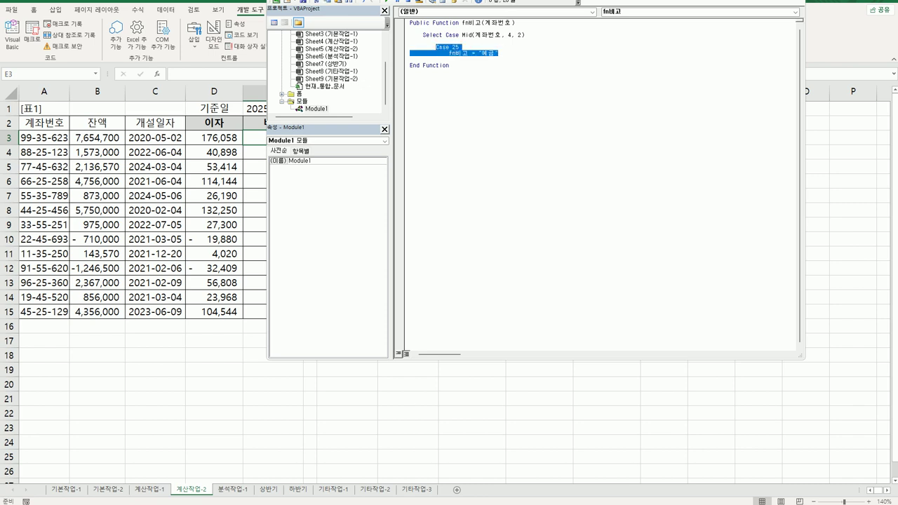
pyautogui.click(499, 53)
pyautogui.press('Return')
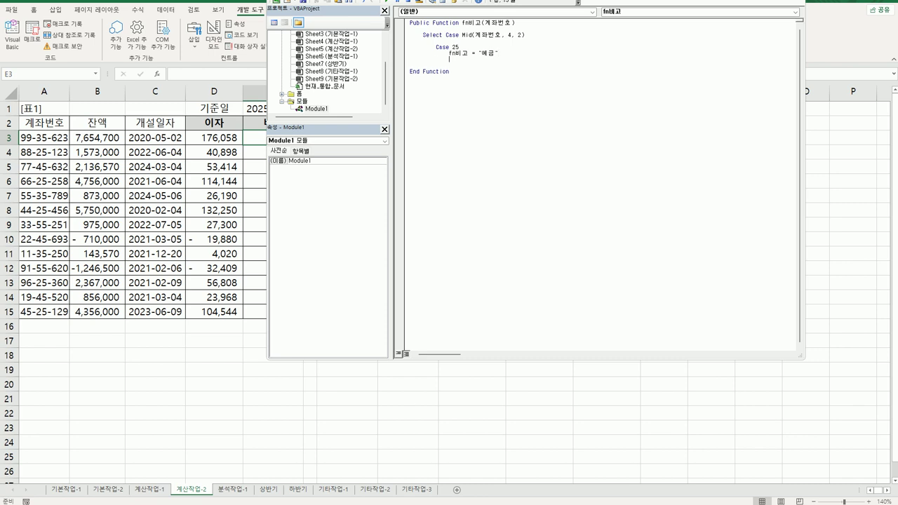
pyautogui.hotkey('ctrl', 'v')
pyautogui.moveTo(451, 60); pyautogui.dragTo(458, 60)
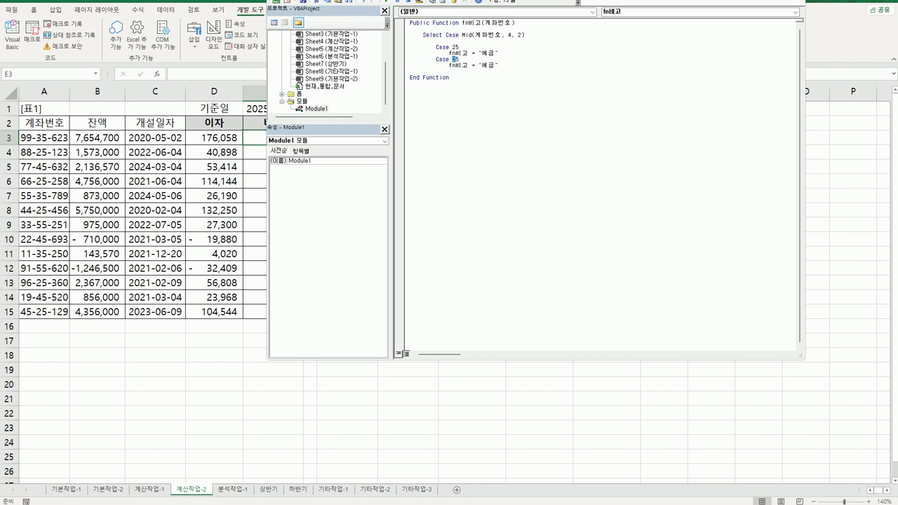
pyautogui.write('3')
pyautogui.moveTo(482, 66); pyautogui.dragTo(489, 65)
pyautogui.press('Delete')
pyautogui.write('적')
pyautogui.press('End')
# - Paste another copy of the branch and change it to Case 45 returning "수시입출금"
pyautogui.press('Return')
pyautogui.hotkey('ctrl', 'v')
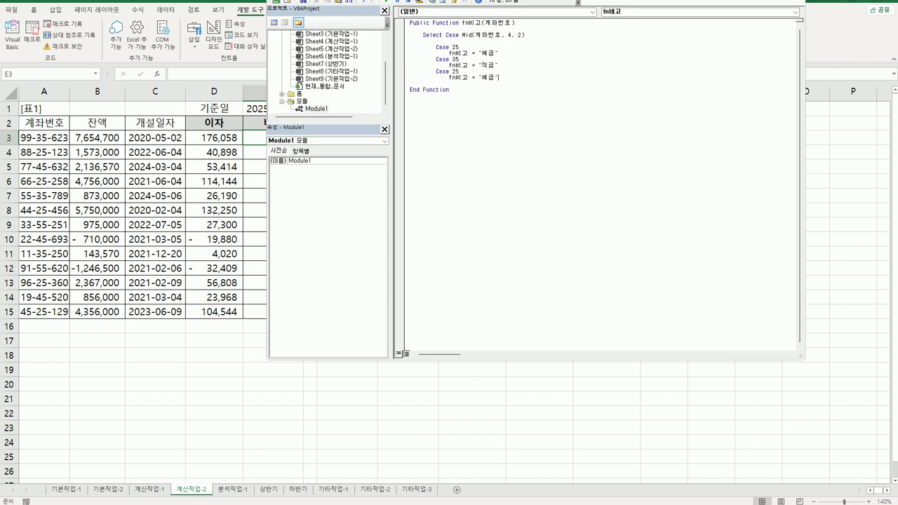
pyautogui.click(456, 71)
pyautogui.press('BackSpace')
pyautogui.write('4')
pyautogui.hotkey('shift', 'Left')
pyautogui.hotkey('shift', 'Left')
pyautogui.write('대')
pyautogui.write('시입출금')
# - Paste a fourth copy of the branch and change it to Case 55 returning "청약"
pyautogui.press('Return')
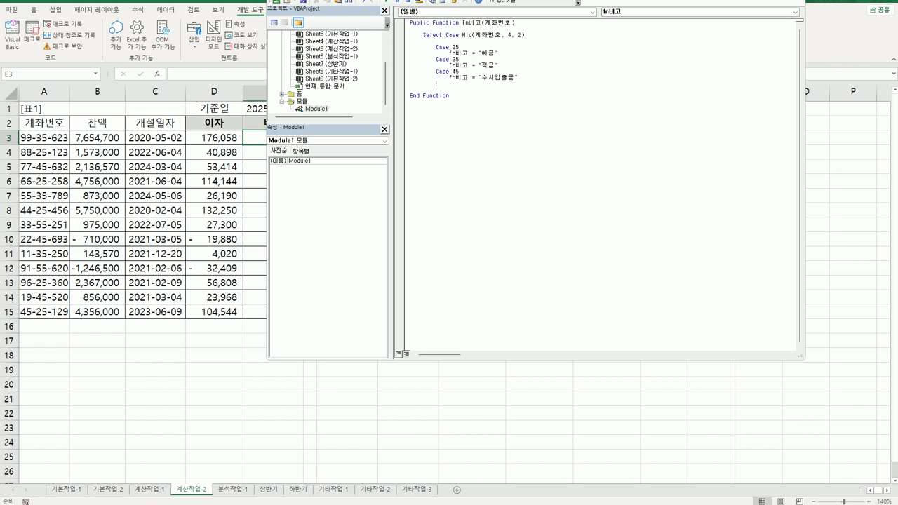
pyautogui.hotkey('ctrl', 'v')
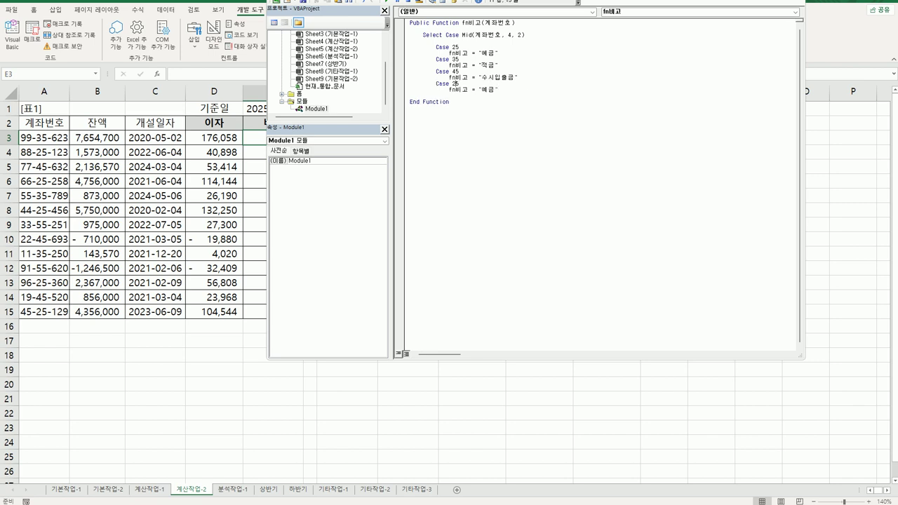
pyautogui.write('6')
pyautogui.write('5')
pyautogui.press('Down')
pyautogui.press('End')
pyautogui.press('Left')
pyautogui.hotkey('shift', 'Left')
pyautogui.hotkey('shift', 'Left')
pyautogui.write('청ㅇ')
pyautogui.write('약')
pyautogui.press('End')
# - Close the case block with End Select and return from the code editor to the worksheet
pyautogui.press('Return')
pyautogui.write('e')
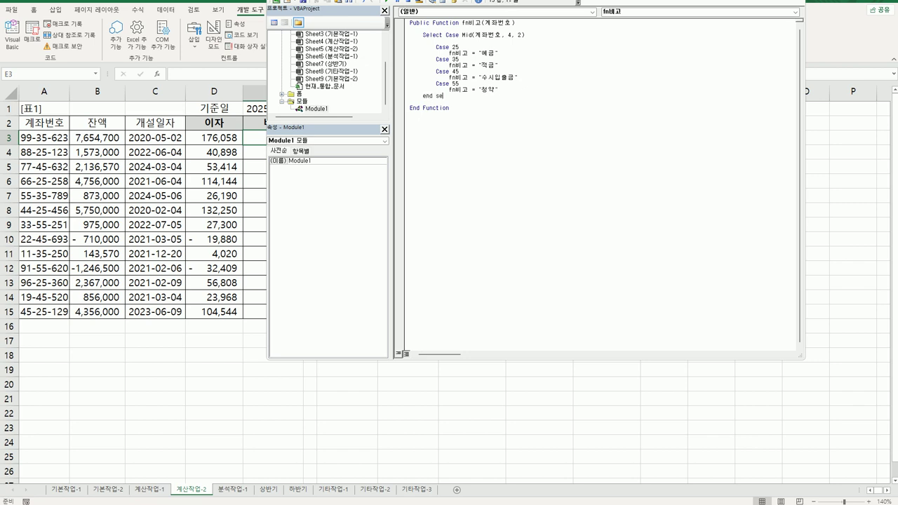
pyautogui.write('nd sllect')
pyautogui.press('Return')
pyautogui.press('Return')
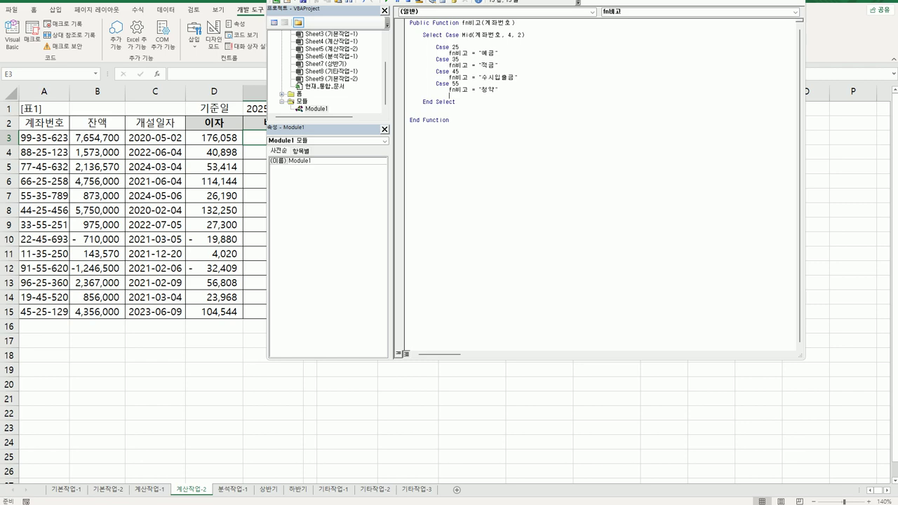
pyautogui.hotkey('alt', 'q')
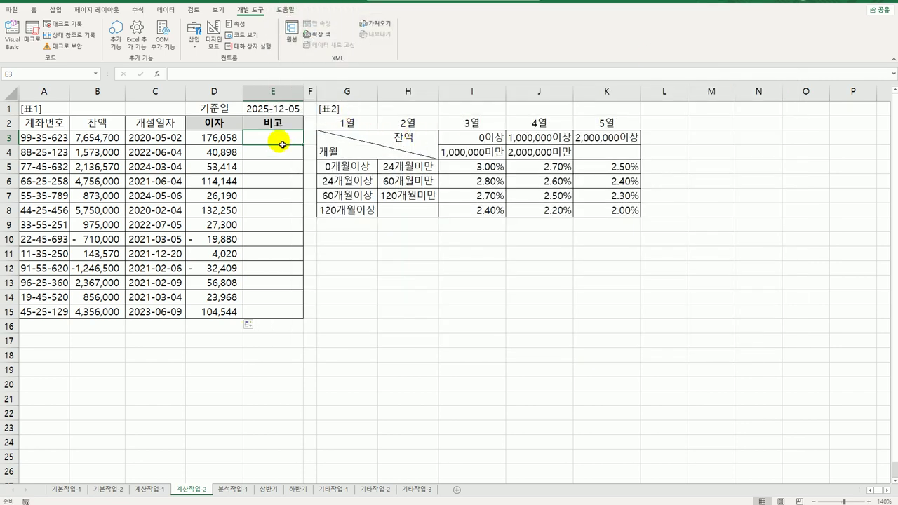
# - Insert the user-defined function fn비고 with argument A3 into E3 and fill it down to E15
pyautogui.click(157, 74)
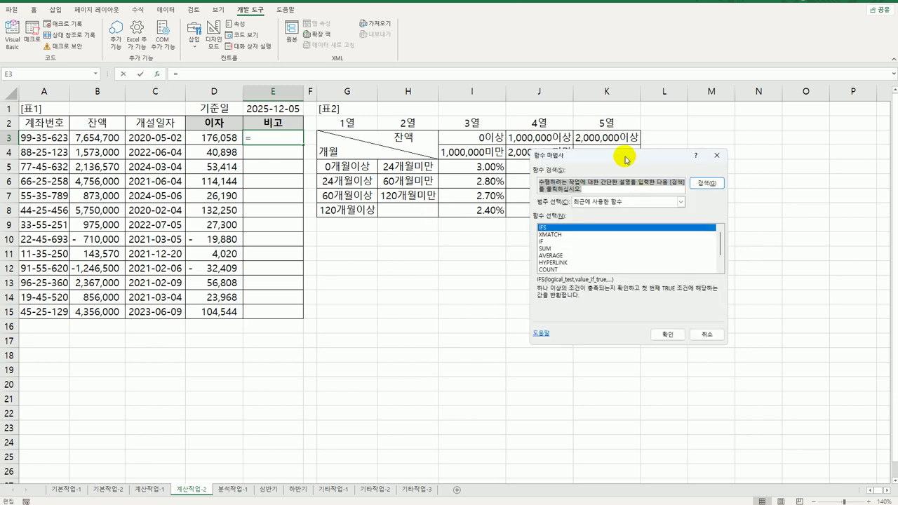
pyautogui.moveTo(624, 153); pyautogui.dragTo(423, 95)
pyautogui.click(403, 144)
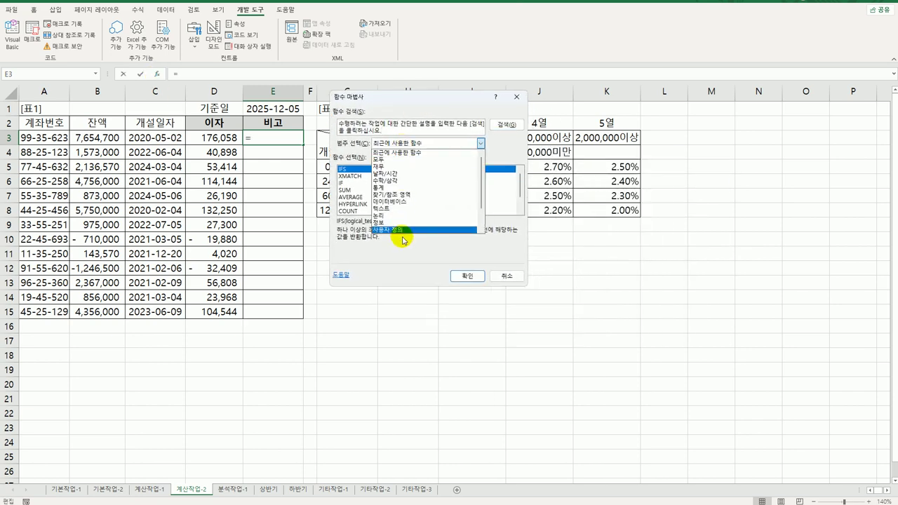
pyautogui.click(398, 234)
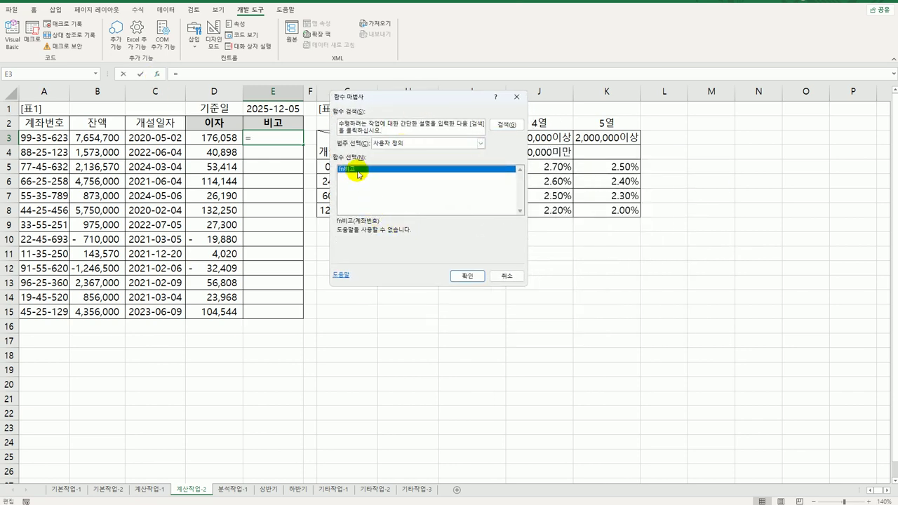
pyautogui.click(466, 276)
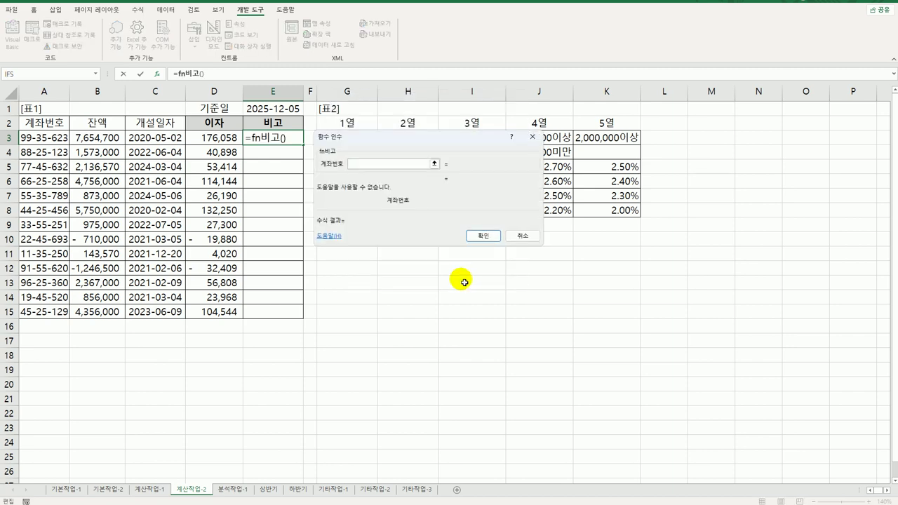
pyautogui.click(67, 138)
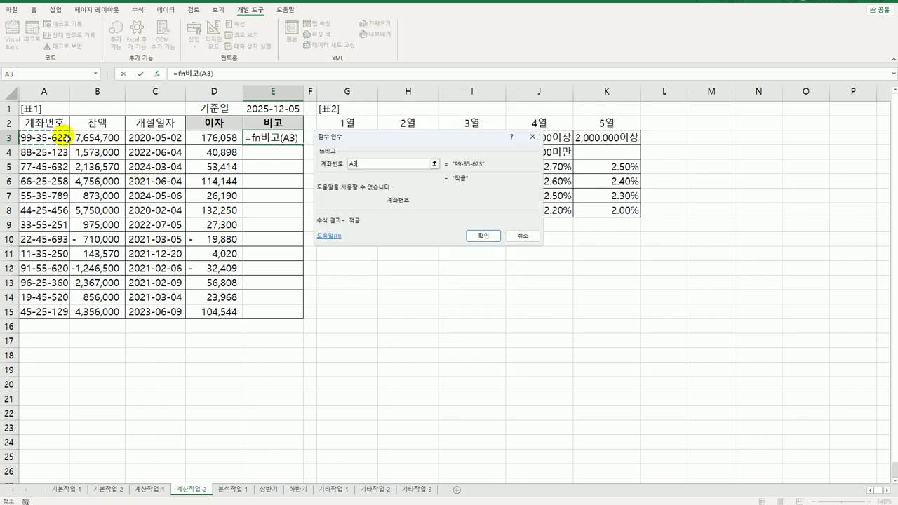
pyautogui.click(484, 236)
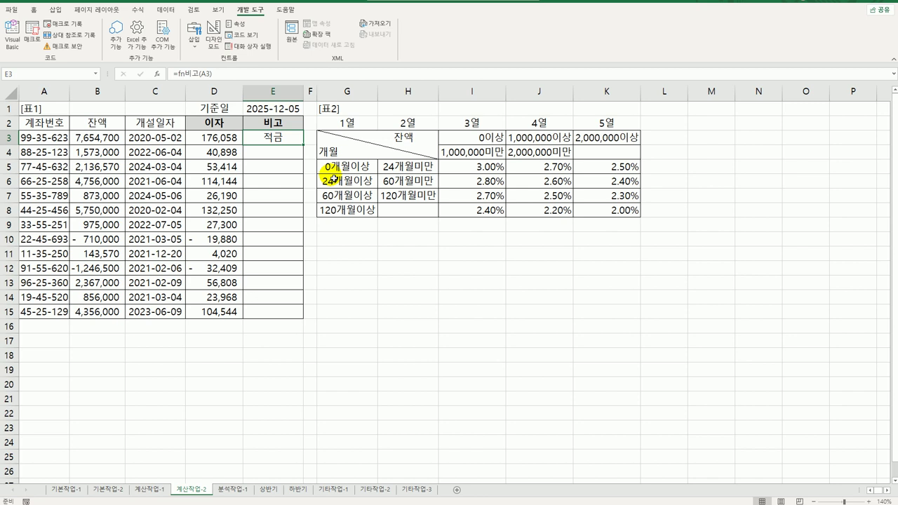
pyautogui.doubleClick(304, 145)
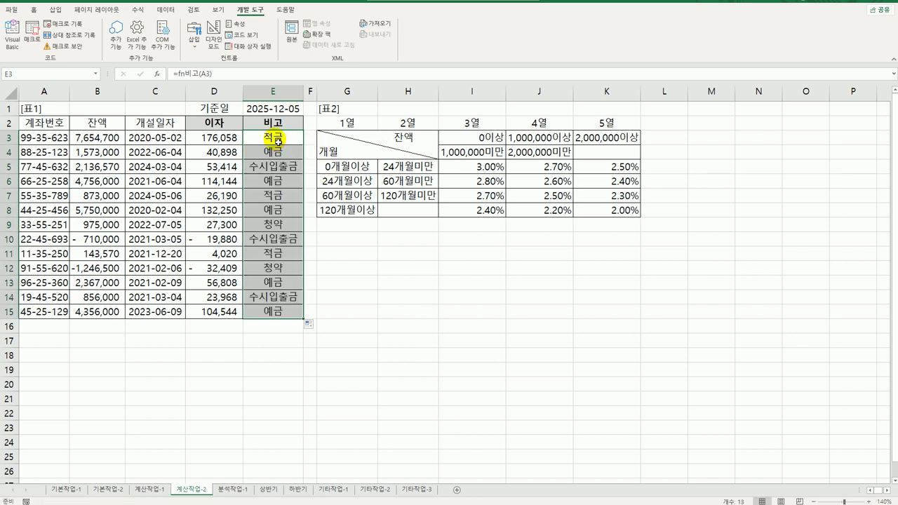
pyautogui.click(278, 142)
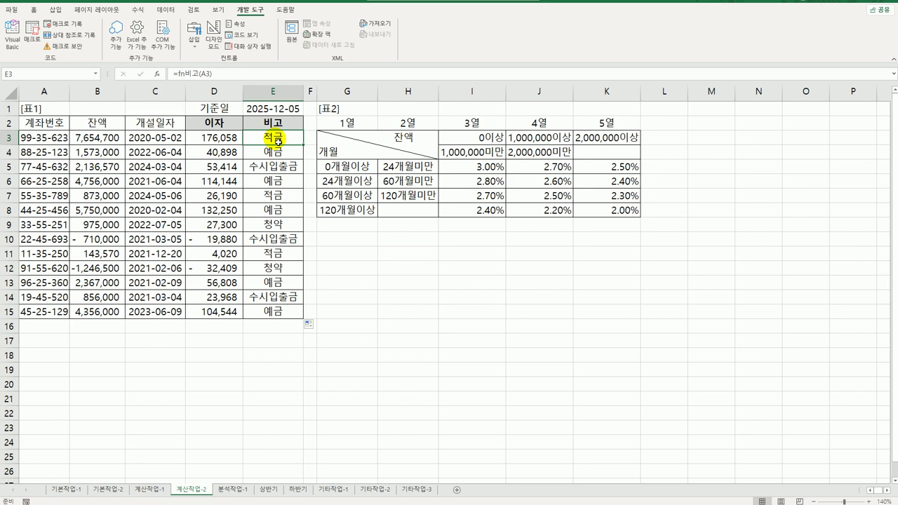
# - Start a pivot table at cell B4 of the 분석작업-1 sheet, added to the data model and using an external data source
pyautogui.click(251, 490)
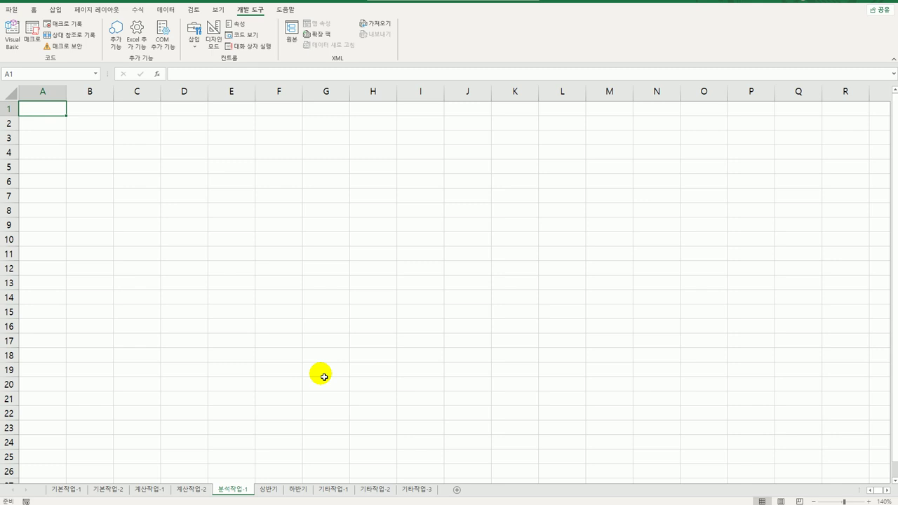
pyautogui.click(89, 158)
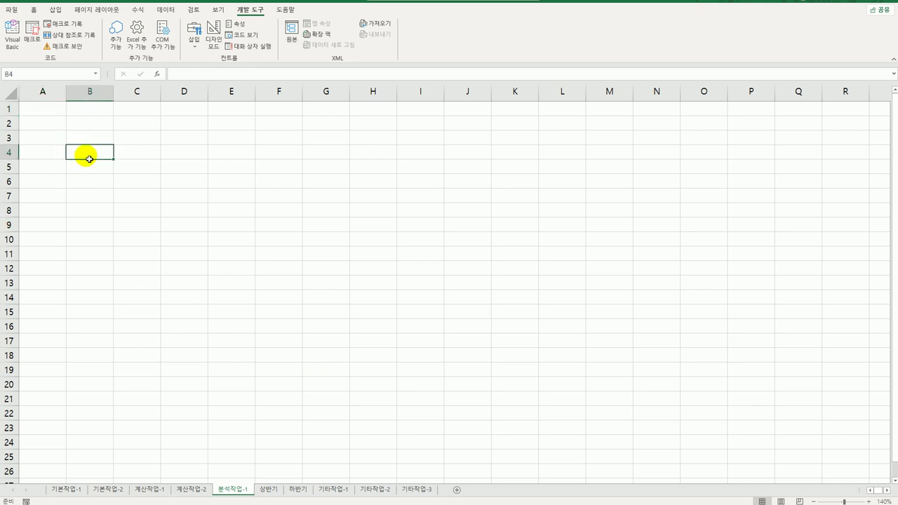
pyautogui.click(55, 10)
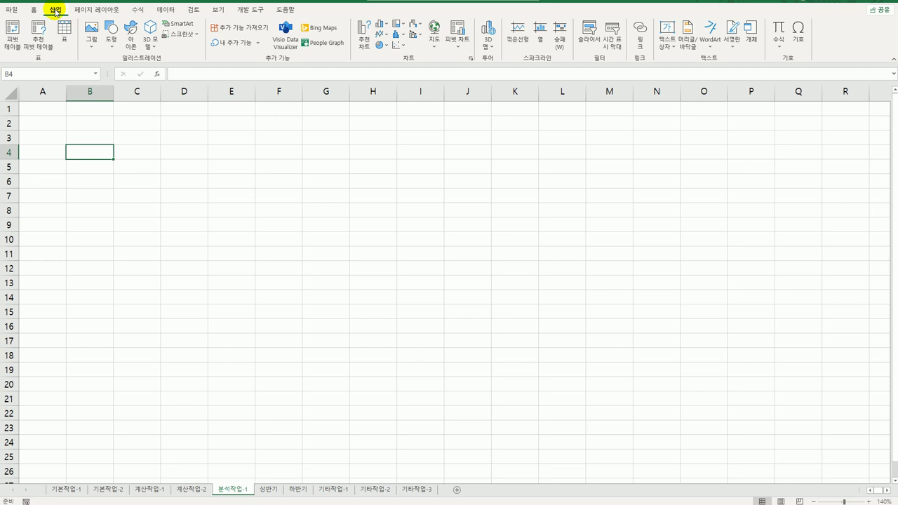
pyautogui.click(12, 35)
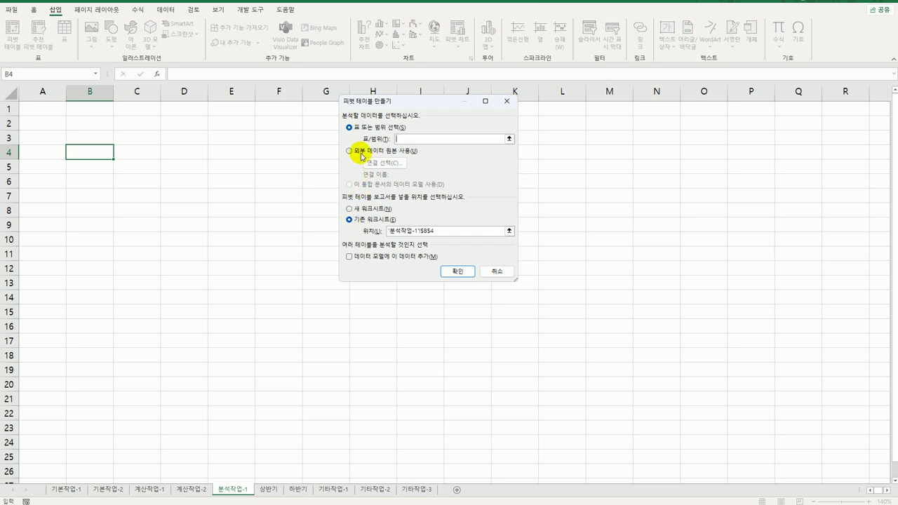
pyautogui.click(372, 260)
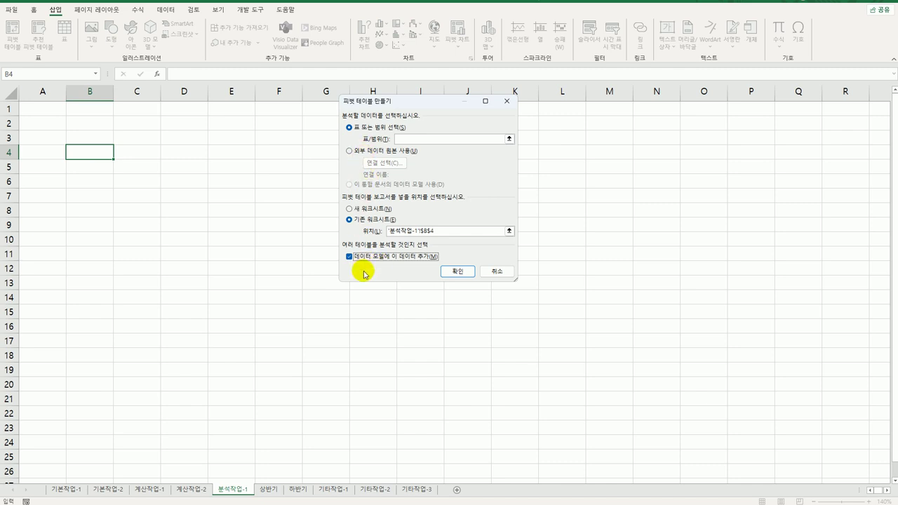
pyautogui.click(356, 156)
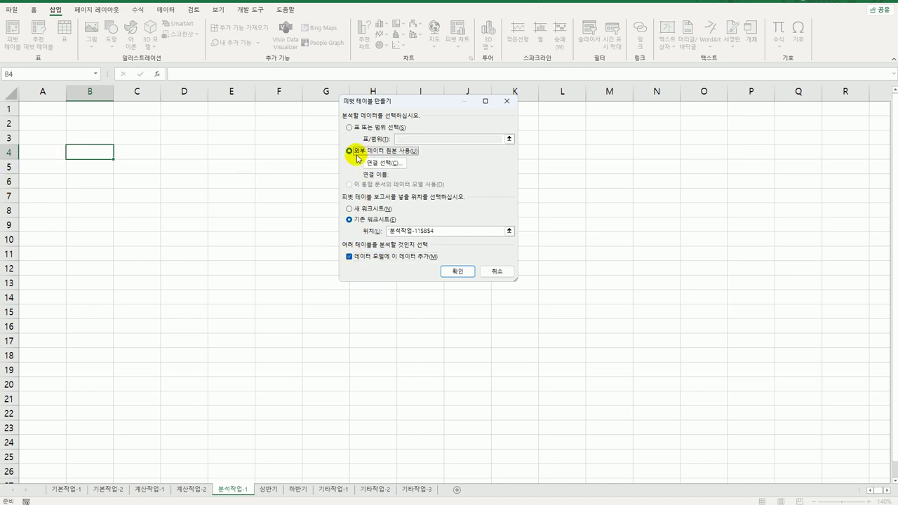
# - Choose the 직급부서 CSV file in C:\컴활1급\1권_스프레드시트\기출변형문제 as the pivot table's data connection
pyautogui.click(379, 163)
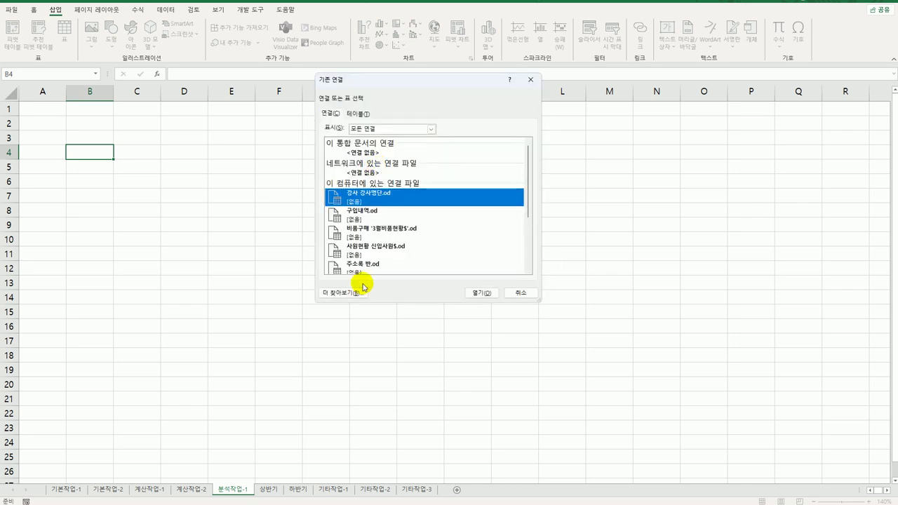
pyautogui.click(341, 293)
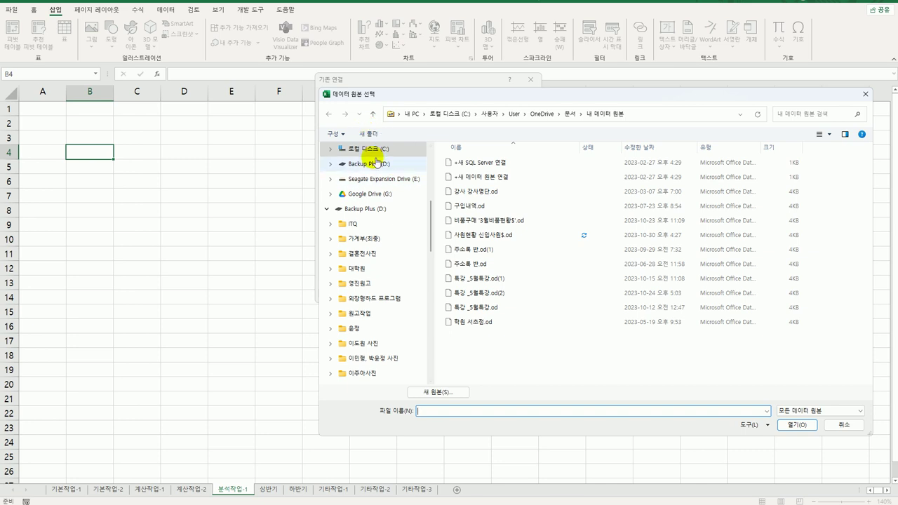
pyautogui.click(371, 148)
pyautogui.doubleClick(625, 233)
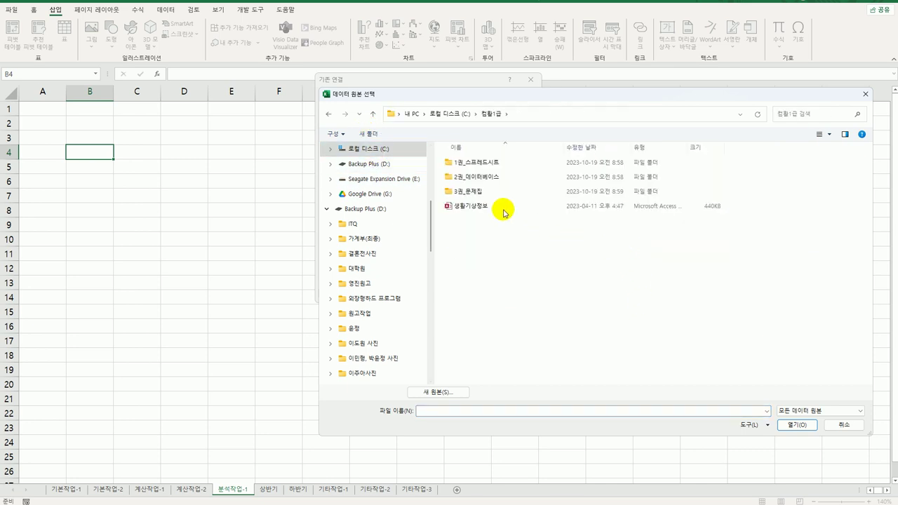
pyautogui.doubleClick(522, 167)
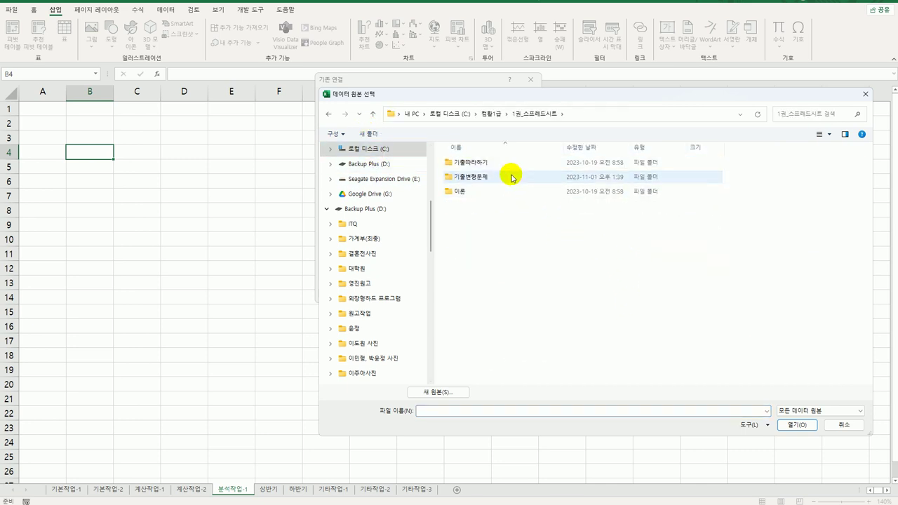
pyautogui.doubleClick(512, 177)
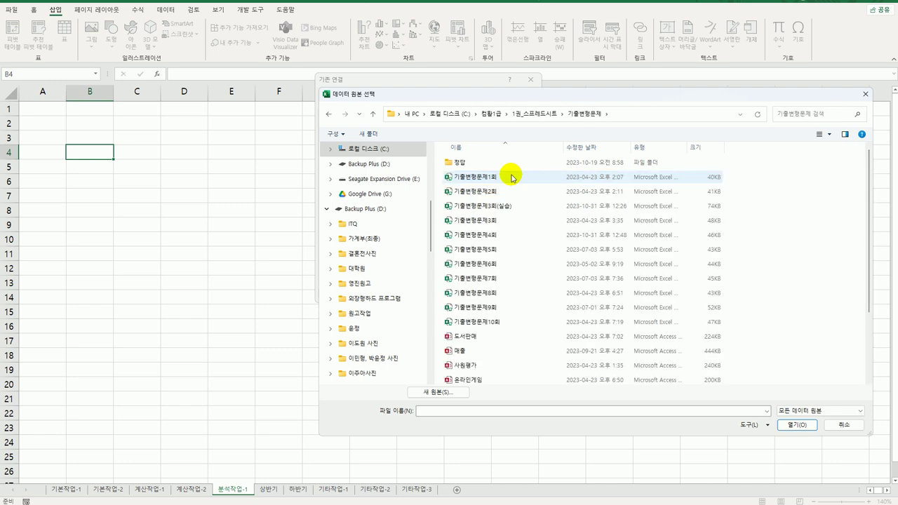
pyautogui.scroll(-2, 503, 343)
pyautogui.click(502, 342)
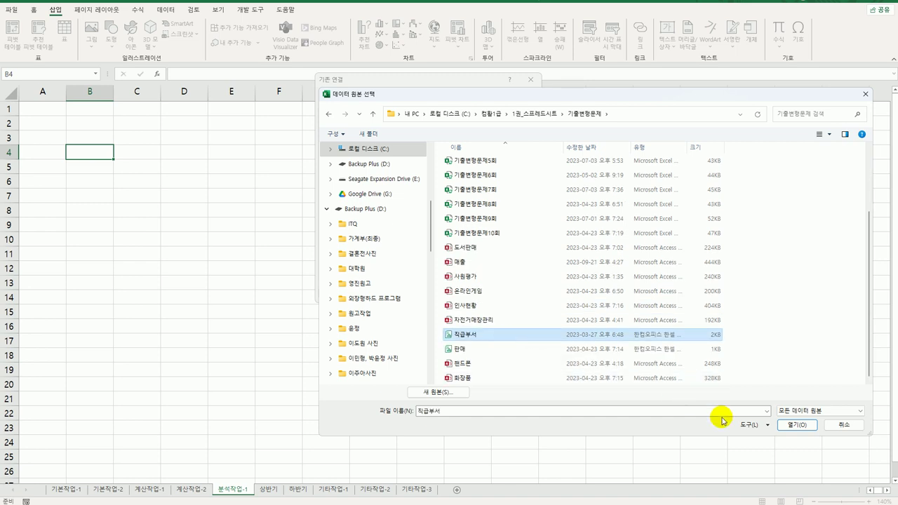
pyautogui.click(783, 425)
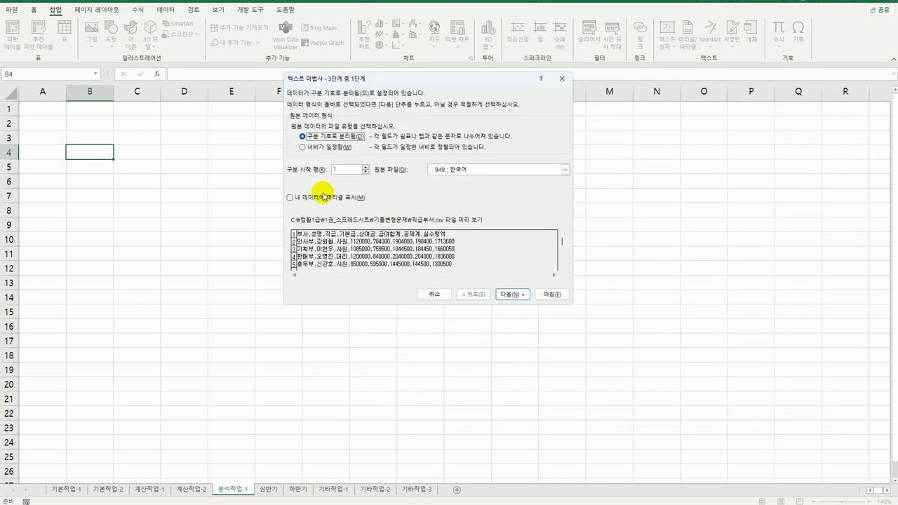
# - Set the text import to treat the first row as headers and to split by comma instead of tab
pyautogui.click(324, 200)
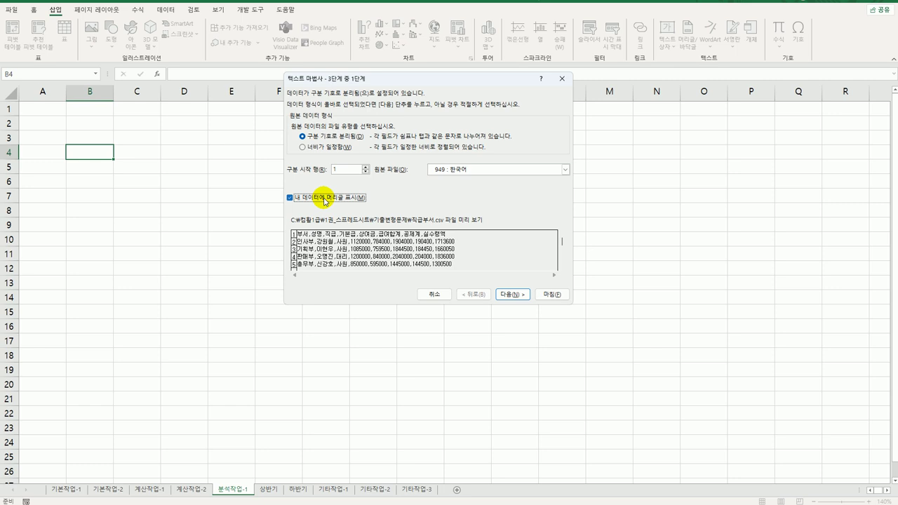
pyautogui.click(504, 298)
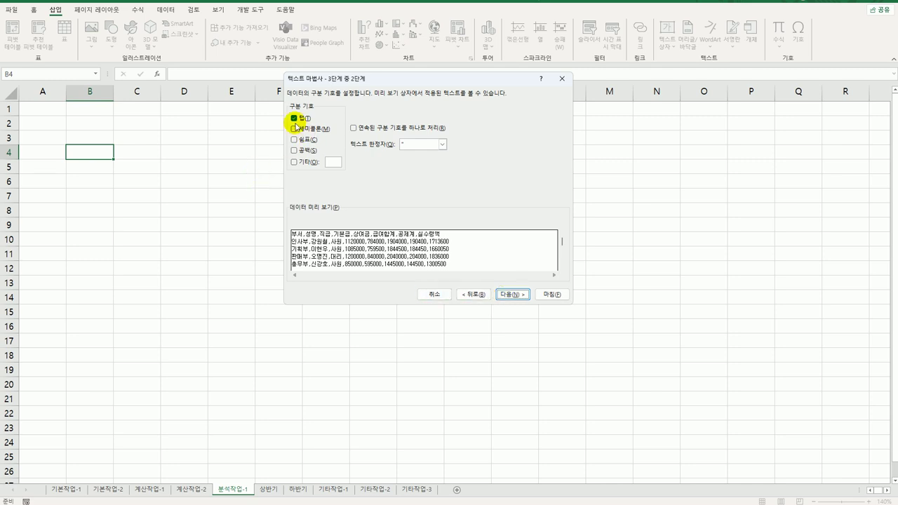
pyautogui.click(294, 119)
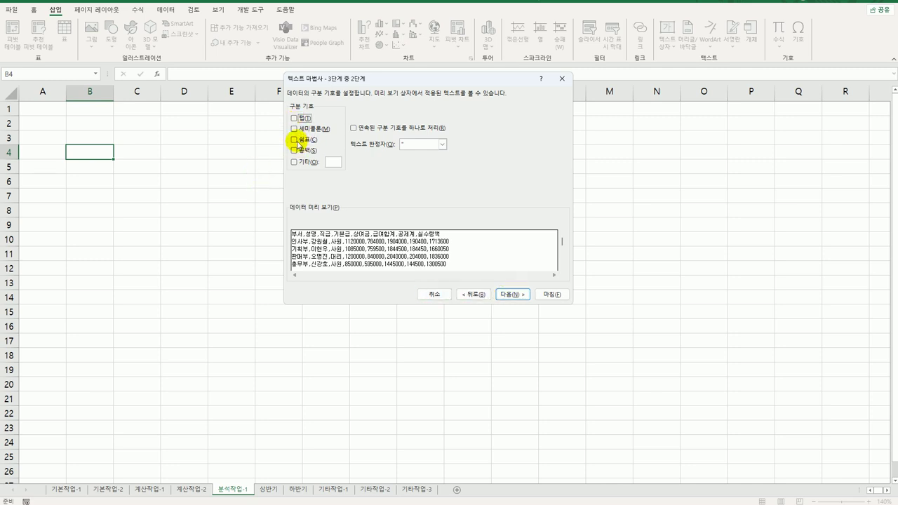
pyautogui.click(295, 139)
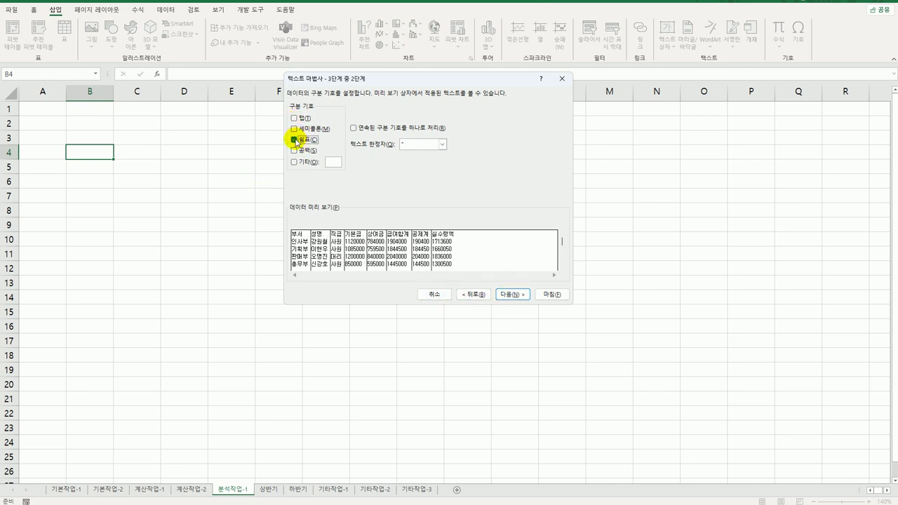
pyautogui.click(518, 296)
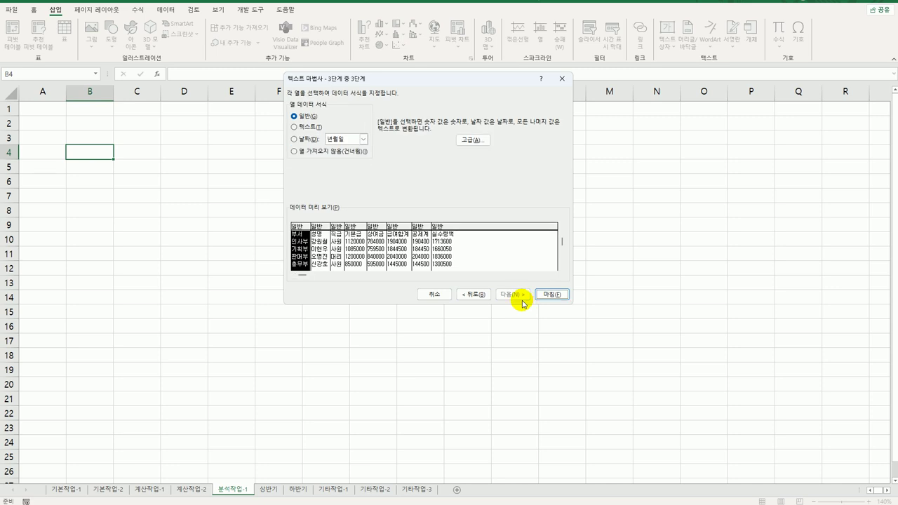
# - Exclude the 성명, 공제계 and 실수령액 columns from the import, finish it and create the pivot table
pyautogui.click(326, 260)
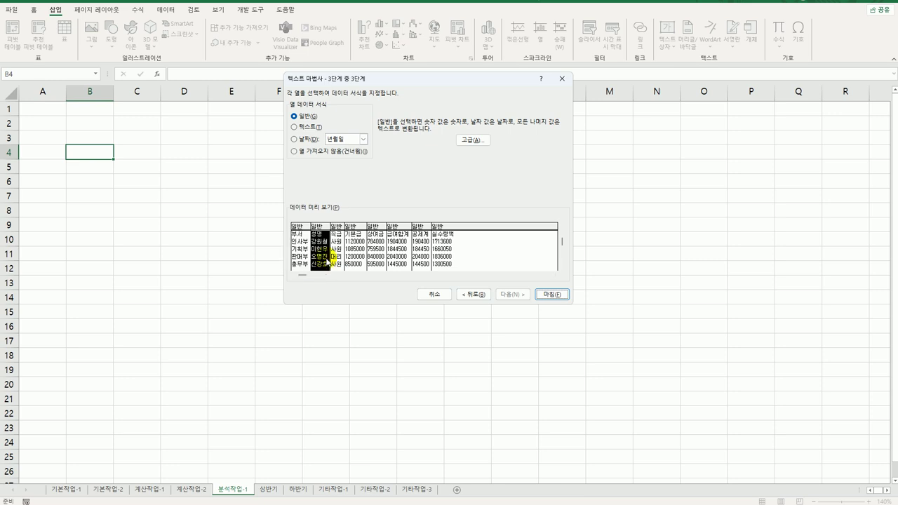
pyautogui.click(333, 153)
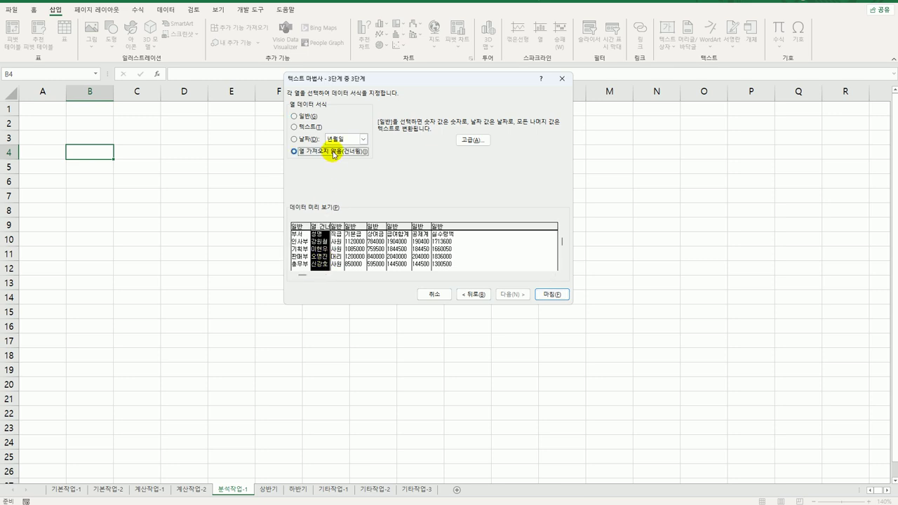
pyautogui.click(338, 254)
pyautogui.click(354, 257)
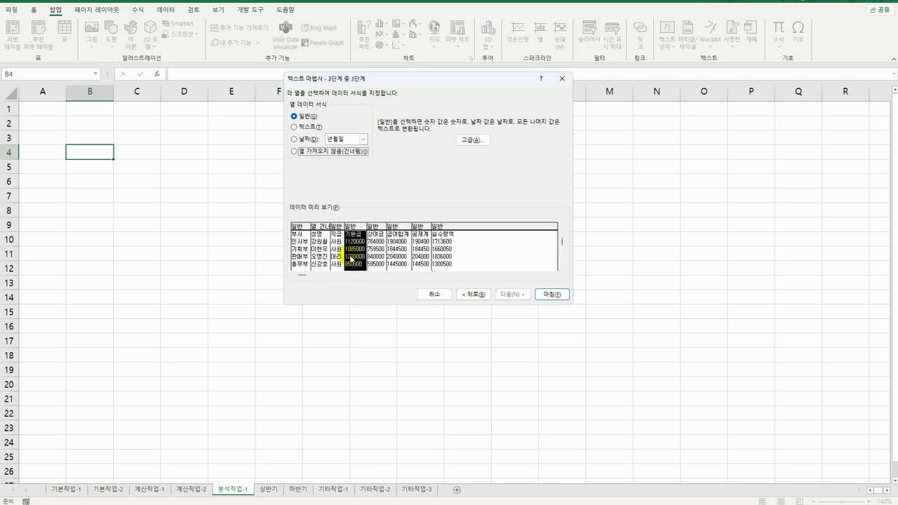
pyautogui.click(377, 258)
pyautogui.click(399, 263)
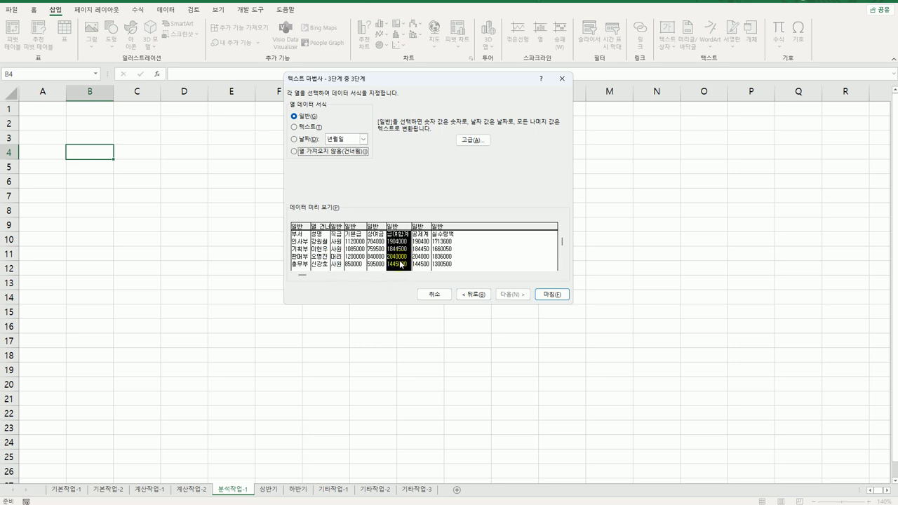
pyautogui.click(423, 262)
pyautogui.click(328, 152)
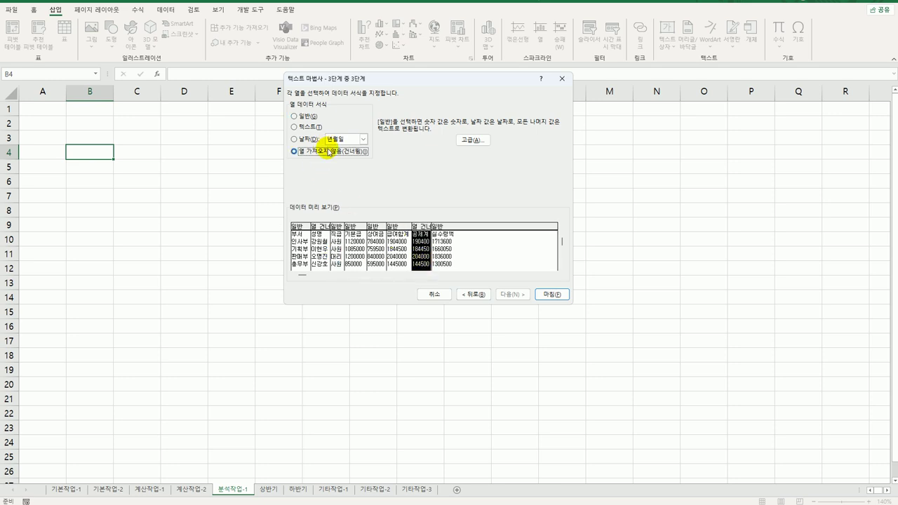
pyautogui.click(439, 257)
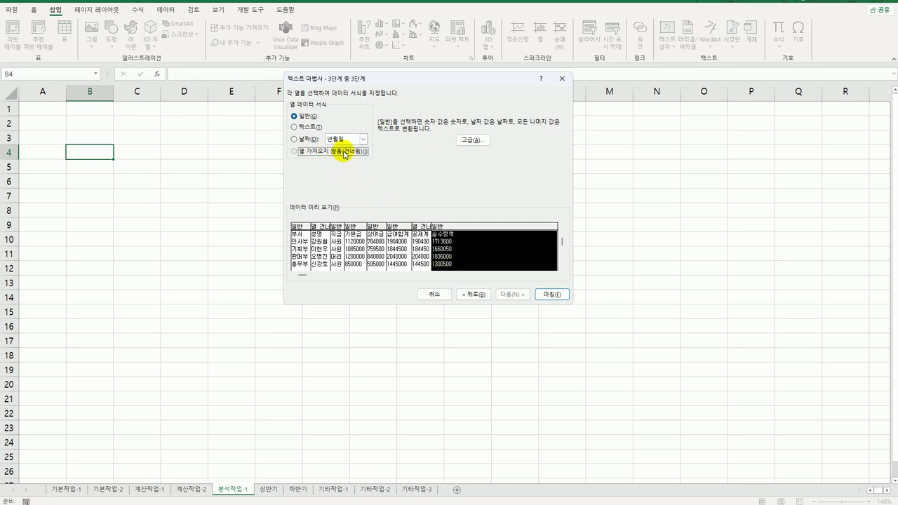
pyautogui.click(344, 153)
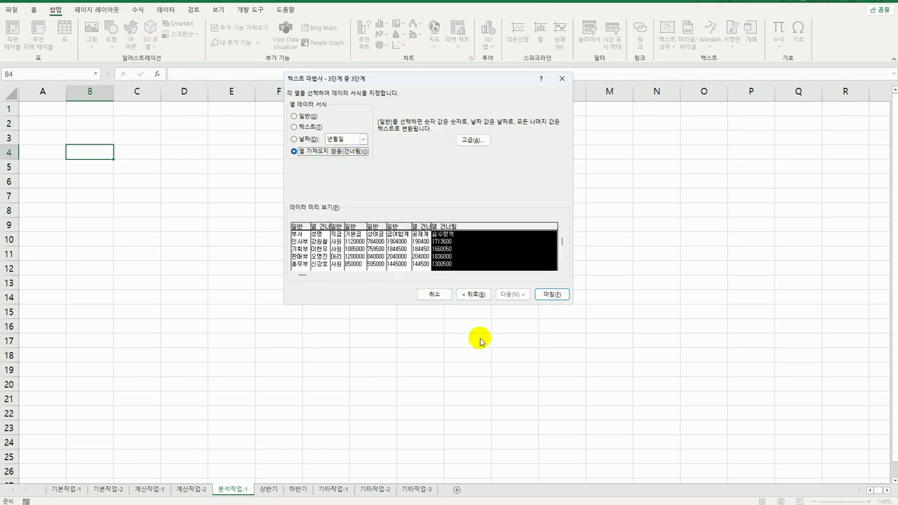
pyautogui.click(561, 294)
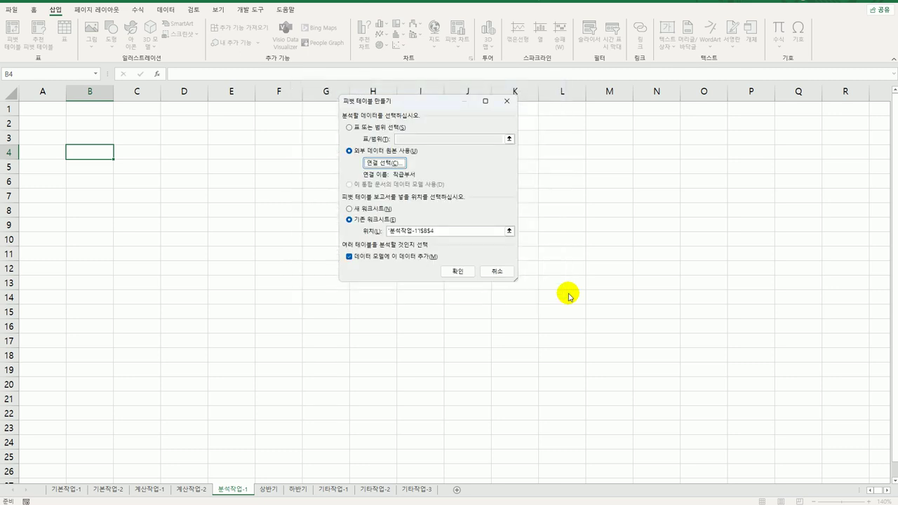
pyautogui.click(457, 271)
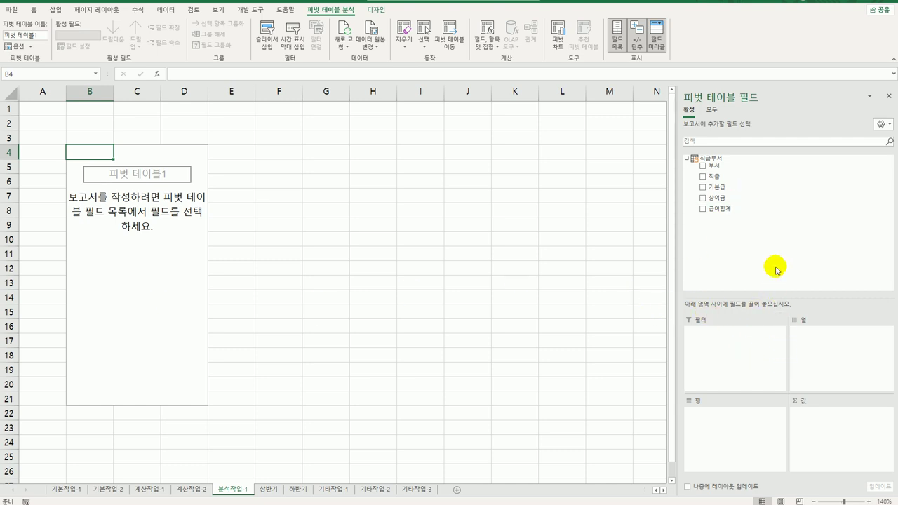
# - Arrange the pivot table with 직급 and Σ 값 in rows, 부서 in columns, and 기본급, 상여금 and 급여합계 as values
pyautogui.moveTo(712, 176); pyautogui.dragTo(730, 440)
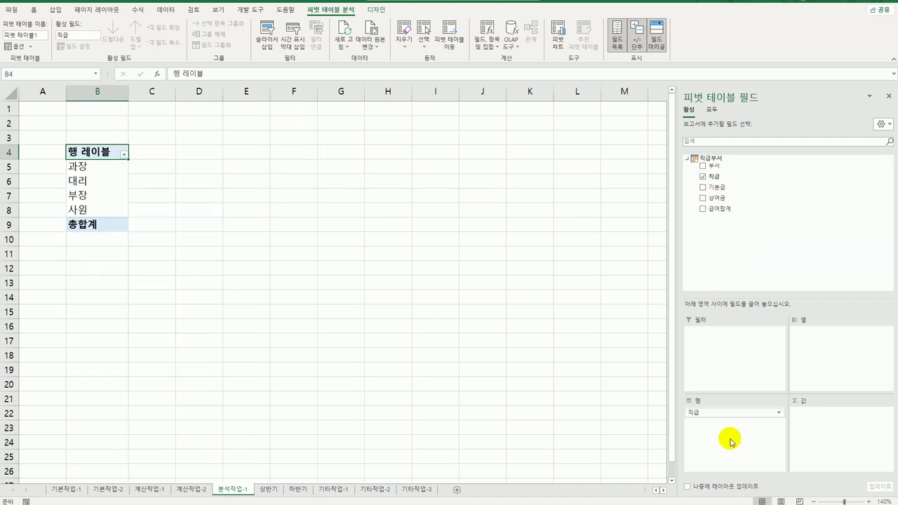
pyautogui.moveTo(732, 172); pyautogui.dragTo(817, 368)
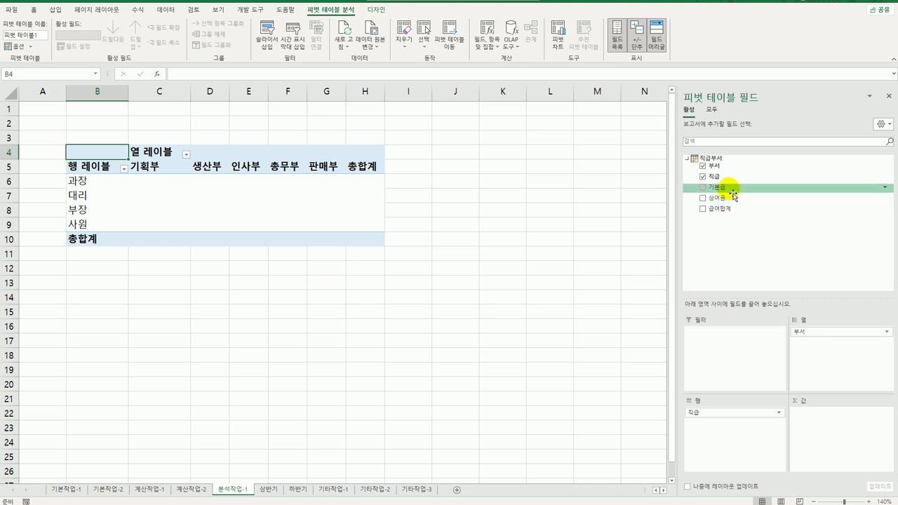
pyautogui.moveTo(733, 193); pyautogui.dragTo(804, 428)
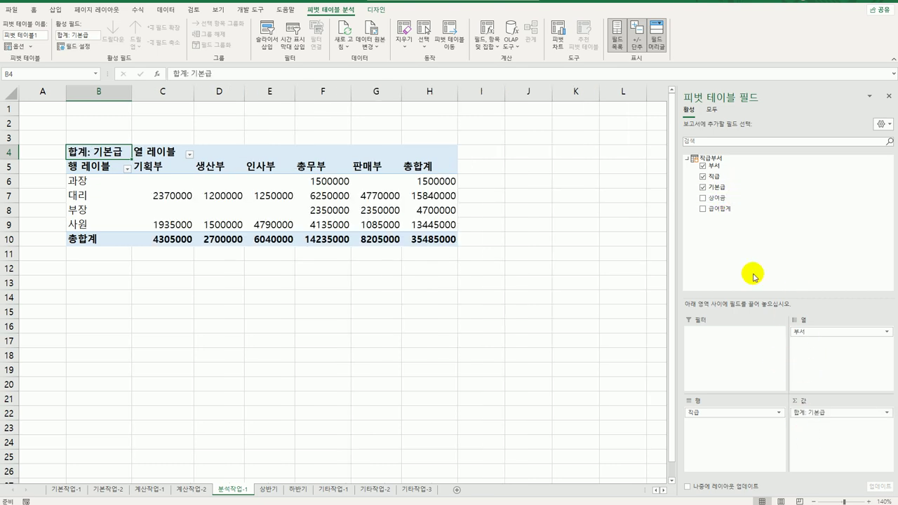
pyautogui.moveTo(734, 200); pyautogui.dragTo(834, 441)
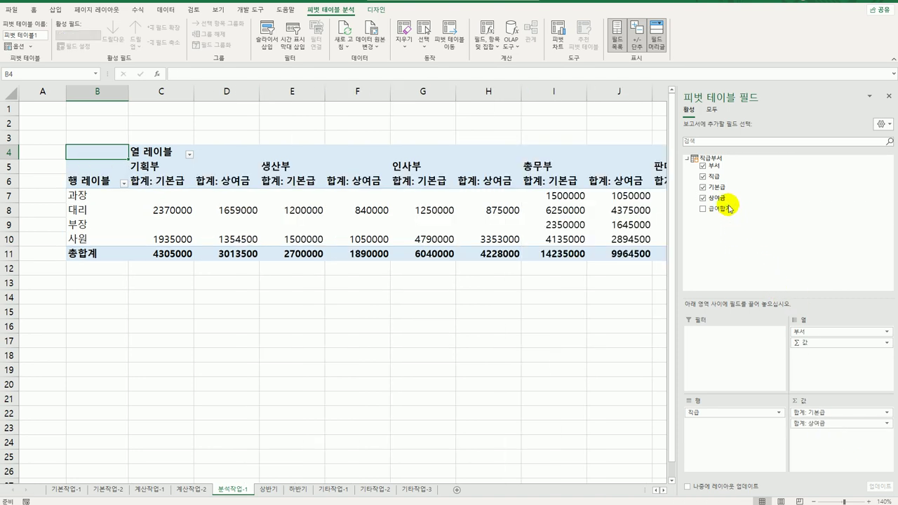
pyautogui.moveTo(730, 208); pyautogui.dragTo(822, 446)
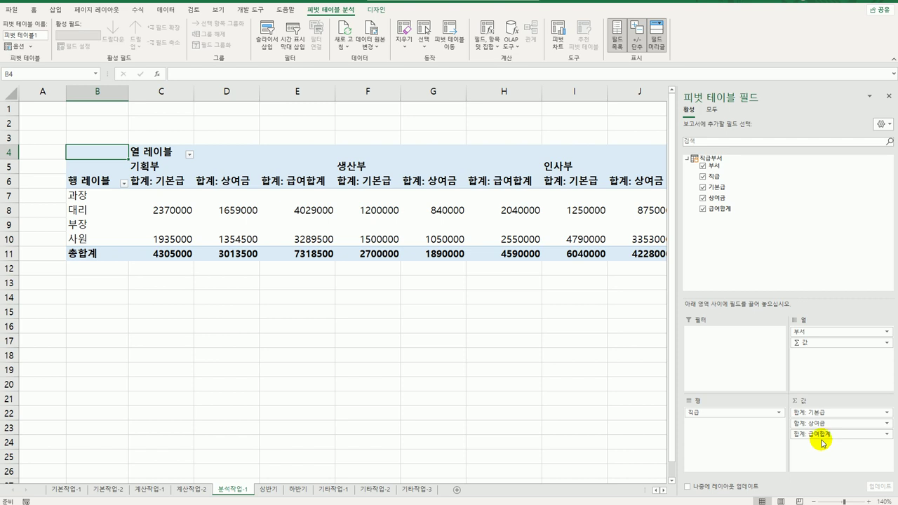
pyautogui.moveTo(822, 442); pyautogui.dragTo(740, 445)
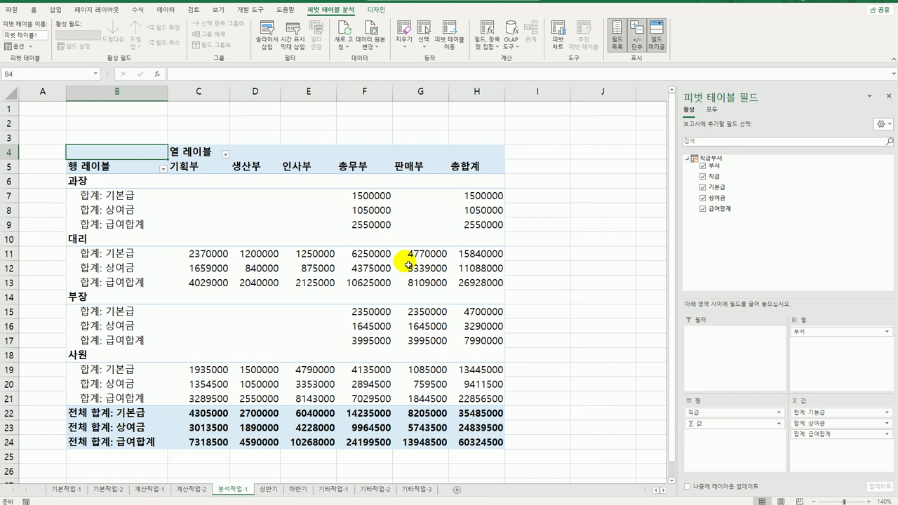
# - Change the pivot table's report layout to tabular form
pyautogui.click(374, 14)
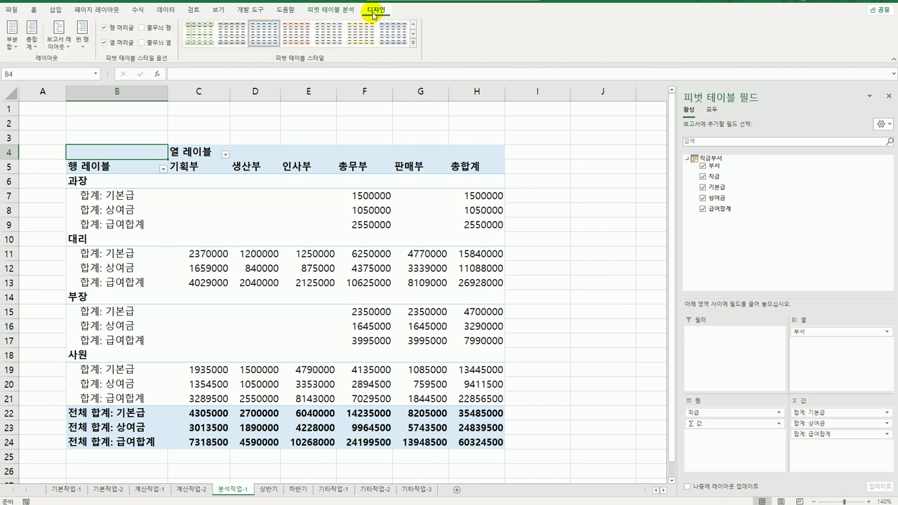
pyautogui.click(63, 43)
pyautogui.click(89, 110)
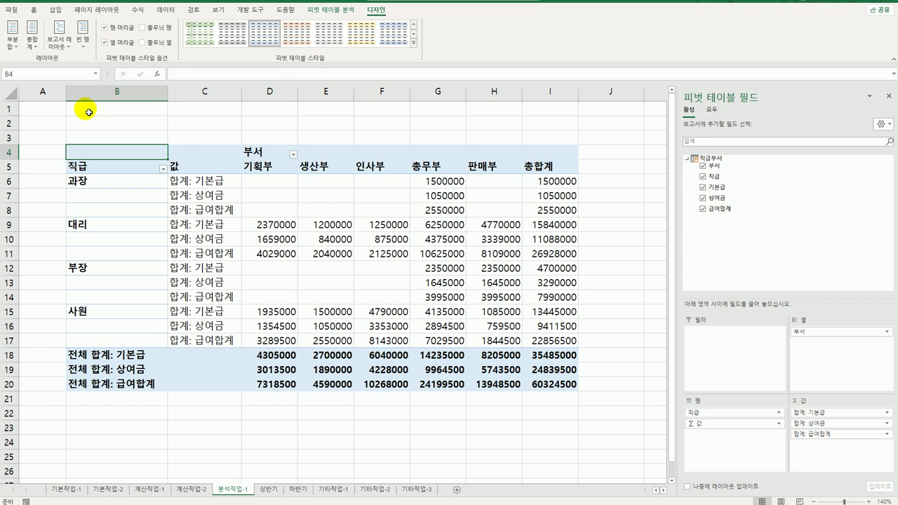
# - Set the pivot table to show grand totals for columns only
pyautogui.click(32, 36)
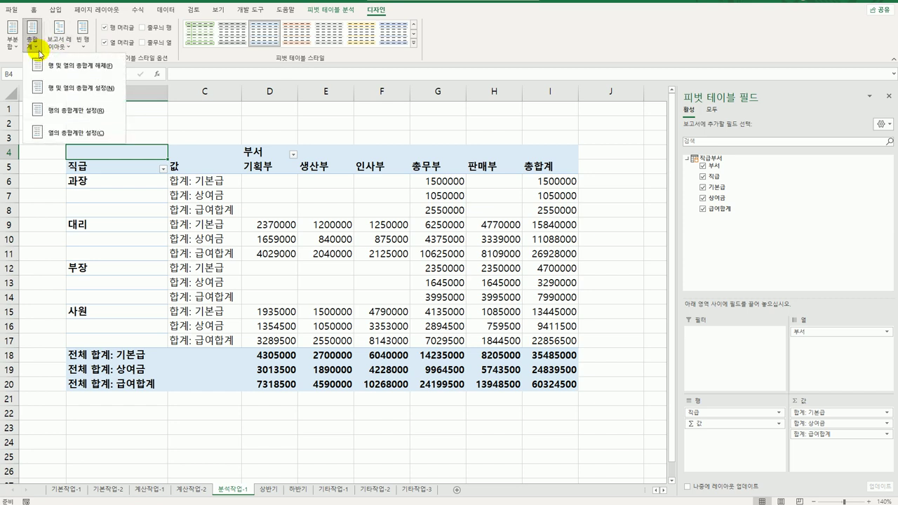
pyautogui.click(65, 135)
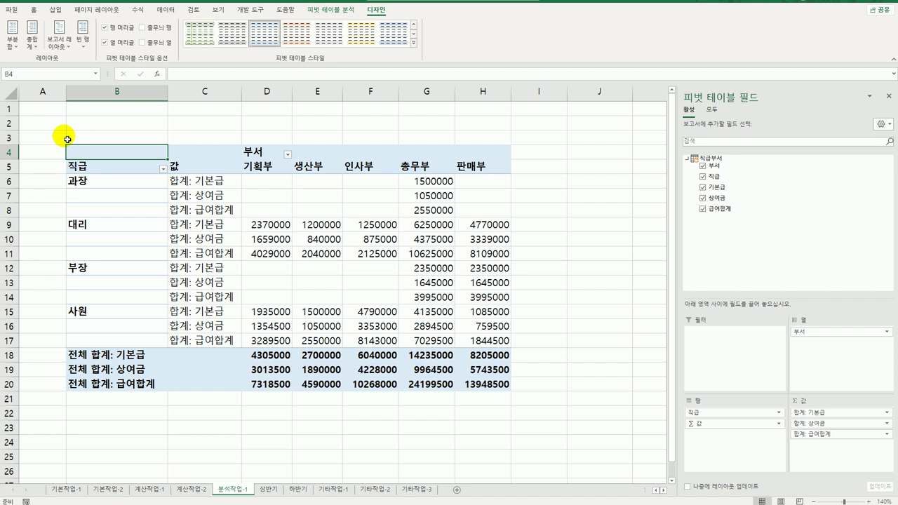
# - Apply the custom number format #,###, to the 합계: 기본급 value field of the pivot table
pyautogui.click(223, 188)
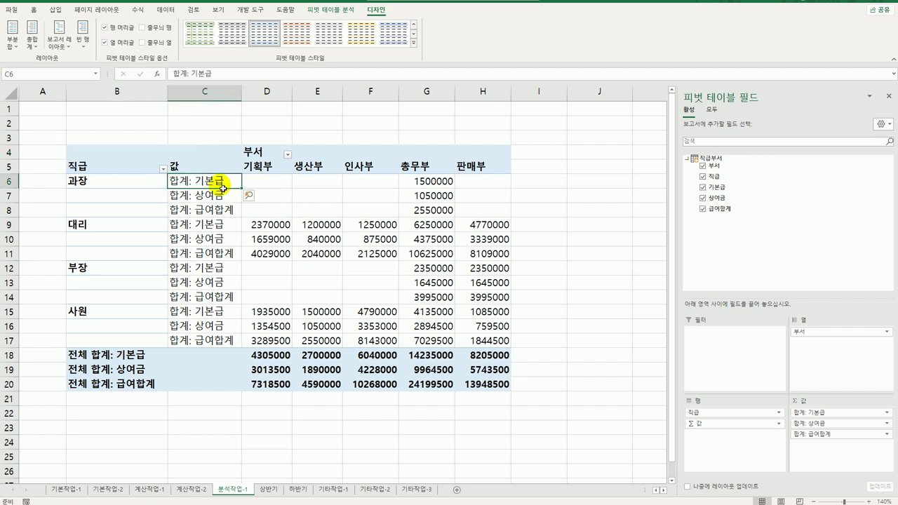
pyautogui.doubleClick(222, 188)
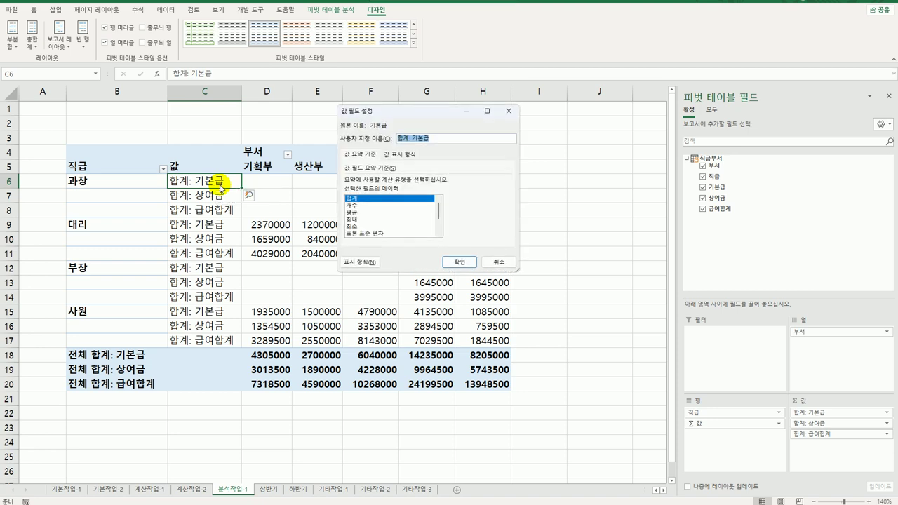
pyautogui.click(363, 263)
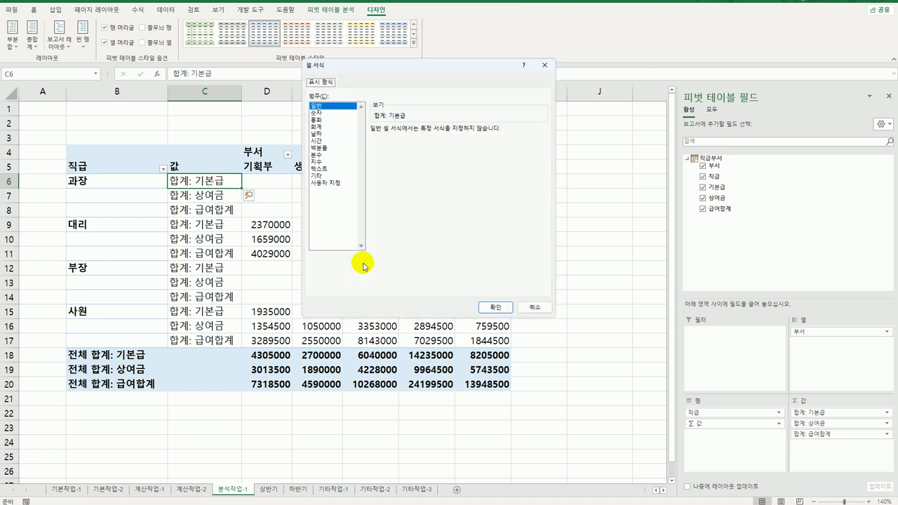
pyautogui.click(318, 112)
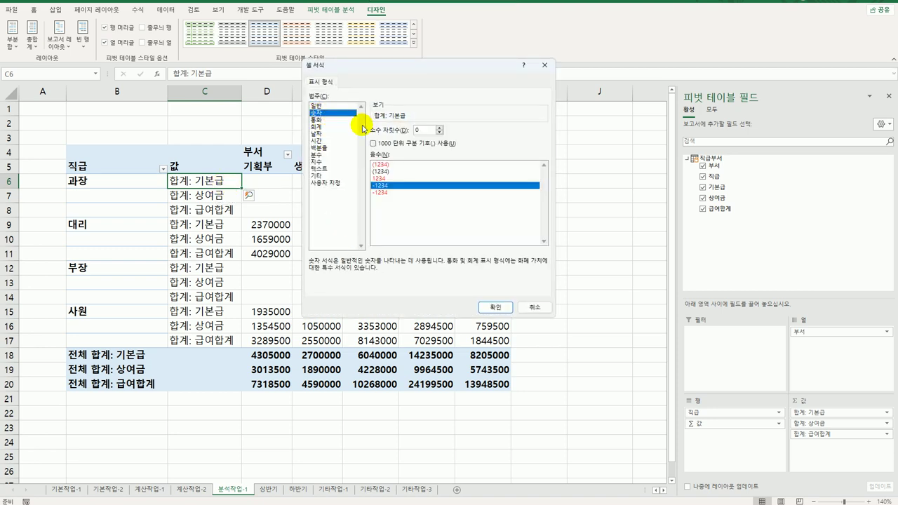
pyautogui.click(344, 183)
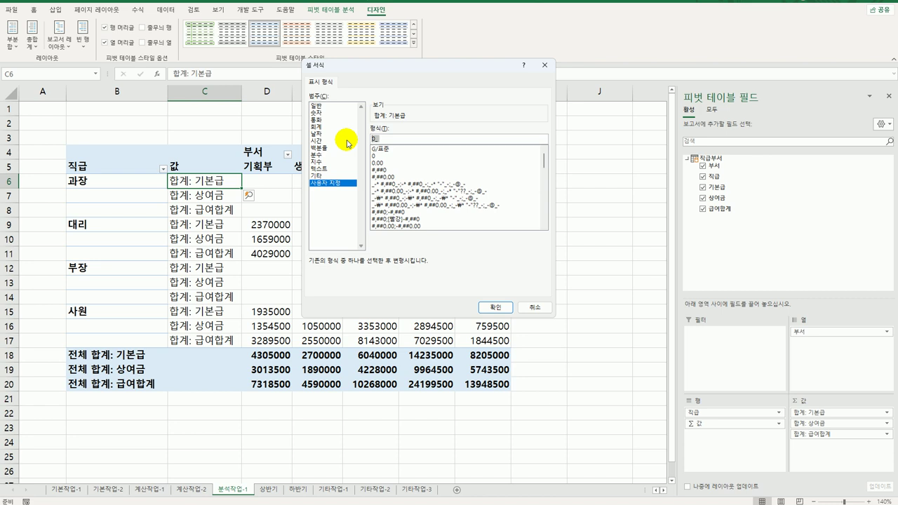
pyautogui.write('#,###')
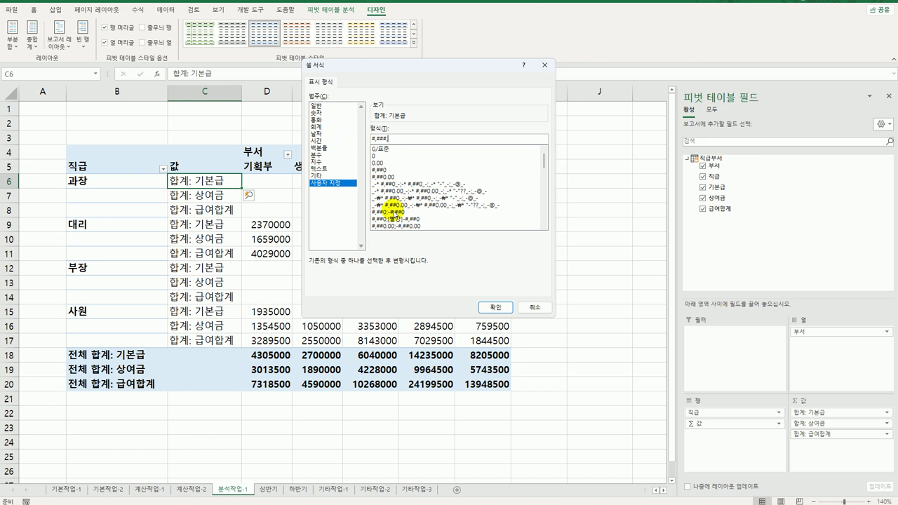
pyautogui.click(491, 307)
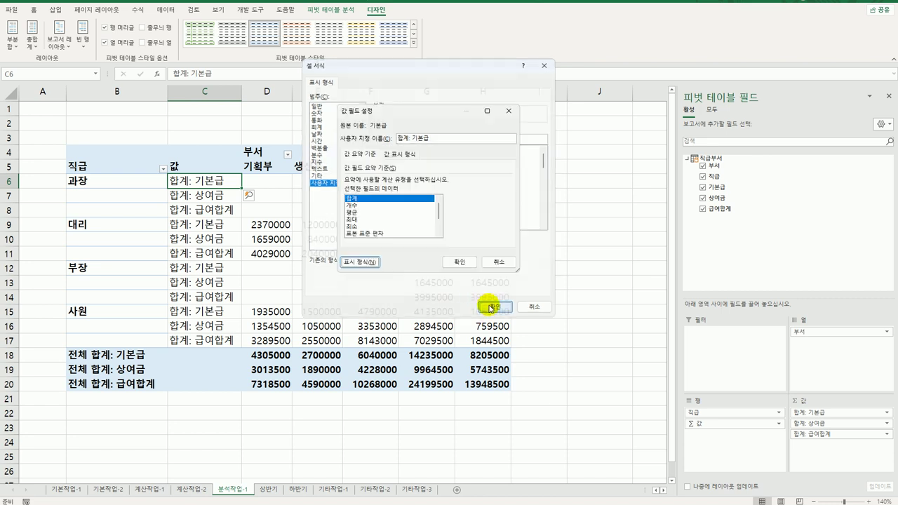
pyautogui.click(460, 262)
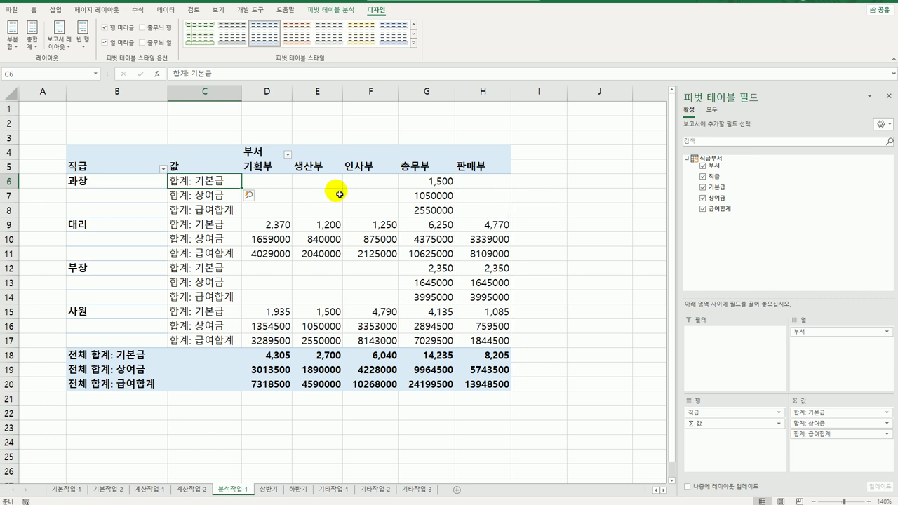
# - Apply the custom number format #,###, to the 합계: 상여금 value field
pyautogui.click(193, 201)
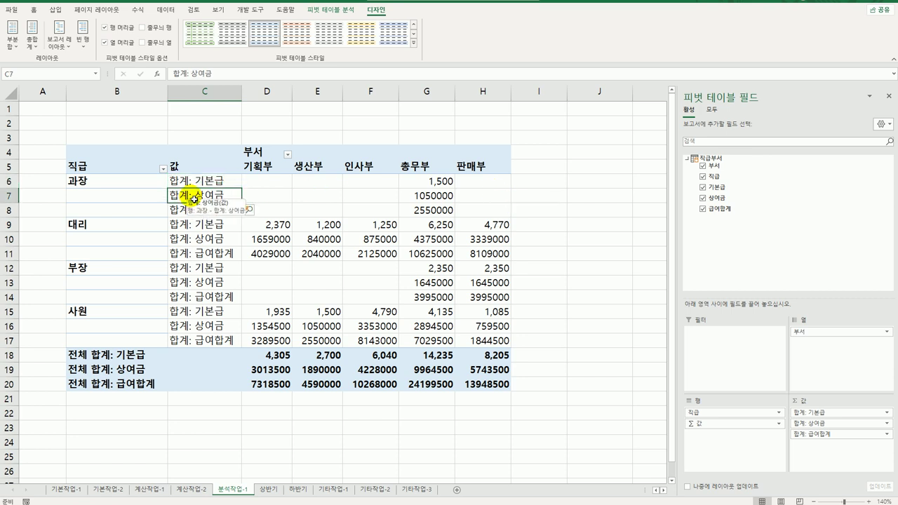
pyautogui.doubleClick(193, 200)
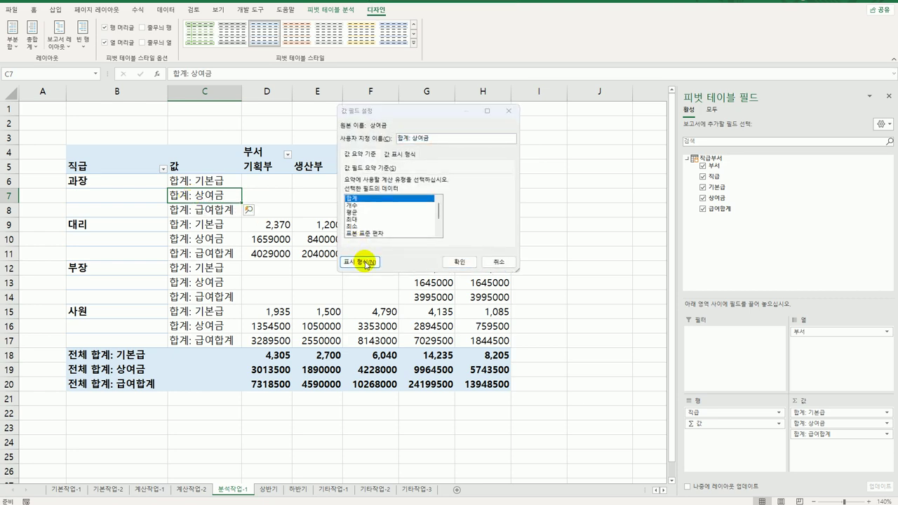
pyautogui.click(361, 263)
pyautogui.click(324, 182)
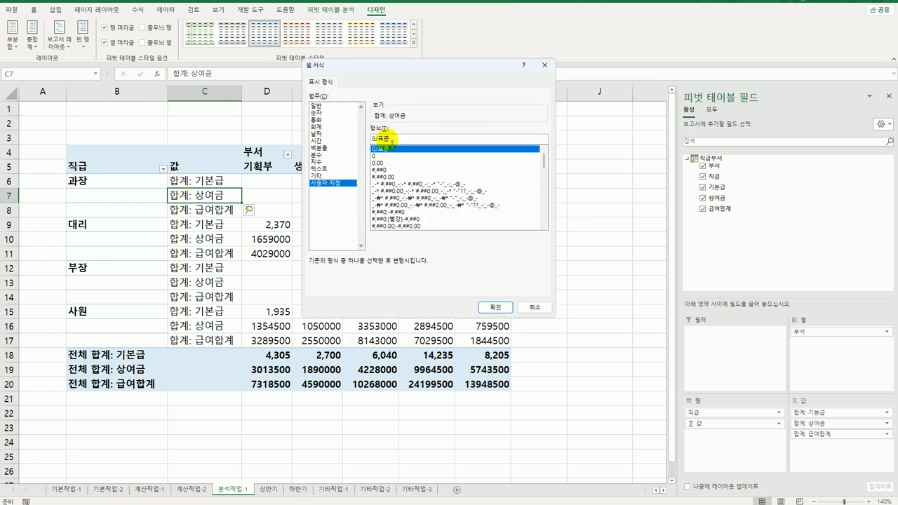
pyautogui.write('#')
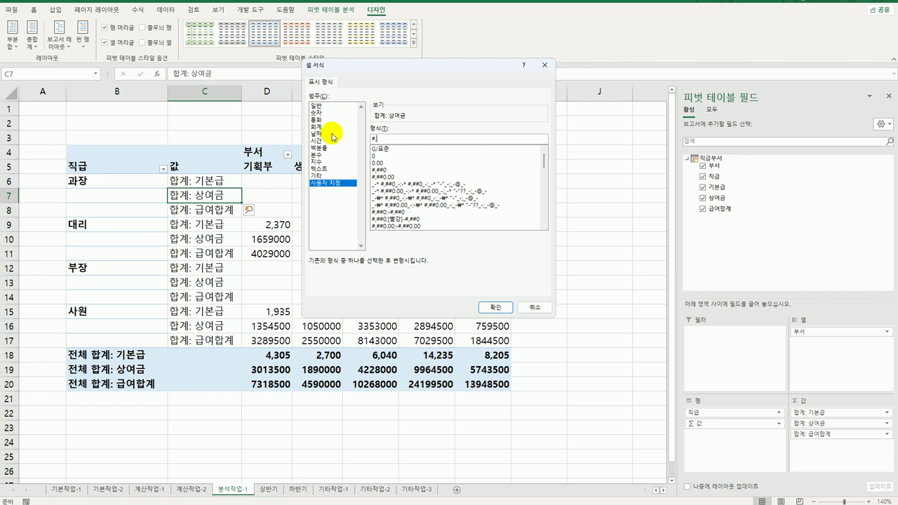
pyautogui.write(',###,')
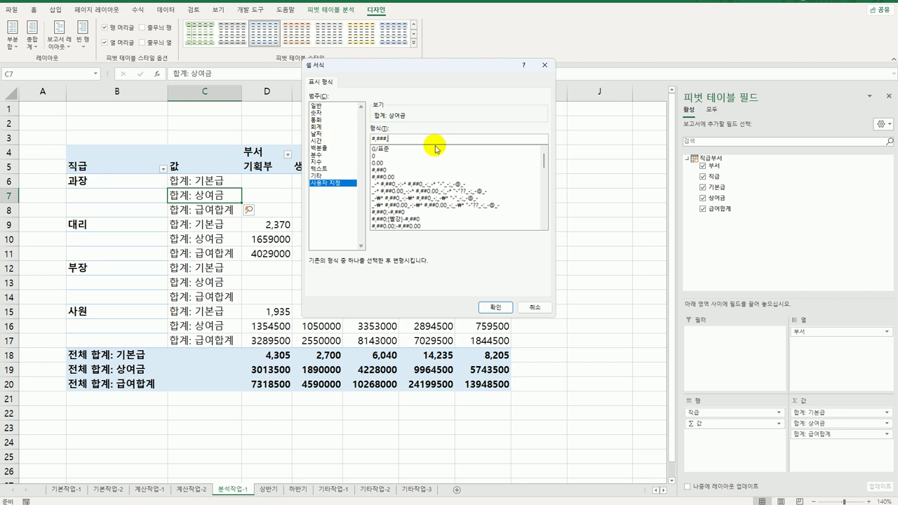
pyautogui.moveTo(438, 68); pyautogui.dragTo(550, 76)
pyautogui.click(609, 318)
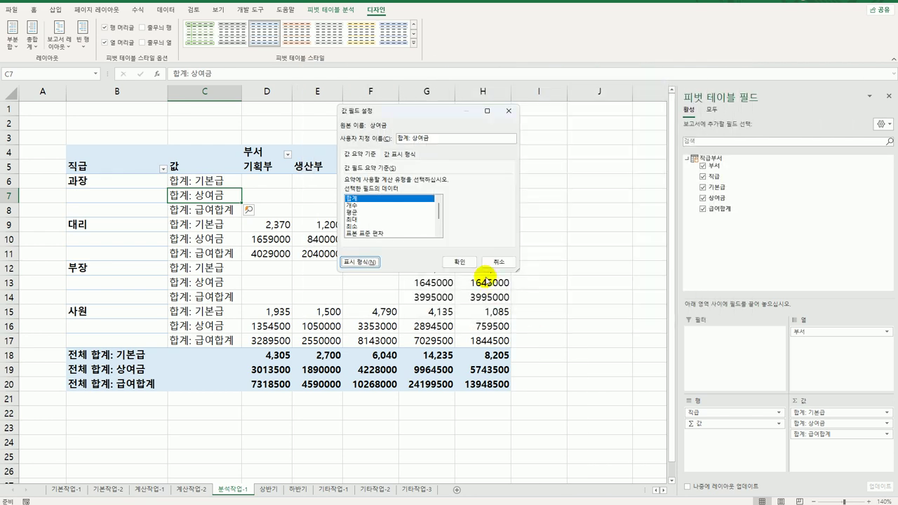
pyautogui.click(473, 265)
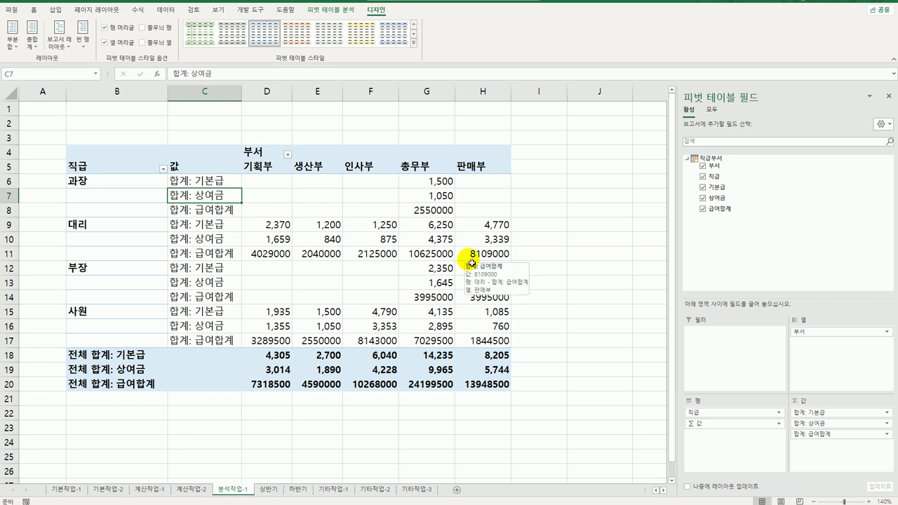
# - Show the 합계: 급여합계 values as a percentage of the column total (열 합계 비율)
pyautogui.click(235, 210)
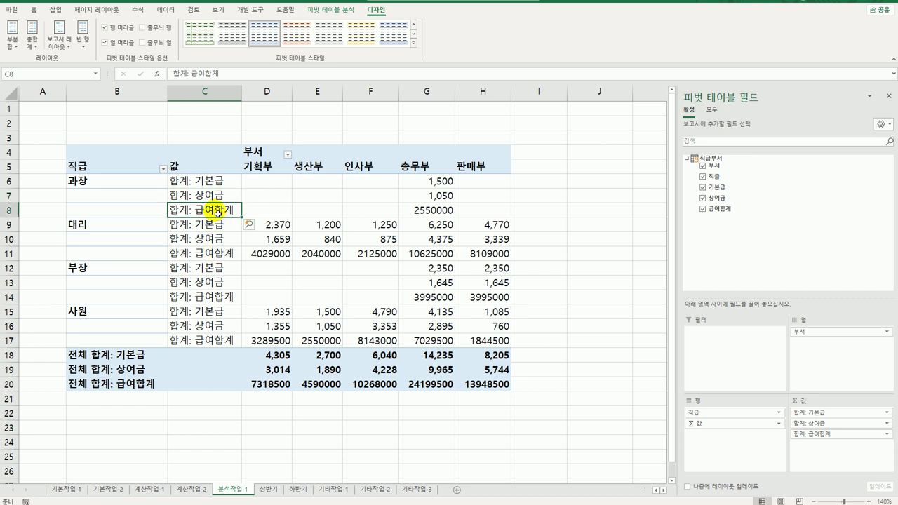
pyautogui.doubleClick(235, 210)
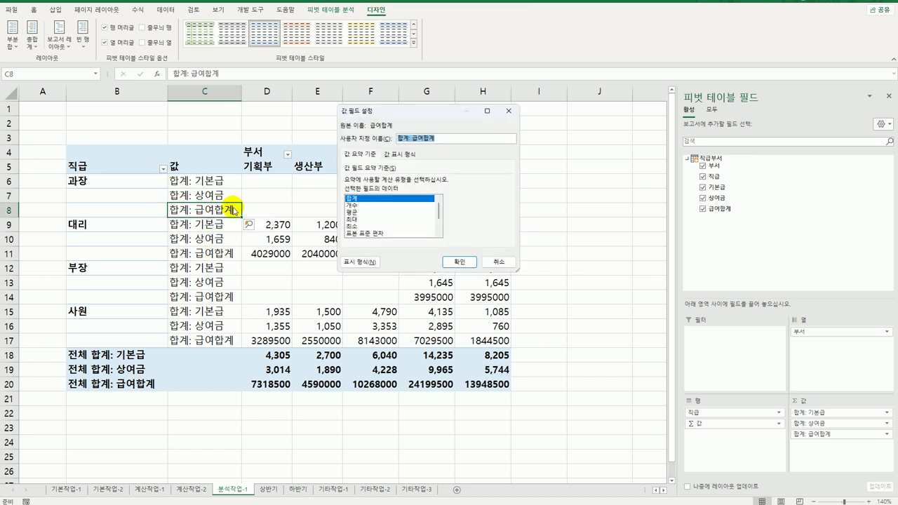
pyautogui.click(399, 154)
pyautogui.click(406, 182)
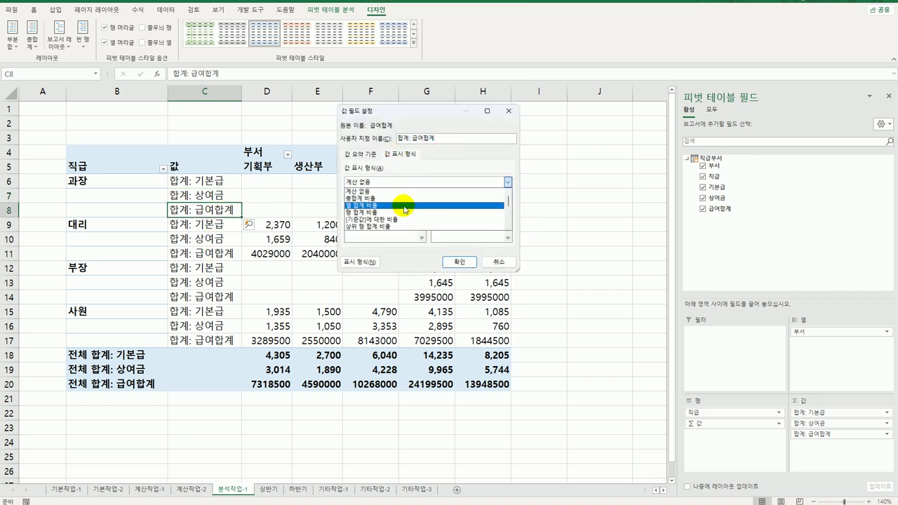
pyautogui.click(406, 204)
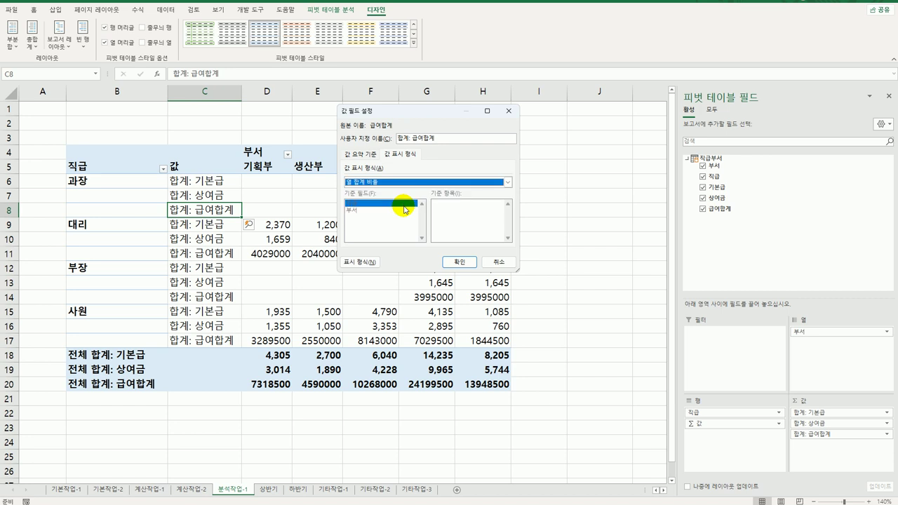
pyautogui.click(460, 262)
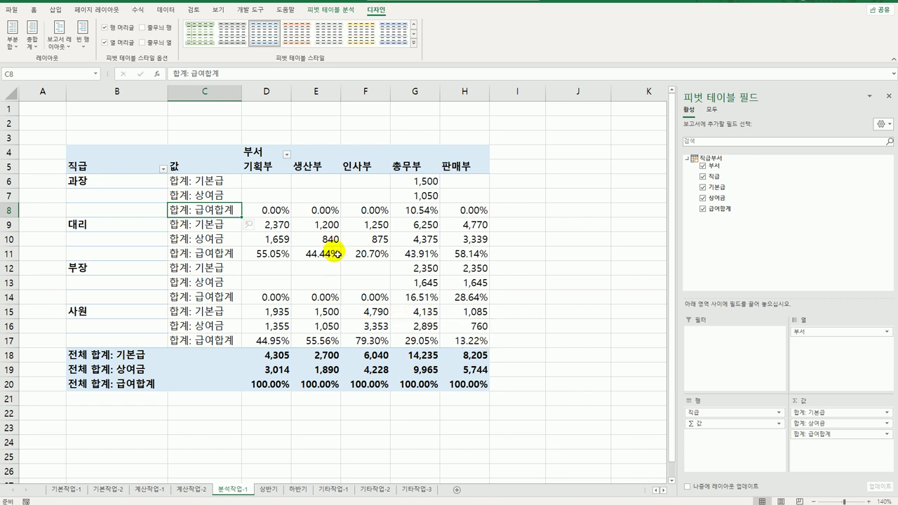
# - Set the pivot table options to display * in empty cells and to merge and center cells with labels
pyautogui.click(268, 199)
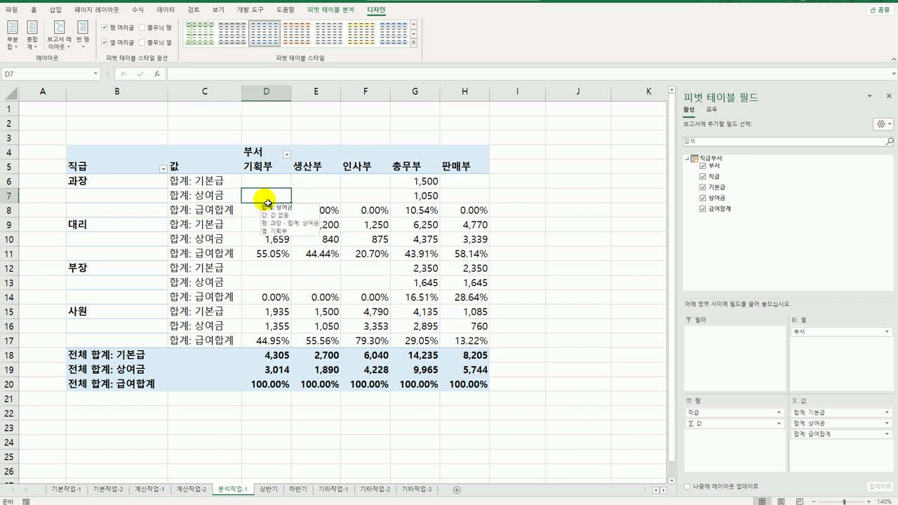
pyautogui.rightClick(267, 200)
pyautogui.click(327, 361)
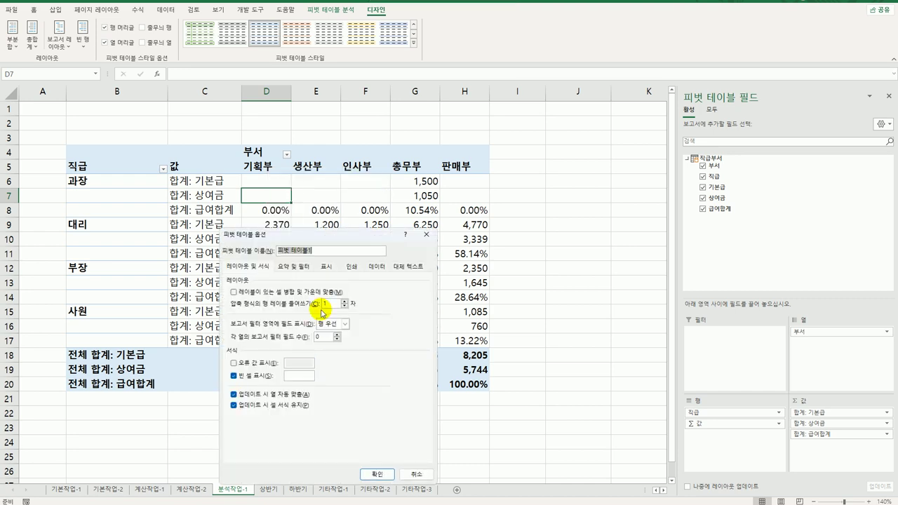
pyautogui.moveTo(337, 237); pyautogui.dragTo(426, 163)
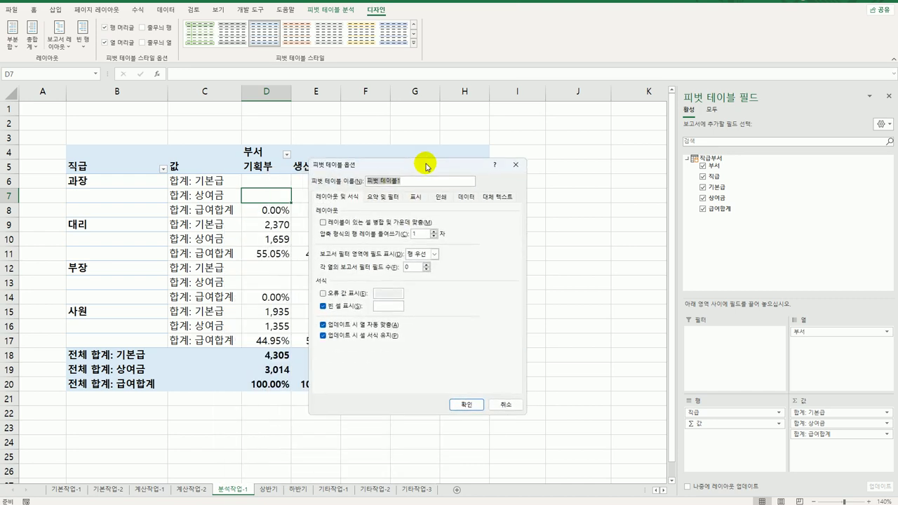
pyautogui.click(394, 307)
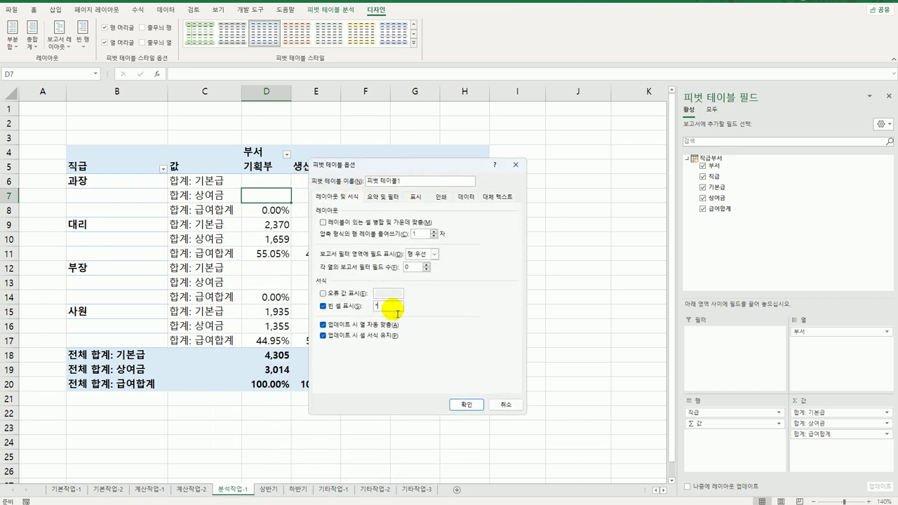
pyautogui.write('*')
pyautogui.click(353, 223)
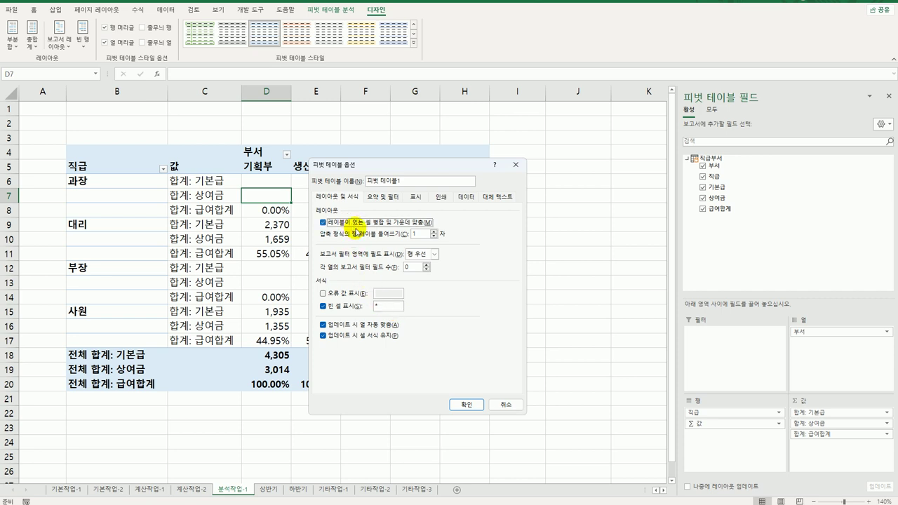
pyautogui.click(466, 406)
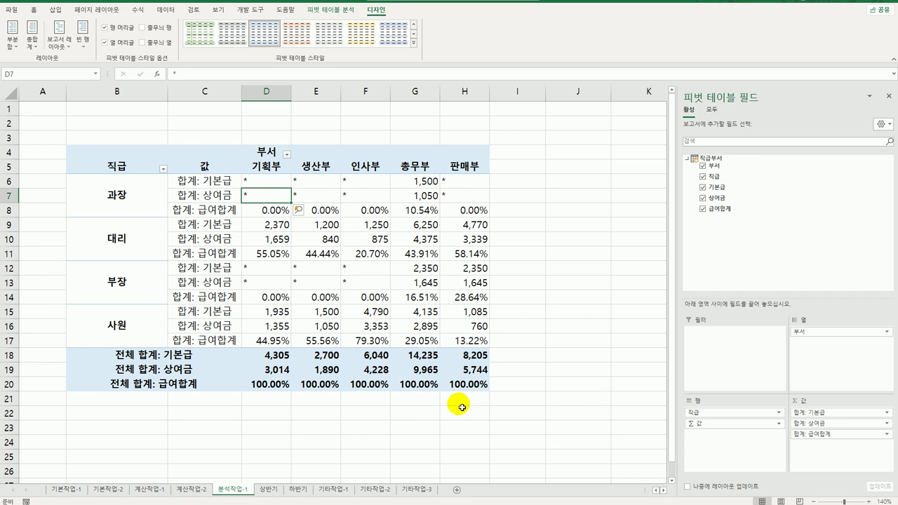
# - Start splitting B2:B22 on the 상반기 sheet into columns as delimited text, with comma (쉼표) as the only delimiter
pyautogui.click(271, 491)
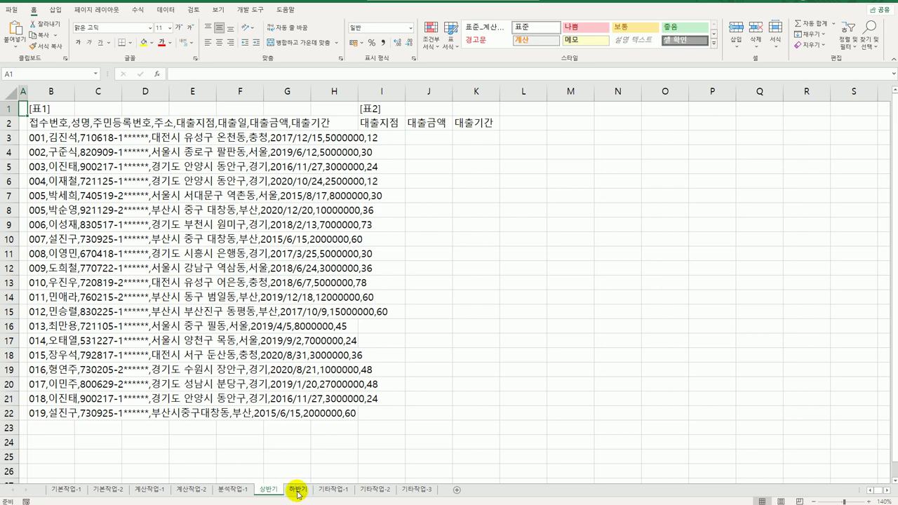
pyautogui.click(296, 490)
pyautogui.click(270, 489)
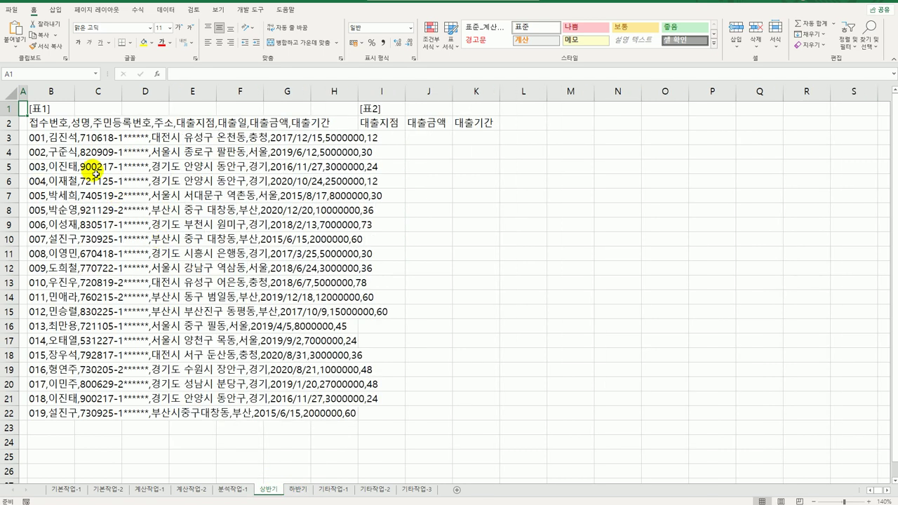
pyautogui.moveTo(56, 123); pyautogui.dragTo(69, 415)
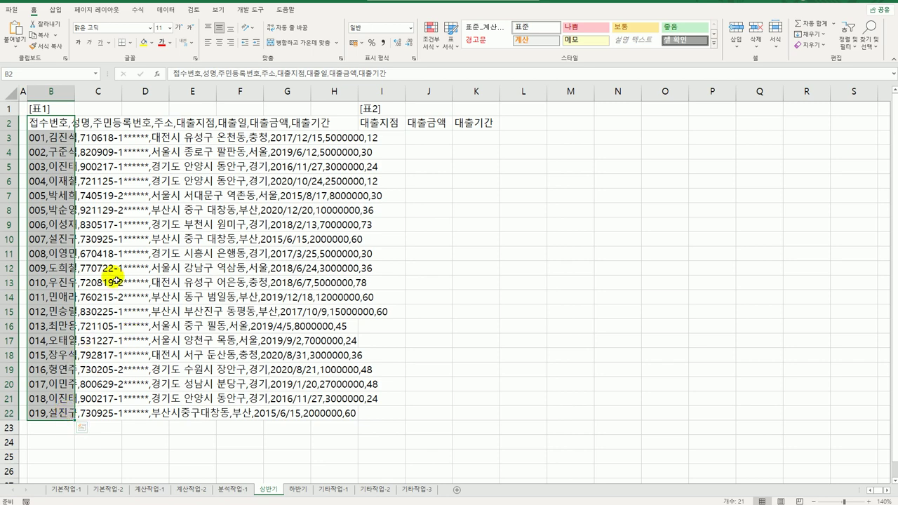
pyautogui.click(162, 14)
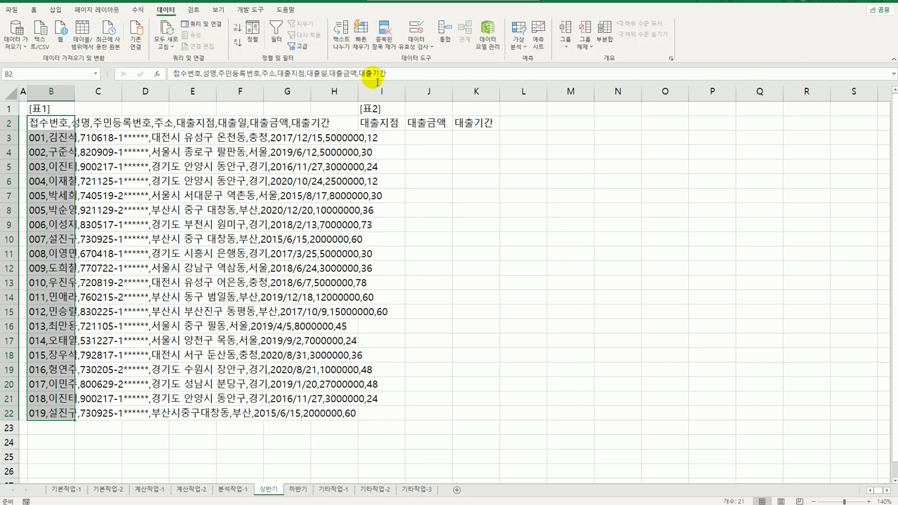
pyautogui.click(341, 34)
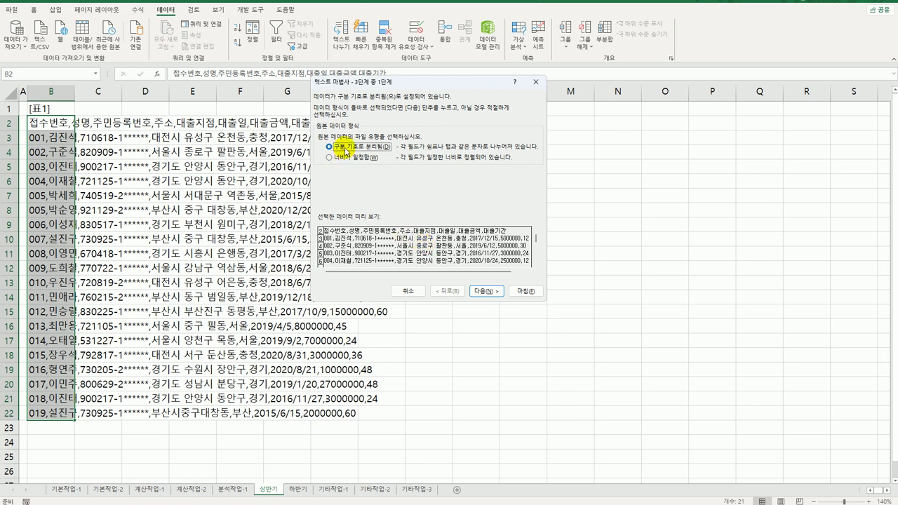
pyautogui.click(487, 290)
pyautogui.click(321, 121)
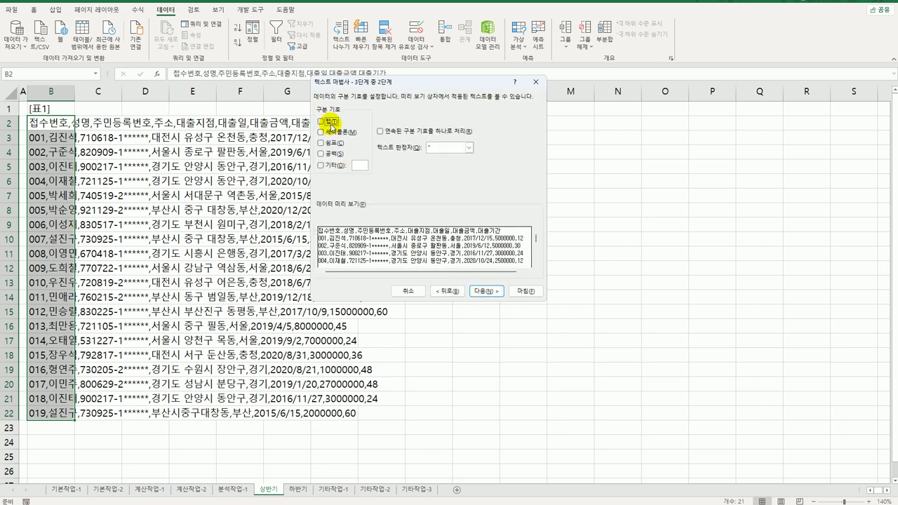
pyautogui.click(321, 143)
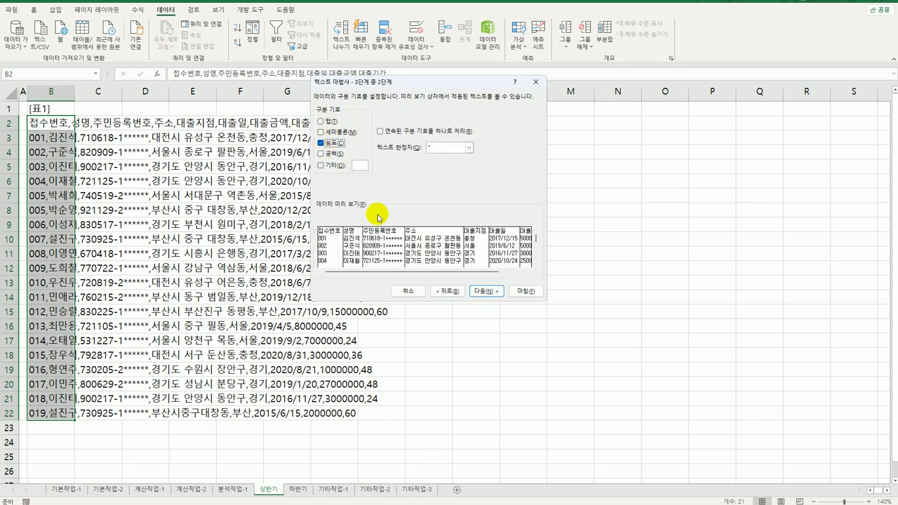
# - Exclude the 주민등록번호 and 대출일 columns from the import and finish splitting the text in place at B2
pyautogui.click(481, 293)
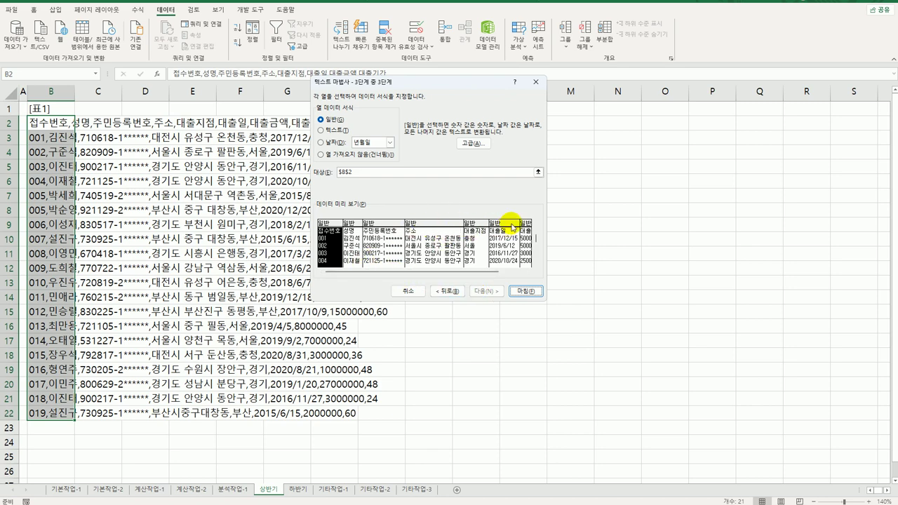
pyautogui.click(393, 227)
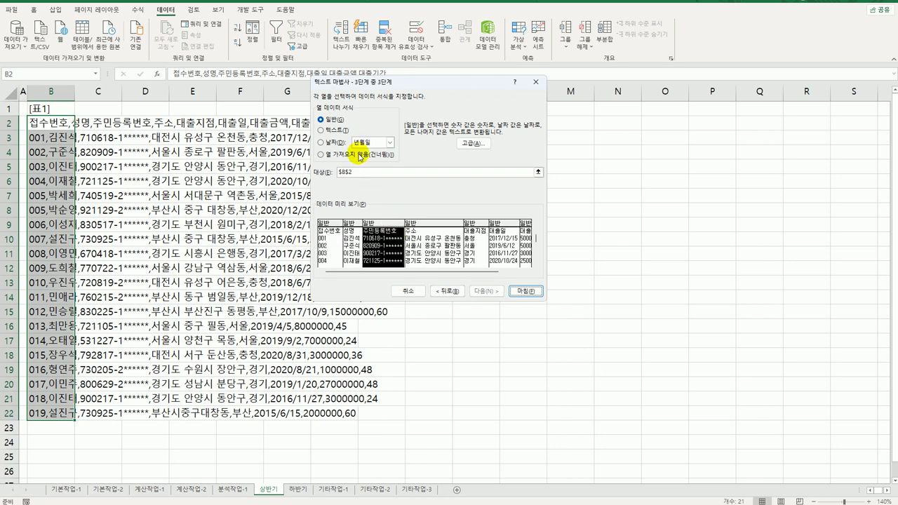
pyautogui.click(361, 156)
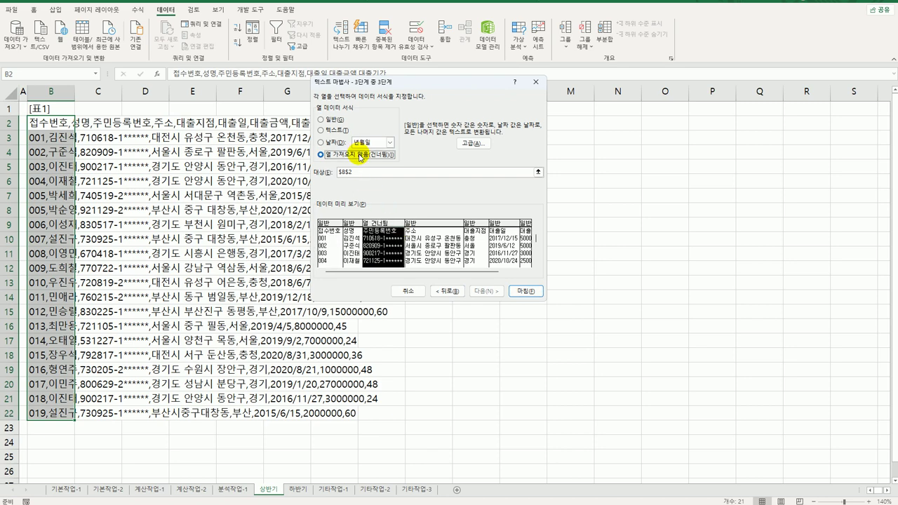
pyautogui.click(503, 224)
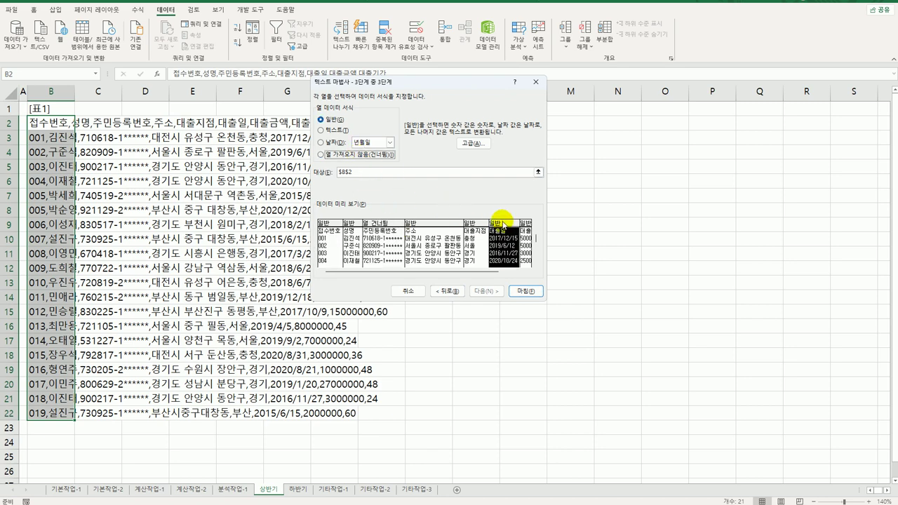
pyautogui.click(360, 160)
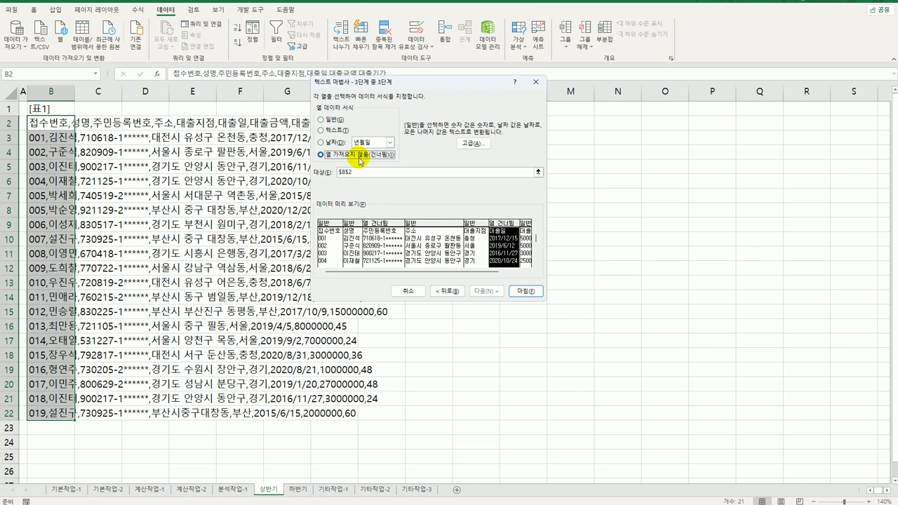
pyautogui.click(519, 291)
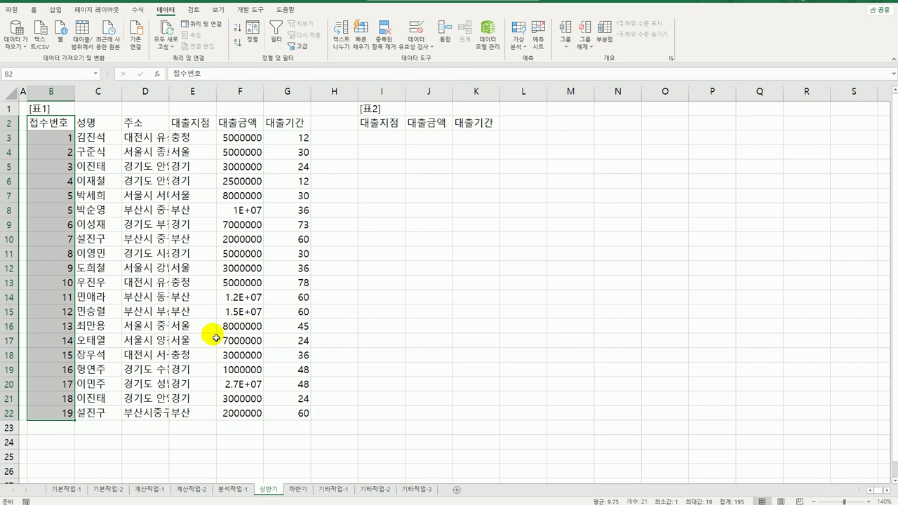
# - Widen the 대출금액 column to fit its full amounts and auto-fit the 주소 column on the 상반기 sheet
pyautogui.moveTo(50, 132); pyautogui.dragTo(66, 414)
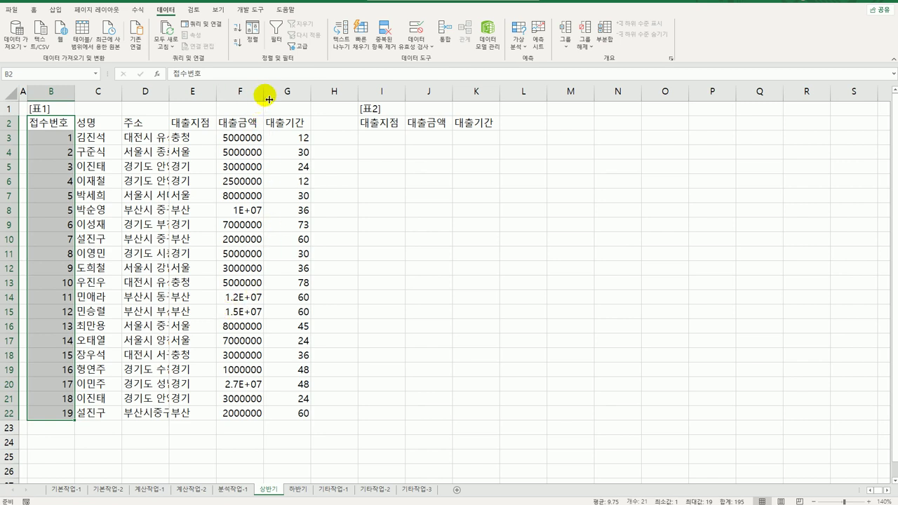
pyautogui.moveTo(263, 92)
pyautogui.mouseDown()
pyautogui.moveTo(285, 100)
pyautogui.moveTo(279, 93)
pyautogui.mouseUp()
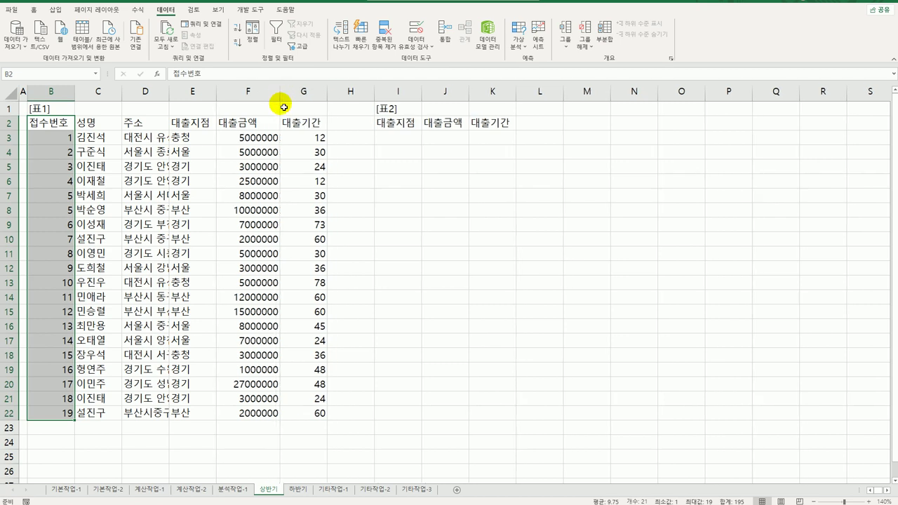
pyautogui.click(298, 490)
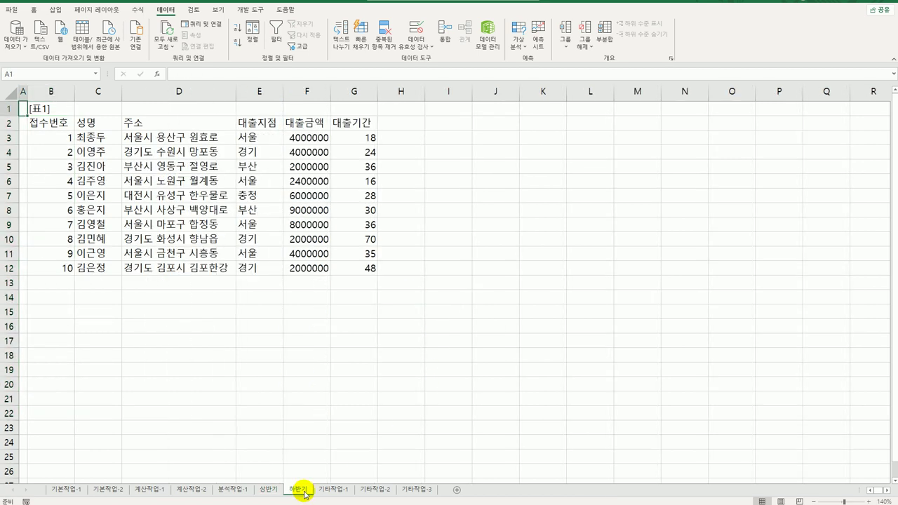
pyautogui.click(269, 490)
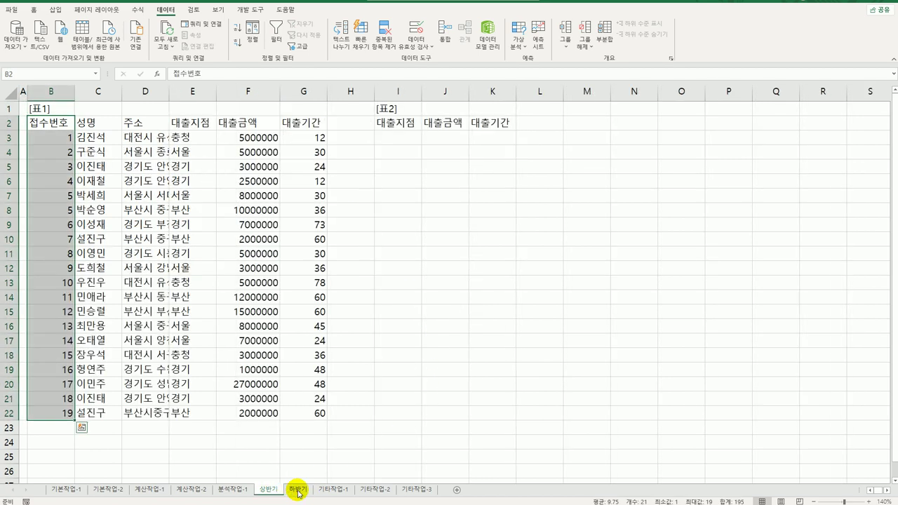
pyautogui.moveTo(175, 101); pyautogui.dragTo(174, 100)
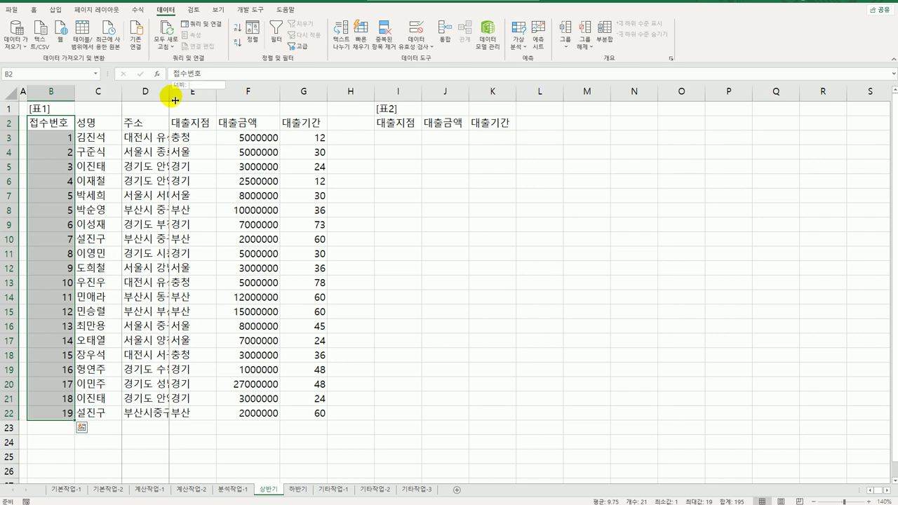
pyautogui.doubleClick(175, 100)
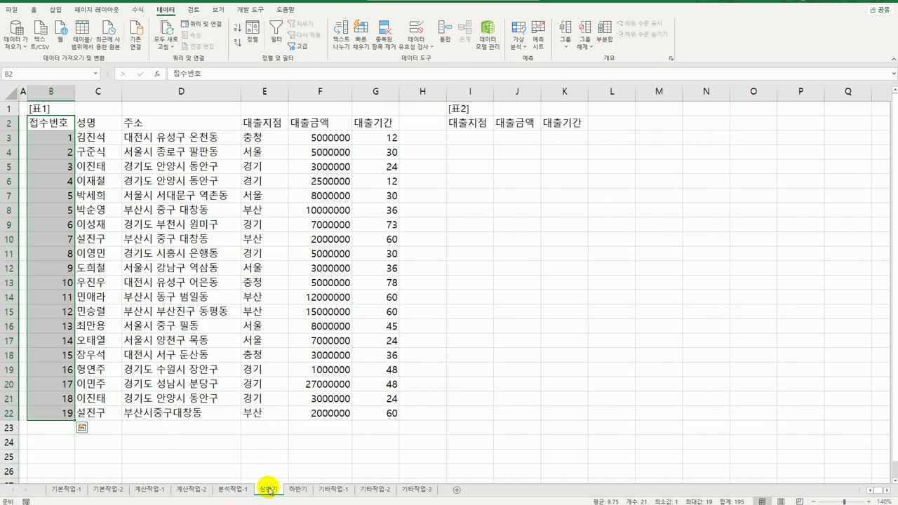
# - Start a data consolidation (통합) on the 표2 headers I2:K2 with 평균 as the function
pyautogui.click(480, 129)
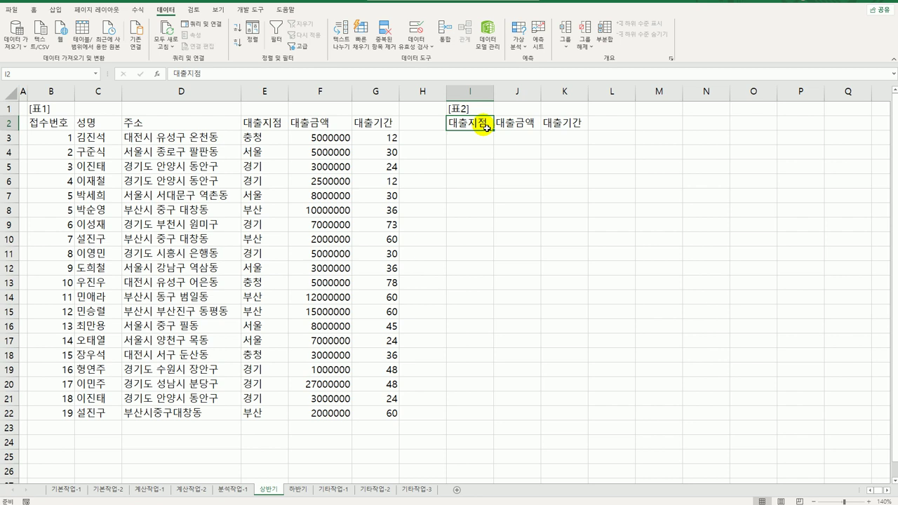
pyautogui.moveTo(483, 128); pyautogui.dragTo(560, 129)
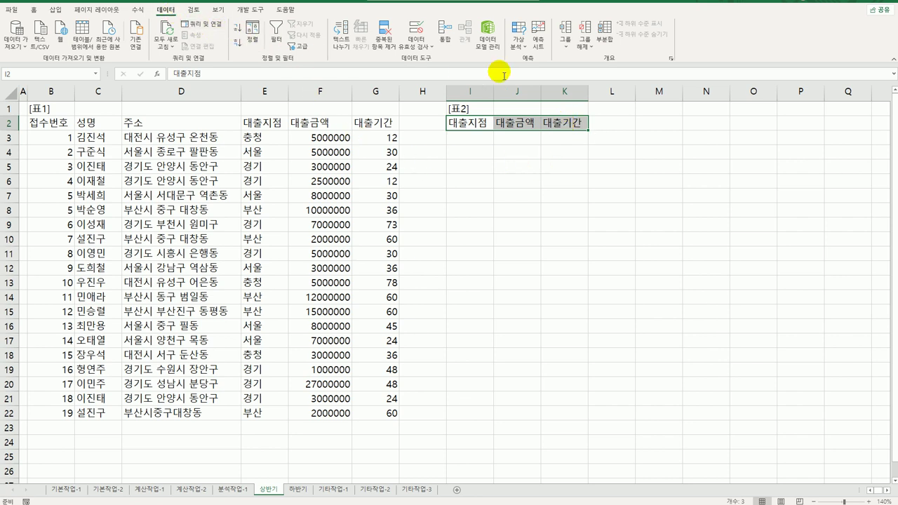
pyautogui.click(439, 31)
pyautogui.moveTo(403, 115); pyautogui.dragTo(614, 177)
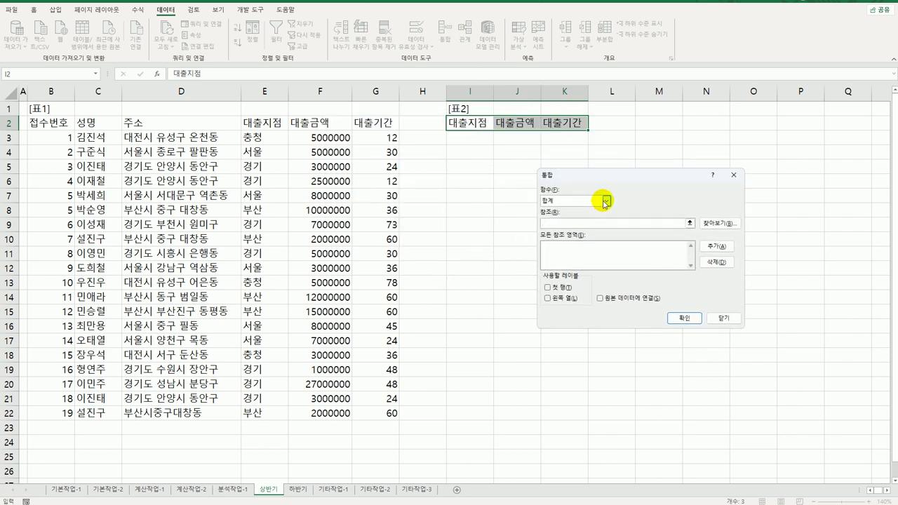
pyautogui.click(602, 202)
pyautogui.click(594, 227)
pyautogui.click(596, 224)
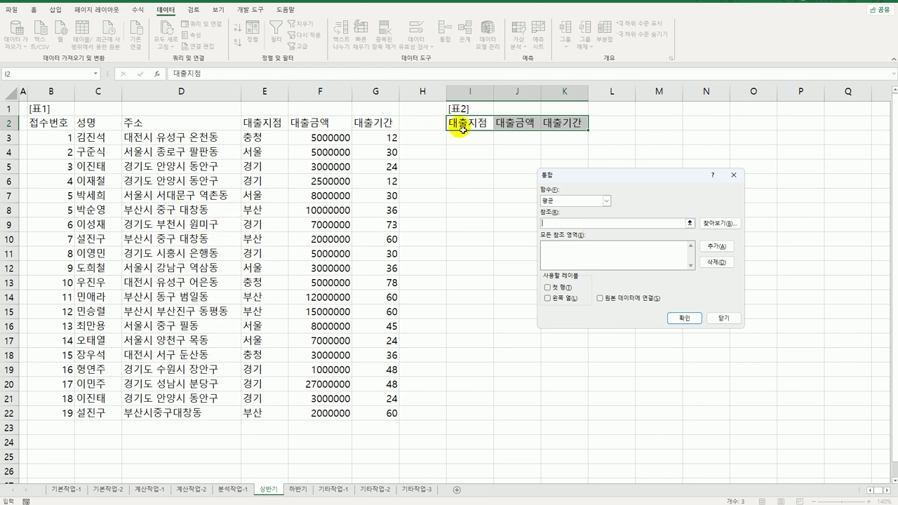
# - Add the ranges 상반기!$E$2:$G$22 and 하반기!$E$2:$G$12 as the consolidation references
pyautogui.click(257, 126)
pyautogui.moveTo(257, 125); pyautogui.dragTo(376, 412)
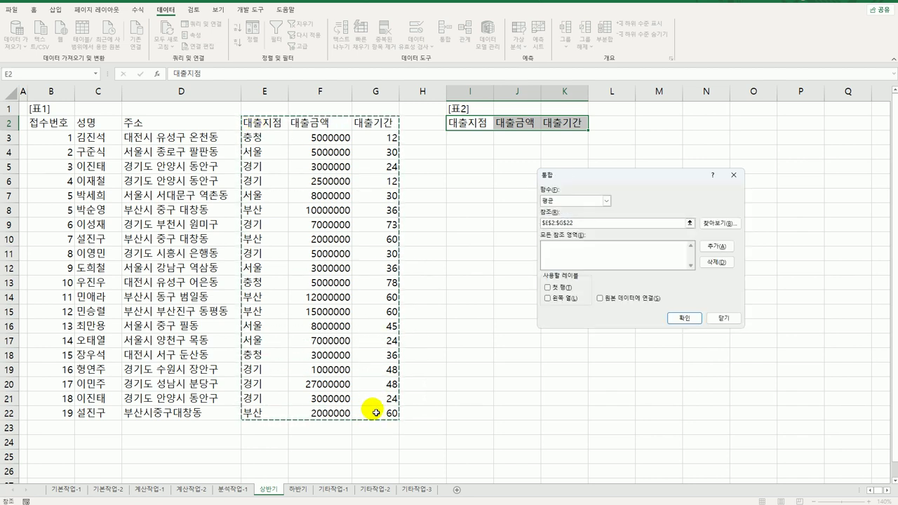
pyautogui.click(717, 246)
pyautogui.click(297, 489)
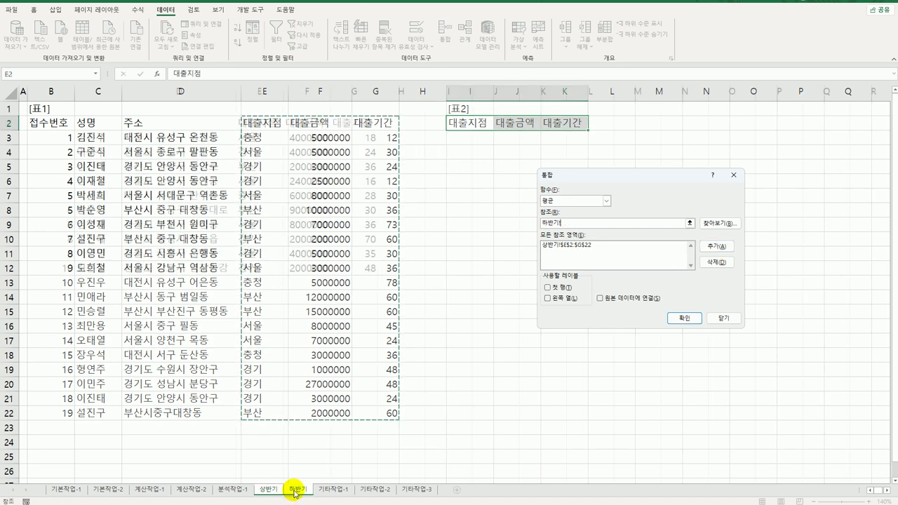
pyautogui.moveTo(259, 122); pyautogui.dragTo(361, 274)
pyautogui.click(716, 247)
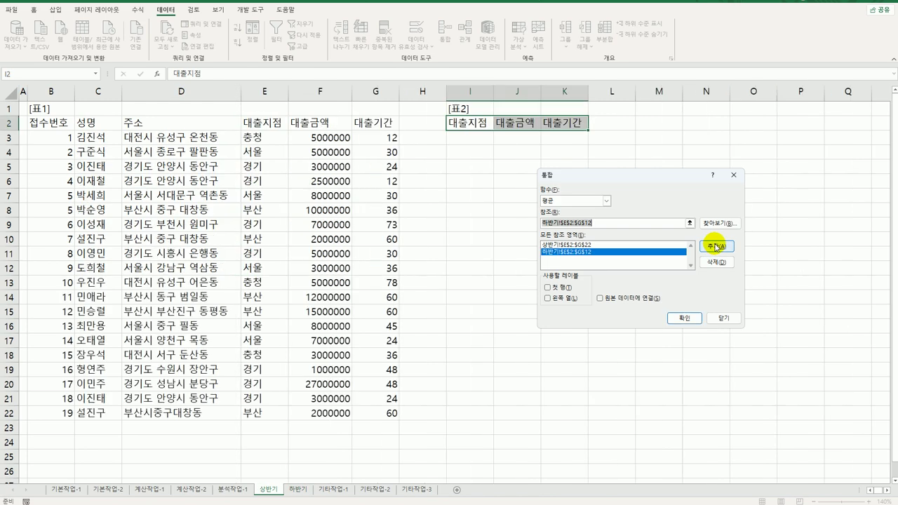
# - Use both the top row (첫 행) and left column (왼쪽 열) as labels and run the consolidation
pyautogui.click(547, 287)
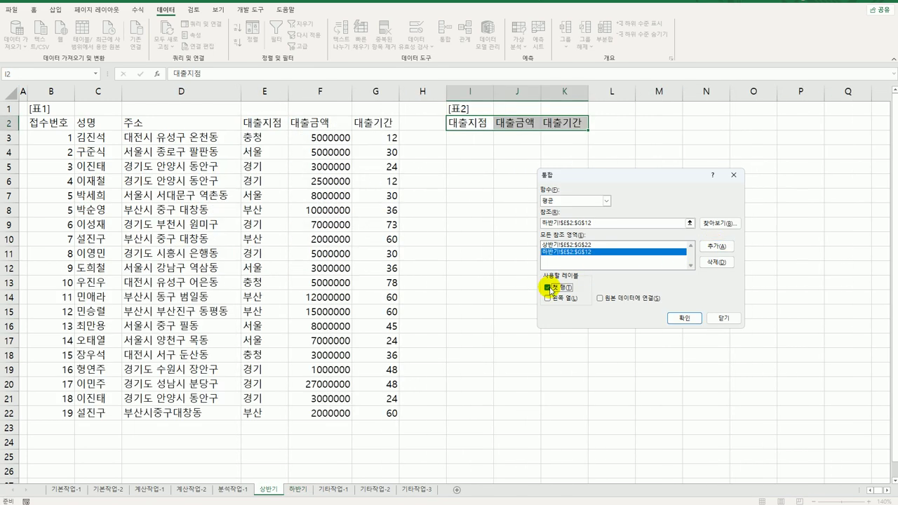
pyautogui.click(548, 299)
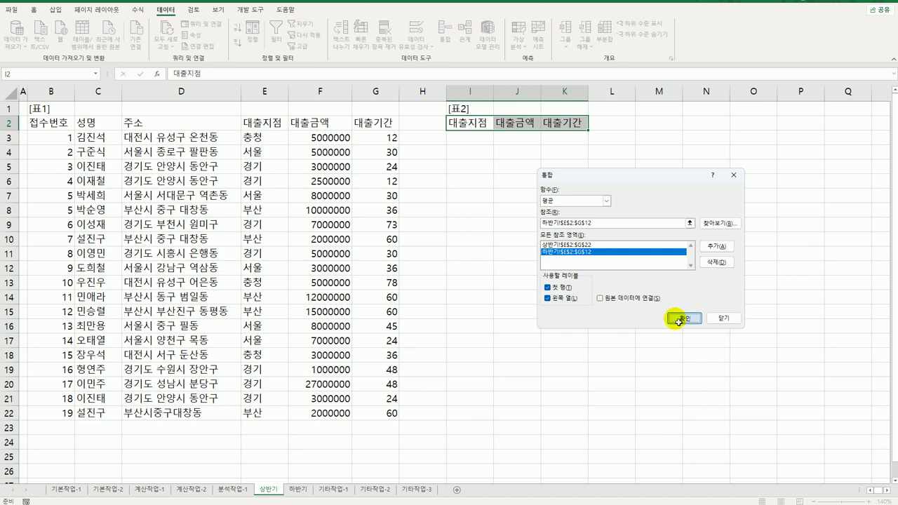
pyautogui.click(675, 318)
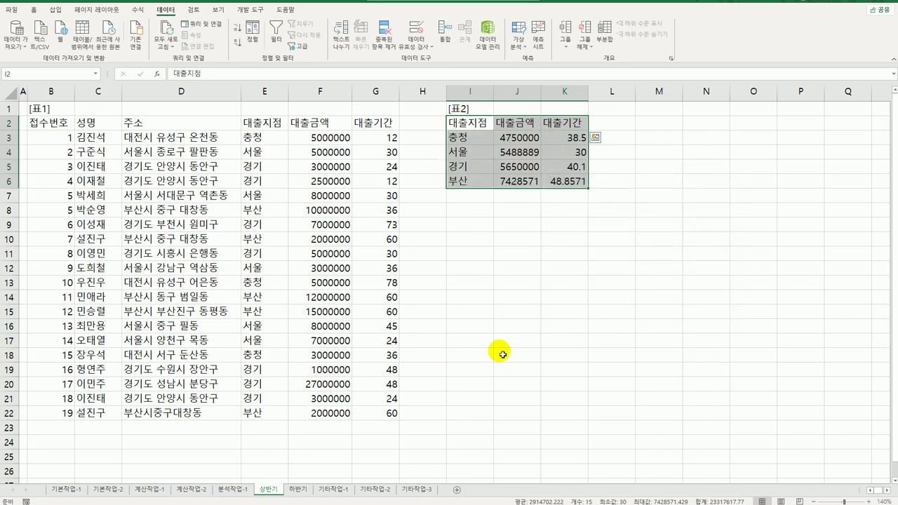
pyautogui.click(296, 491)
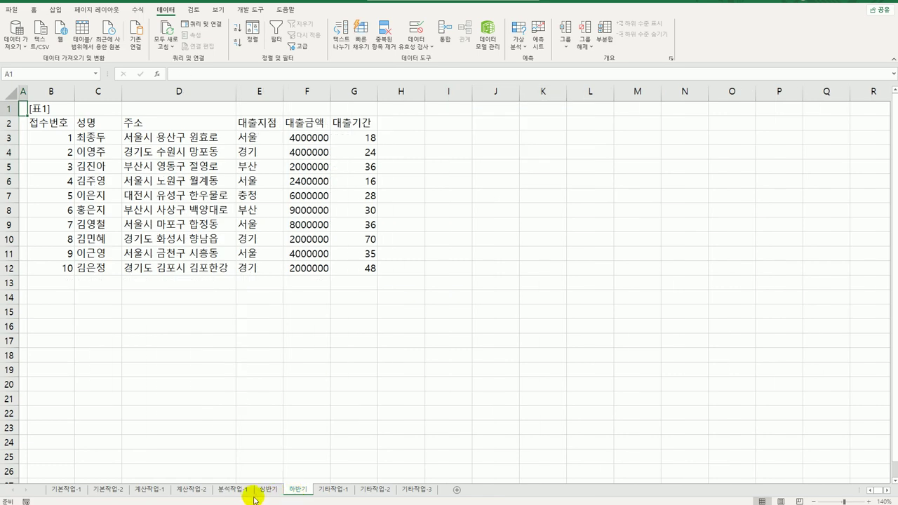
pyautogui.click(267, 491)
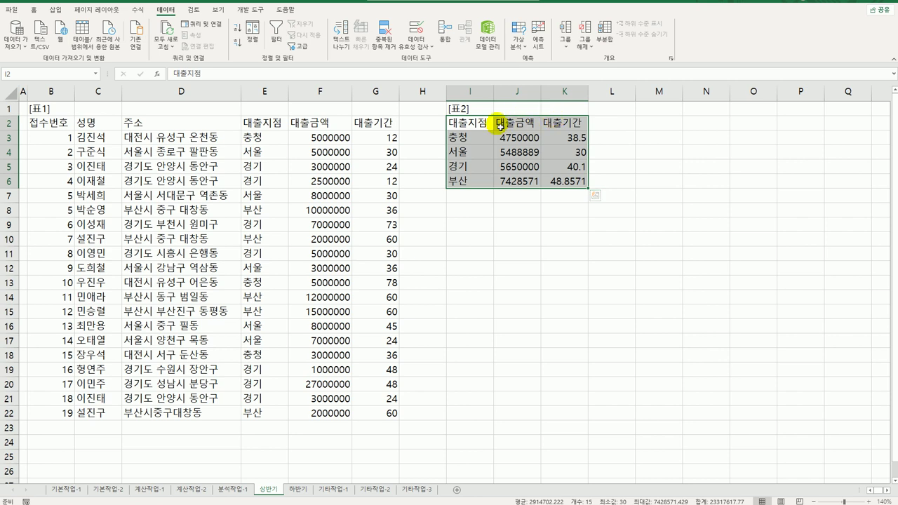
pyautogui.click(563, 183)
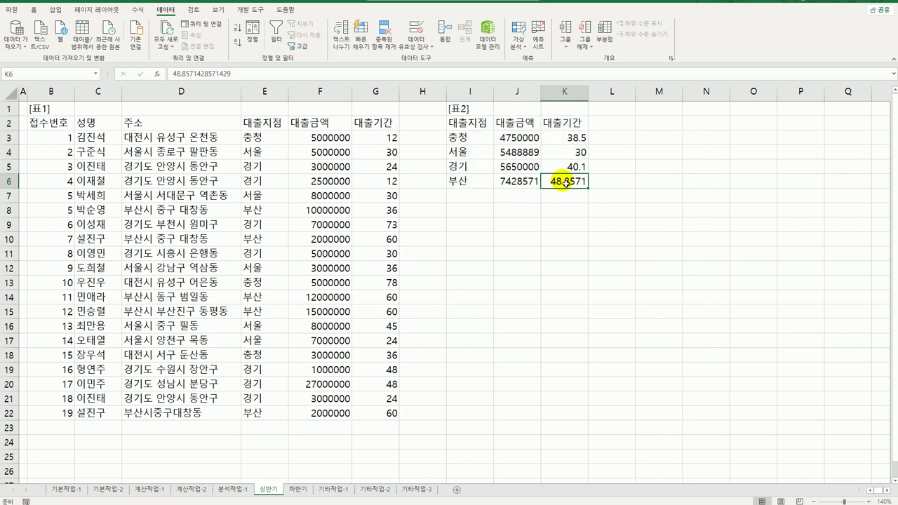
# - On the 기타작업-1 sheet, add a trendline (추세선) to the A사 series of the chart
pyautogui.click(328, 492)
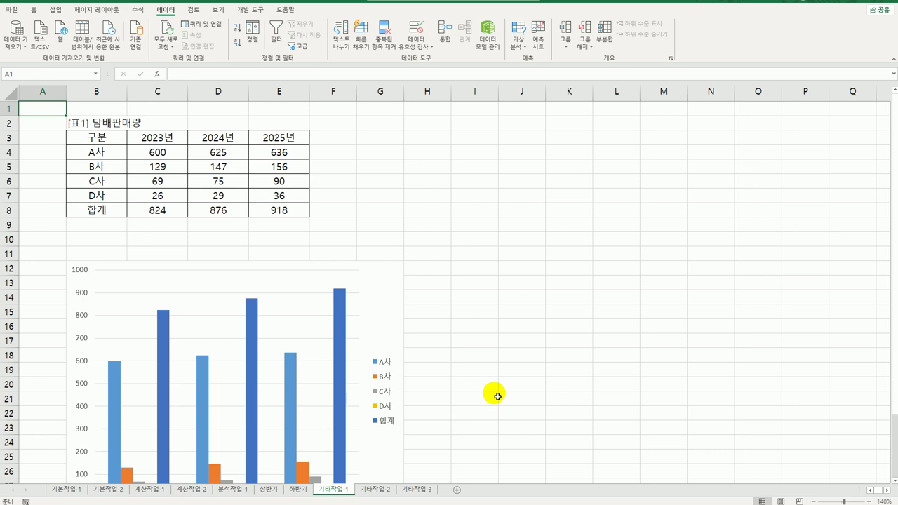
pyautogui.scroll(-3, 496, 397)
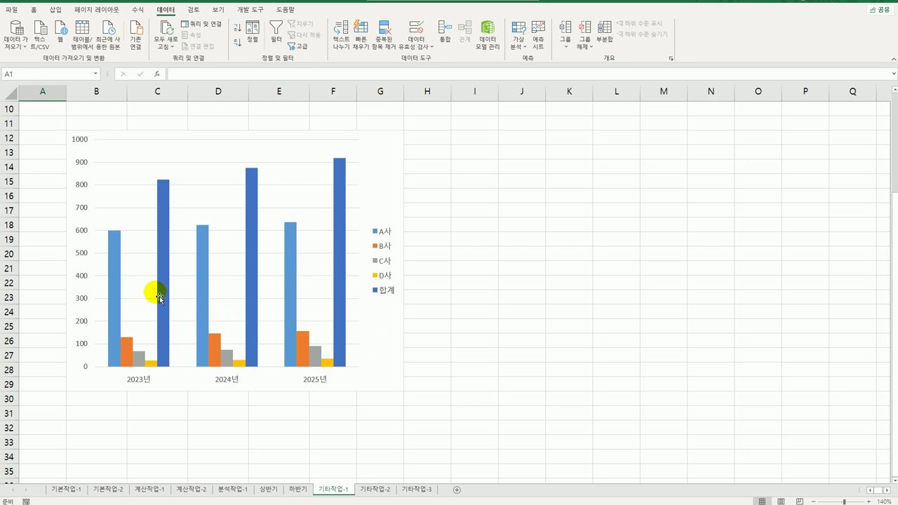
pyautogui.click(115, 249)
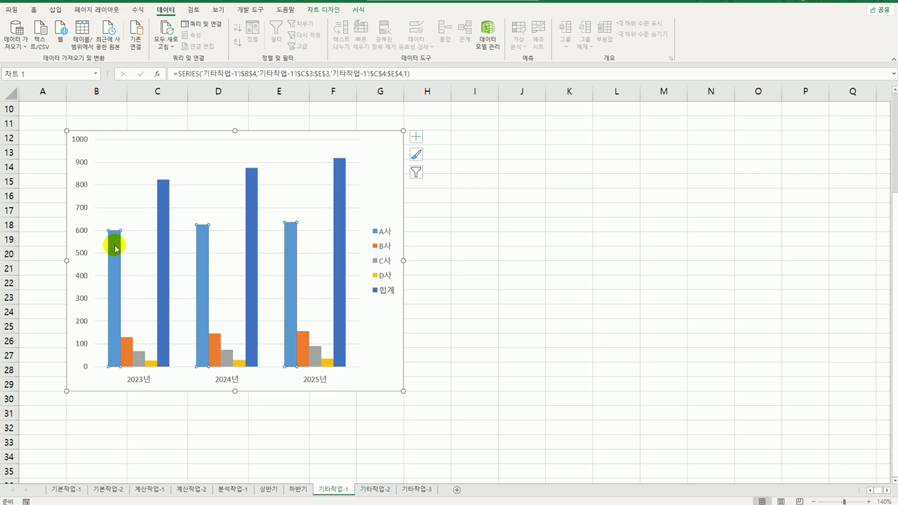
pyautogui.rightClick(116, 248)
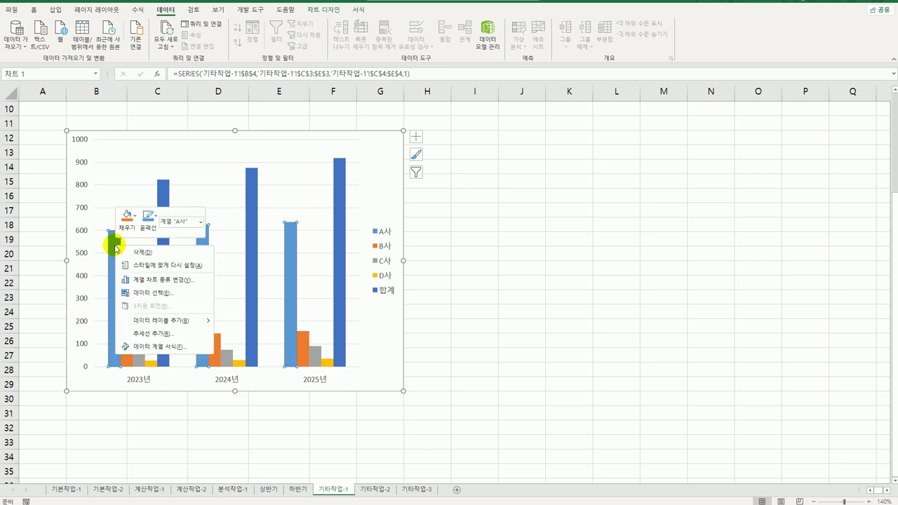
pyautogui.click(182, 336)
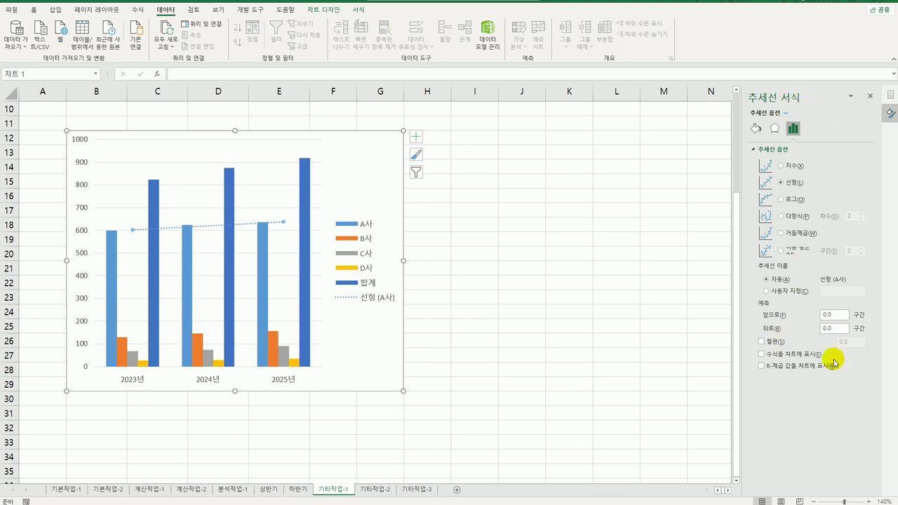
# - Set the A사 trendline to 다항식 and forecast it forward (앞으로) by 1 period
pyautogui.click(798, 223)
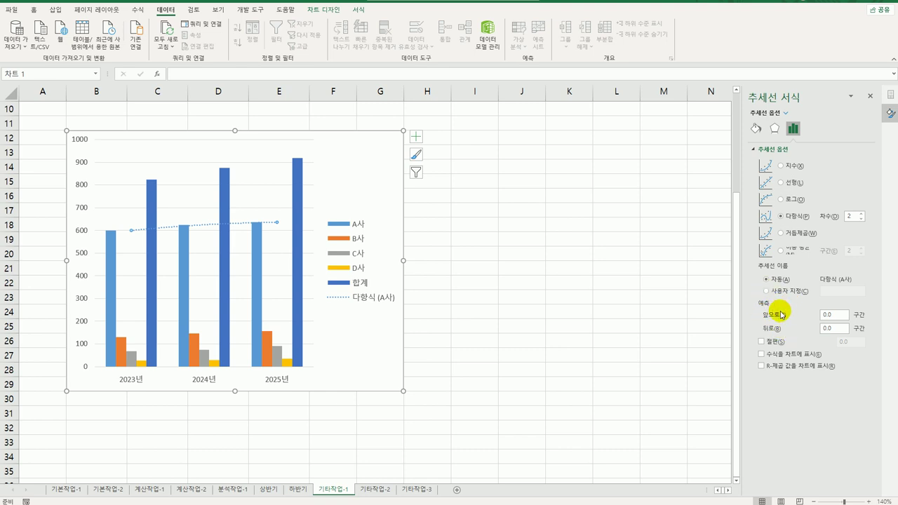
pyautogui.click(831, 315)
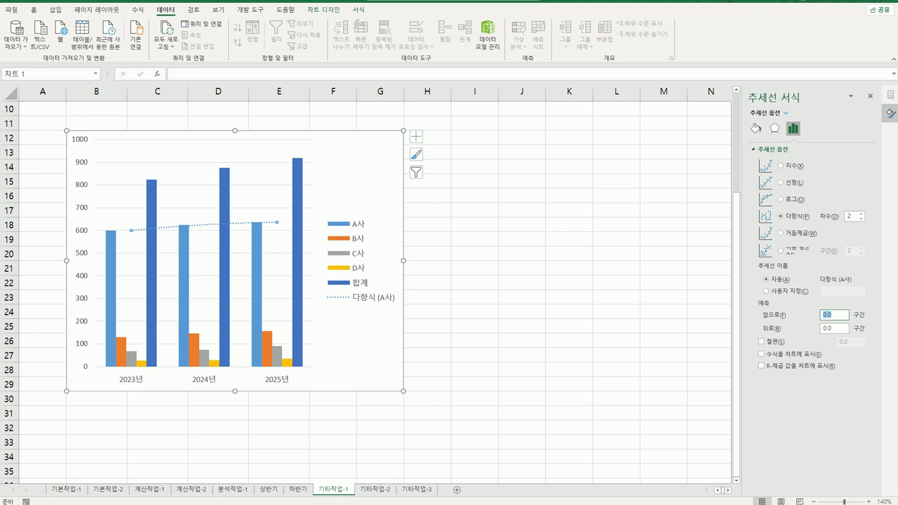
pyautogui.write('1')
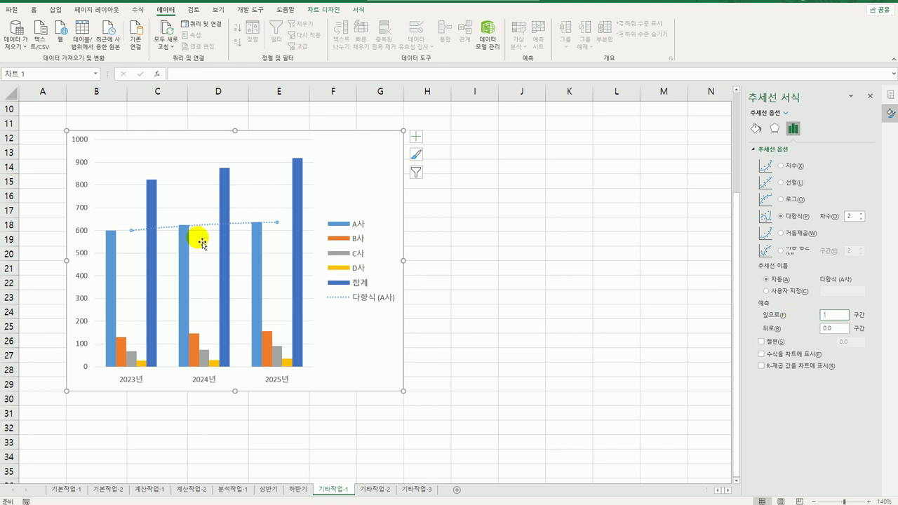
pyautogui.click(357, 353)
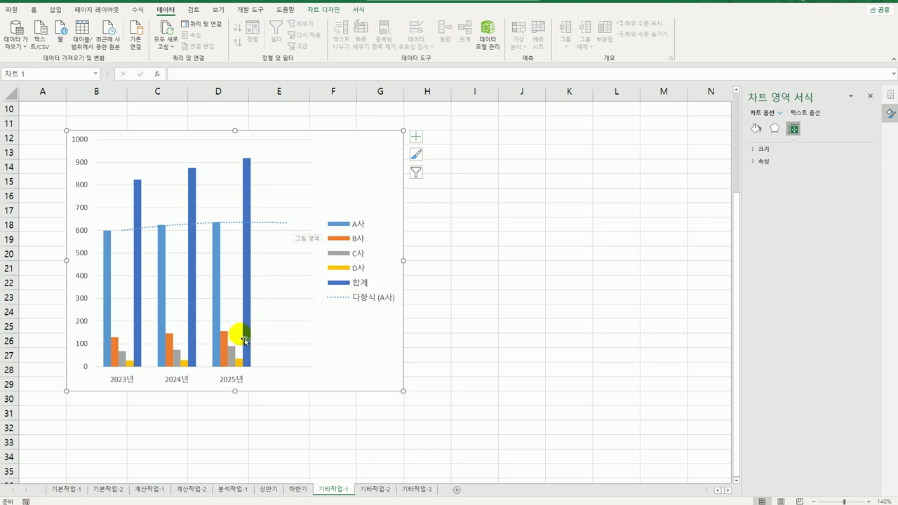
# - Change the 합계 series to a 표식이 있는 꺾은선형 chart and plot it on the secondary axis (보조 축)
pyautogui.click(243, 182)
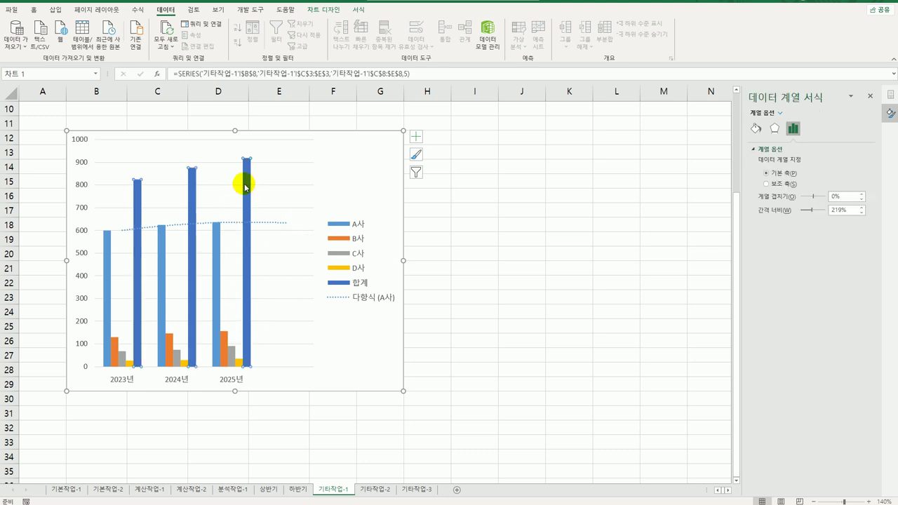
pyautogui.rightClick(244, 184)
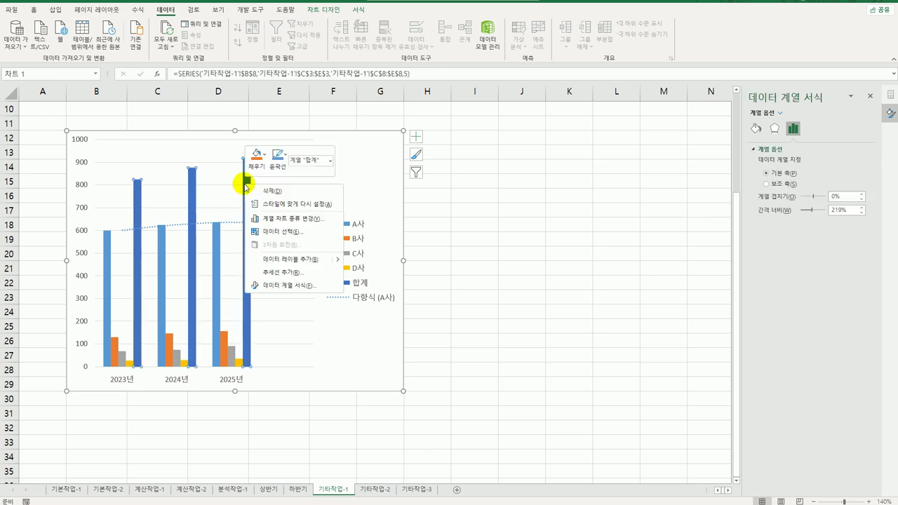
pyautogui.click(283, 224)
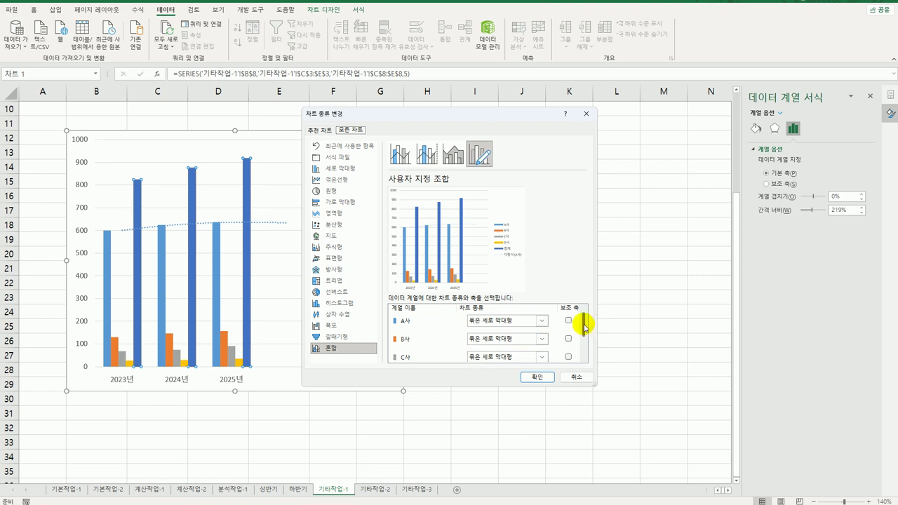
pyautogui.scroll(-1, 582, 359)
pyautogui.click(543, 354)
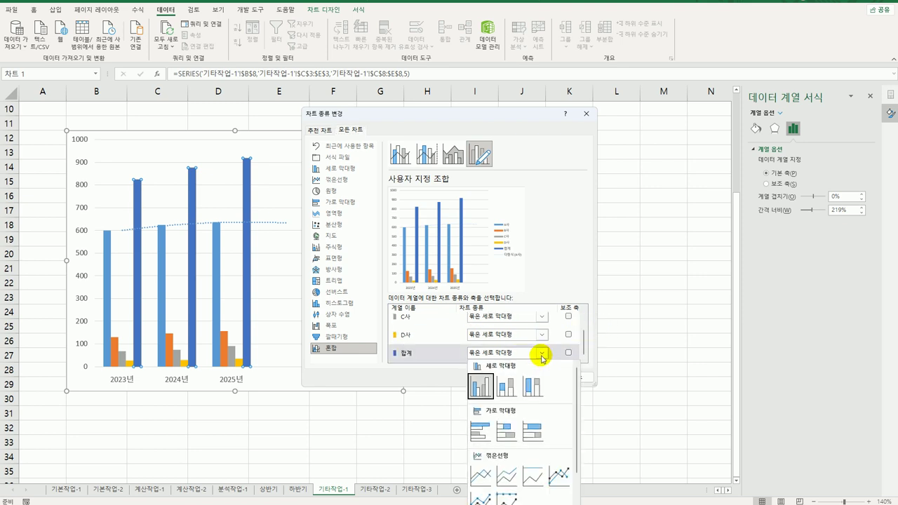
pyautogui.click(559, 476)
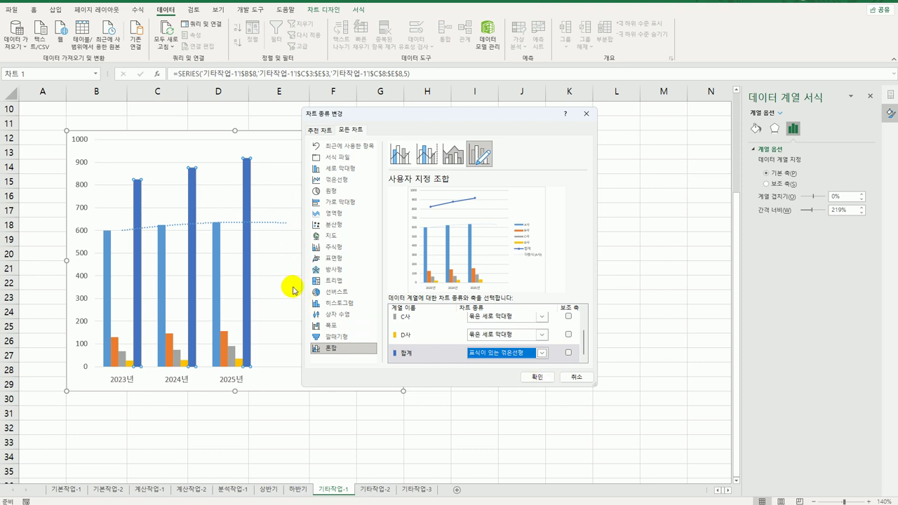
pyautogui.moveTo(435, 114); pyautogui.dragTo(515, 114)
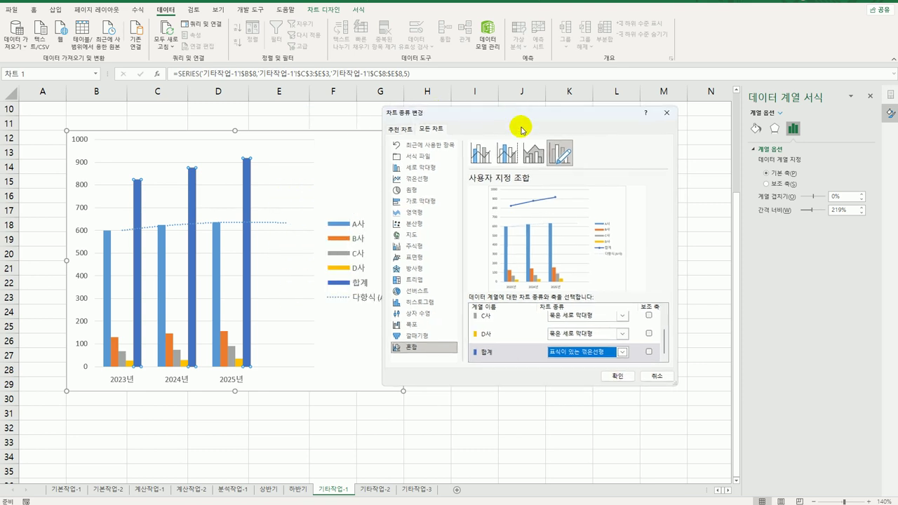
pyautogui.click(649, 353)
pyautogui.click(649, 353)
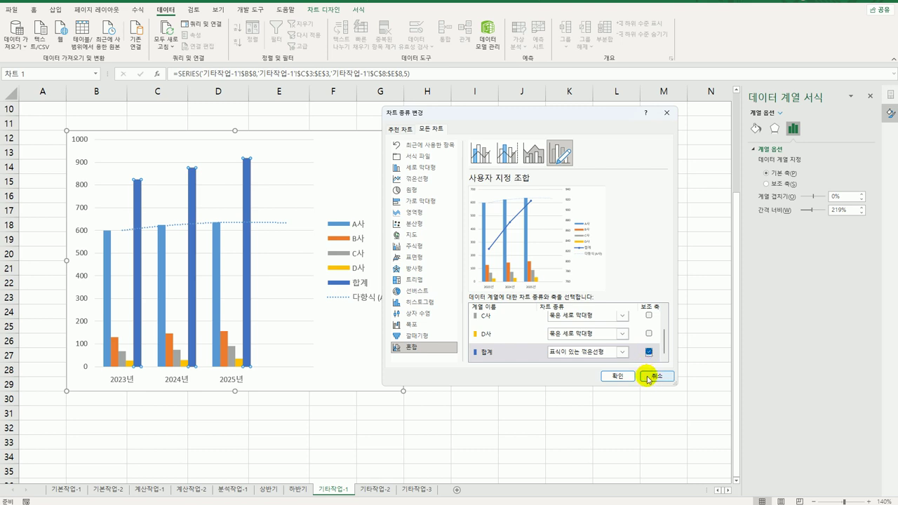
pyautogui.click(649, 353)
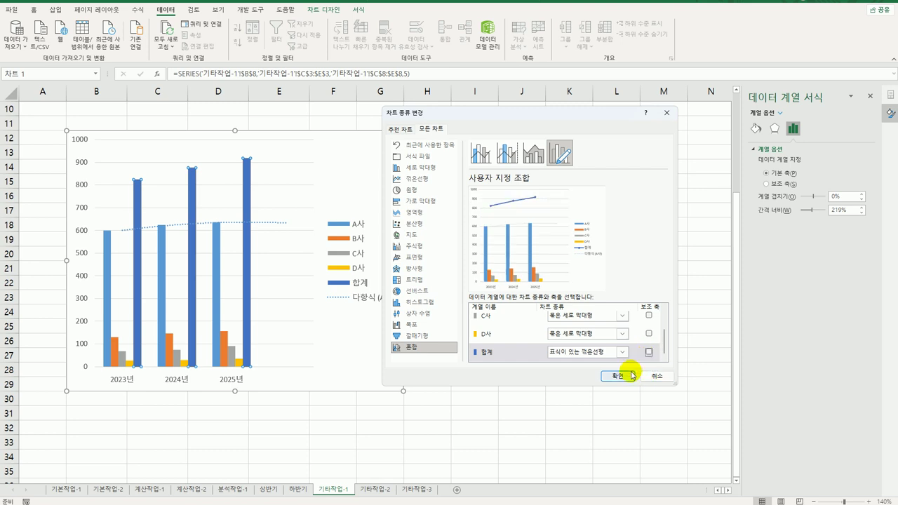
pyautogui.click(629, 377)
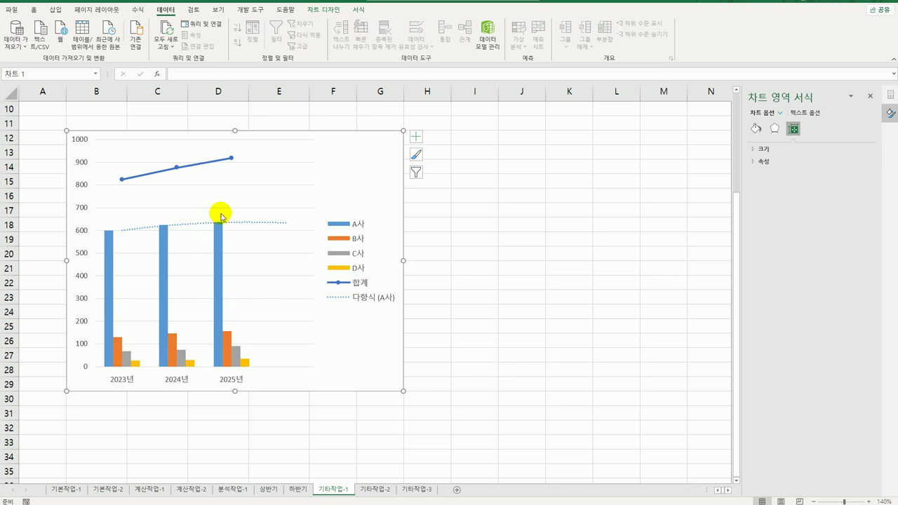
pyautogui.click(204, 162)
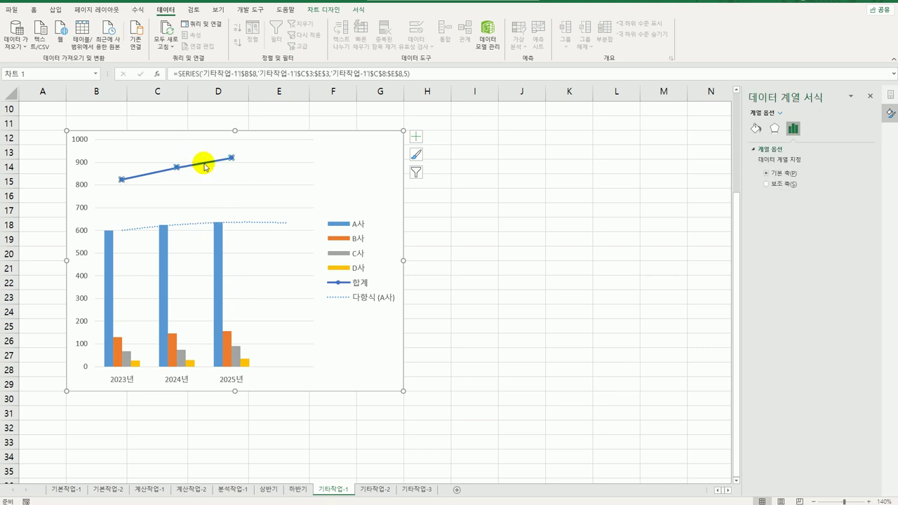
pyautogui.click(782, 186)
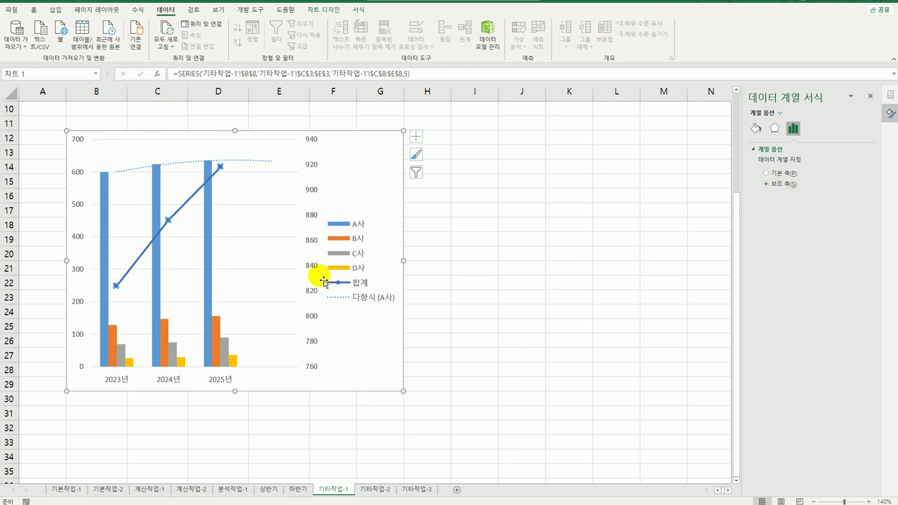
# - Set the secondary vertical axis to a minimum of 750, a maximum of 950 and a major unit (기본) of 50
pyautogui.click(311, 216)
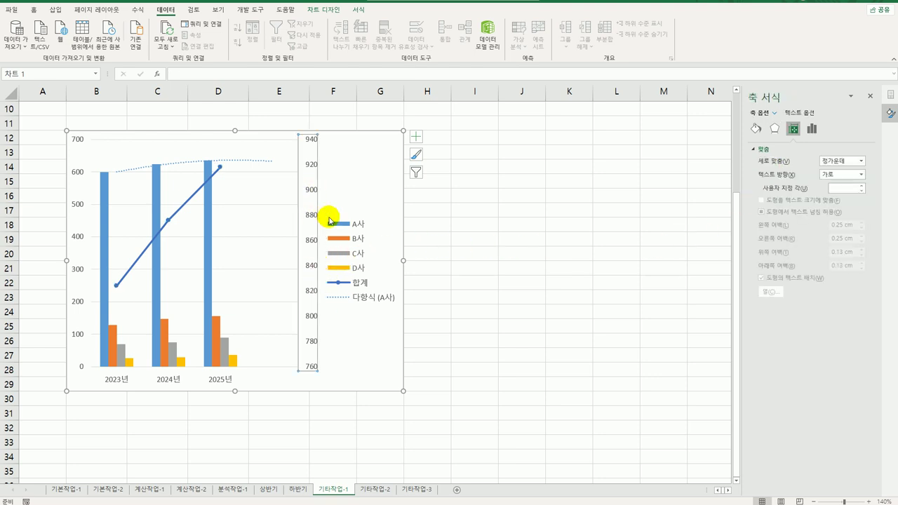
pyautogui.click(812, 128)
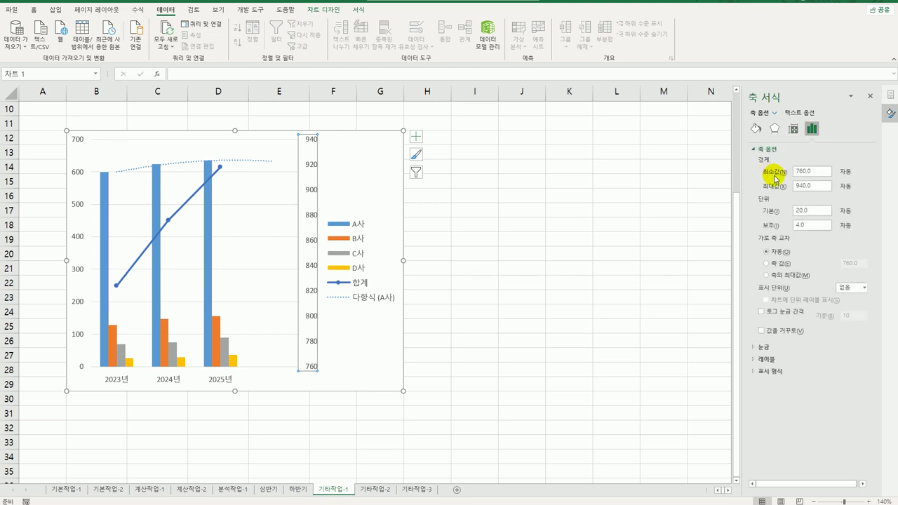
pyautogui.doubleClick(823, 173)
pyautogui.write('750')
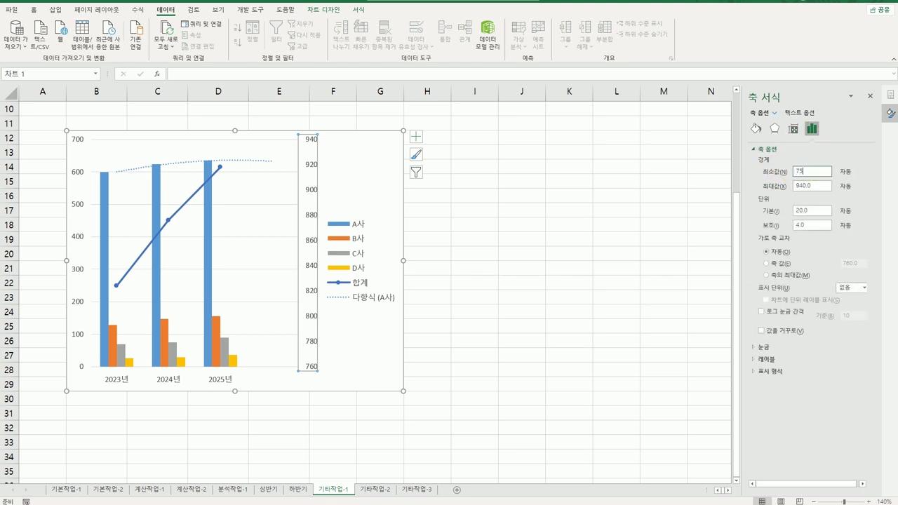
pyautogui.doubleClick(808, 186)
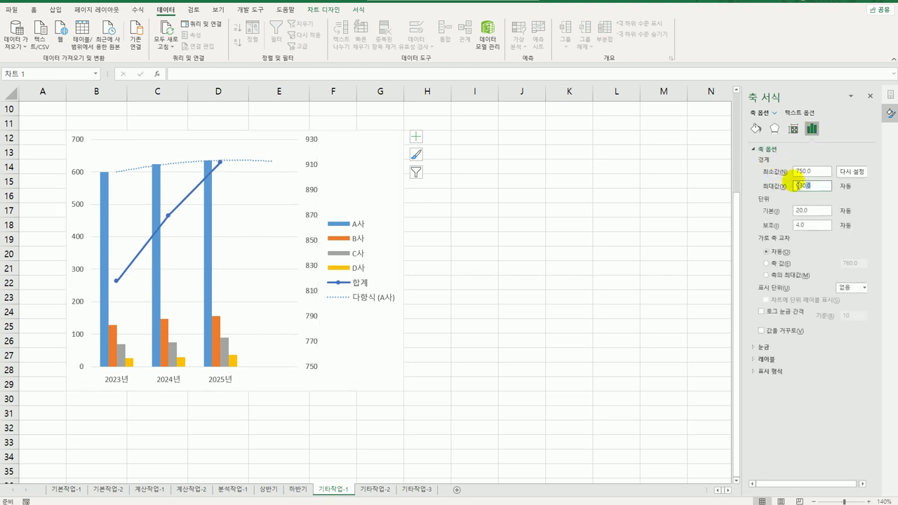
pyautogui.write('95')
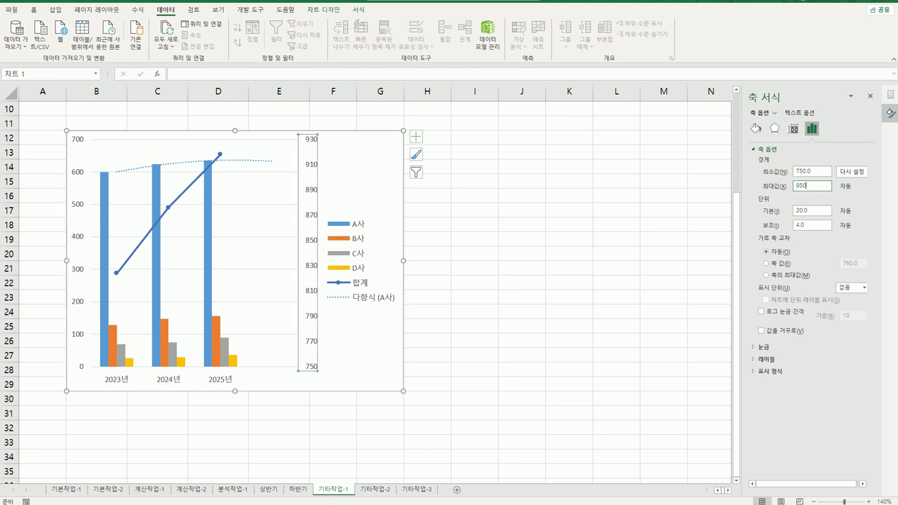
pyautogui.write('0')
pyautogui.doubleClick(808, 210)
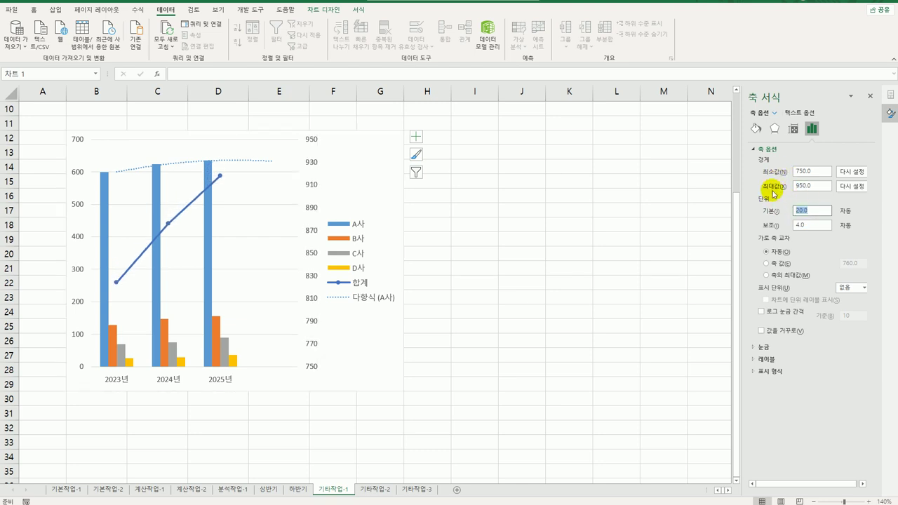
pyautogui.write('50')
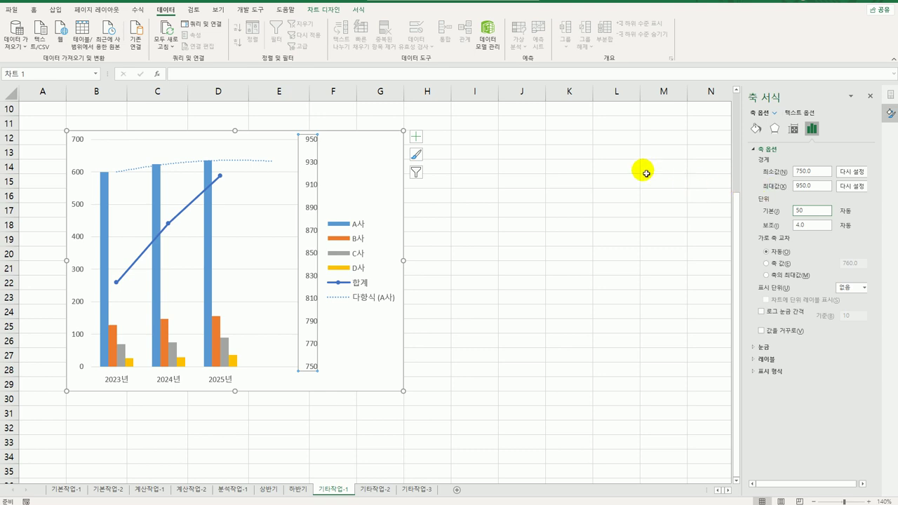
pyautogui.press('Return')
# - Add a chart title and change its text to 담배 판매량
pyautogui.click(371, 175)
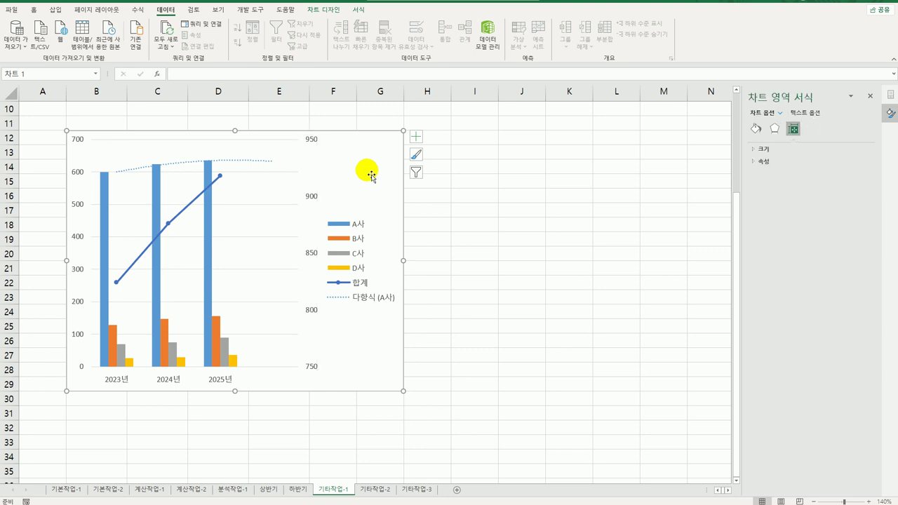
pyautogui.click(416, 137)
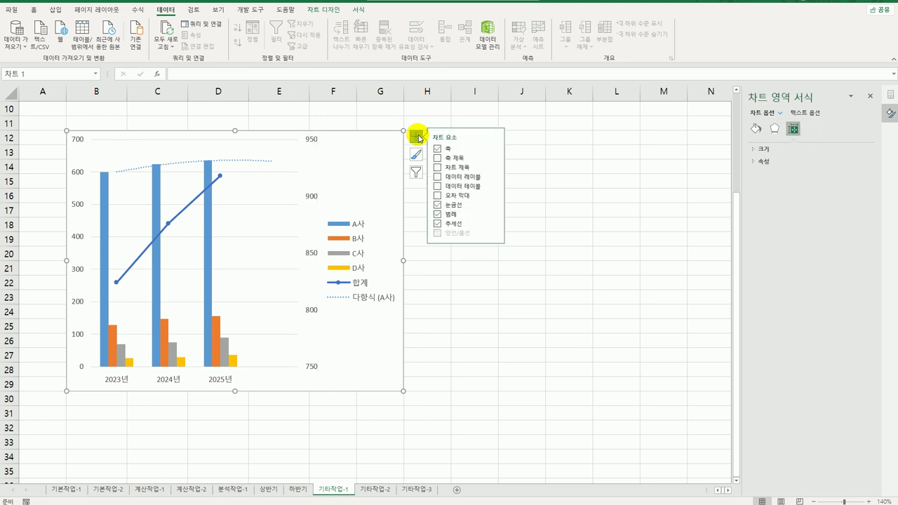
pyautogui.click(461, 171)
pyautogui.moveTo(206, 146); pyautogui.dragTo(269, 151)
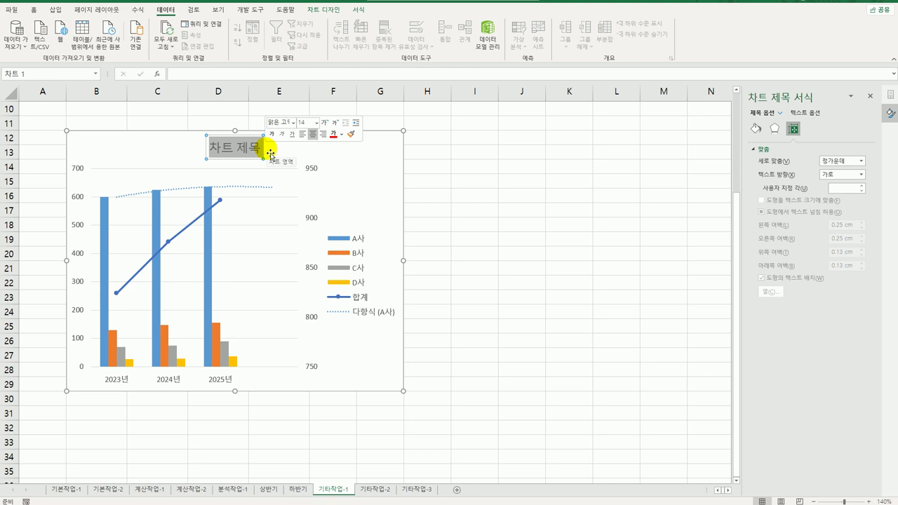
pyautogui.press('Delete')
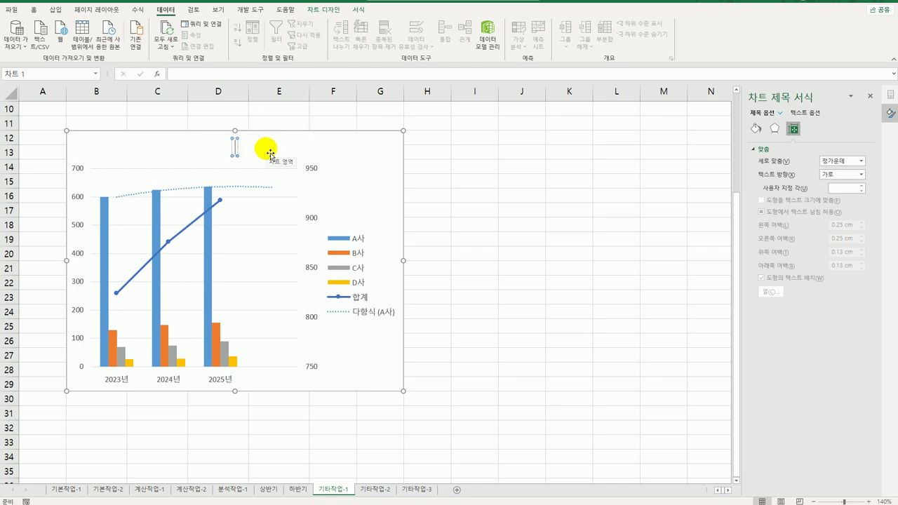
pyautogui.write('담배 판매량')
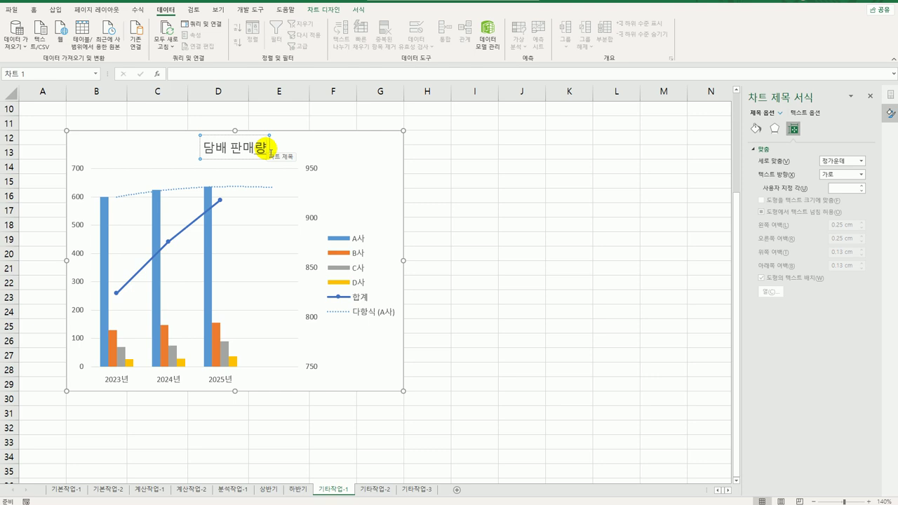
pyautogui.click(394, 150)
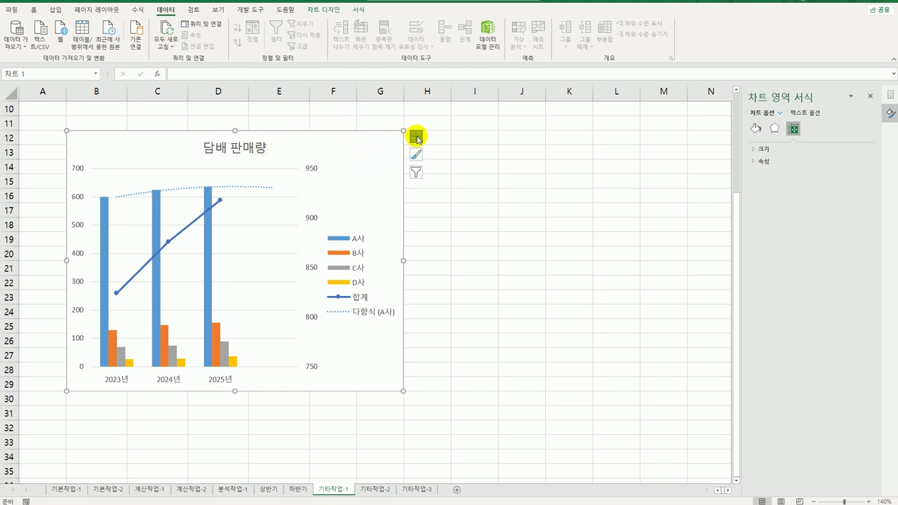
# - Add a primary horizontal (기본 가로) axis title to the chart and change its text to 연도
pyautogui.click(417, 137)
pyautogui.click(496, 159)
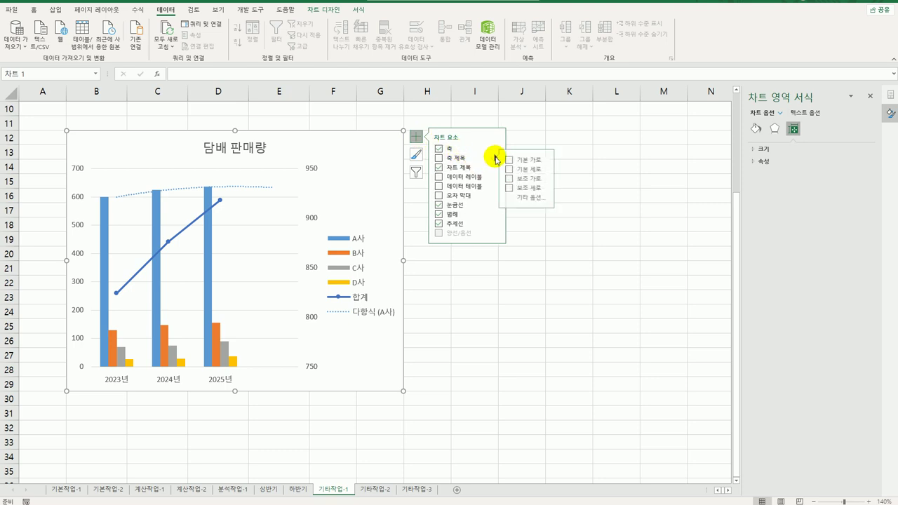
pyautogui.click(535, 160)
pyautogui.moveTo(181, 374); pyautogui.dragTo(209, 379)
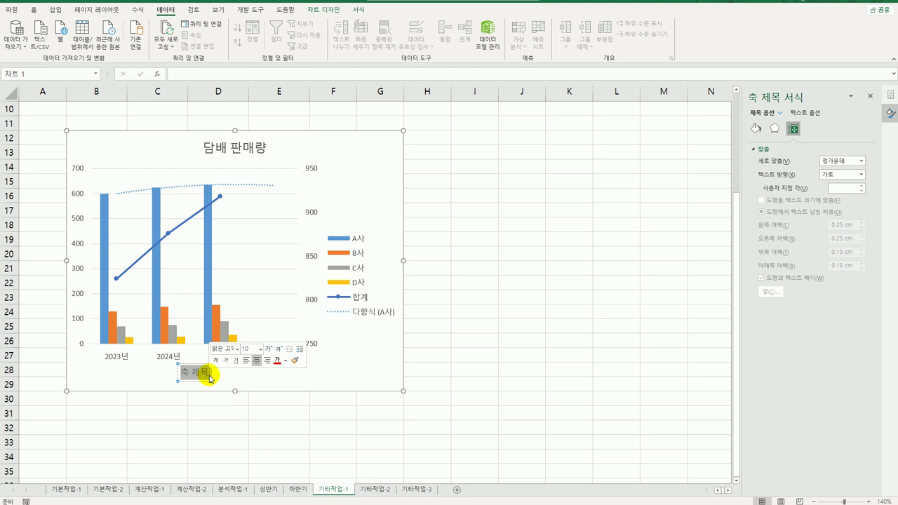
pyautogui.write('연도')
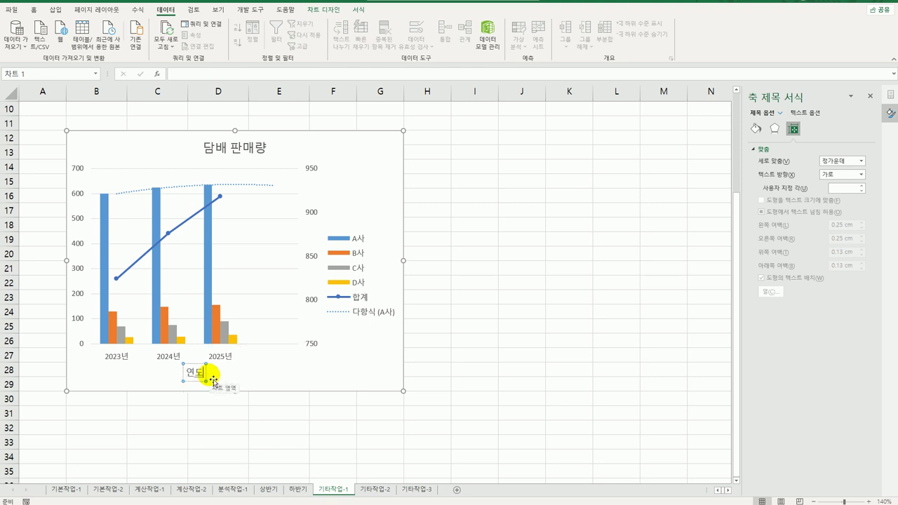
pyautogui.click(386, 149)
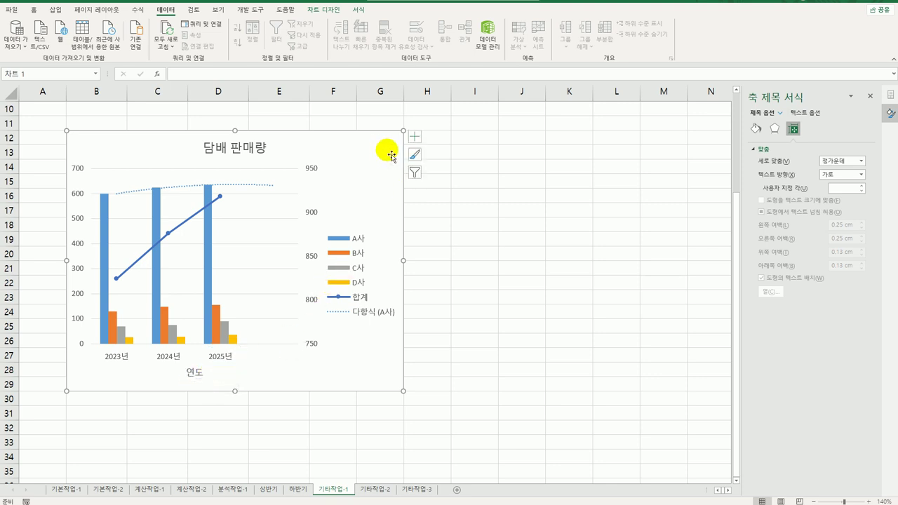
# - Add axis titles for the primary vertical (기본 세로) and secondary vertical (보조 세로) axes
pyautogui.click(414, 138)
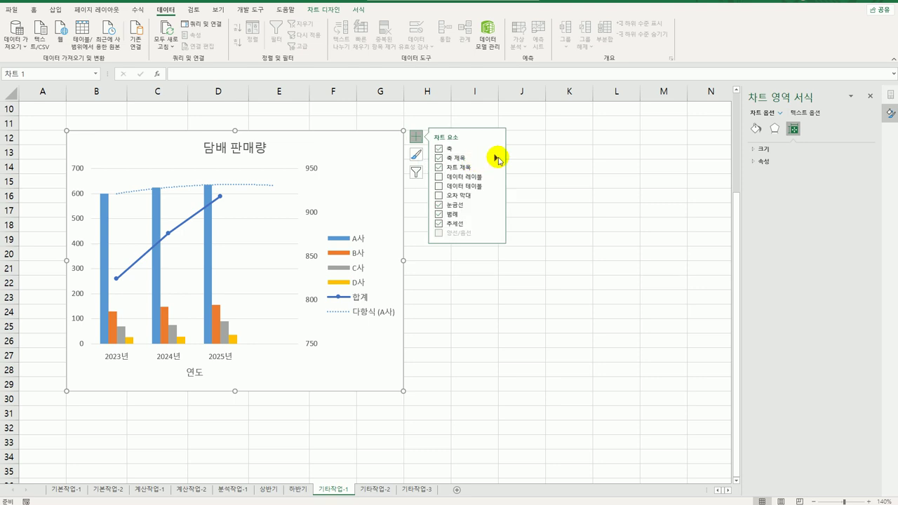
pyautogui.click(496, 156)
pyautogui.click(515, 170)
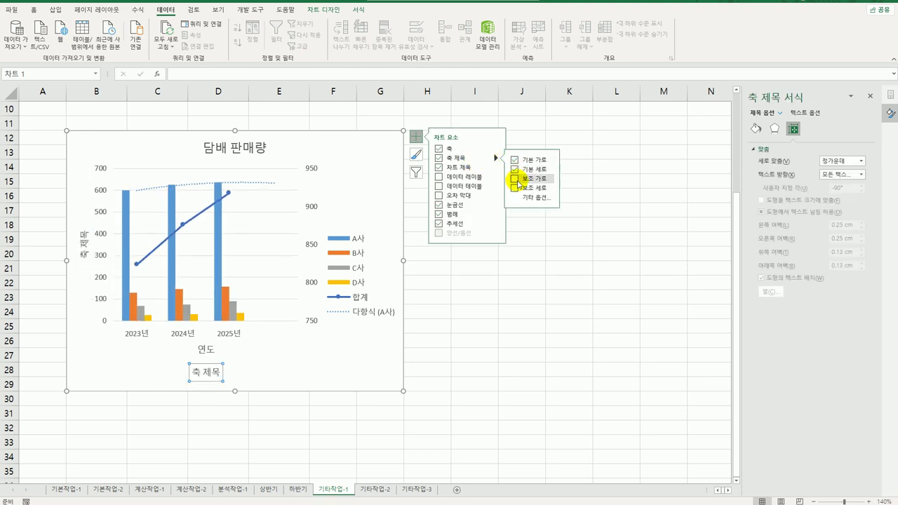
pyautogui.click(515, 189)
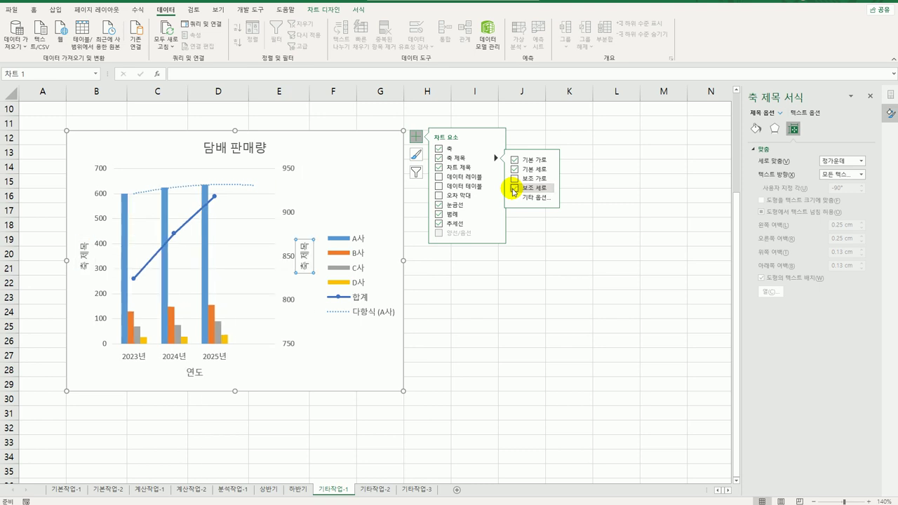
# - Change the secondary vertical axis title to 합계 and set its text direction to 세로
pyautogui.moveTo(311, 246); pyautogui.dragTo(311, 267)
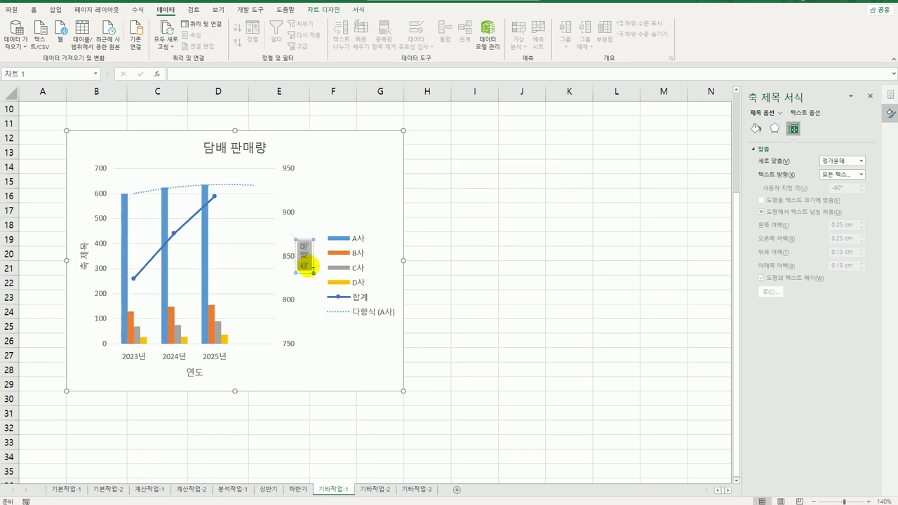
pyautogui.write('금액')
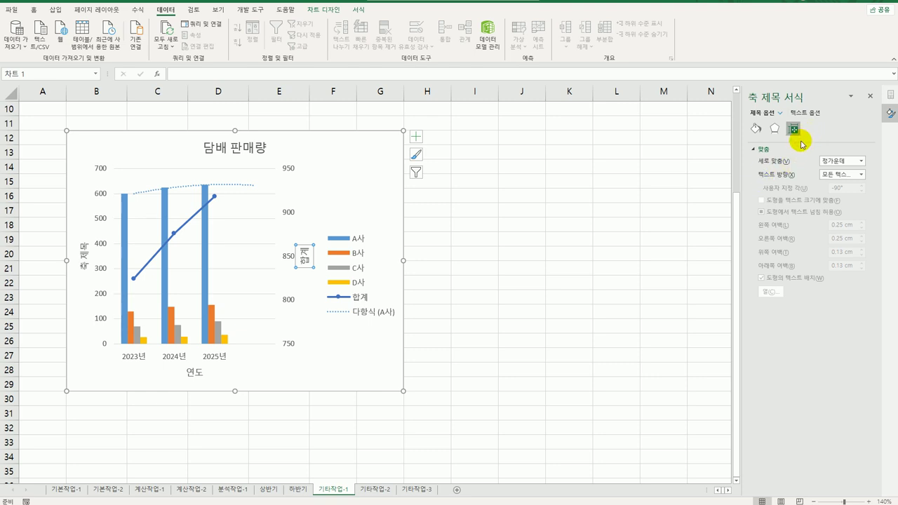
pyautogui.click(837, 174)
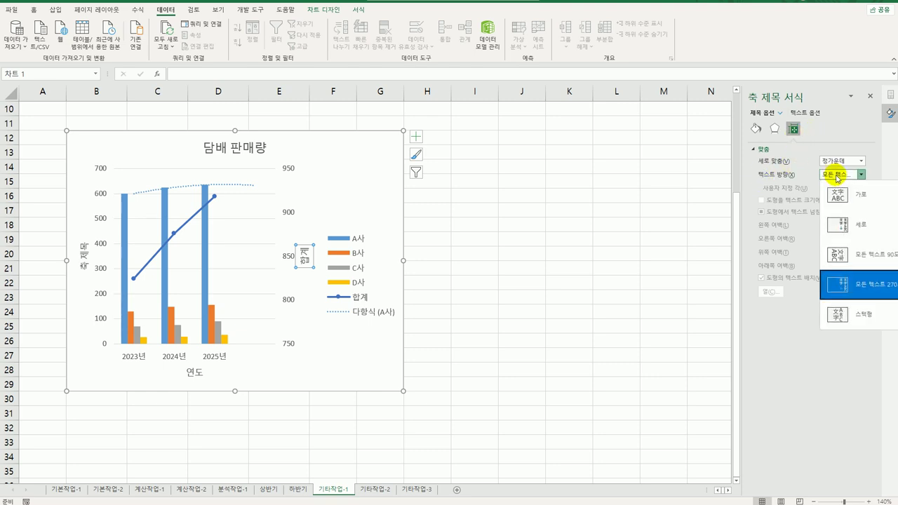
pyautogui.click(839, 225)
# - Change the primary vertical axis title to 판매량 and set its text direction to 세로
pyautogui.click(80, 250)
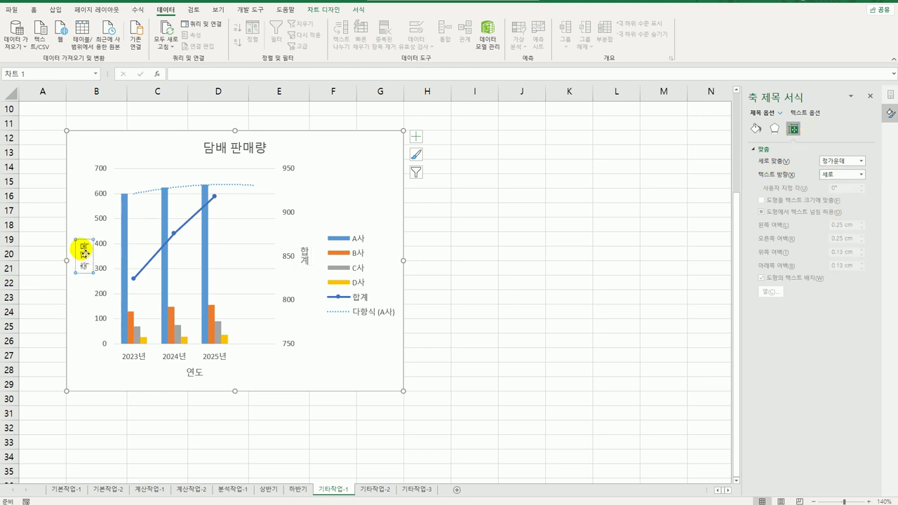
pyautogui.moveTo(80, 245); pyautogui.dragTo(84, 270)
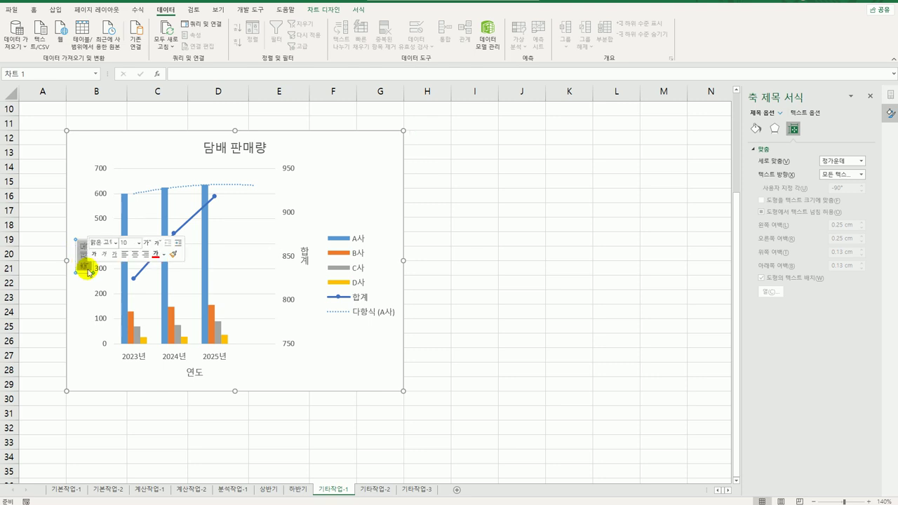
pyautogui.write('판매량')
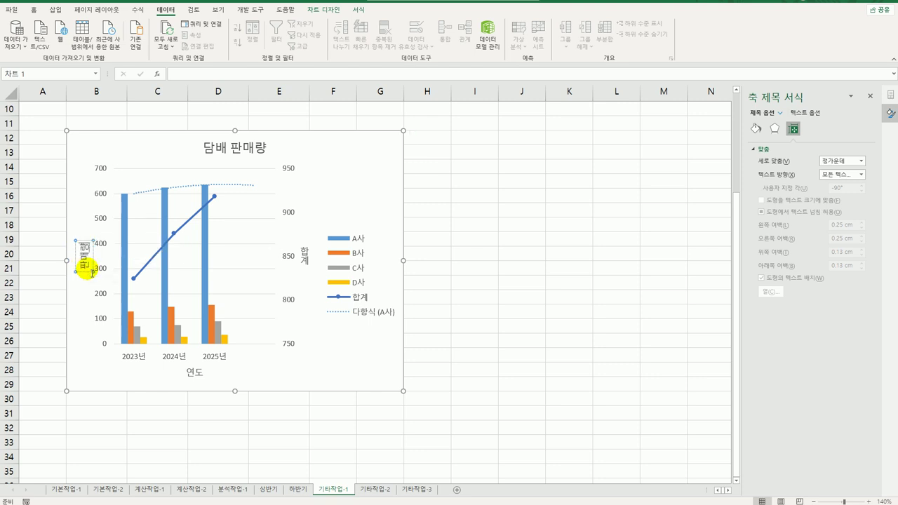
pyautogui.click(84, 272)
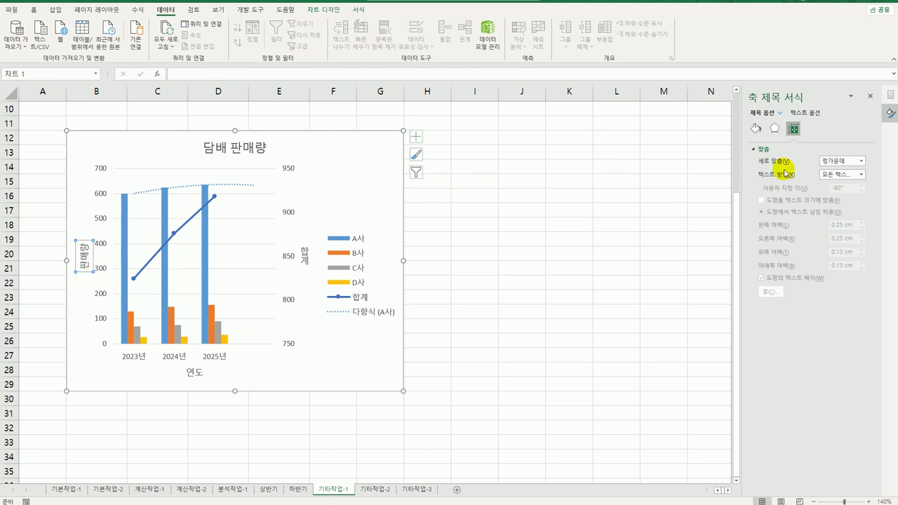
pyautogui.click(834, 180)
pyautogui.click(840, 226)
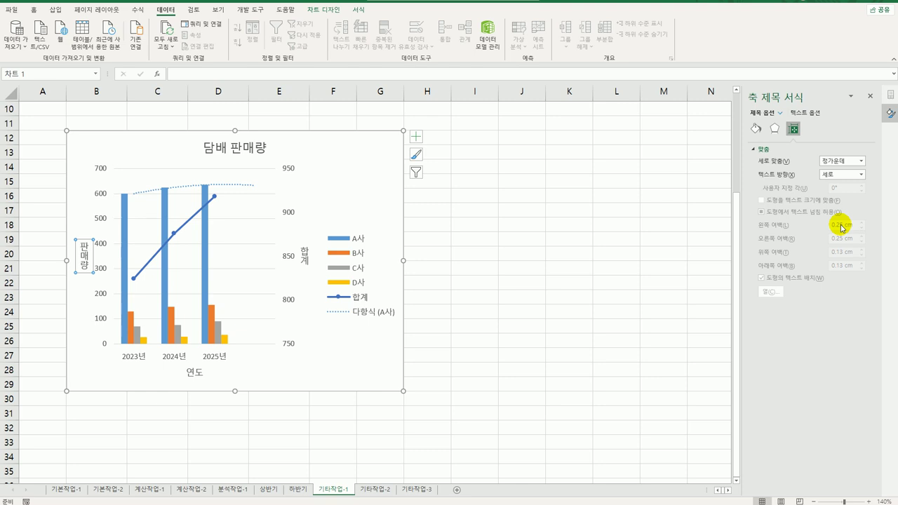
# - Give the chart title a solid 흰색, 배경 1 fill and a solid black border (실선)
pyautogui.click(265, 148)
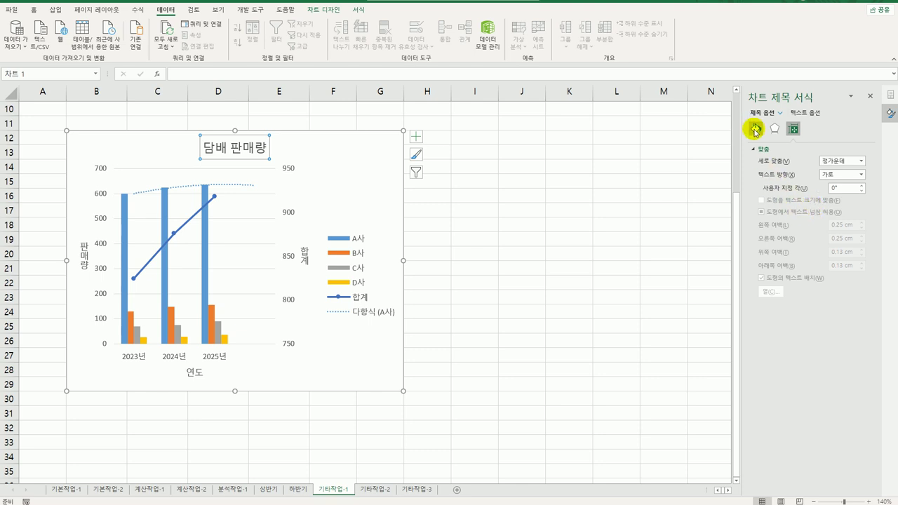
pyautogui.click(756, 129)
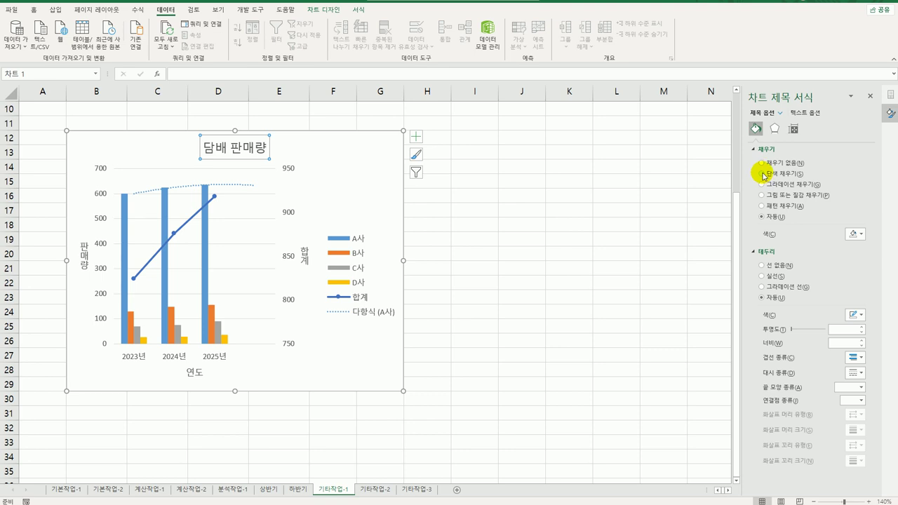
pyautogui.click(761, 174)
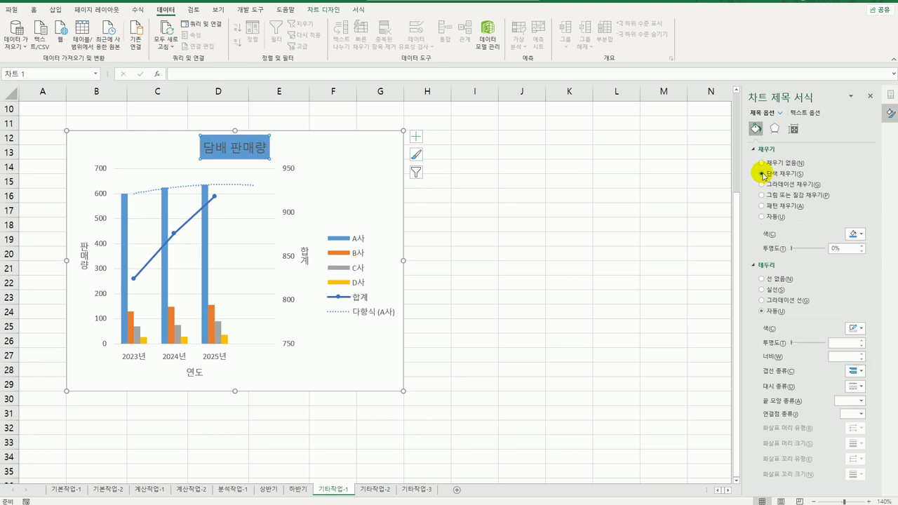
pyautogui.click(859, 235)
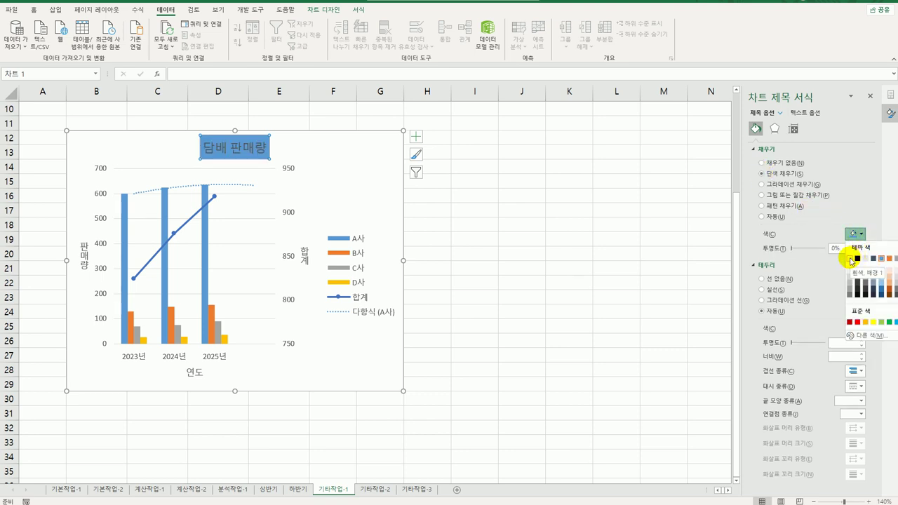
pyautogui.click(850, 259)
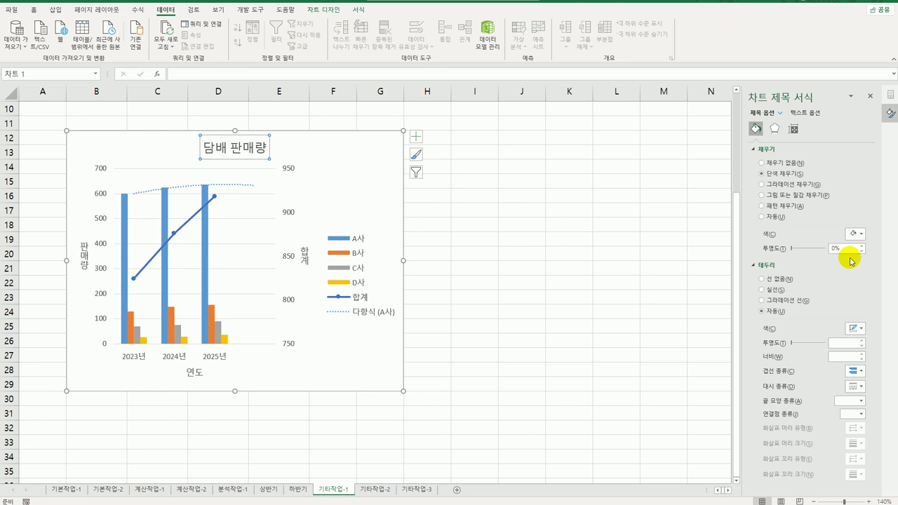
pyautogui.click(770, 291)
pyautogui.click(859, 329)
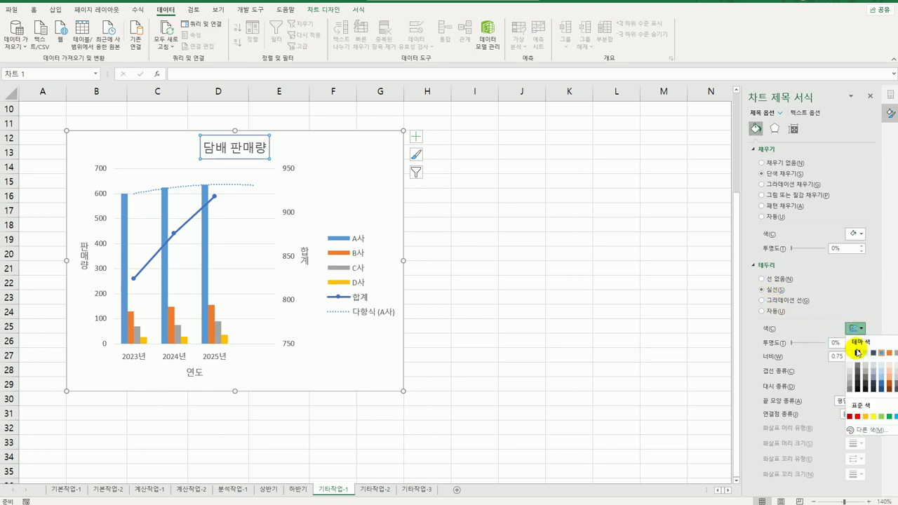
pyautogui.click(858, 352)
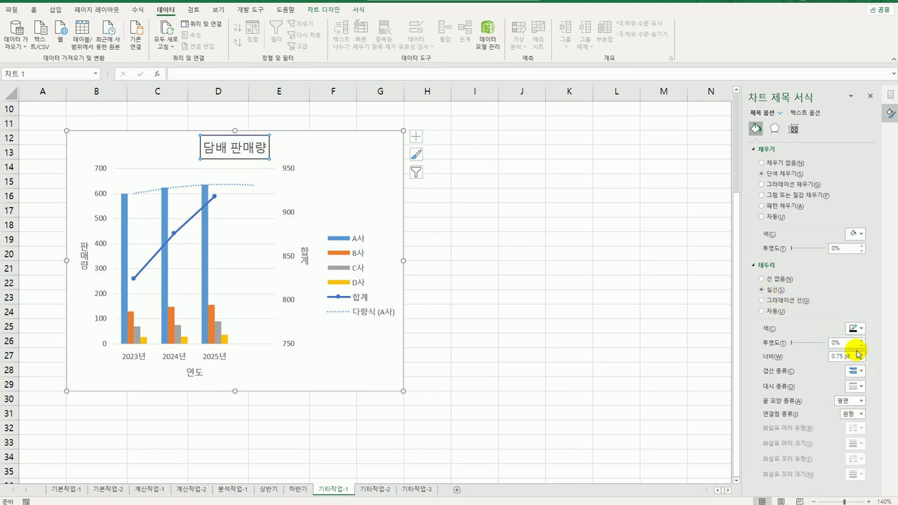
# - Apply the outer (바깥쪽) offset shadow preset towards the lower right to the chart title
pyautogui.click(775, 128)
pyautogui.click(769, 149)
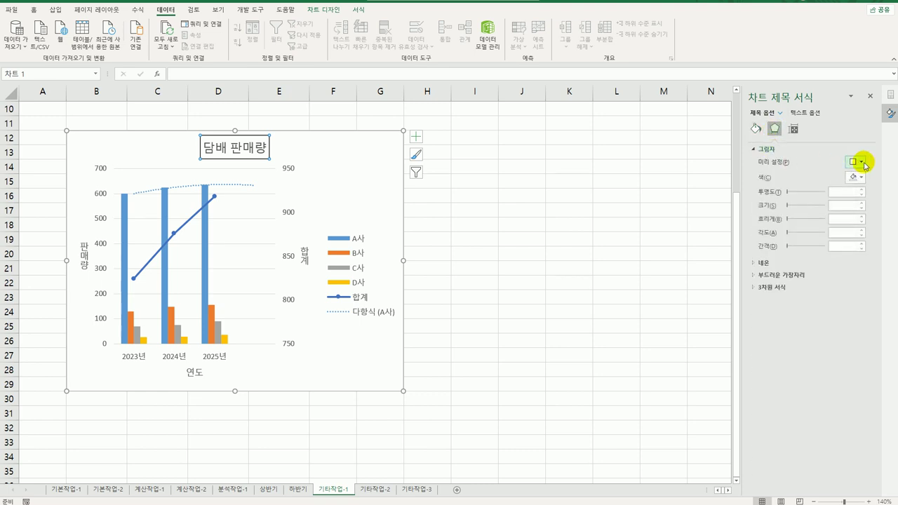
pyautogui.click(857, 161)
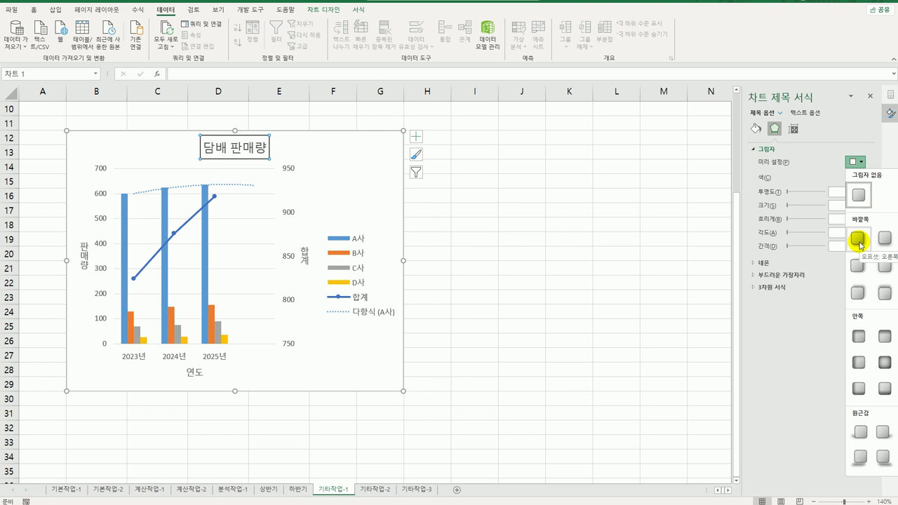
pyautogui.click(858, 240)
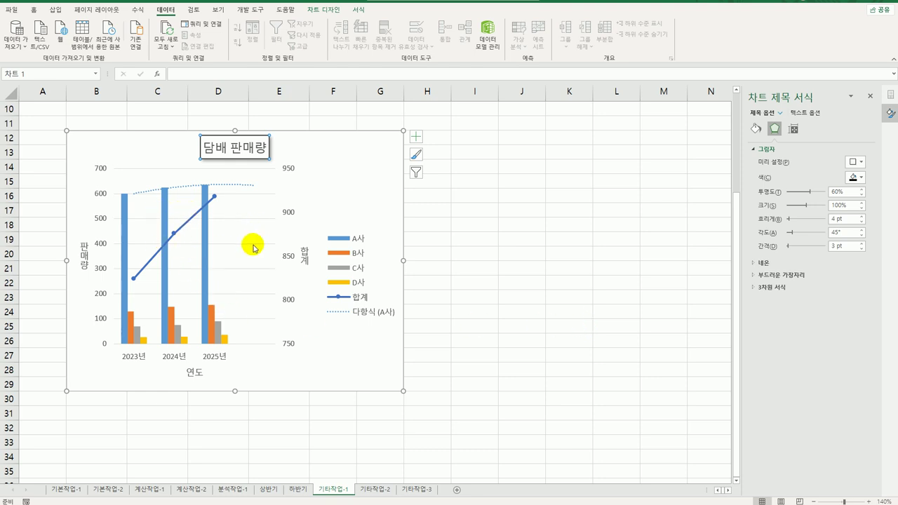
# - Remove the primary major horizontal gridlines (기본 주 가로) from the chart
pyautogui.click(400, 149)
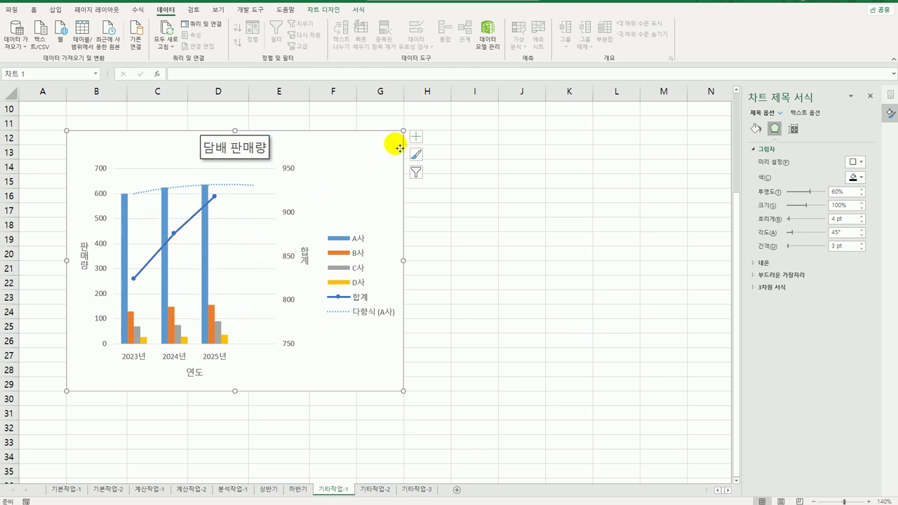
pyautogui.click(416, 136)
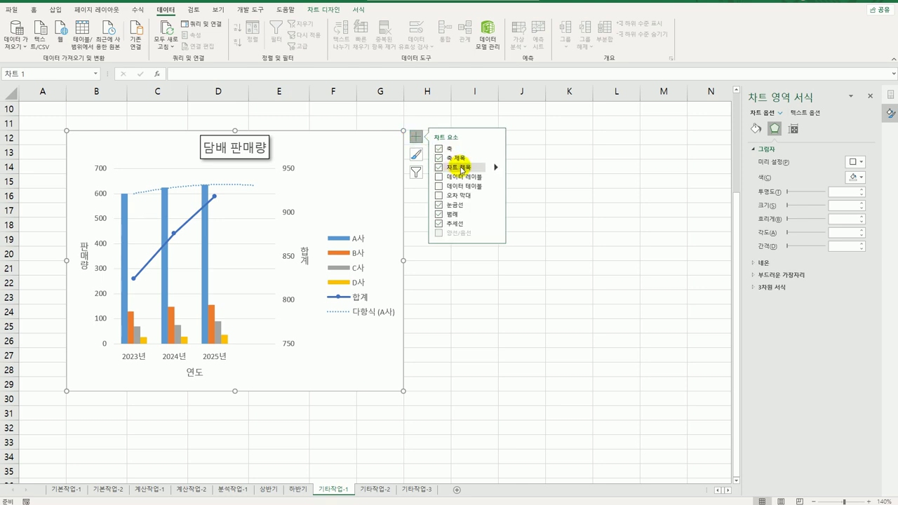
pyautogui.click(496, 204)
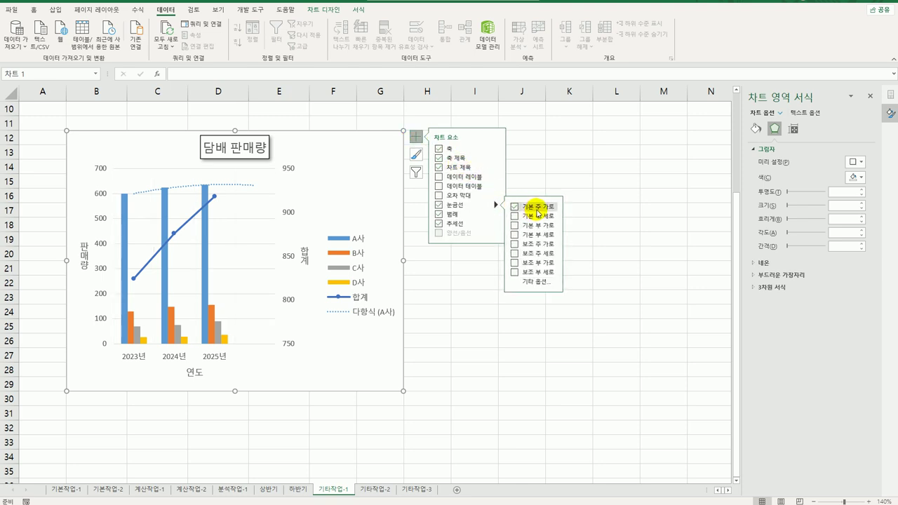
pyautogui.click(539, 207)
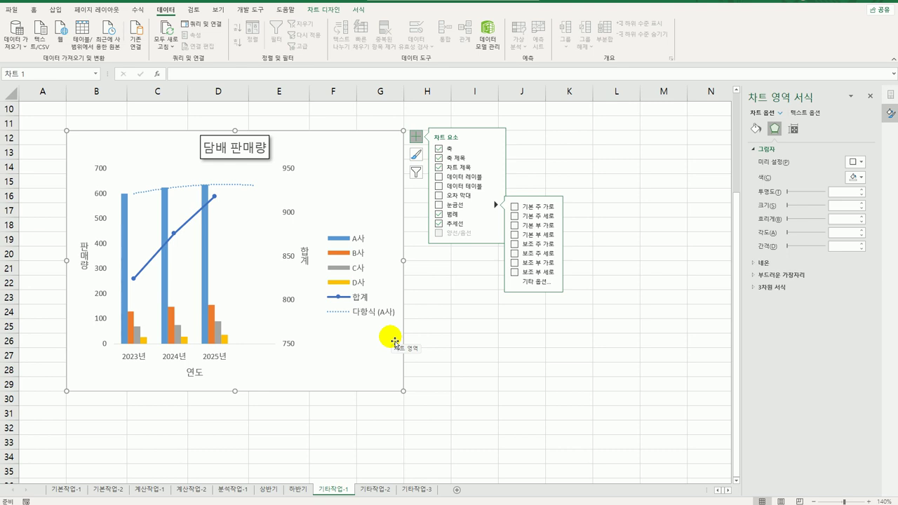
# - Place the chart legend at the bottom (아래쪽) and give it a solid black border (실선)
pyautogui.click(496, 214)
pyautogui.click(521, 251)
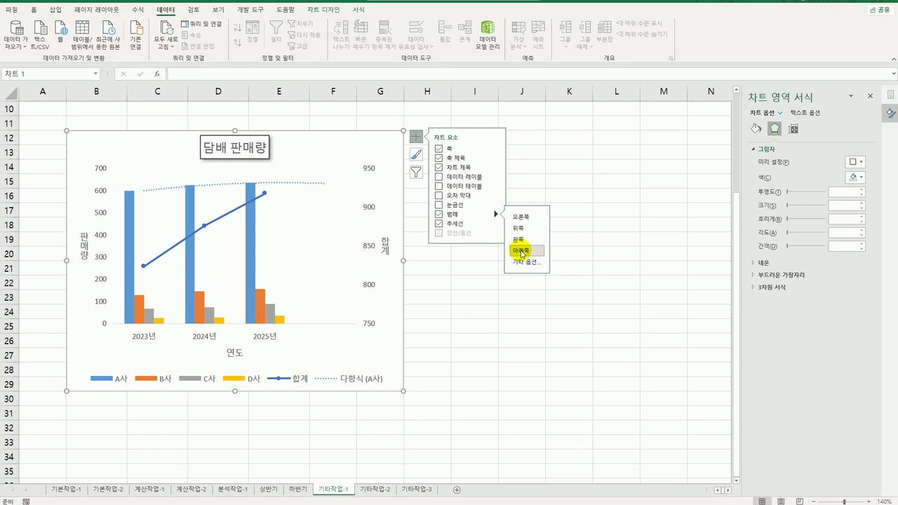
pyautogui.click(279, 380)
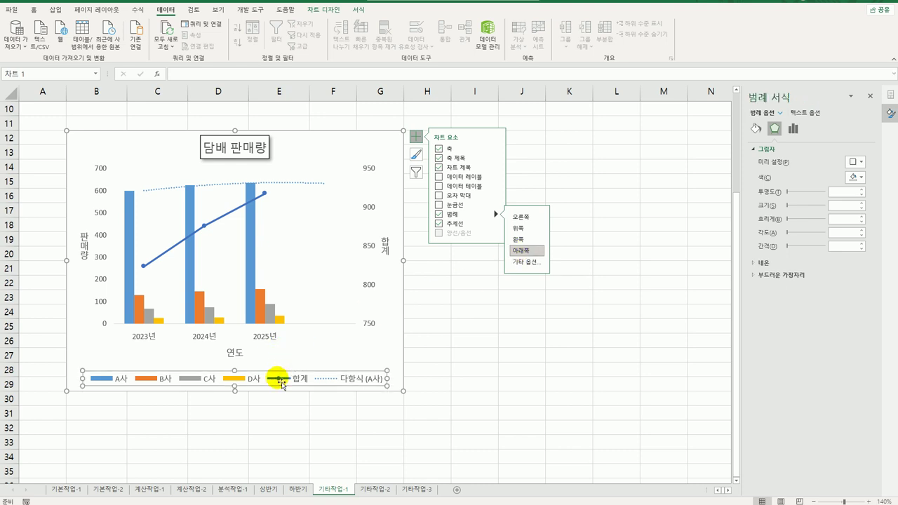
pyautogui.click(756, 130)
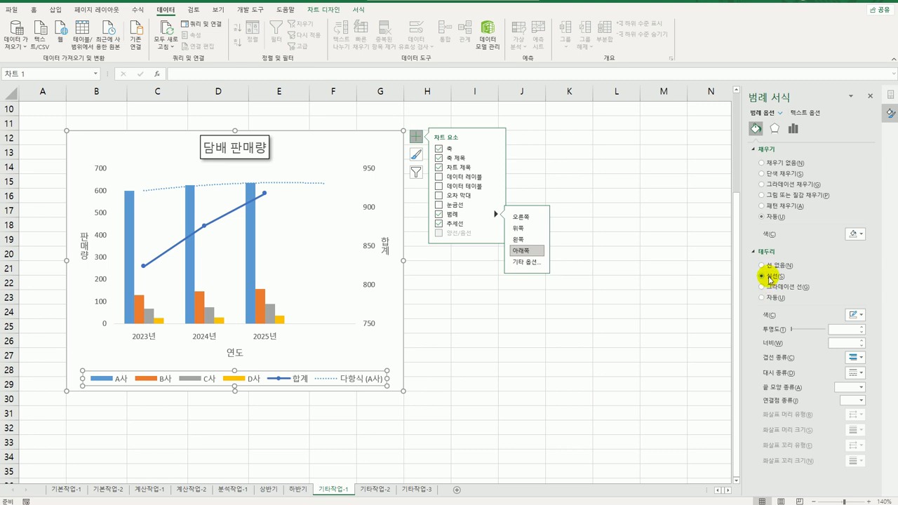
pyautogui.click(766, 276)
pyautogui.click(857, 318)
pyautogui.click(856, 341)
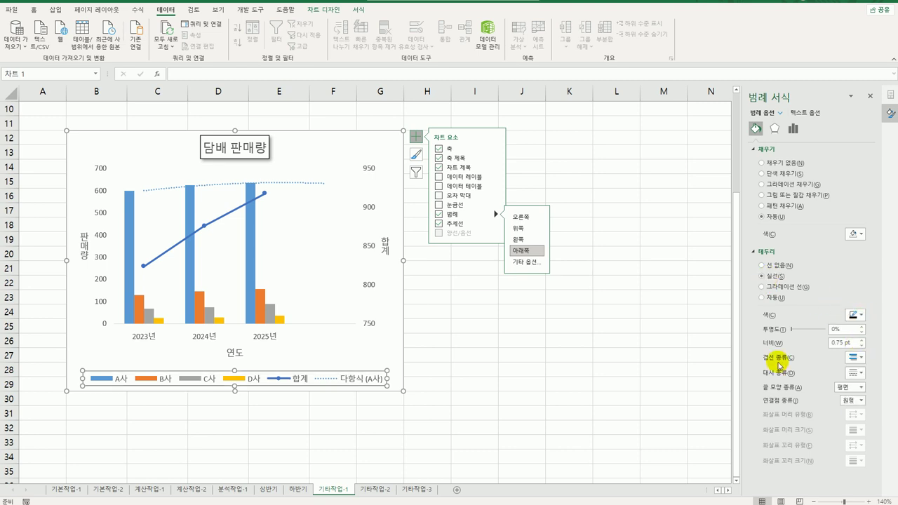
# - Deselect the finished chart and open the 기타작업-2 worksheet
pyautogui.click(573, 415)
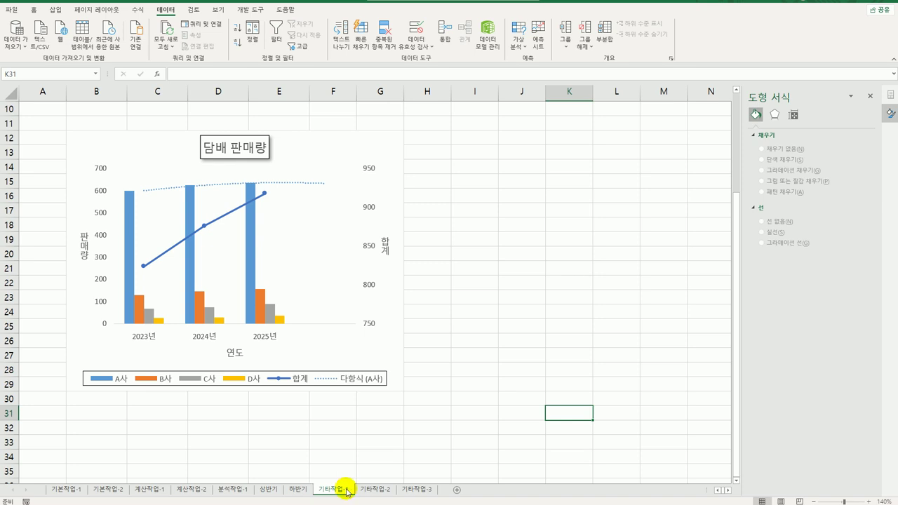
pyautogui.click(372, 490)
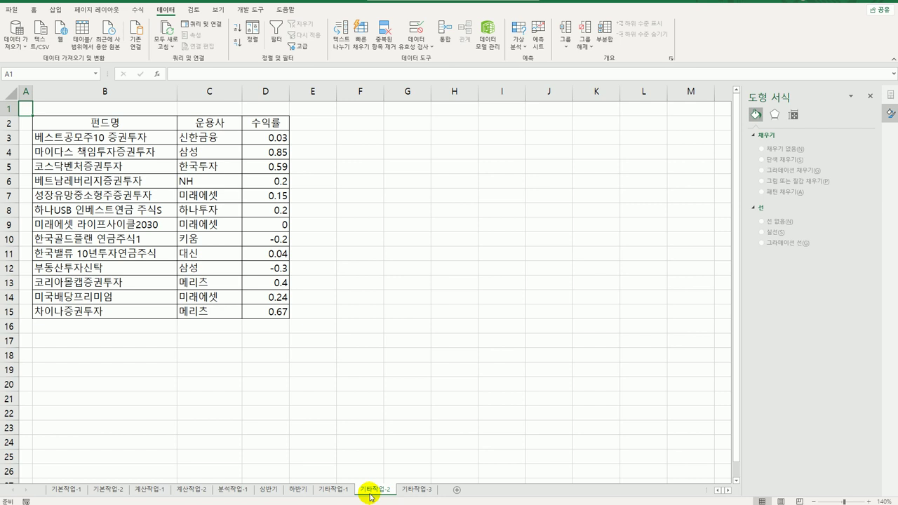
# - Draw a form-control button covering cells F2:G3 beside the fund table
pyautogui.click(244, 10)
pyautogui.click(193, 35)
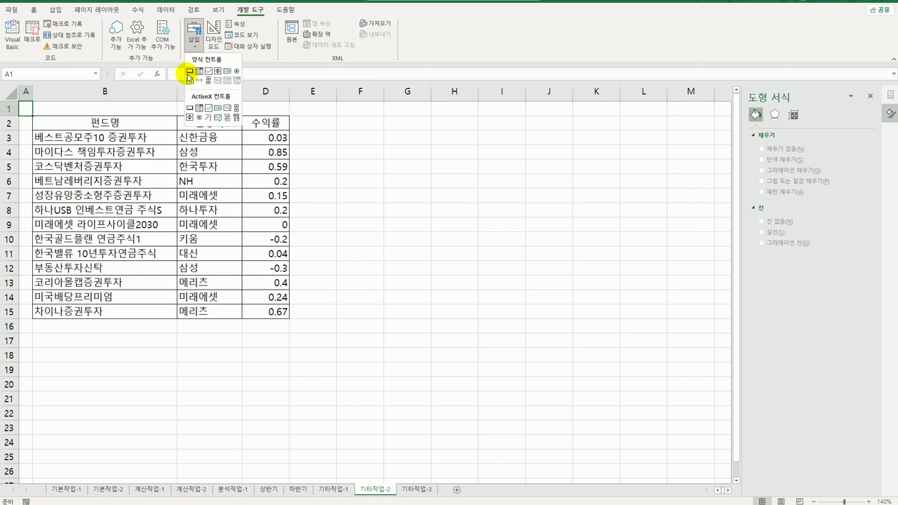
pyautogui.click(190, 72)
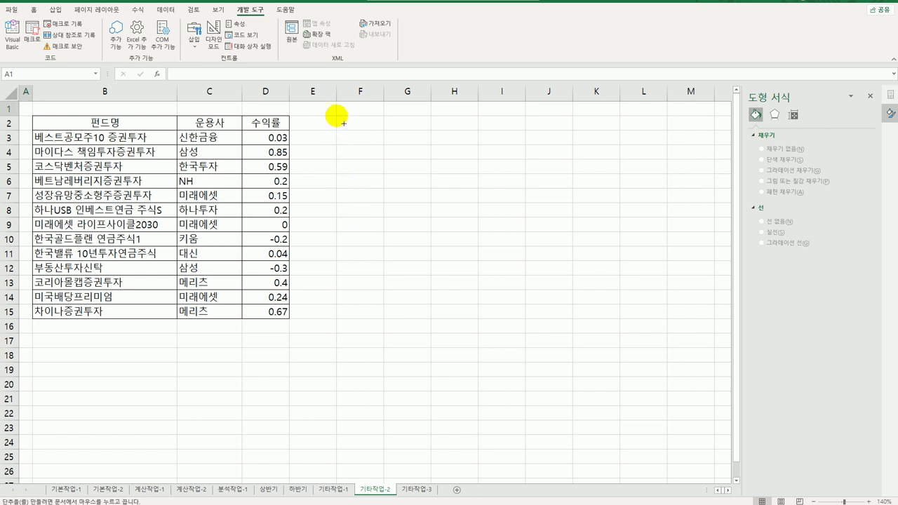
pyautogui.moveTo(337, 116)
pyautogui.mouseDown()
pyautogui.moveTo(417, 133)
pyautogui.moveTo(425, 146)
pyautogui.mouseUp()
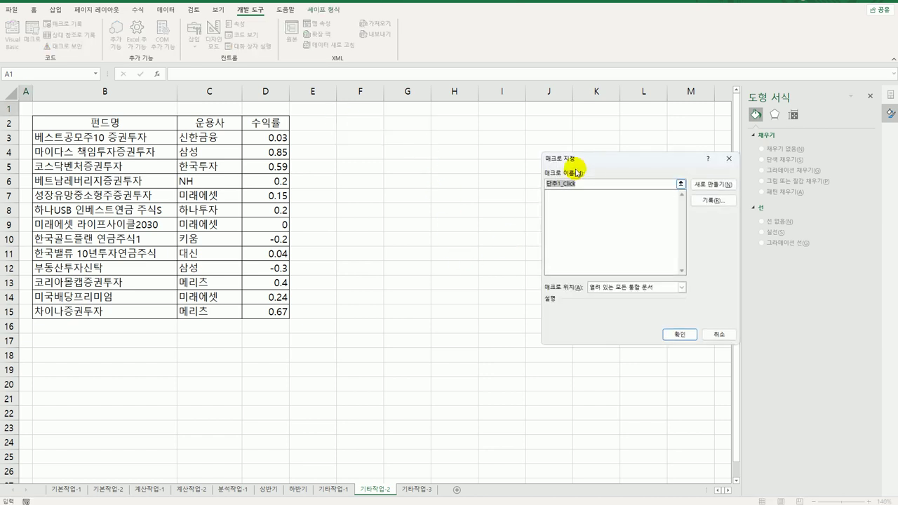
# - Name the new button's macro 백분율 and start recording it in the current workbook (현재 통합 문서)
pyautogui.moveTo(597, 168); pyautogui.dragTo(491, 175)
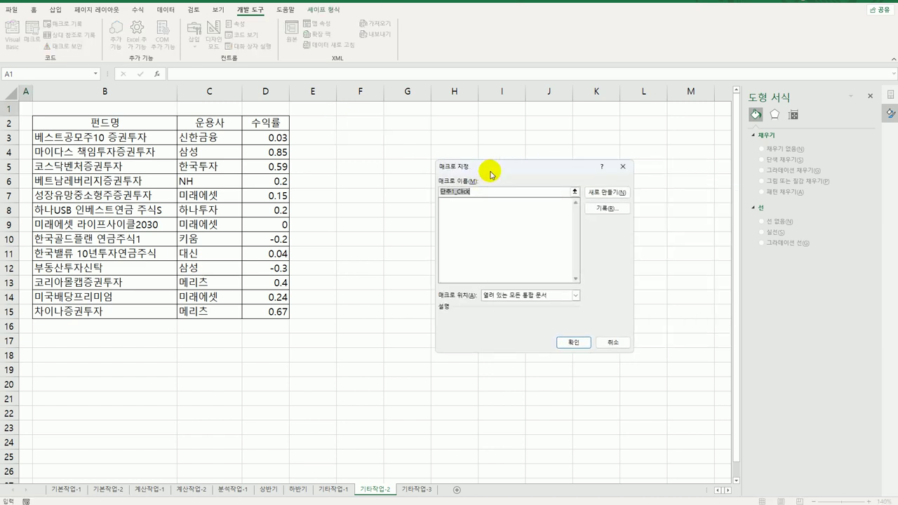
pyautogui.write('백분율')
pyautogui.click(607, 208)
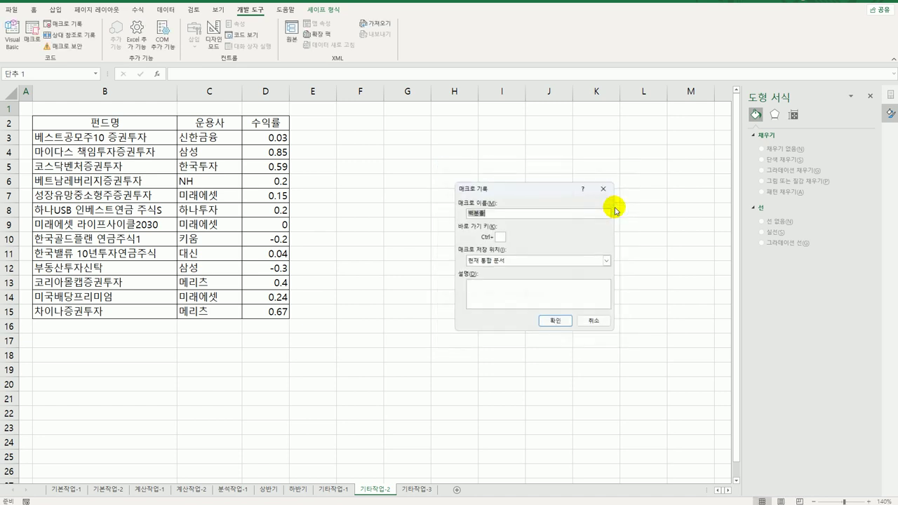
pyautogui.click(562, 323)
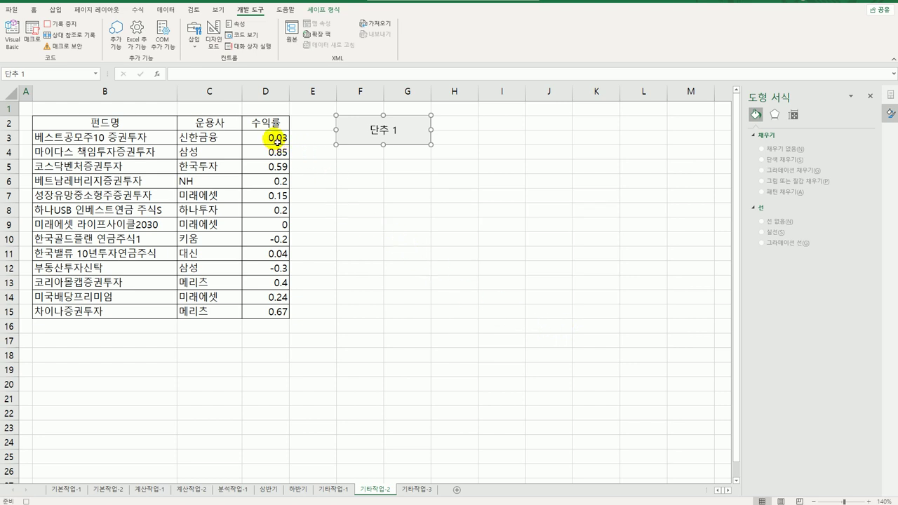
# - Start a custom (사용자 지정) number format for the 수익률 cells D3:D15 with the section [파랑][>=0.2]"▲"
pyautogui.moveTo(277, 137); pyautogui.dragTo(282, 317)
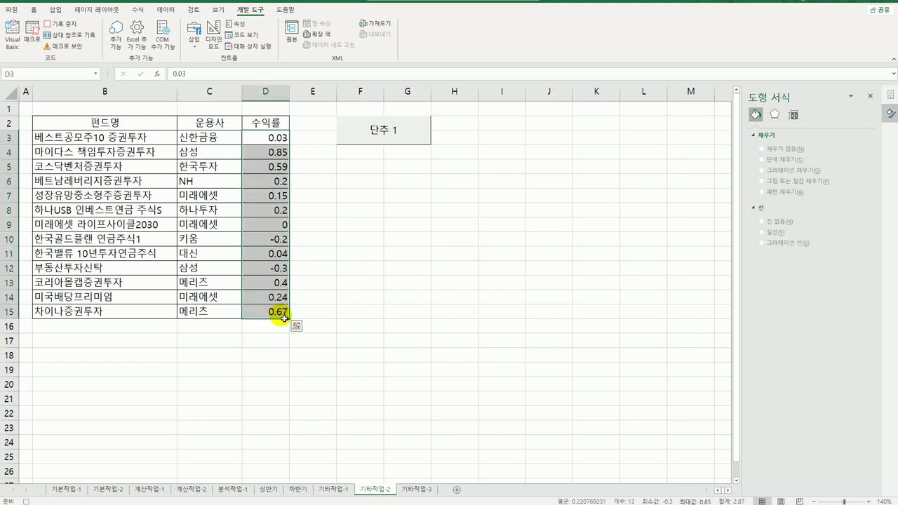
pyautogui.rightClick(275, 208)
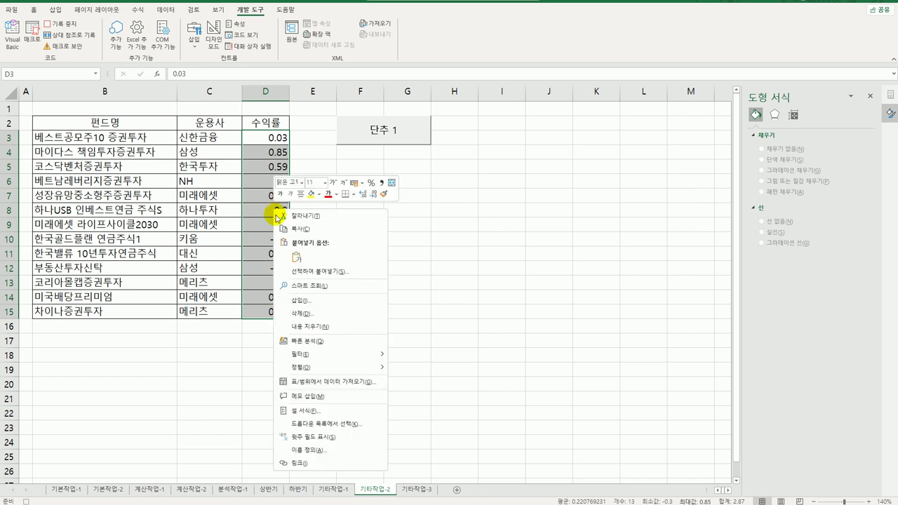
pyautogui.click(325, 412)
pyautogui.moveTo(463, 280); pyautogui.dragTo(541, 174)
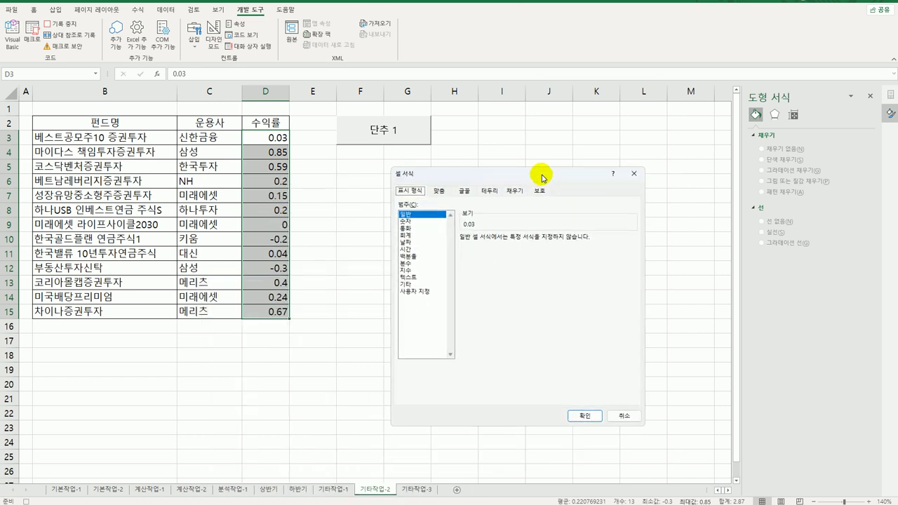
pyautogui.click(436, 289)
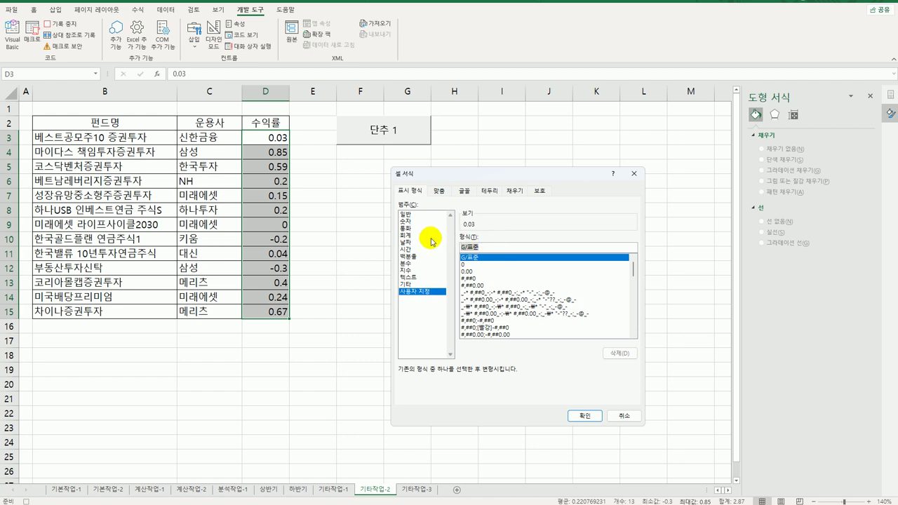
pyautogui.write('[')
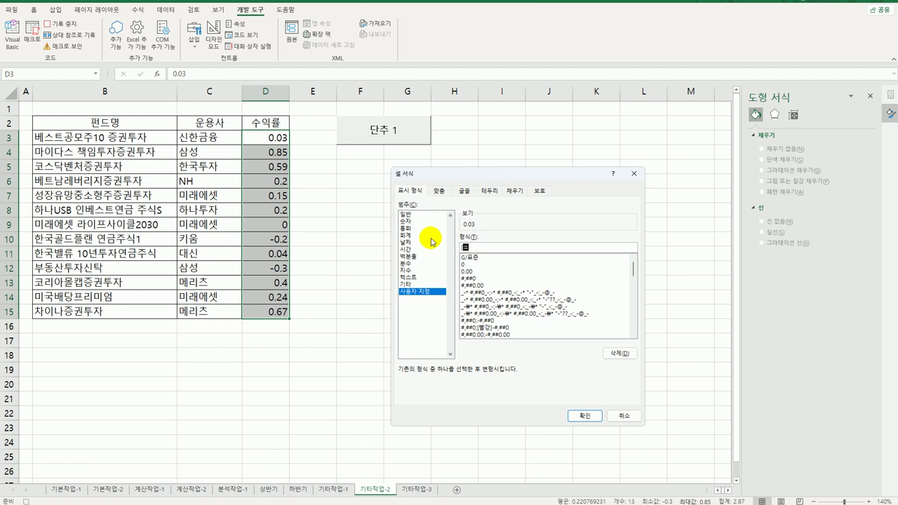
pyautogui.write('파랑][>=0.2]')
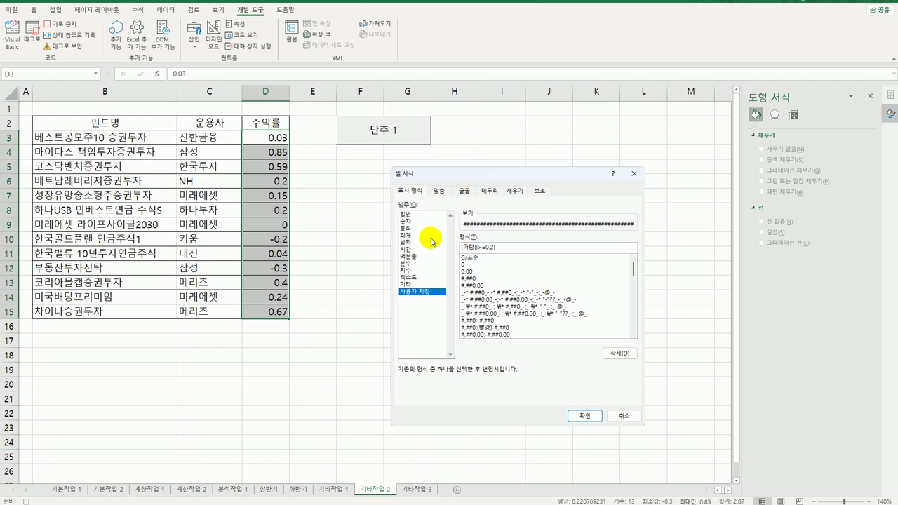
pyautogui.write('"ㅁ')
pyautogui.press('Hangul_Hanja')
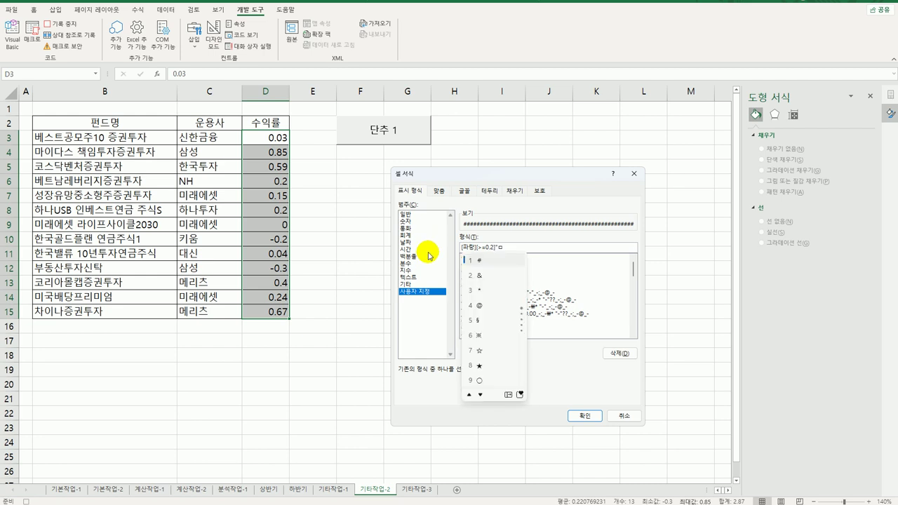
pyautogui.click(508, 396)
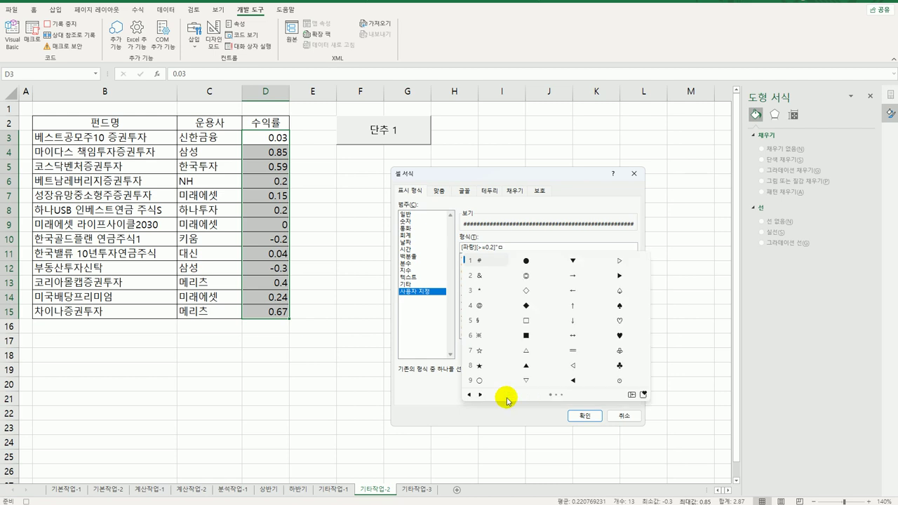
pyautogui.click(528, 367)
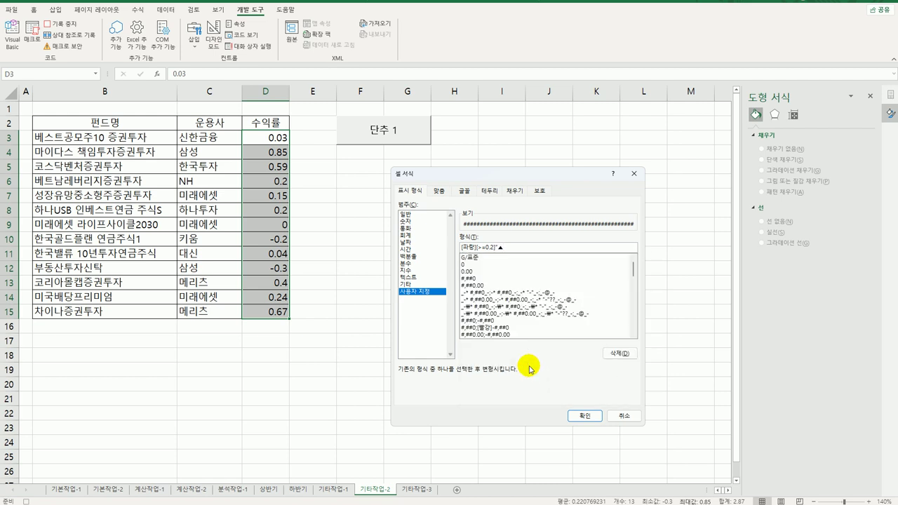
pyautogui.write('"')
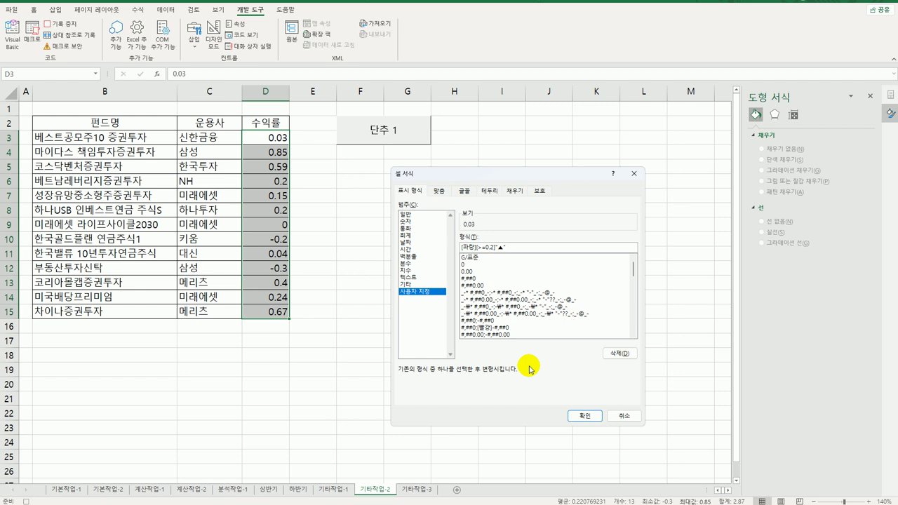
# - Complete the custom format with 0%;[빨강][<=0]"▼"0%;0% and apply it to D3:D15
pyautogui.write('0%;[빨강][<0')
pyautogui.press('BackSpace')
pyautogui.write('=0]"ㅁ')
pyautogui.press('Hangul_Hanja')
pyautogui.click(508, 394)
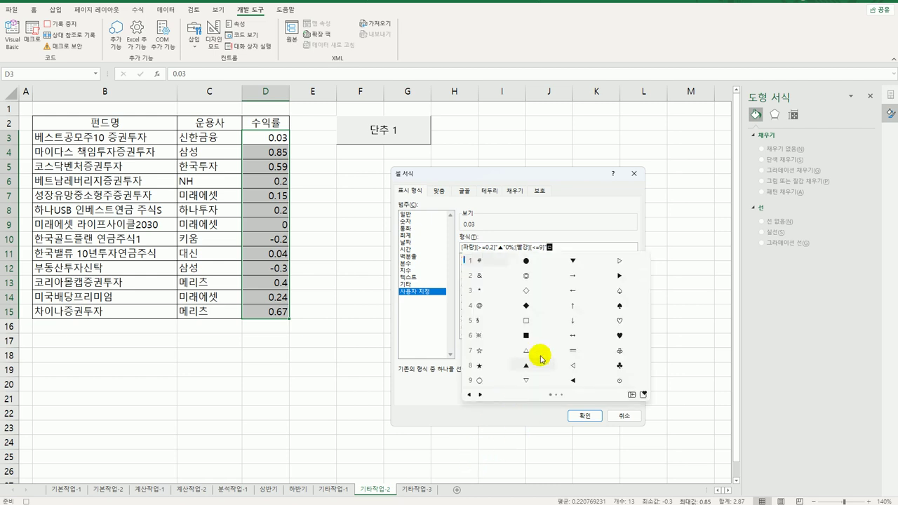
pyautogui.click(574, 261)
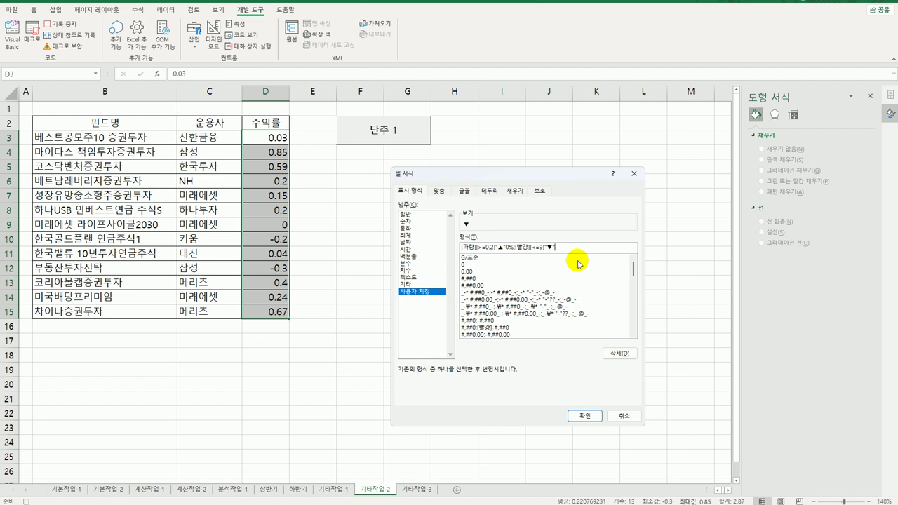
pyautogui.write('0%;0%')
pyautogui.moveTo(532, 248); pyautogui.dragTo(546, 250)
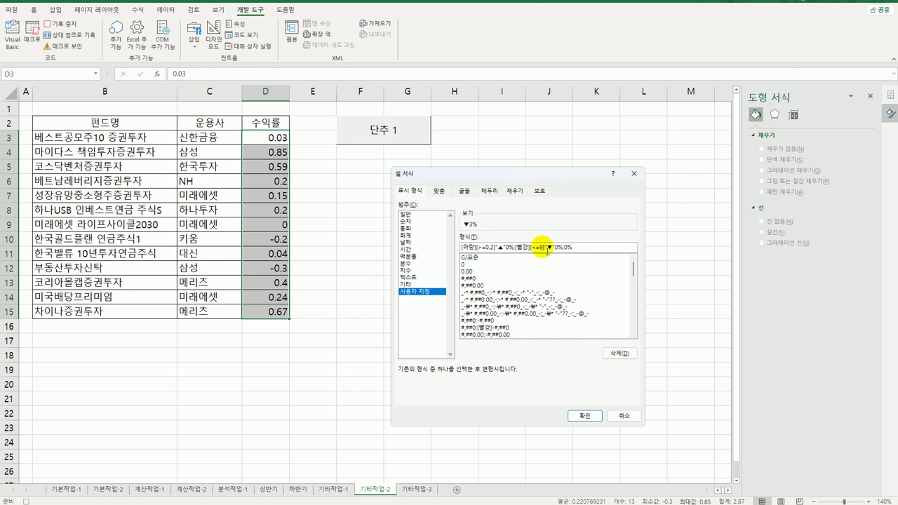
pyautogui.write('0')
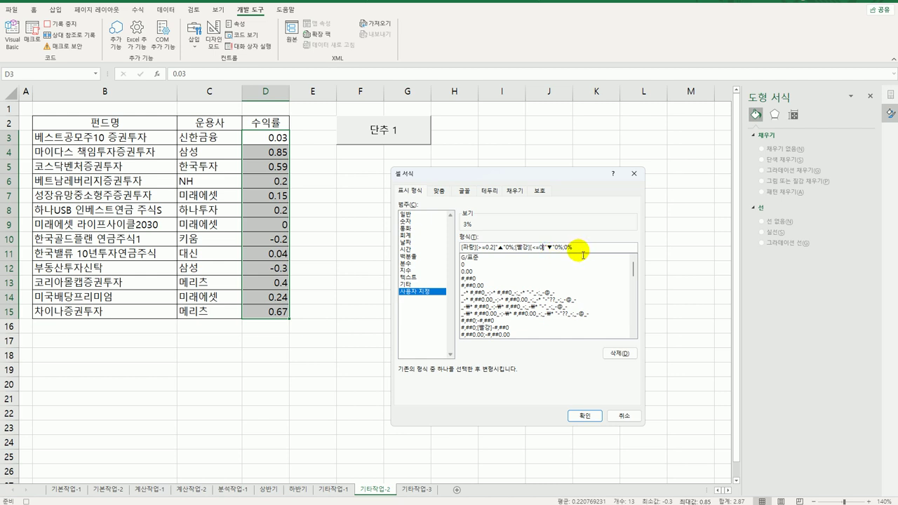
pyautogui.click(585, 415)
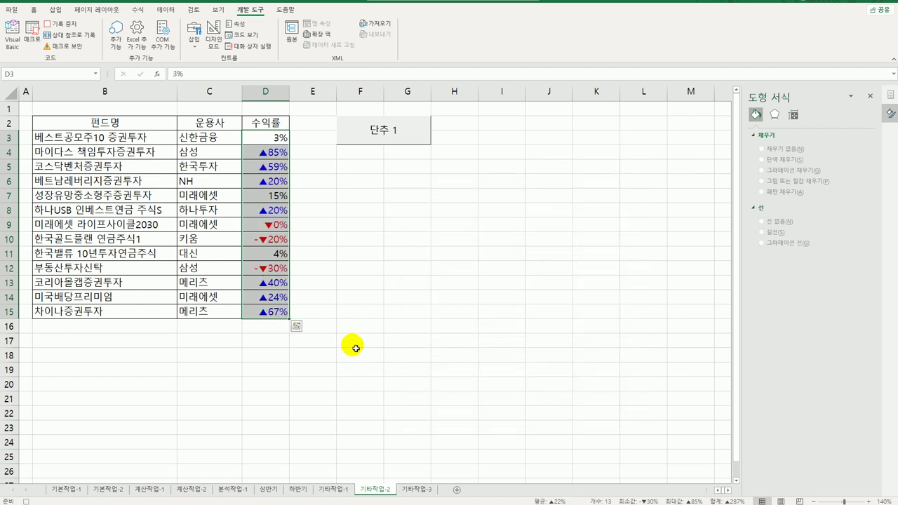
# - Stop recording the macro and change the button's label to 백분율
pyautogui.click(264, 313)
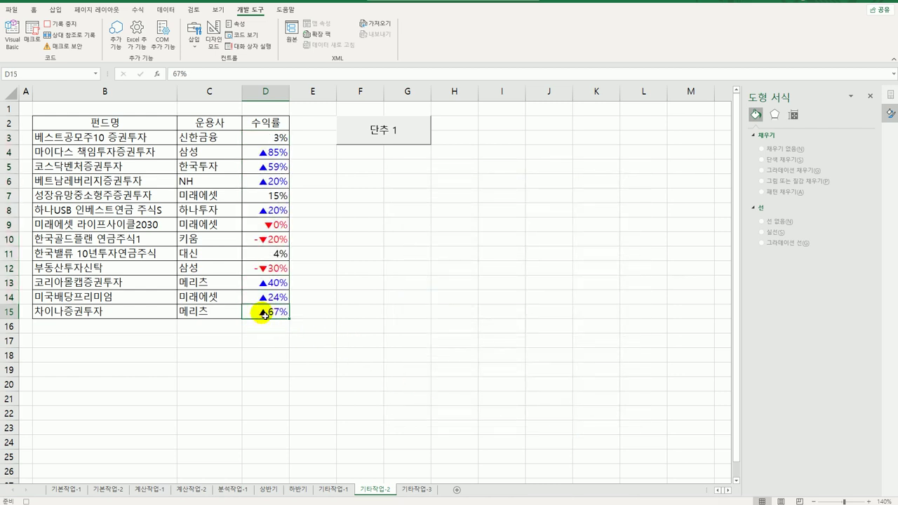
pyautogui.click(58, 23)
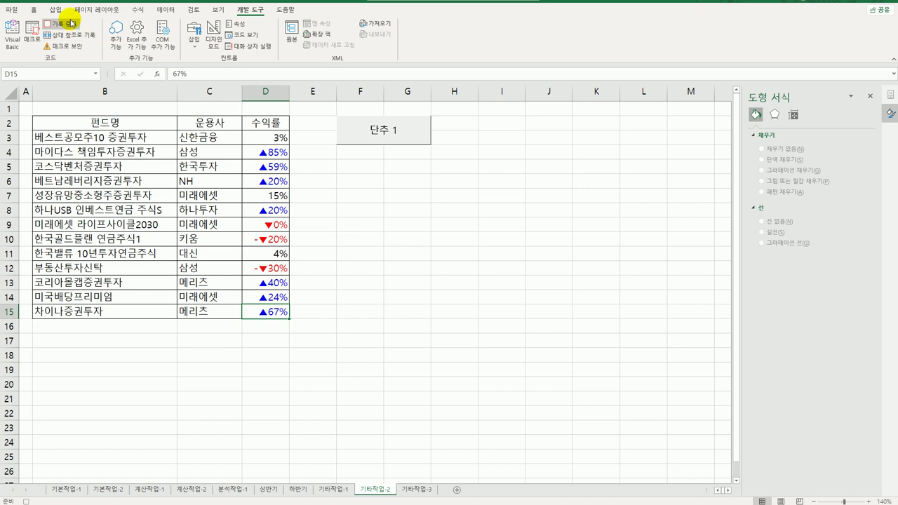
pyautogui.rightClick(413, 134)
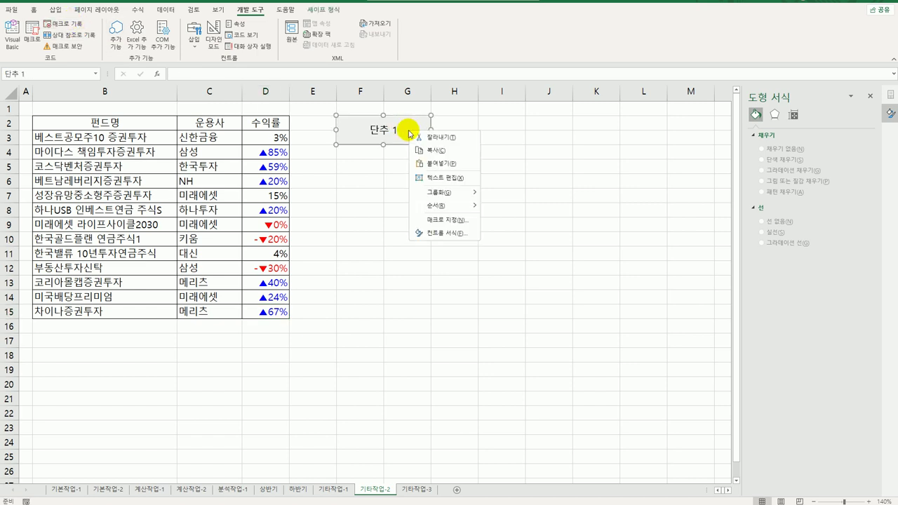
pyautogui.click(446, 176)
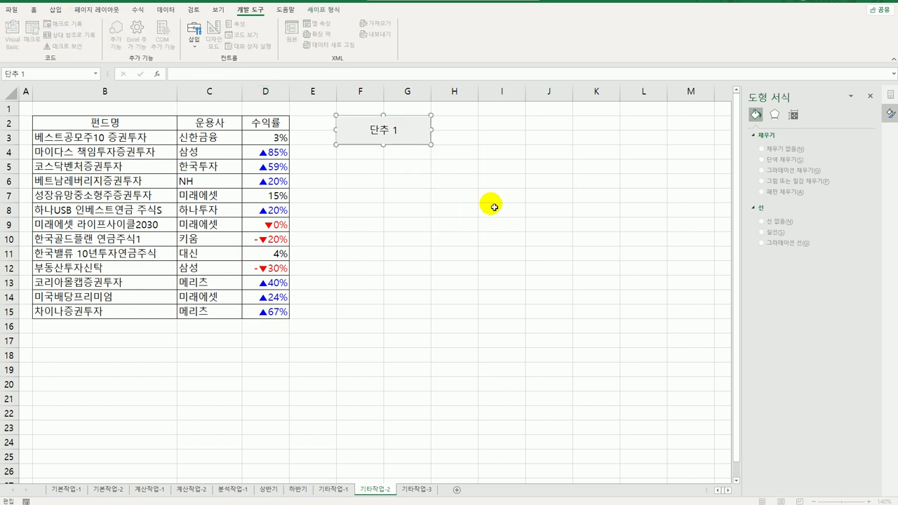
pyautogui.hotkey('ctrl', 'a')
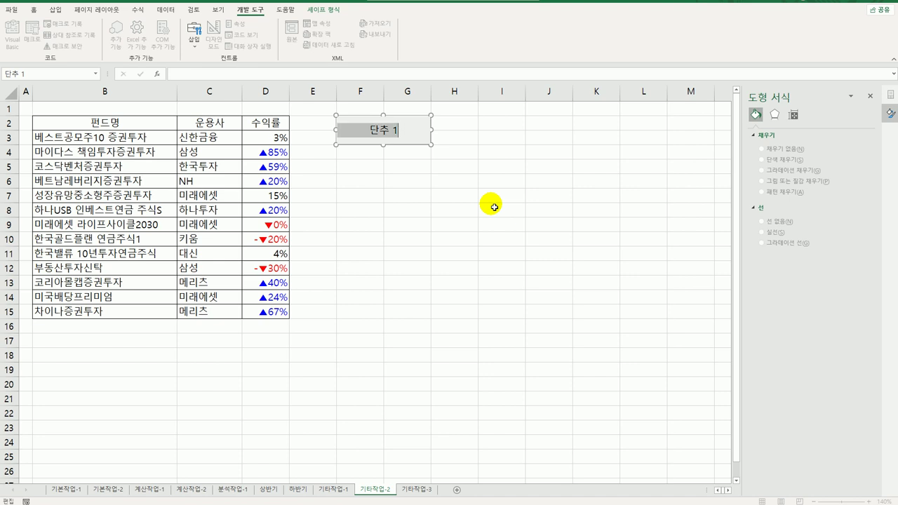
pyautogui.write('백분율')
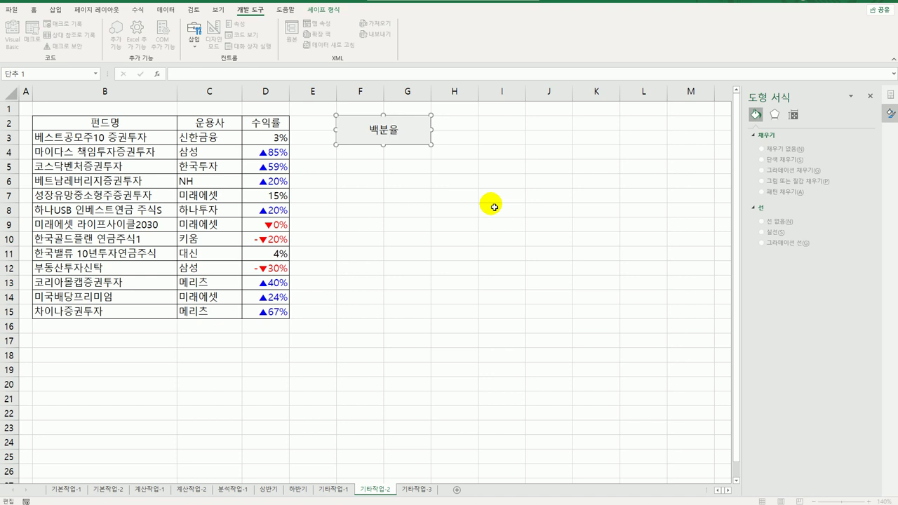
pyautogui.click(495, 205)
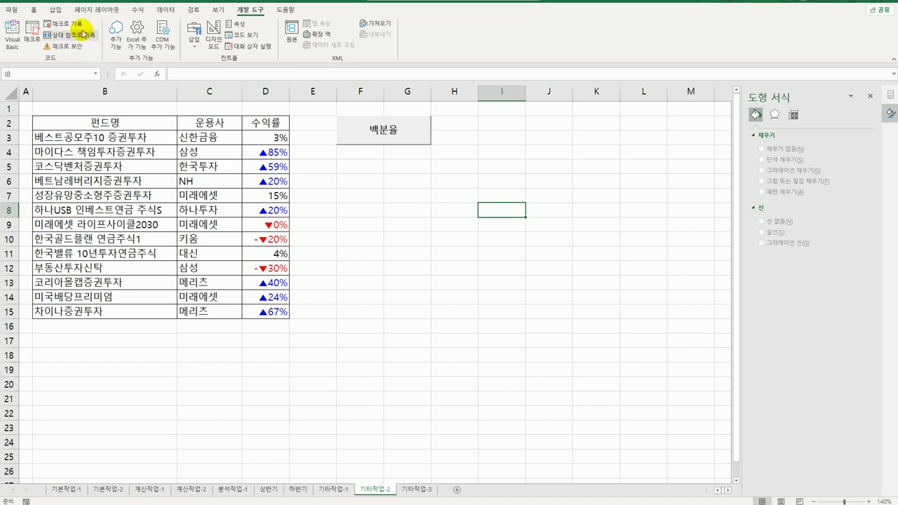
# - Draw a second form-control button over F5:G6 and start recording a macro named 일반서식 for it
pyautogui.click(196, 39)
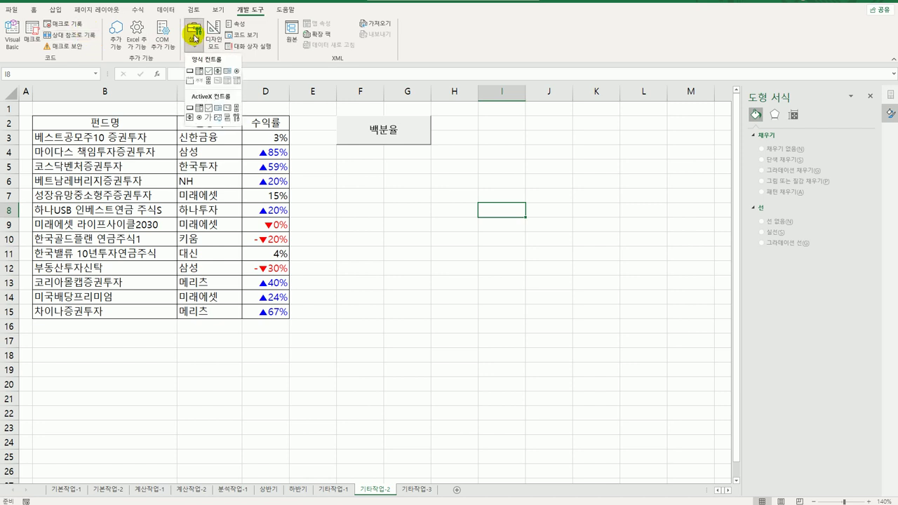
pyautogui.click(190, 71)
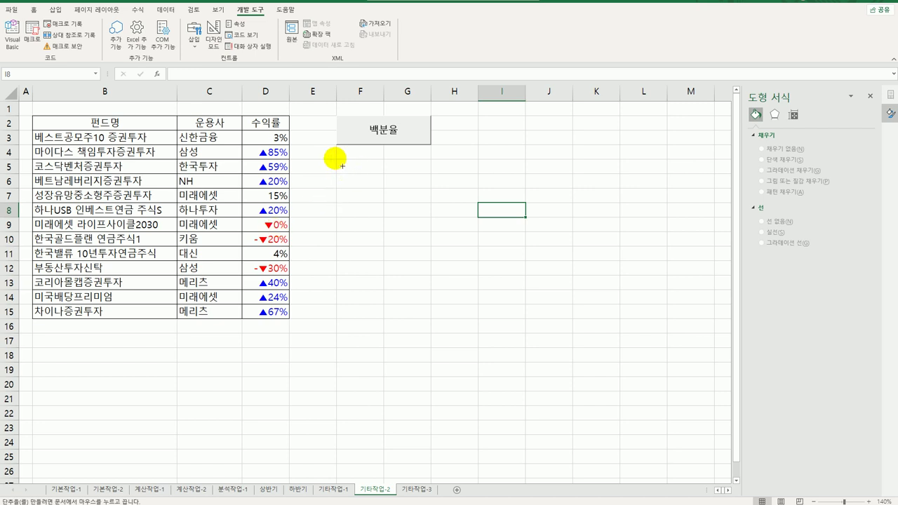
pyautogui.moveTo(342, 166); pyautogui.dragTo(427, 202)
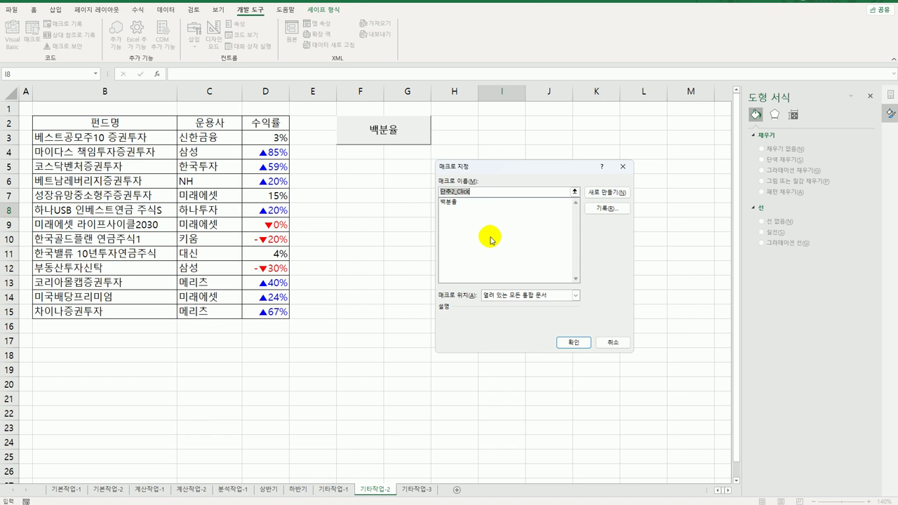
pyautogui.write('일반서식')
pyautogui.click(607, 209)
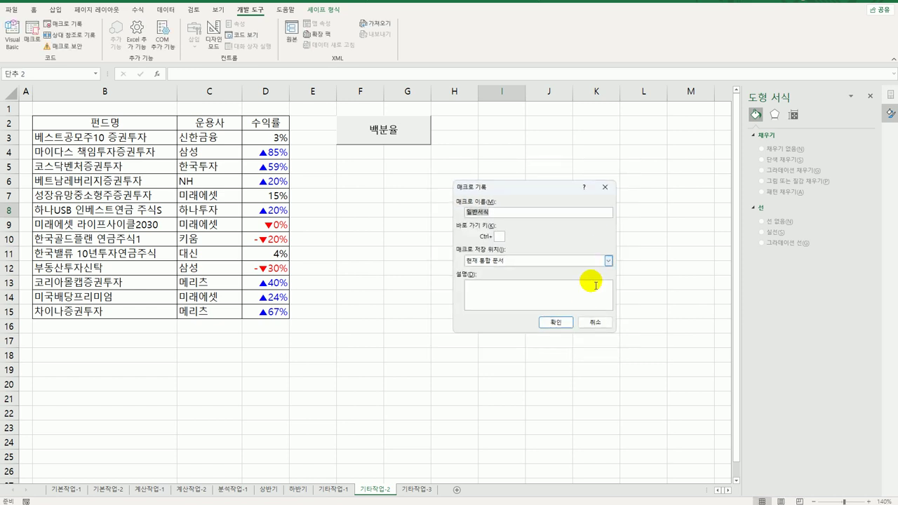
pyautogui.click(566, 325)
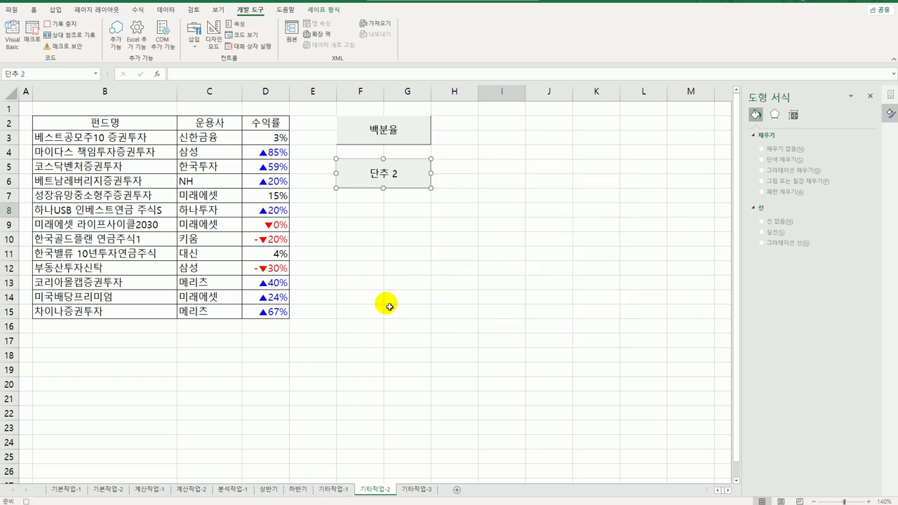
# - Apply the 일반 (General) number format to the 수익률 cells D3:D15 for the 일반서식 macro
pyautogui.moveTo(270, 143); pyautogui.dragTo(249, 316)
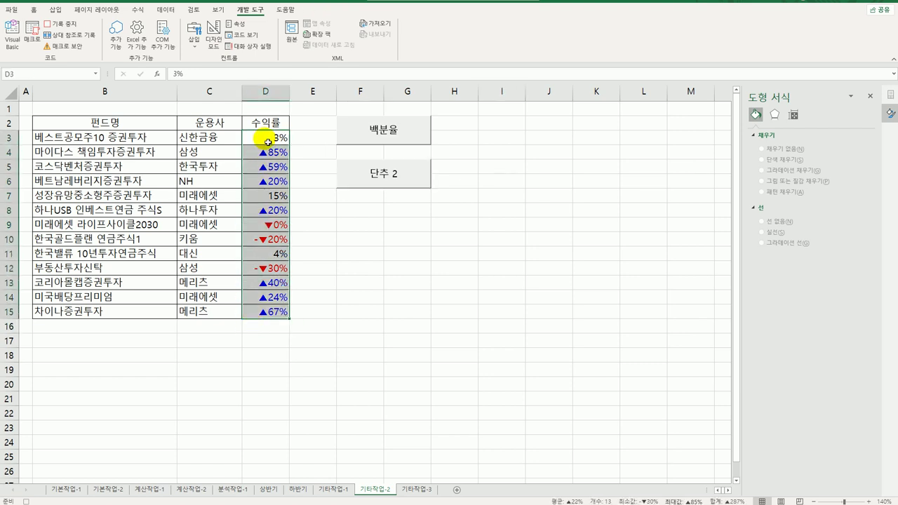
pyautogui.rightClick(266, 138)
pyautogui.click(339, 344)
pyautogui.moveTo(355, 210); pyautogui.dragTo(596, 114)
pyautogui.click(483, 151)
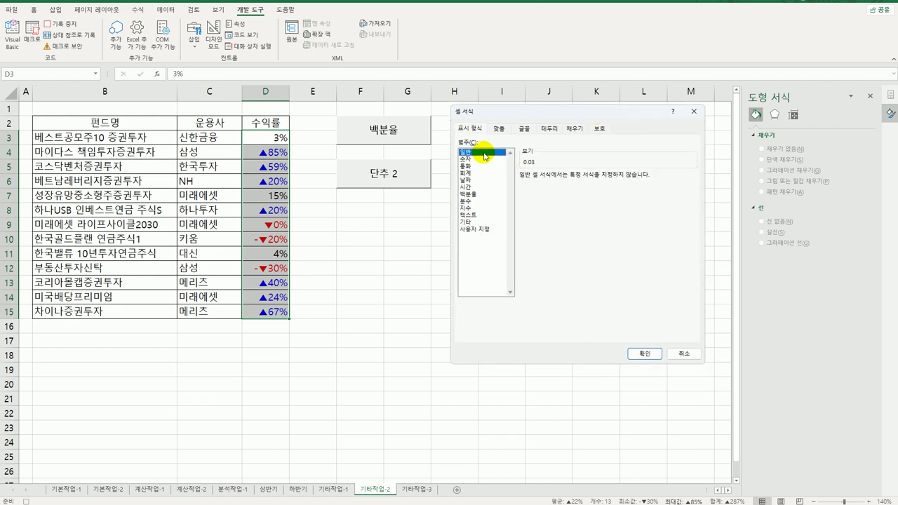
pyautogui.click(644, 354)
# - Stop recording the macro and change the second button's label to 일반서식
pyautogui.click(278, 140)
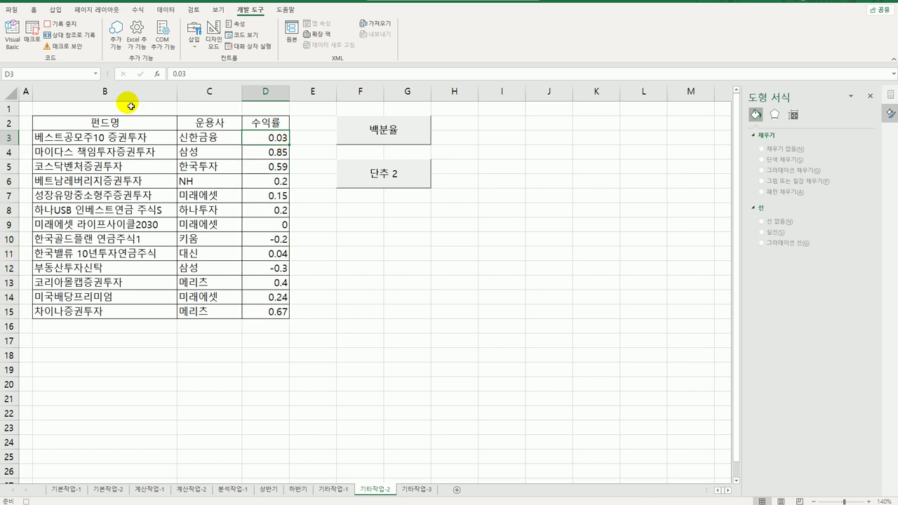
pyautogui.click(68, 24)
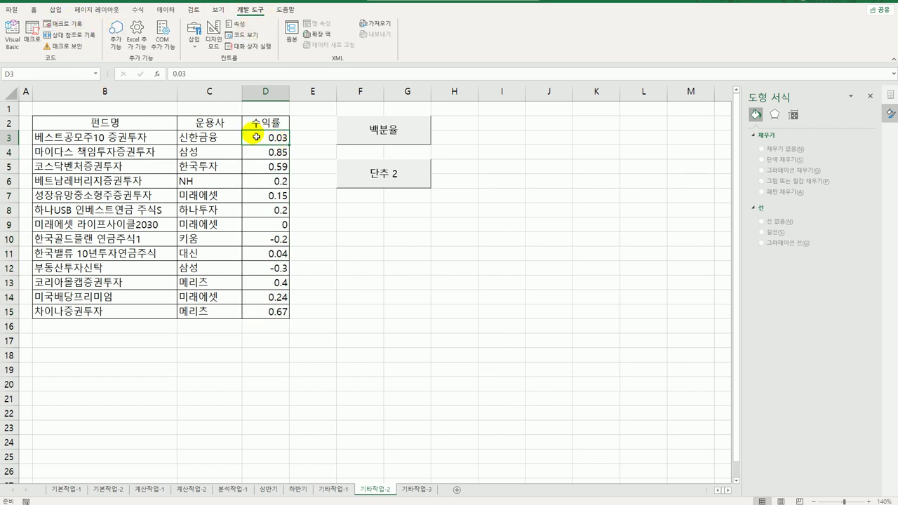
pyautogui.rightClick(380, 184)
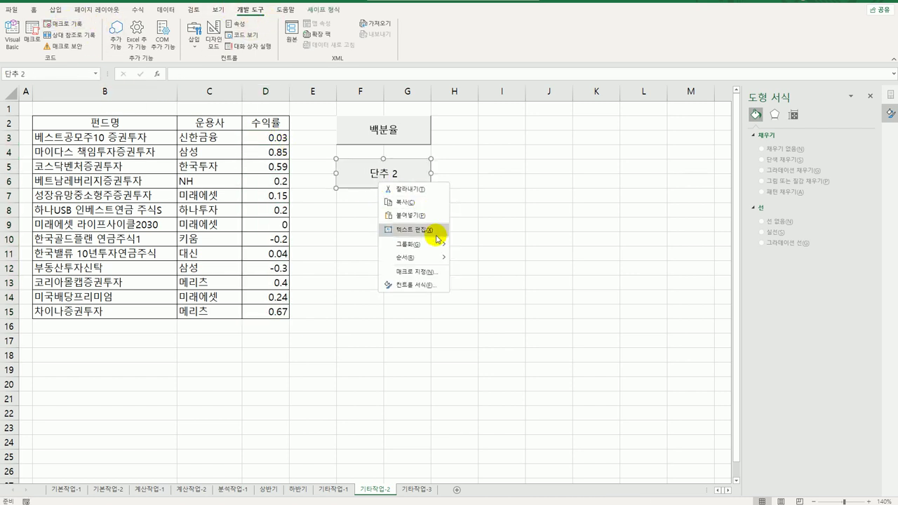
pyautogui.click(437, 232)
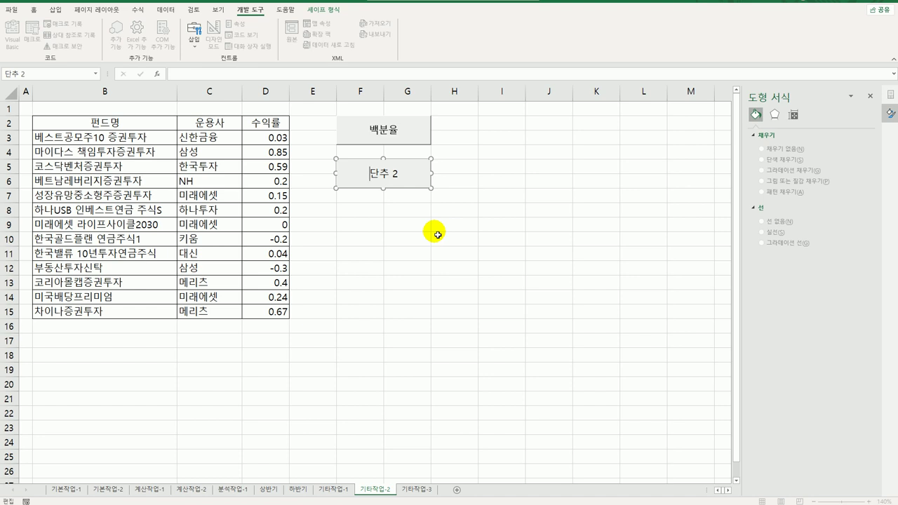
pyautogui.hotkey('ctrl', 'a')
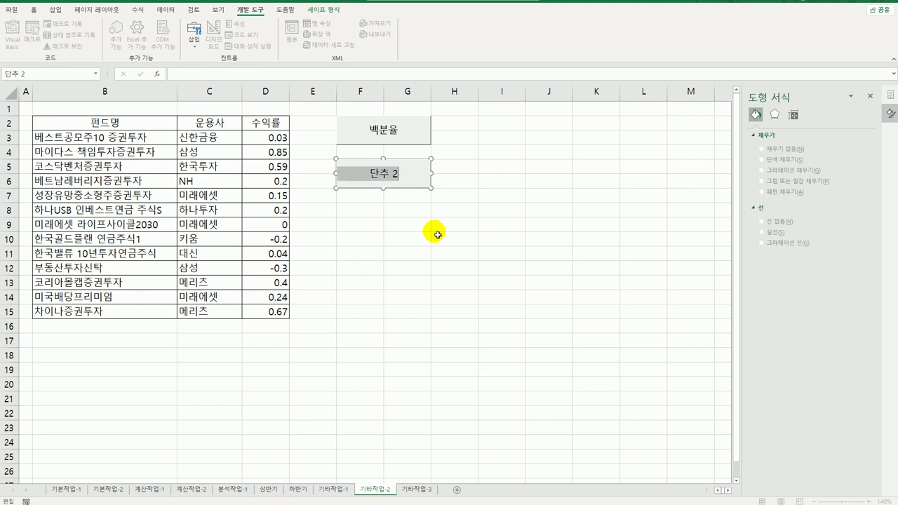
pyautogui.write('일반ㅅ')
pyautogui.write('서식')
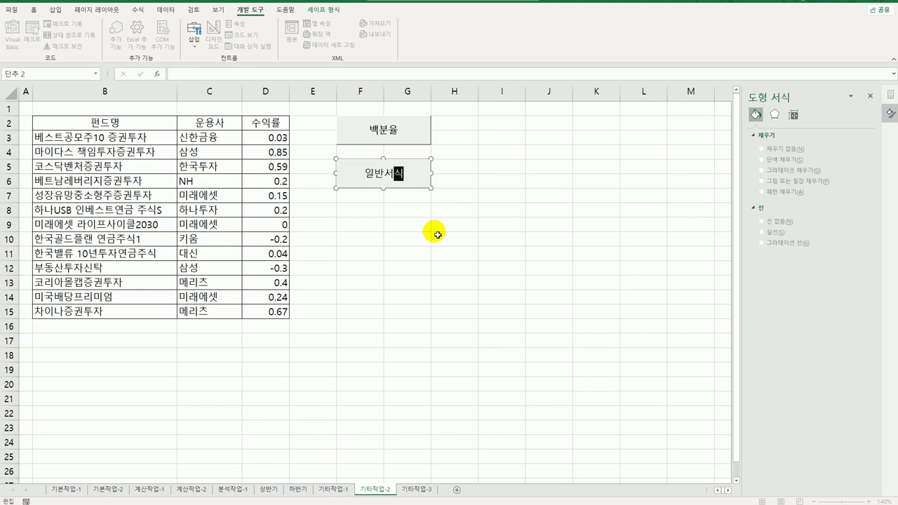
pyautogui.click(438, 230)
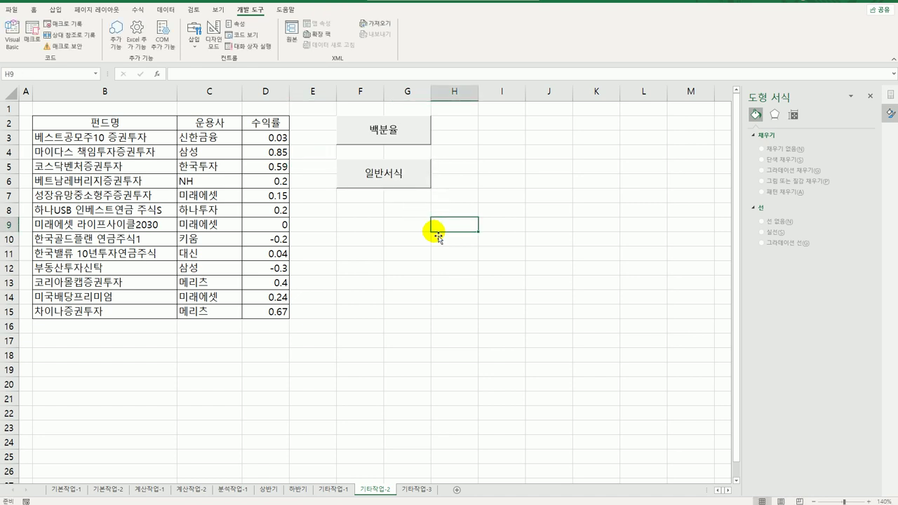
# - Test the 백분율 and 일반서식 buttons by running each one on the 수익률 column
pyautogui.click(401, 132)
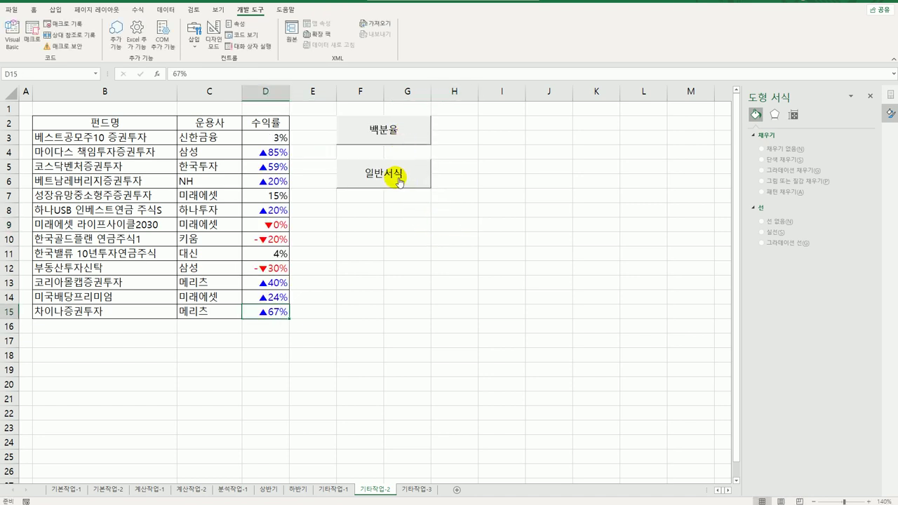
pyautogui.click(397, 181)
pyautogui.click(464, 228)
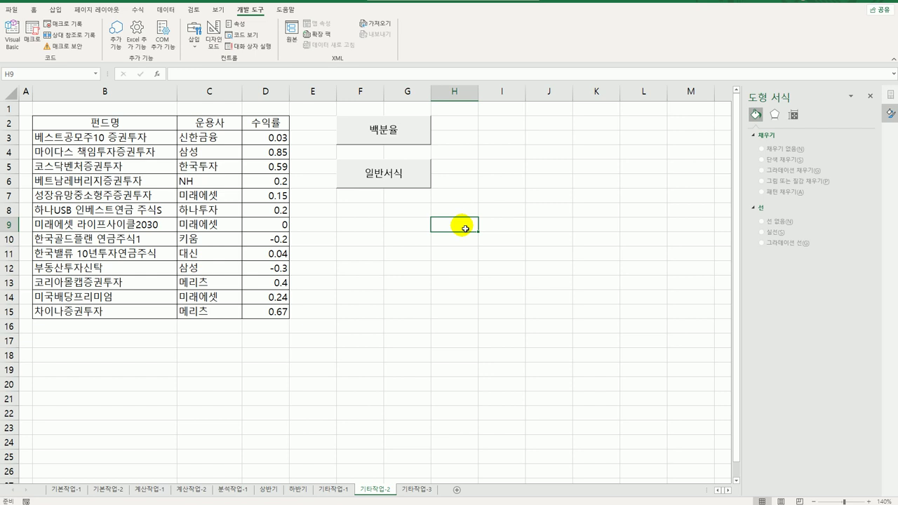
# - On the 기타작업-3 sheet, turn on design mode and add 결제화면.Show to the 결제하기 button's click procedure
pyautogui.click(416, 489)
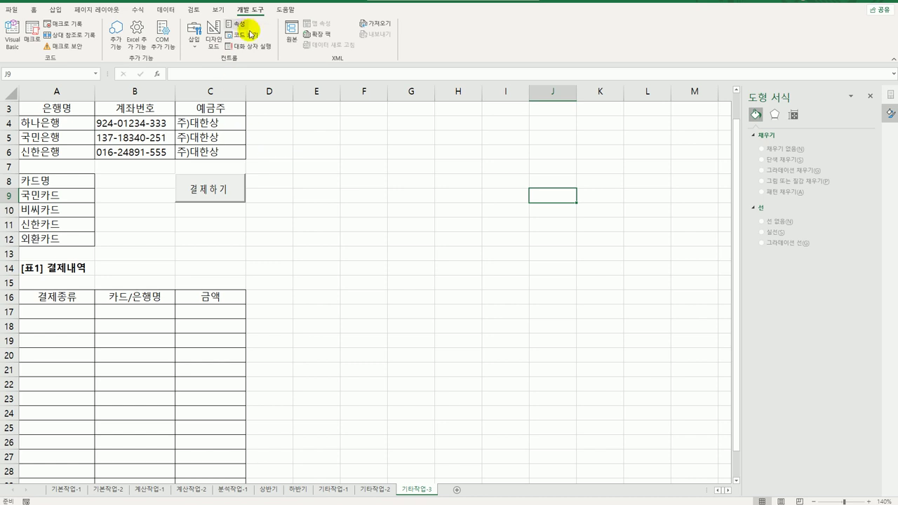
pyautogui.click(212, 43)
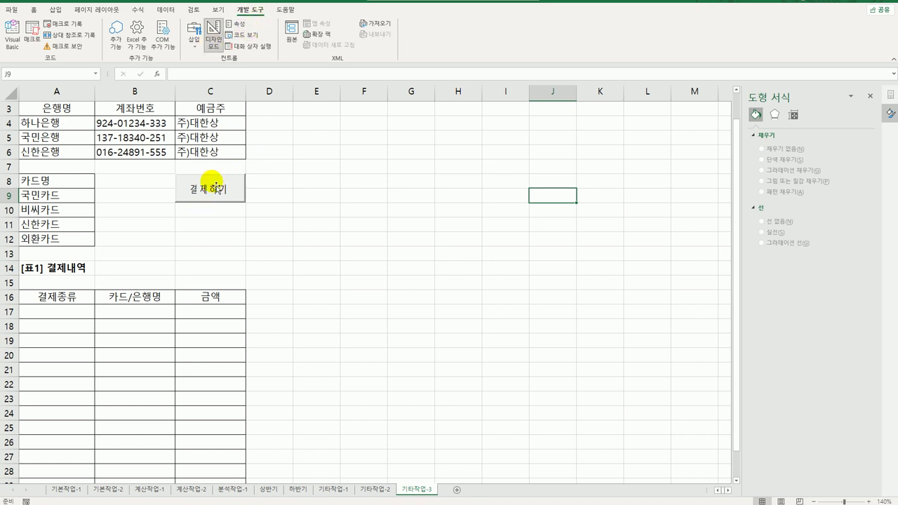
pyautogui.click(216, 190)
pyautogui.doubleClick(227, 193)
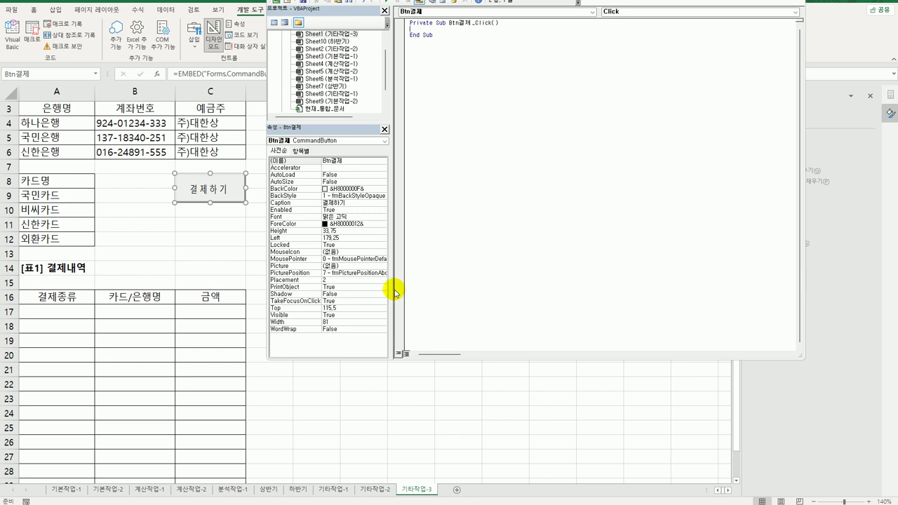
pyautogui.press('Tab')
pyautogui.write('결제화면.s')
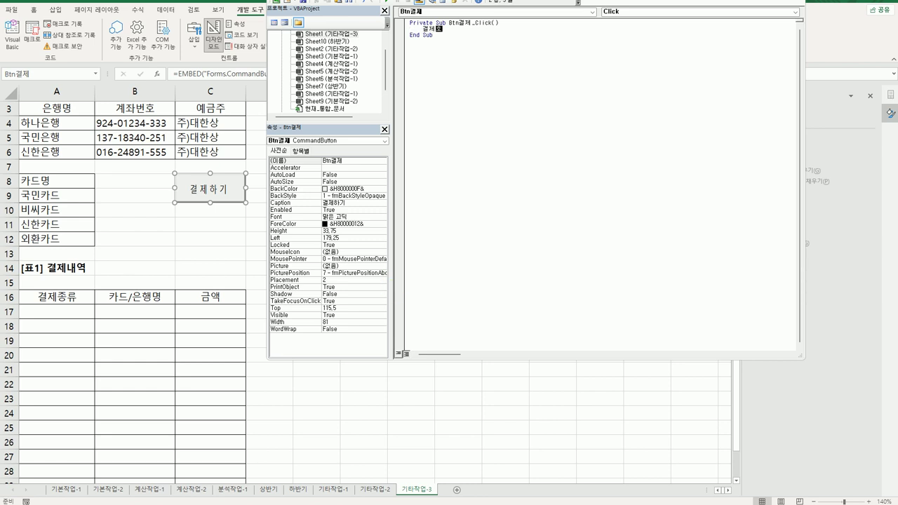
pyautogui.write('h')
pyautogui.press('Tab')
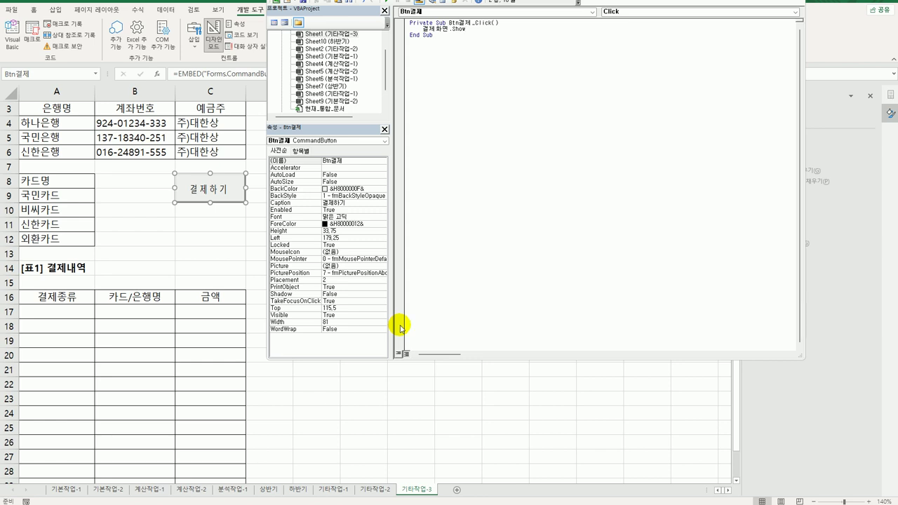
# - Open the code of the 결제화면 form and create its UserForm_Initialize procedure
pyautogui.moveTo(385, 69); pyautogui.dragTo(386, 97)
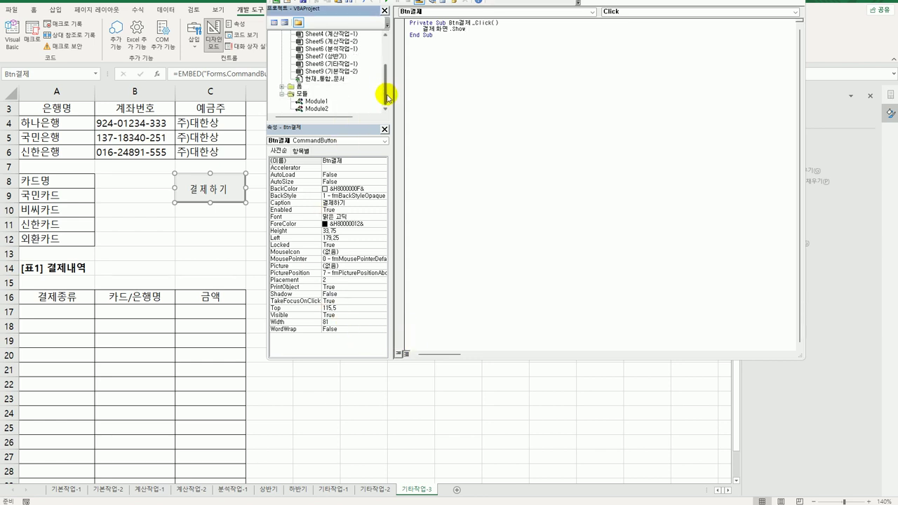
pyautogui.click(298, 85)
pyautogui.click(315, 95)
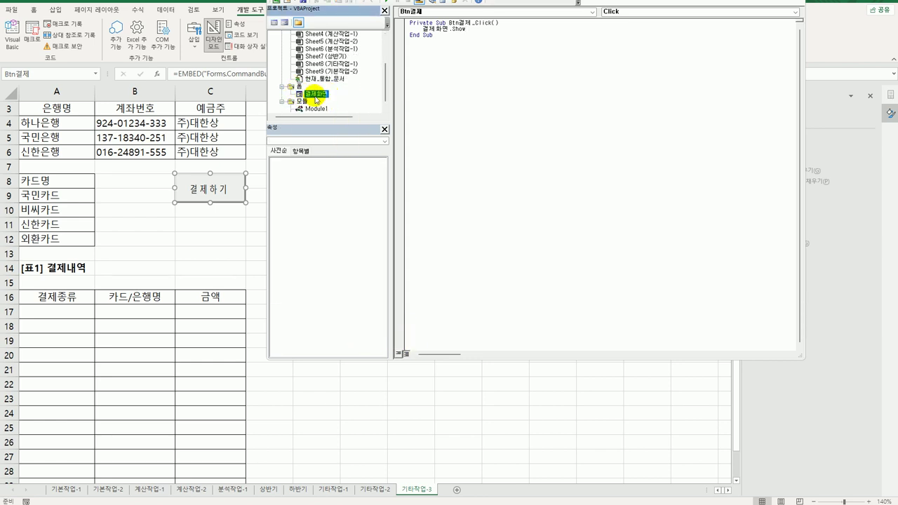
pyautogui.doubleClick(316, 97)
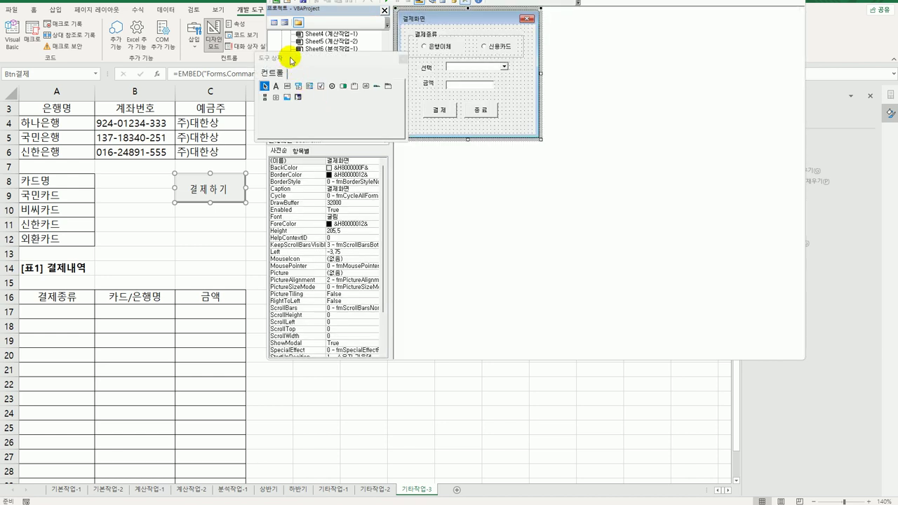
pyautogui.click(273, 26)
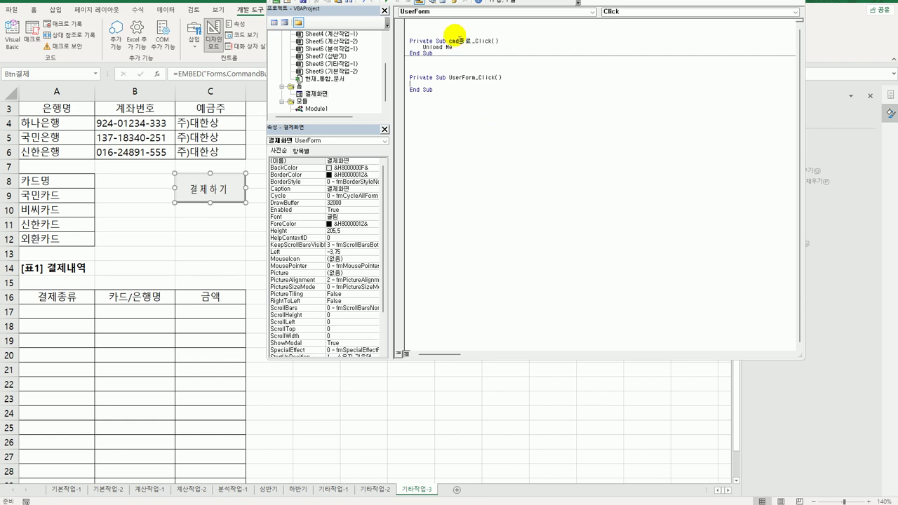
pyautogui.click(641, 14)
pyautogui.click(645, 64)
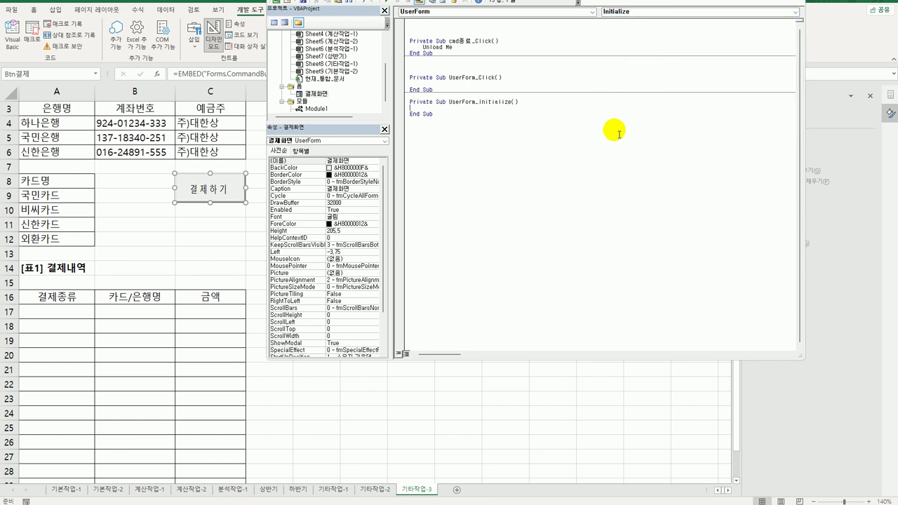
# - Add the line Opt신용 = True to the UserForm_Initialize procedure
pyautogui.press('Tab')
pyautogui.write('opt신용')
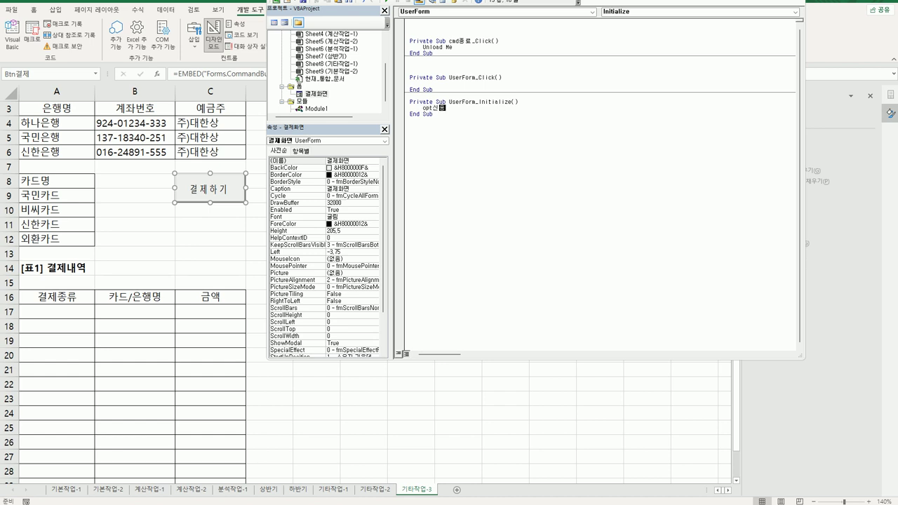
pyautogui.write('= True')
pyautogui.press('Down')
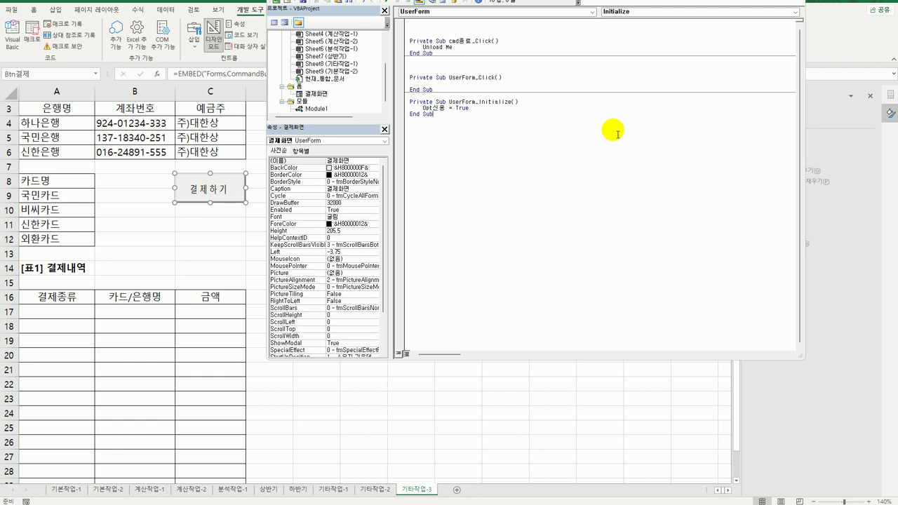
# - Create a DropButtonClick event procedure for the cmb선택 combo box on the 결제화면 form
pyautogui.doubleClick(317, 95)
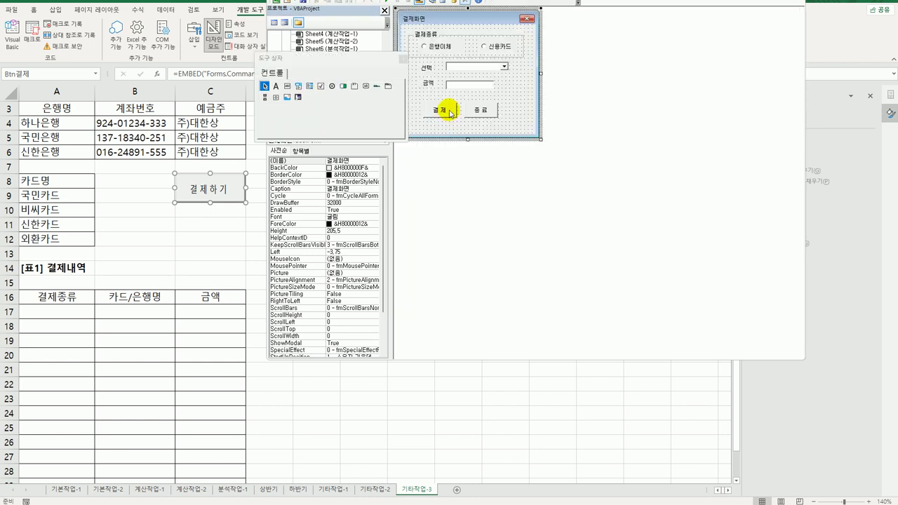
pyautogui.click(491, 70)
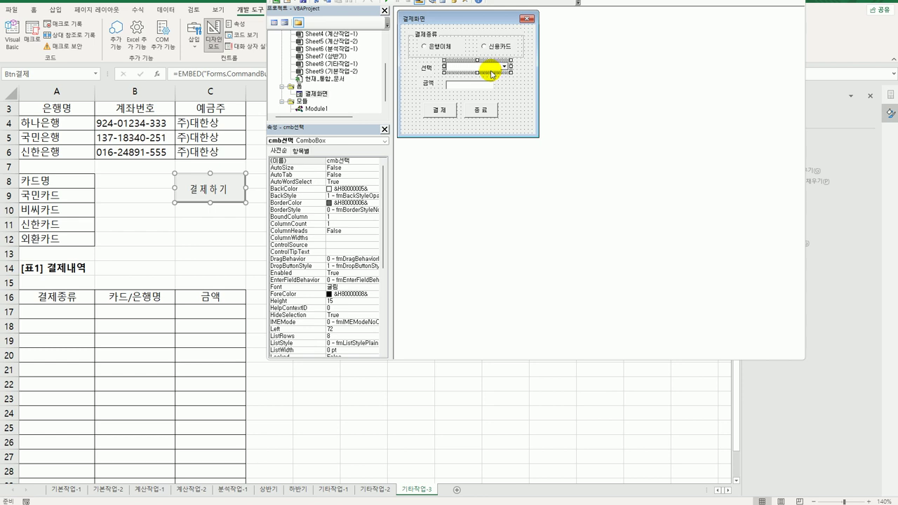
pyautogui.doubleClick(491, 70)
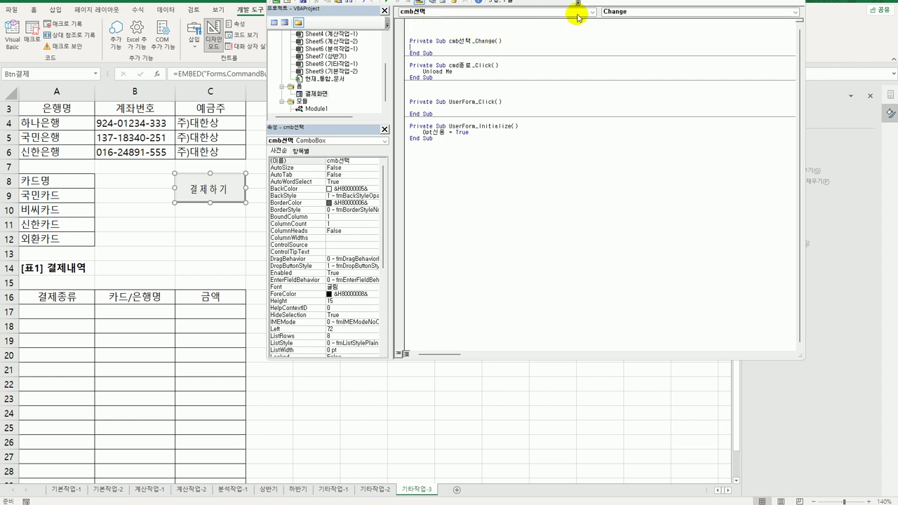
pyautogui.click(660, 12)
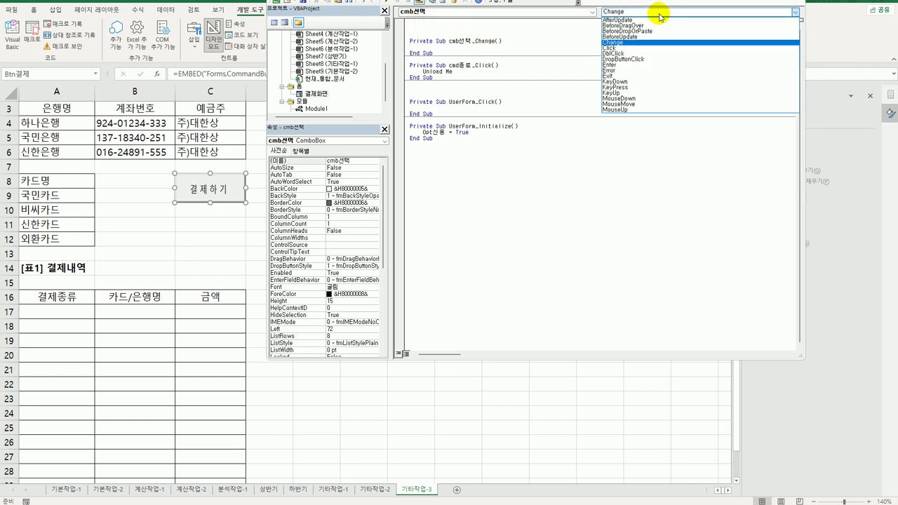
pyautogui.click(651, 60)
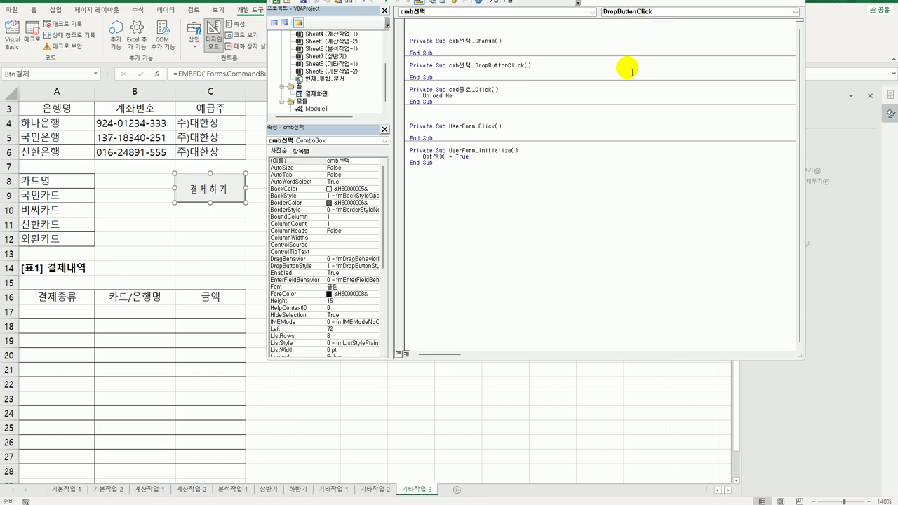
# - In cmb선택_DropButtonClick, write If Opt은행 = True Then with cmb선택.RowSource = "A4:A6" under it
pyautogui.press('Return')
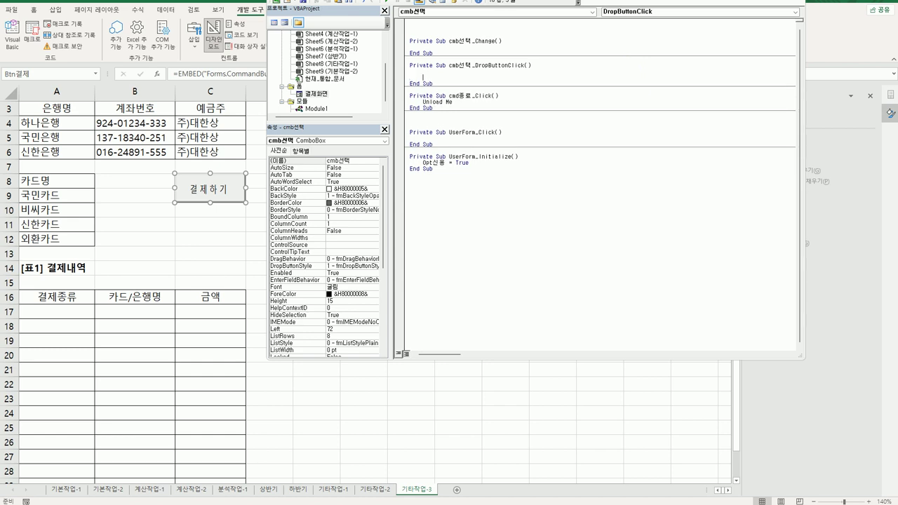
pyautogui.write('If ')
pyautogui.write('opt신')
pyautogui.write('행 = ㅅ')
pyautogui.press('BackSpace')
pyautogui.write('true then')
pyautogui.press('Return')
pyautogui.write('c')
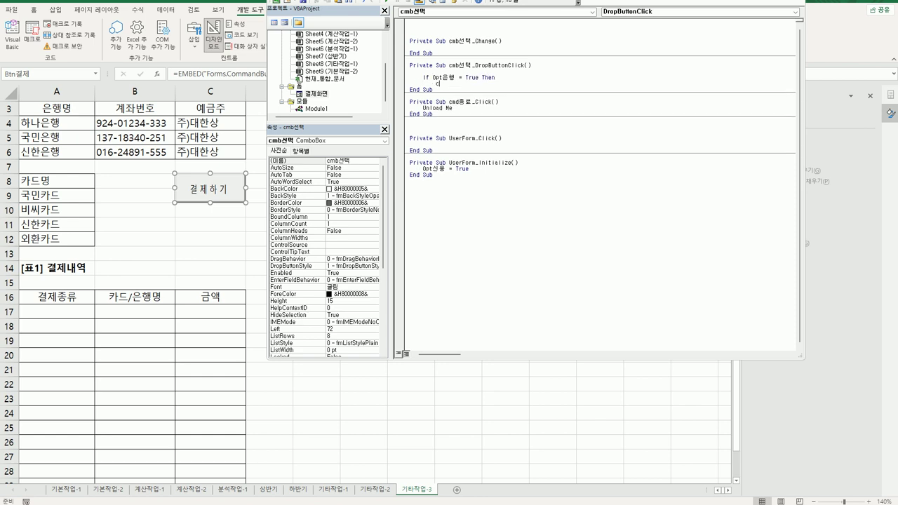
pyautogui.write('mb선택.RowSource =')
pyautogui.write(' "ㅅ')
pyautogui.write('4')
pyautogui.write(':A')
pyautogui.write('6')
pyautogui.press('Return')
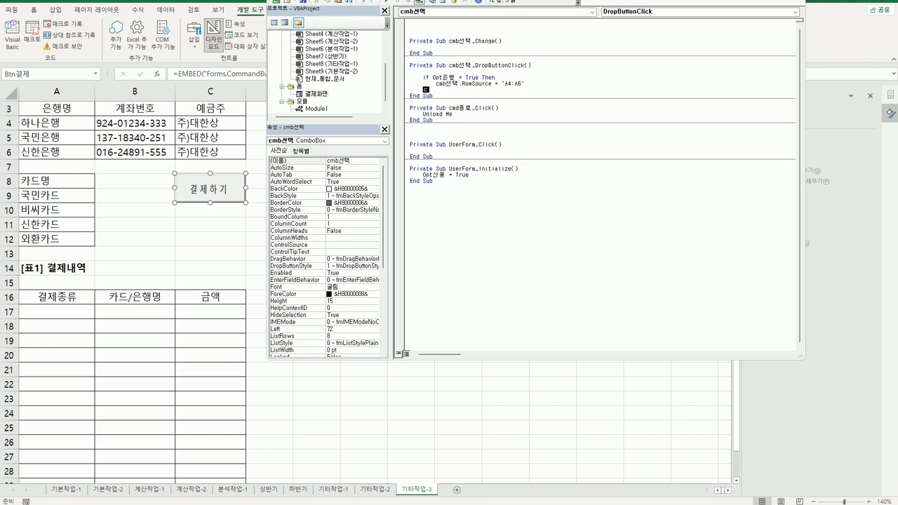
# - Add an Else branch with cmb선택.RowSource = "A9:A12" and close the block with End If
pyautogui.write('Else')
pyautogui.press('Return')
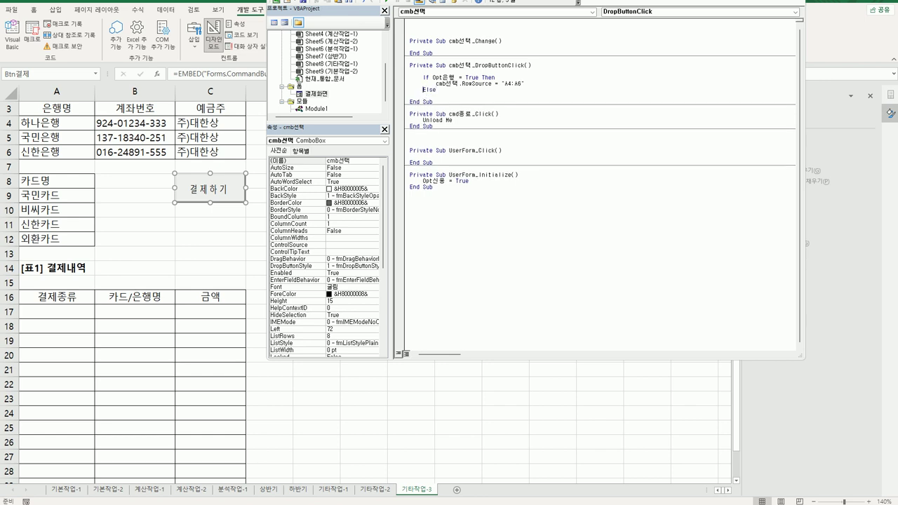
pyautogui.press('Up')
pyautogui.hotkey('shift', 'End')
pyautogui.hotkey('ctrl', 'c')
pyautogui.press('Down')
pyautogui.press('Down')
pyautogui.hotkey('ctrl', 'v')
pyautogui.hotkey('shift', 'Right')
pyautogui.write('9:A12')
pyautogui.press('Return')
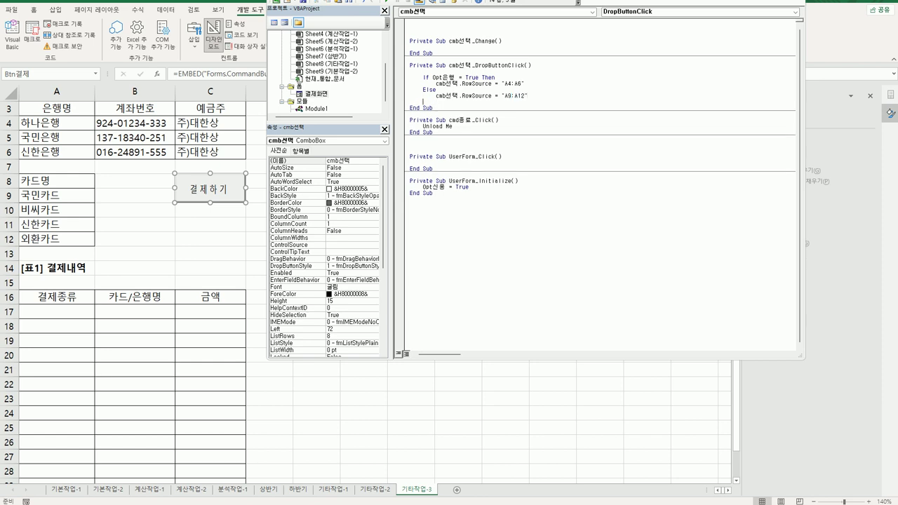
pyautogui.press('BackSpace')
pyautogui.write('ㄷ')
pyautogui.press('BackSpace')
pyautogui.write('end if')
pyautogui.press('Return')
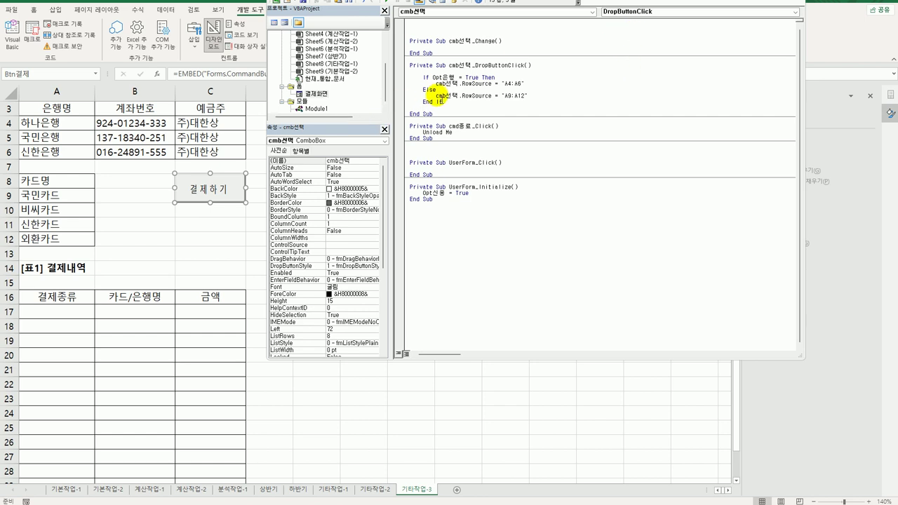
# - Open the 결제화면 form design and examine the names of its two payment-type option buttons and the selection combo box
pyautogui.doubleClick(318, 96)
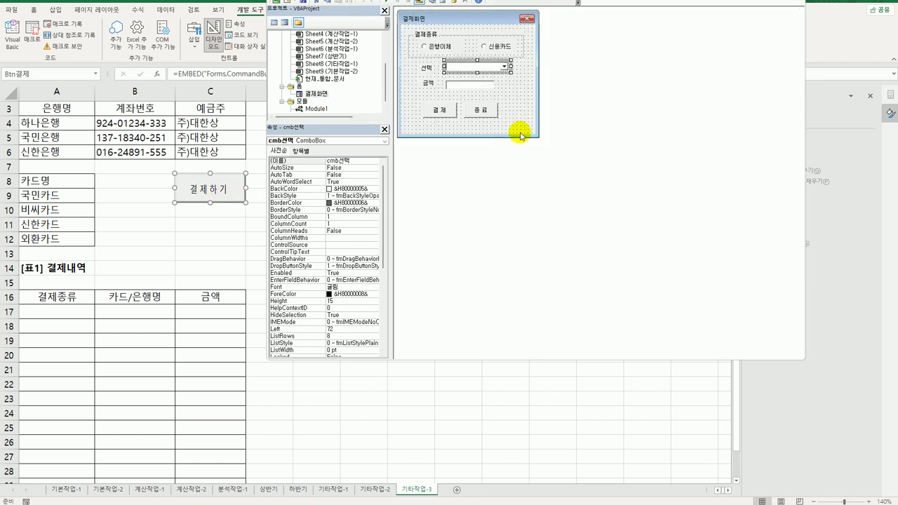
pyautogui.click(436, 46)
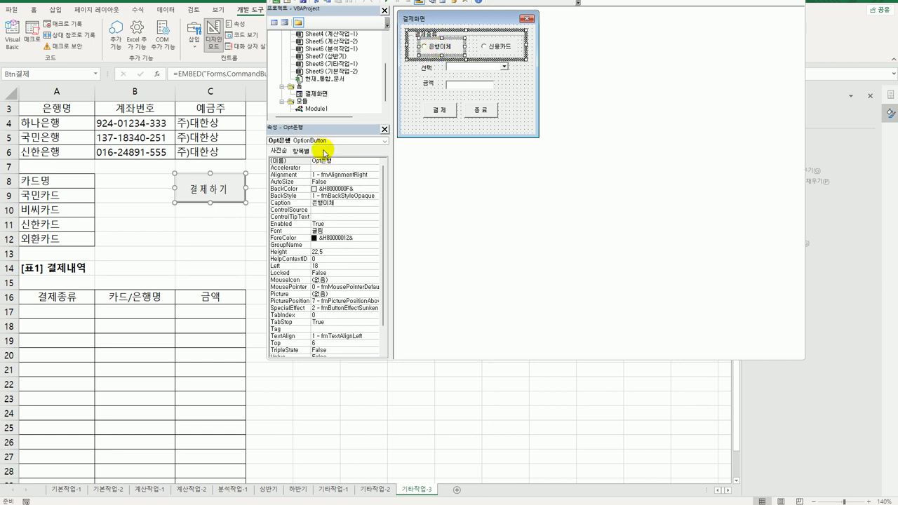
pyautogui.click(500, 47)
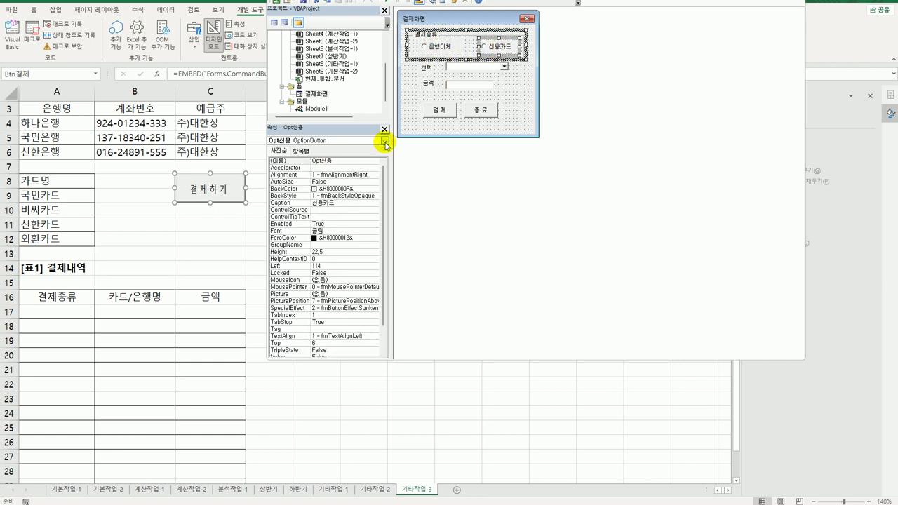
pyautogui.click(484, 68)
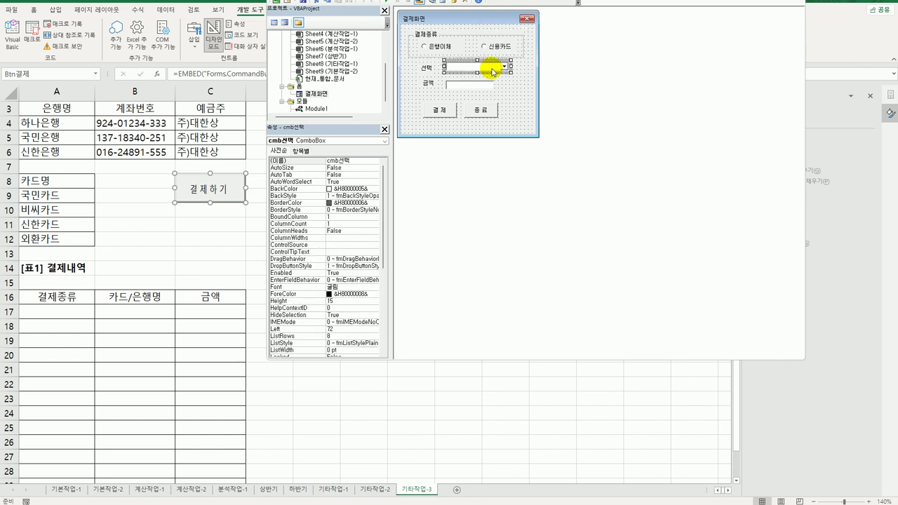
pyautogui.click(436, 49)
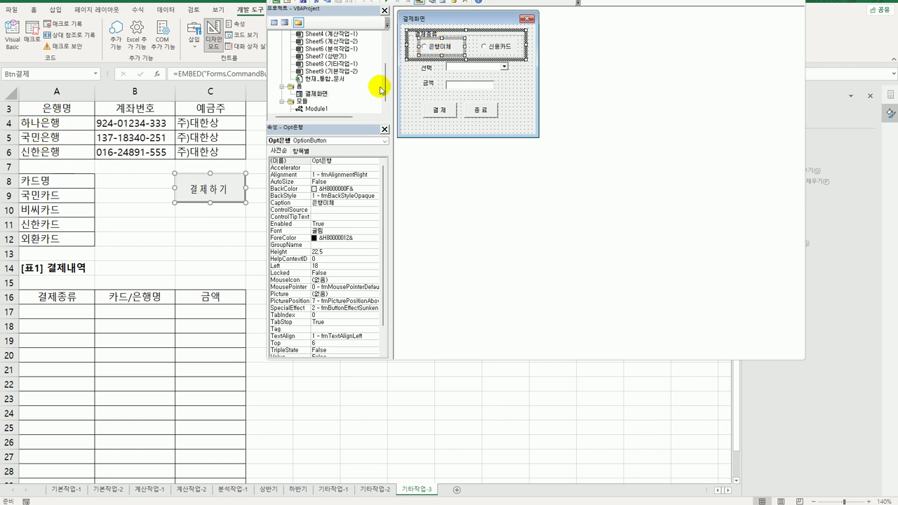
pyautogui.click(498, 47)
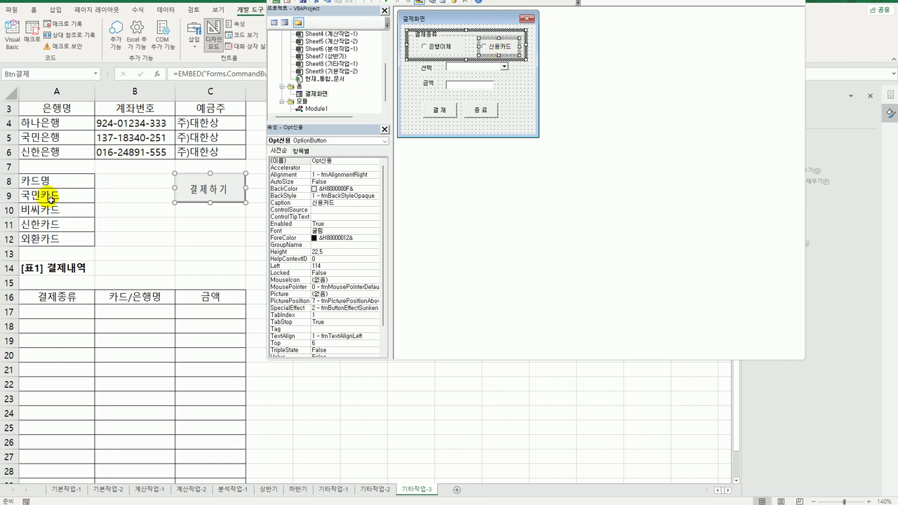
pyautogui.click(472, 71)
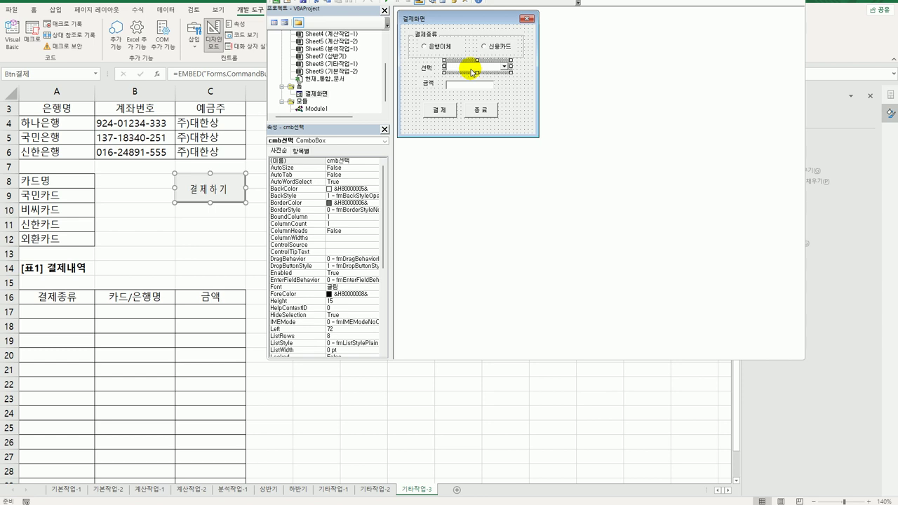
# - Create a Click event procedure for the 결제 command button on the 결제화면 form
pyautogui.click(448, 110)
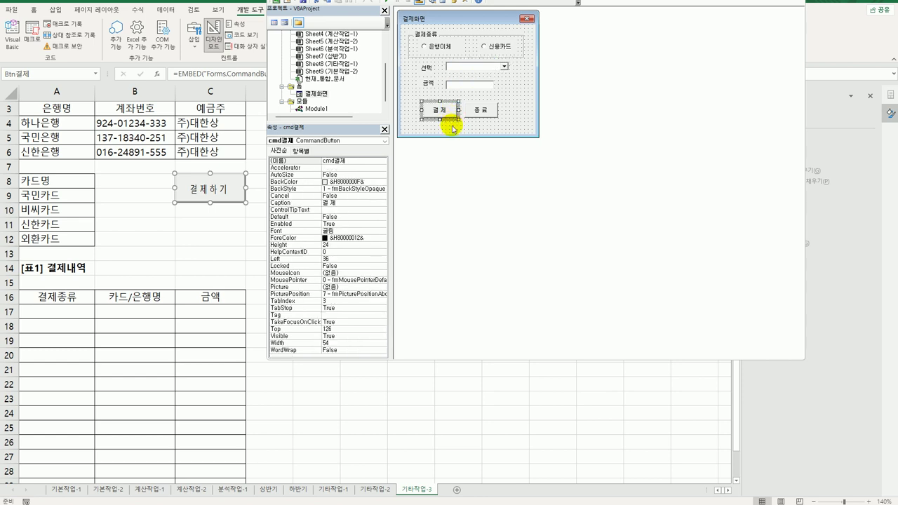
pyautogui.click(449, 111)
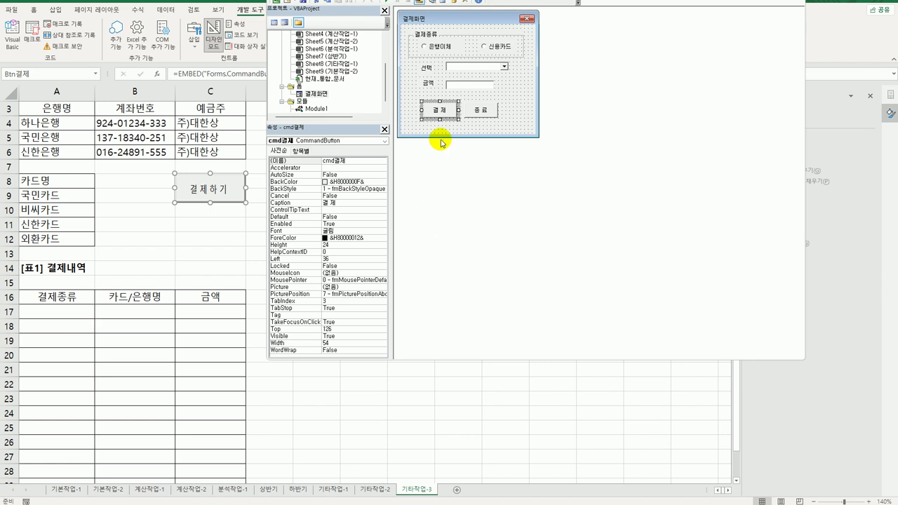
pyautogui.doubleClick(456, 112)
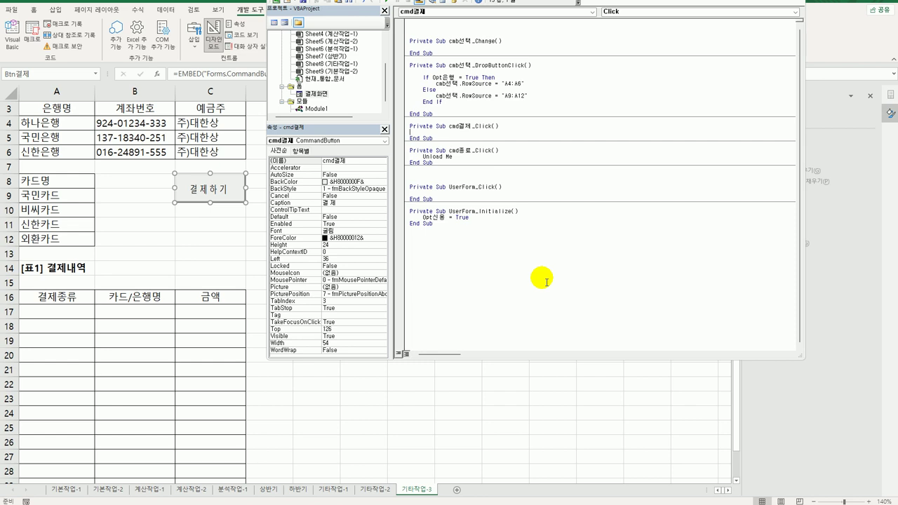
pyautogui.press('Return')
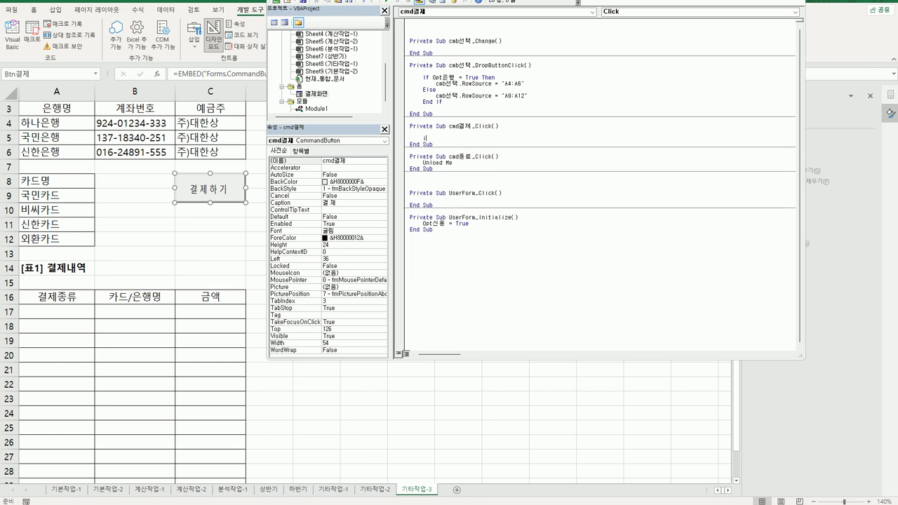
# - In cmd결제_Click, add the line i = Range("A16").CurrentRegion.Rows.Count + 16
pyautogui.write('i = range("A')
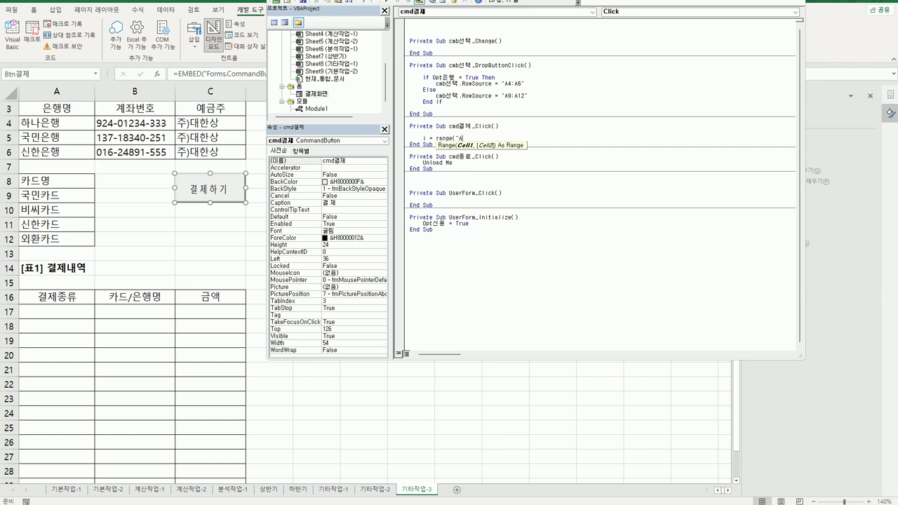
pyautogui.write('16").')
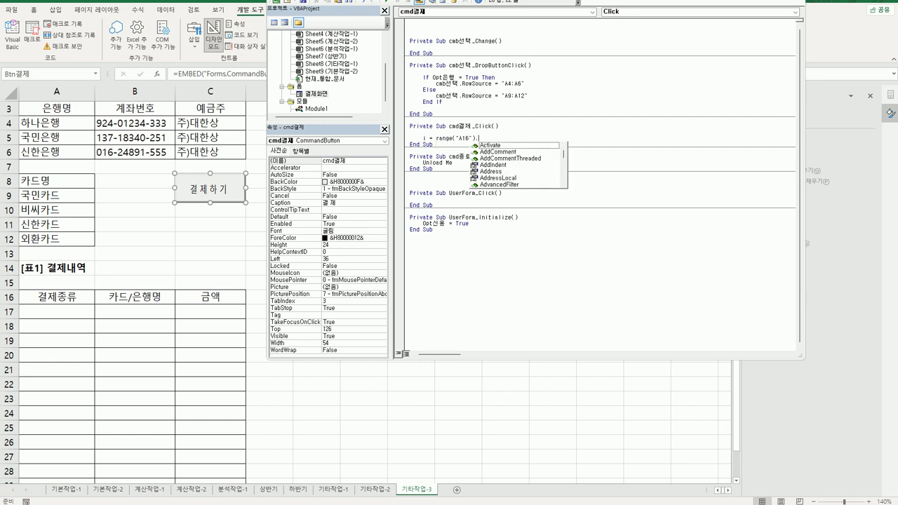
pyautogui.write('CurrentRegion.r')
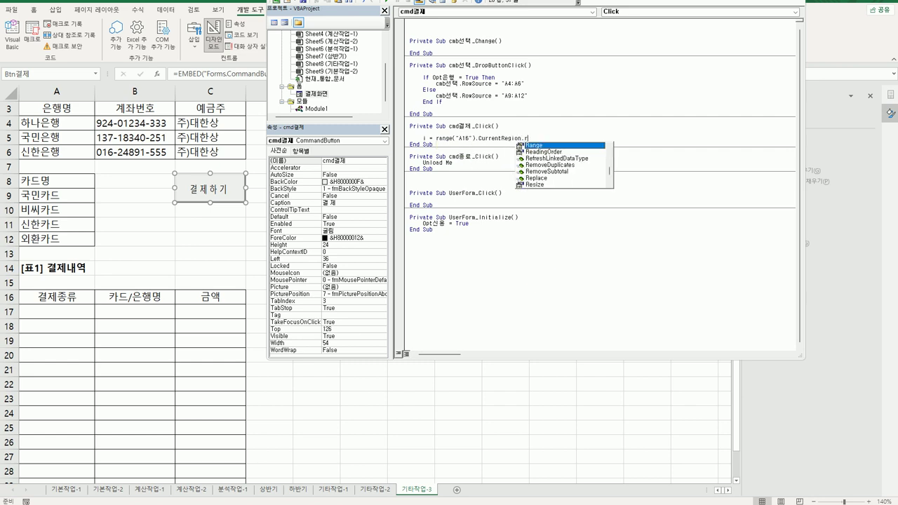
pyautogui.write('ows.count')
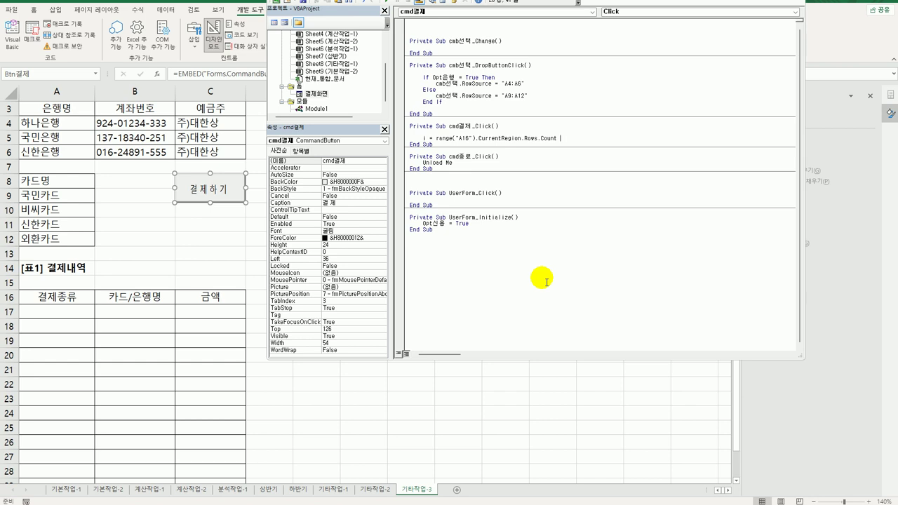
pyautogui.write('+ 16')
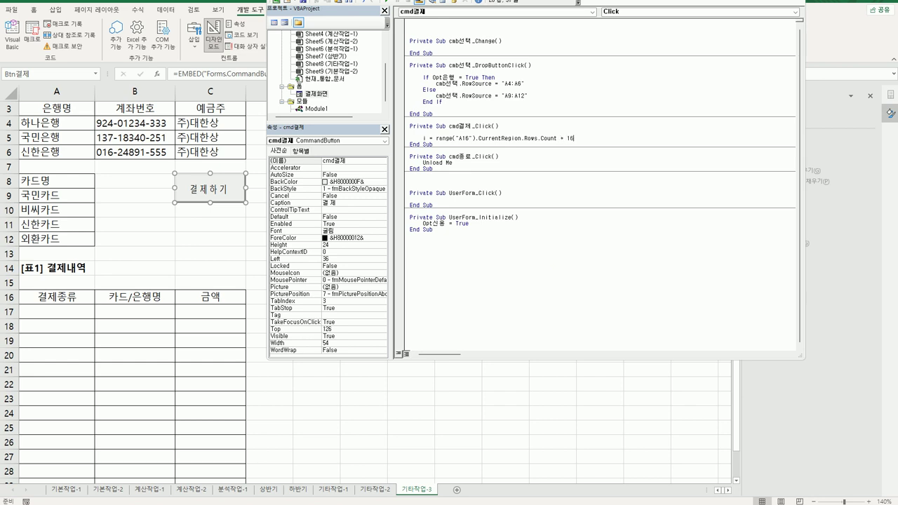
pyautogui.press('Return')
pyautogui.press('Return')
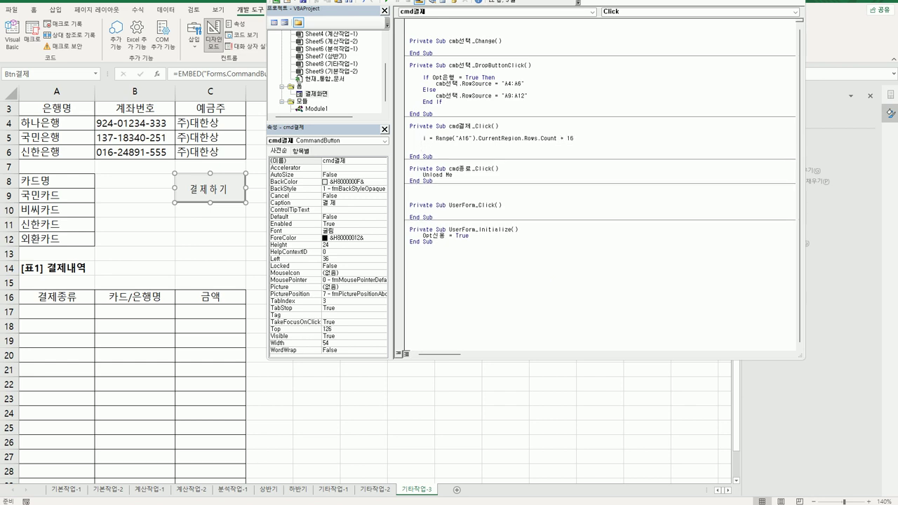
# - Below the row-count line, write Cells(i, 1) = Opt은행.Caption
pyautogui.write('cells(i')
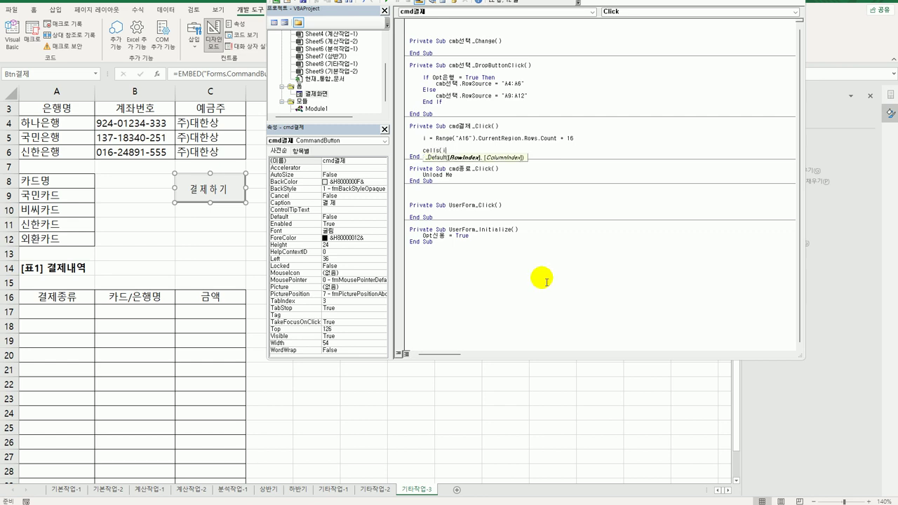
pyautogui.write(',1) =')
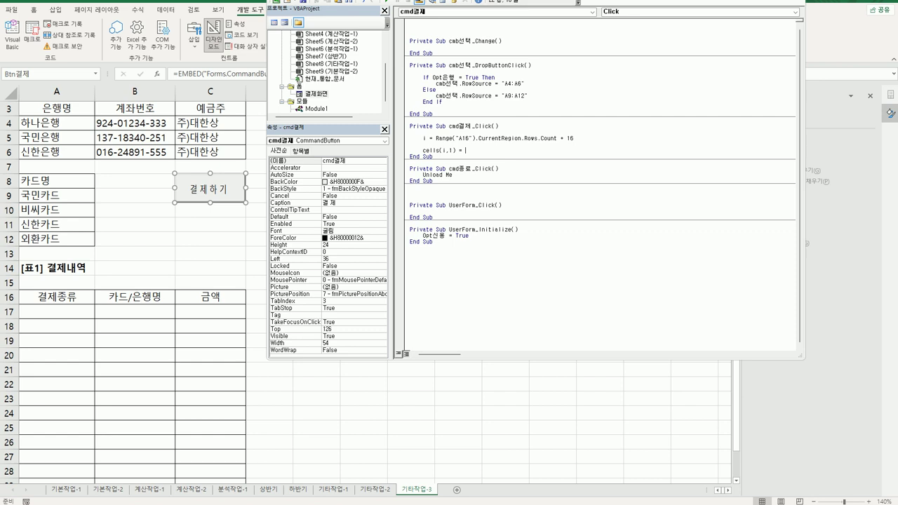
pyautogui.write('"')
pyautogui.press('BackSpace')
pyautogui.write('opt은행.ca')
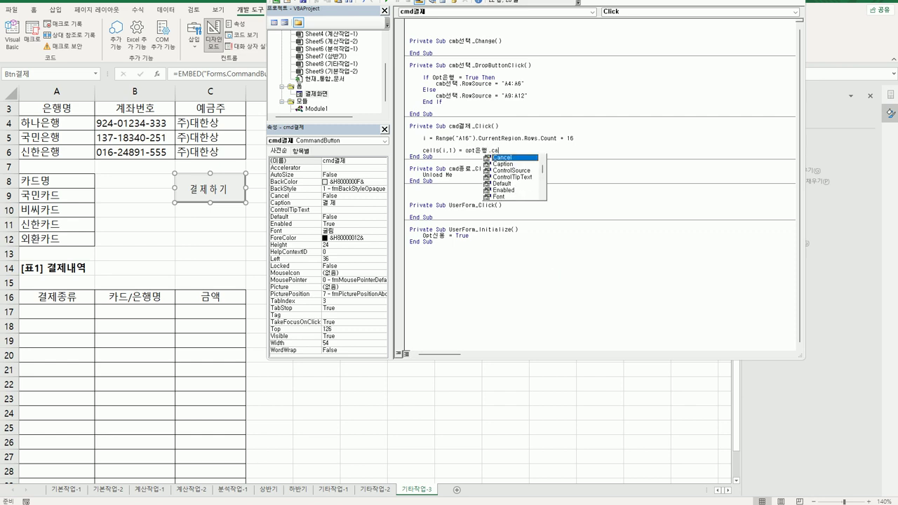
pyautogui.write('p')
pyautogui.press('Tab')
# - Insert If Opt은행 = True Then above the Cells(i, 1) line and indent that line beneath it
pyautogui.press('Up')
pyautogui.press('Return')
pyautogui.press('Return')
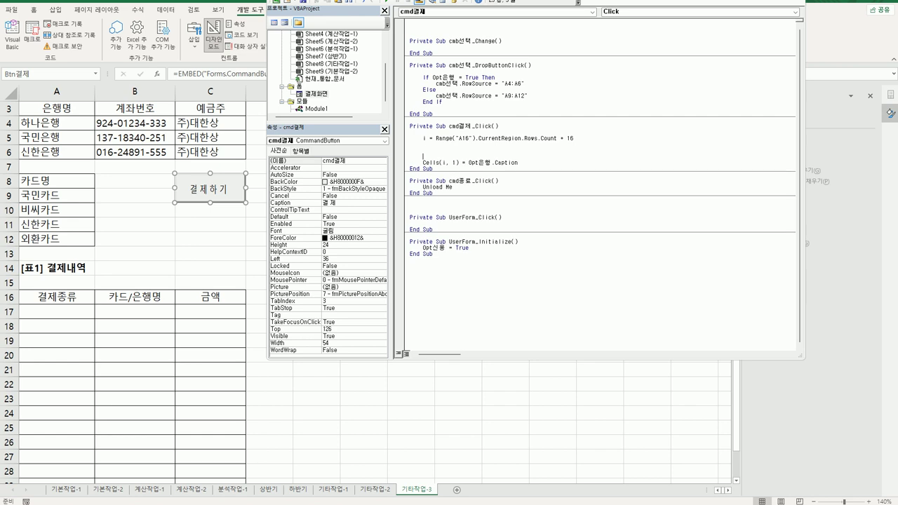
pyautogui.write('if opt은행 = true then')
pyautogui.press('Down')
pyautogui.click(423, 162)
pyautogui.press('Tab')
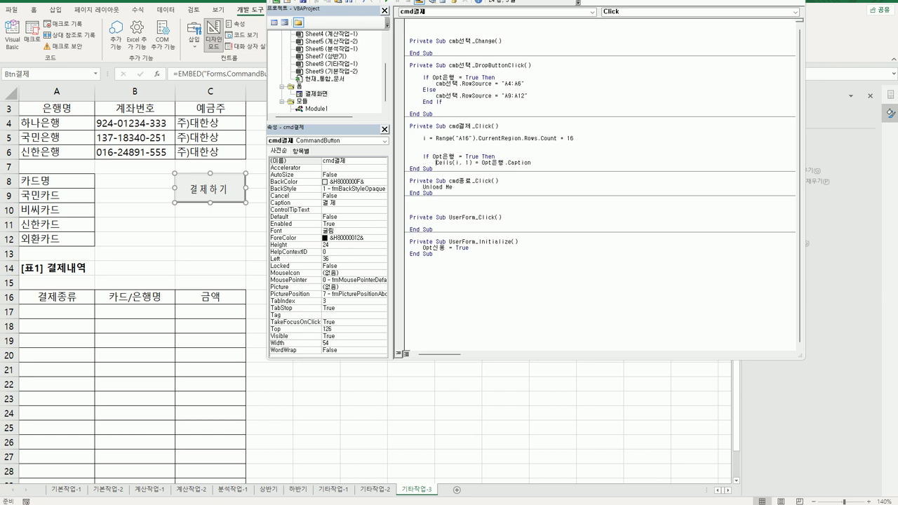
# - Add an Else line with an indented copy of the Cells(i, 1) = Opt은행.Caption line under it
pyautogui.press('Return')
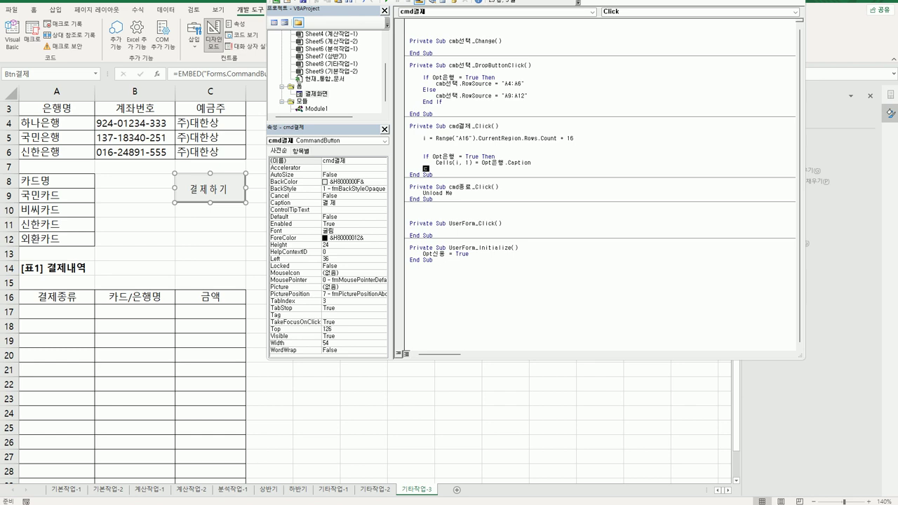
pyautogui.write('Else')
pyautogui.press('Up')
pyautogui.hotkey('shift', 'End')
pyautogui.hotkey('ctrl', 'c')
pyautogui.press('Down')
pyautogui.press('End')
pyautogui.press('Return')
pyautogui.hotkey('ctrl', 'v')
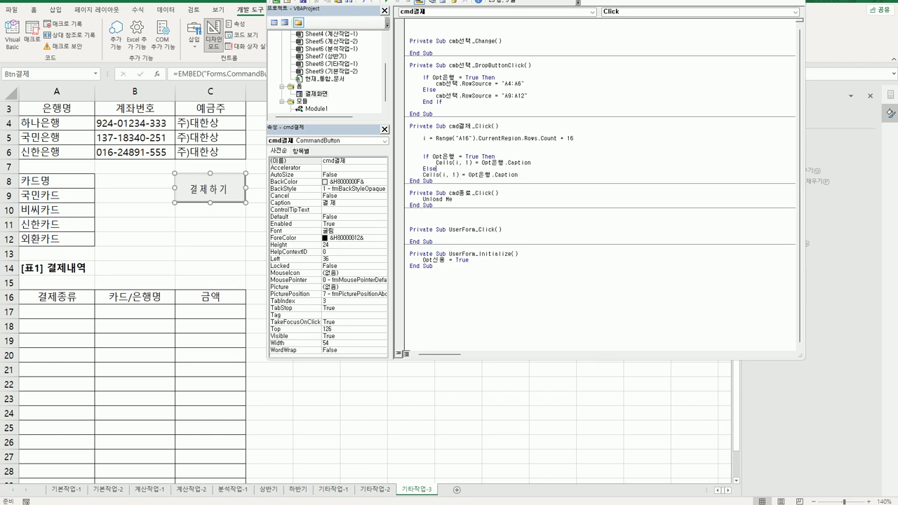
pyautogui.press('Tab')
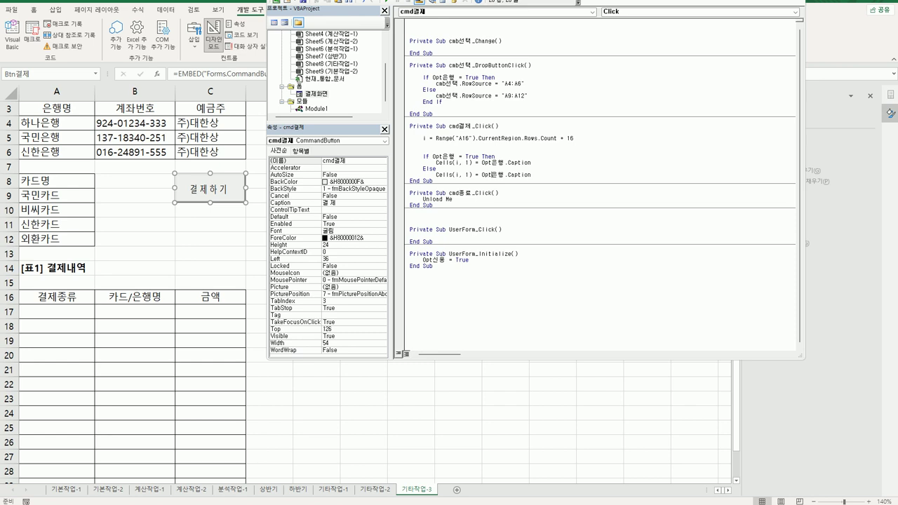
# - Change the copied line under Else to Opt신용.Caption and close the block with End If
pyautogui.doubleClick(498, 175)
pyautogui.write('신용')
pyautogui.press('End')
pyautogui.press('Return')
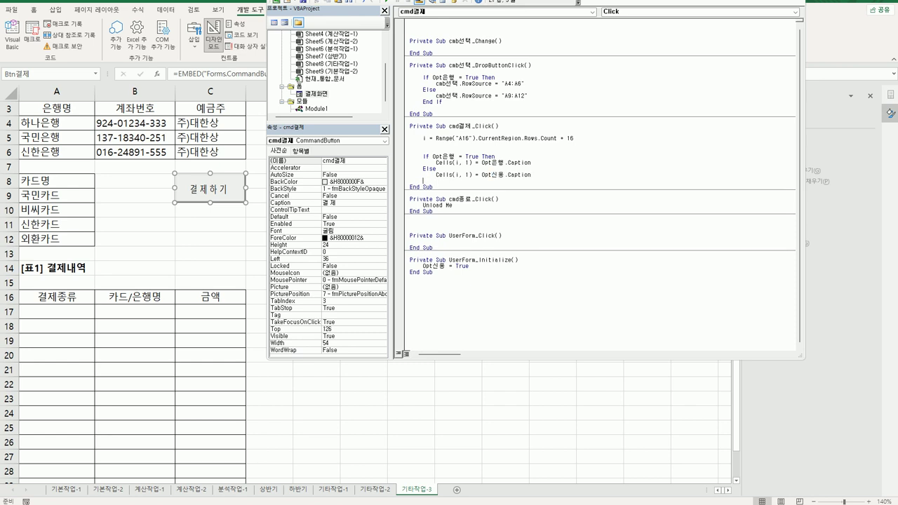
pyautogui.press('BackSpace')
pyautogui.write('End If')
pyautogui.press('Return')
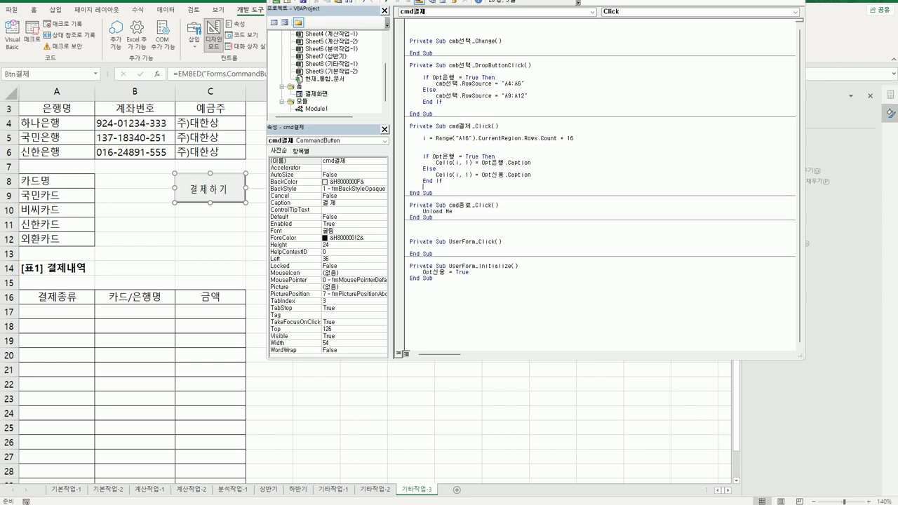
# - Examine the Caption property of the Opt은행 and Opt신용 option buttons on the 결제화면 form
pyautogui.doubleClick(314, 93)
pyautogui.click(432, 49)
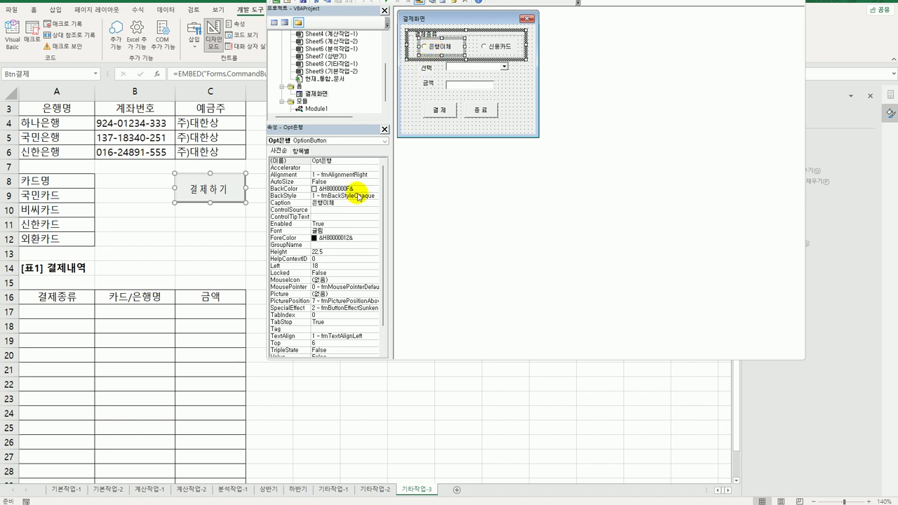
pyautogui.click(336, 205)
pyautogui.moveTo(336, 205); pyautogui.dragTo(318, 206)
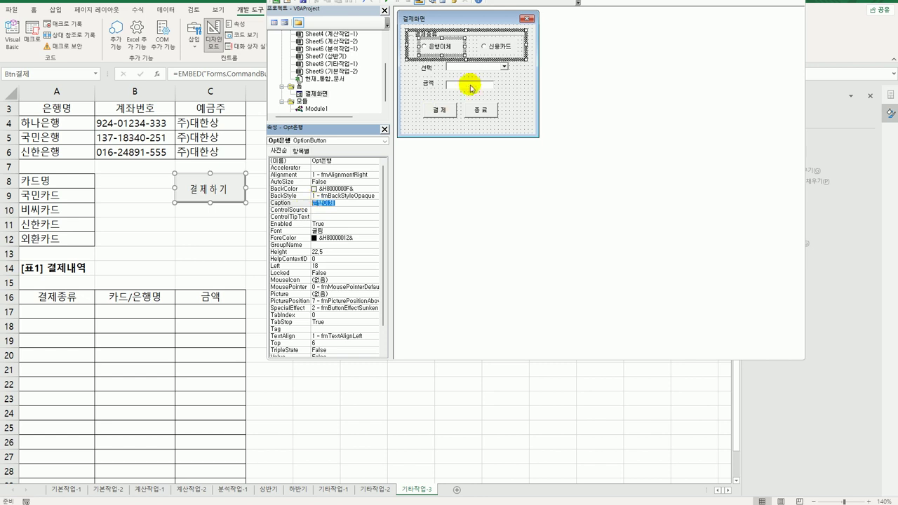
pyautogui.click(500, 46)
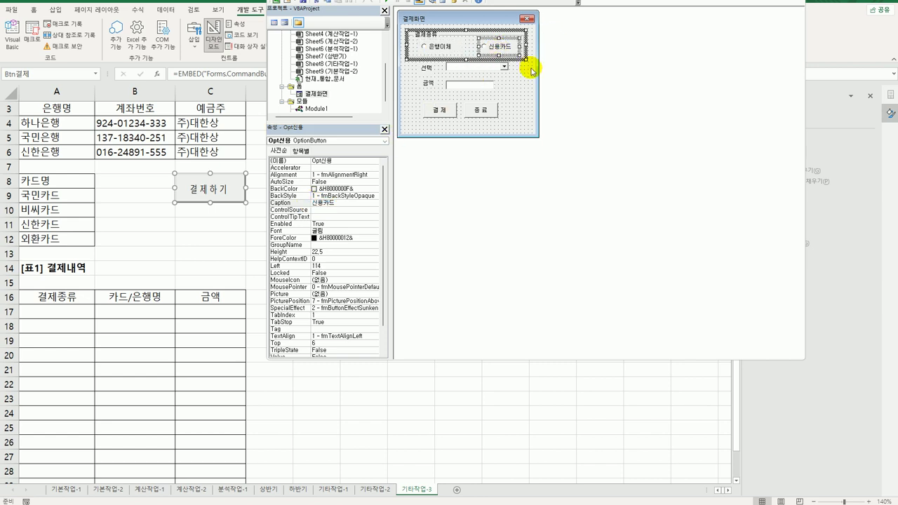
pyautogui.moveTo(330, 203); pyautogui.dragTo(306, 206)
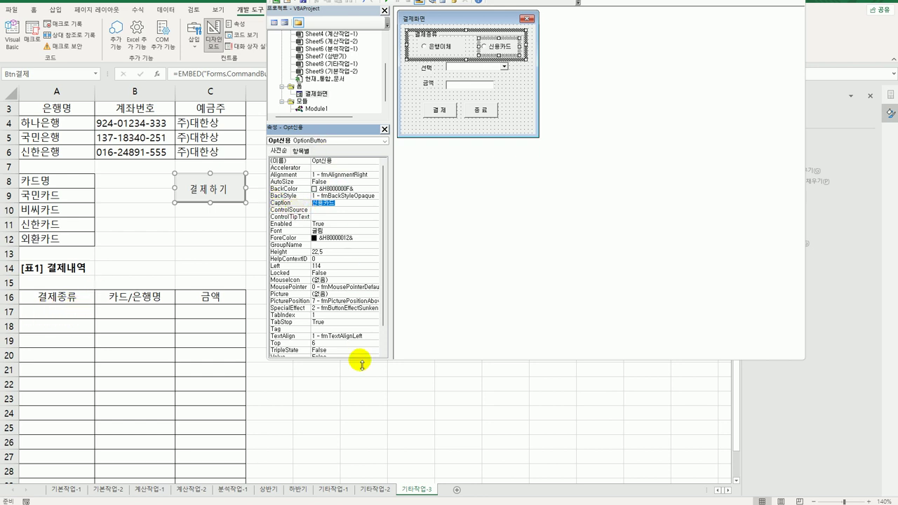
pyautogui.click(444, 53)
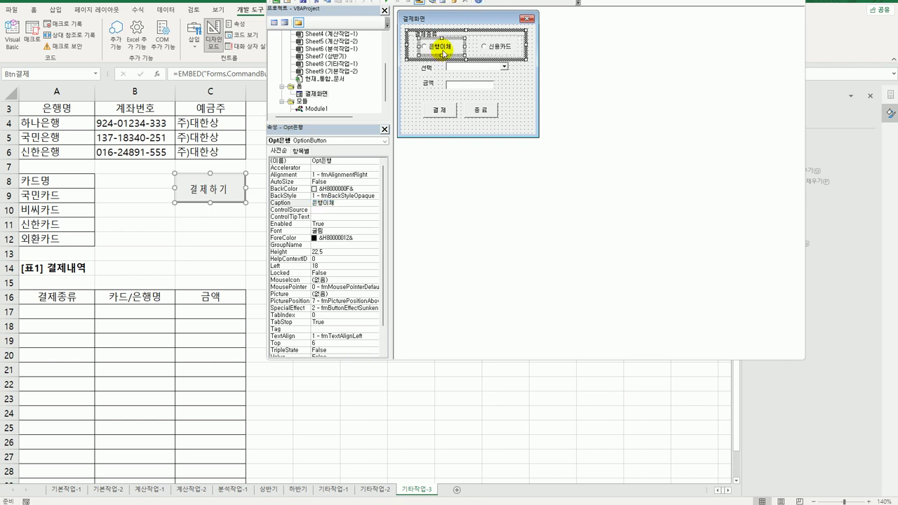
pyautogui.click(494, 49)
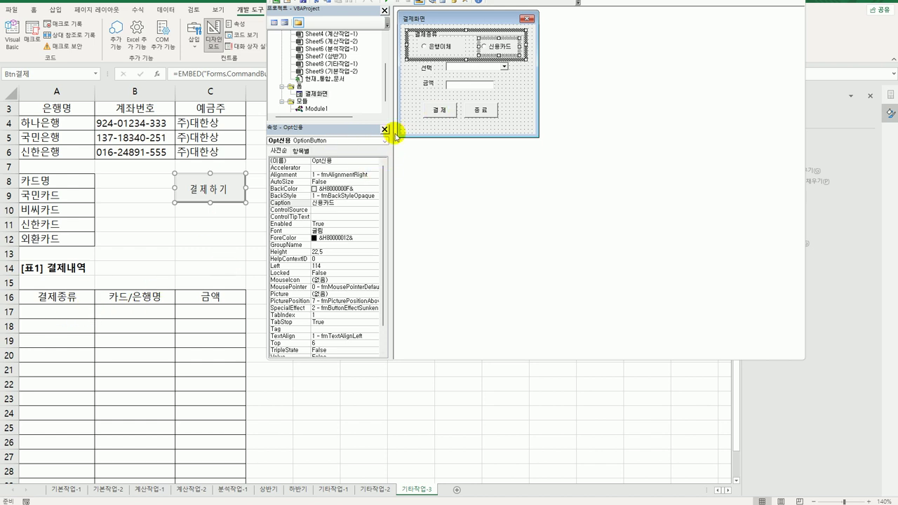
# - In the cmd결제_Click procedure, add the line Cells(i, 2) = cmb선택 below End If
pyautogui.doubleClick(440, 110)
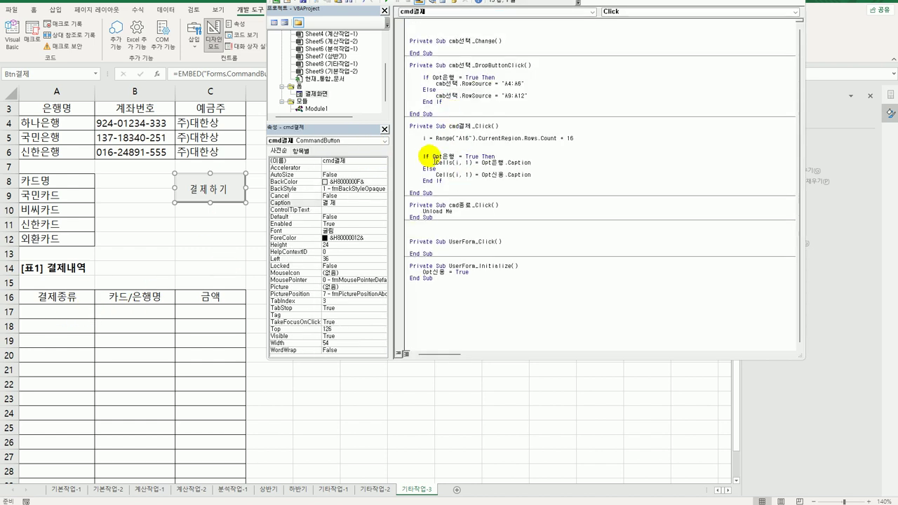
pyautogui.click(428, 182)
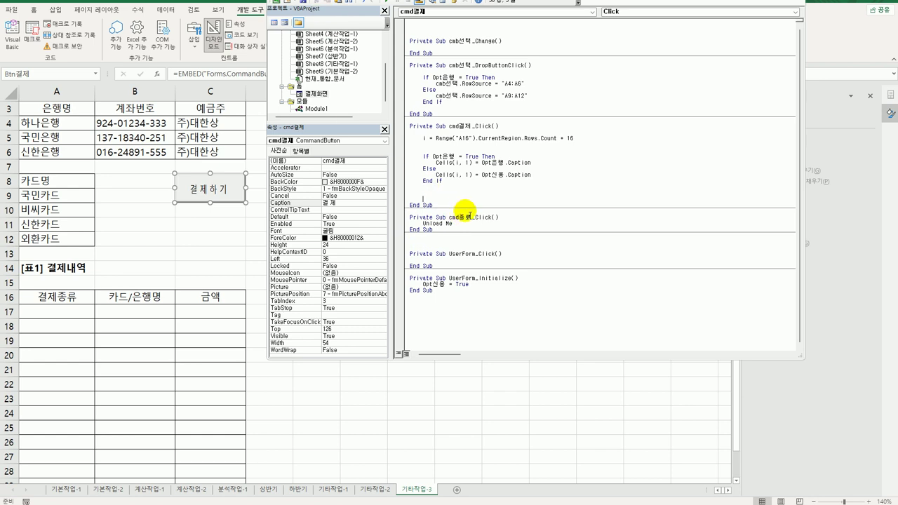
pyautogui.hotkey('ctrl', 'v')
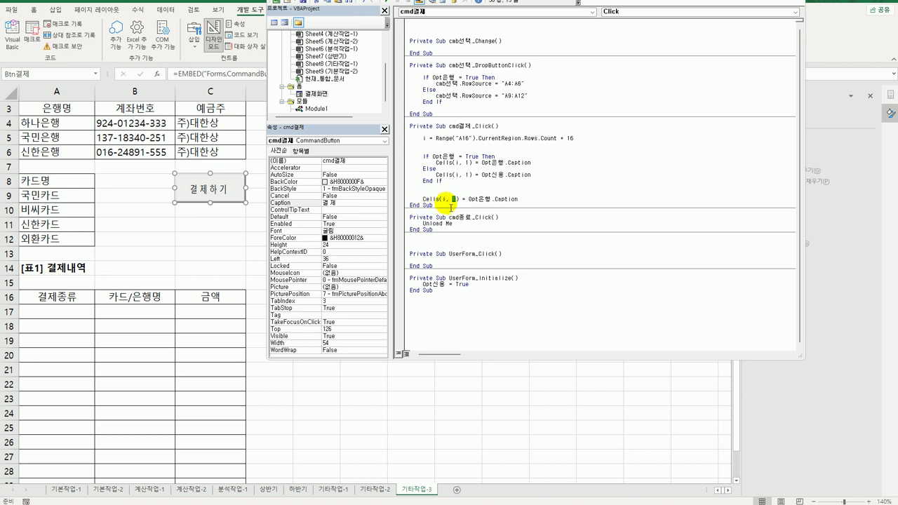
pyautogui.write('2')
pyautogui.moveTo(469, 198); pyautogui.dragTo(518, 198)
pyautogui.press('Delete')
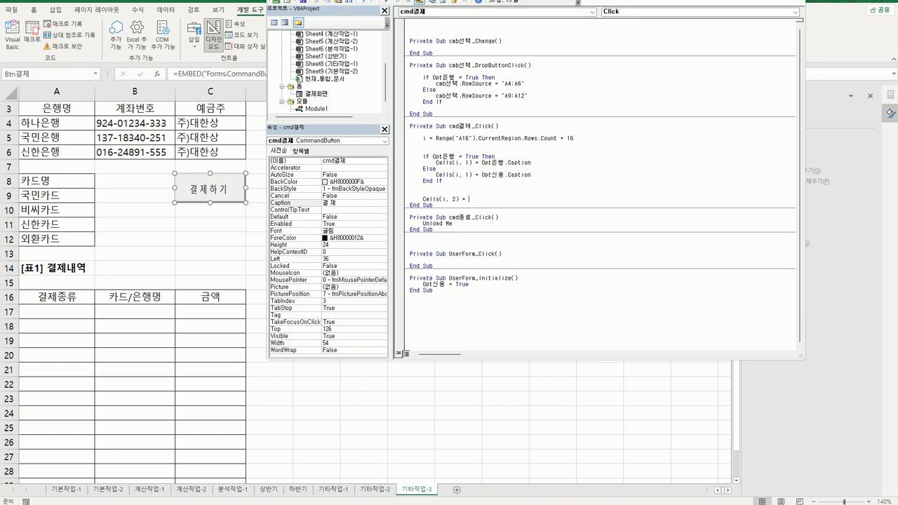
pyautogui.write('cmb선택')
pyautogui.press('Return')
pyautogui.press('Return')
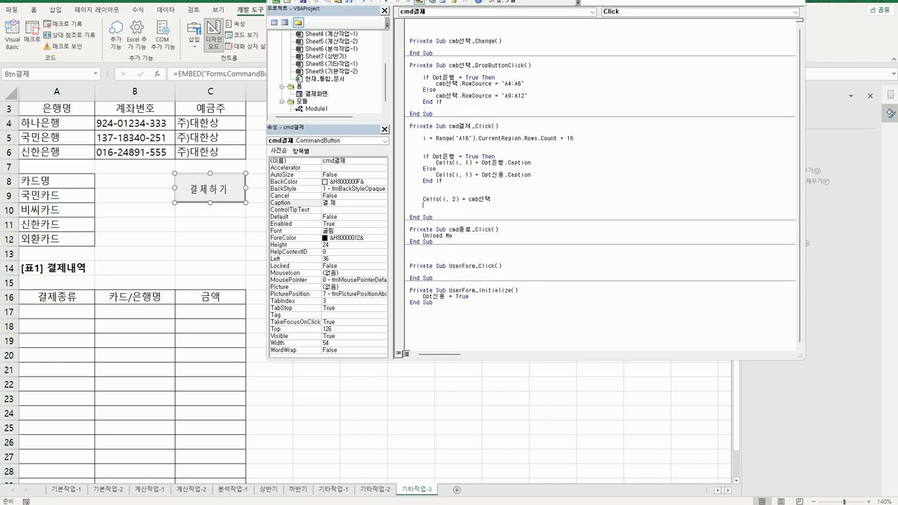
# - Append the .Value property to cmb선택 in the Cells(i, 2) line
pyautogui.click(501, 200)
pyautogui.write('.')
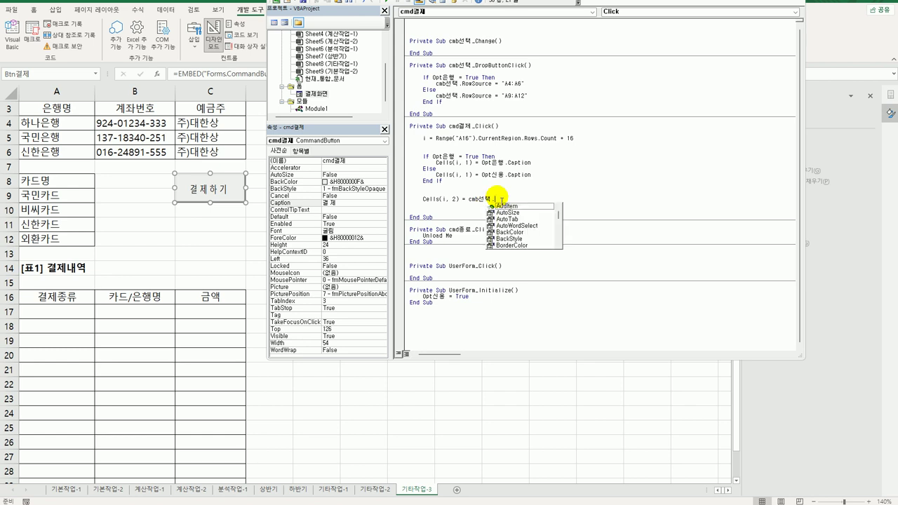
pyautogui.write('va')
pyautogui.press('Tab')
pyautogui.press('Return')
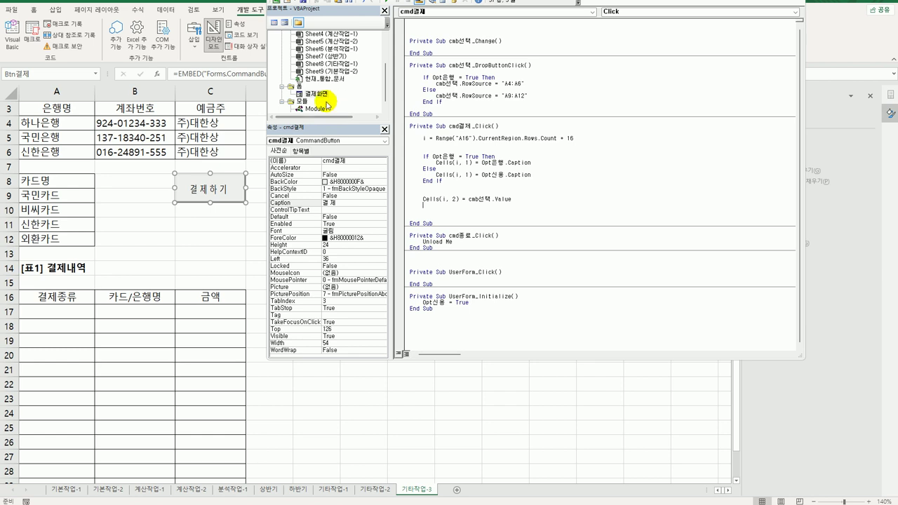
# - Copy the name txt금액 from the amount text box on the 결제화면 form into a new line under Cells(i, 2) in cmd결제_Click
pyautogui.click(316, 93)
pyautogui.doubleClick(319, 97)
pyautogui.click(463, 85)
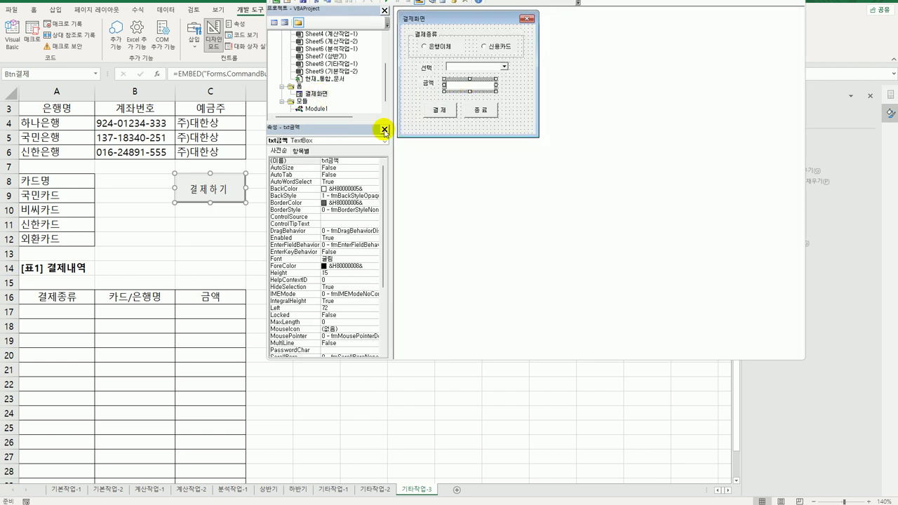
pyautogui.click(340, 161)
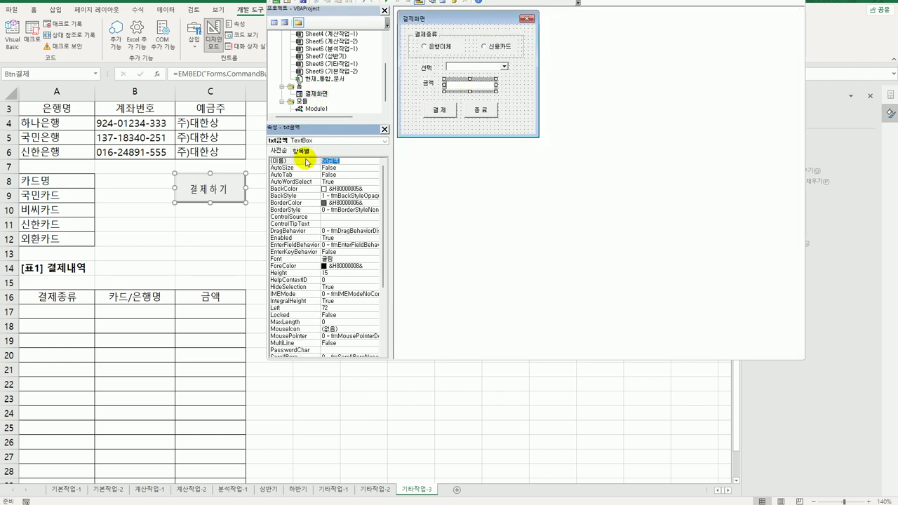
pyautogui.doubleClick(439, 111)
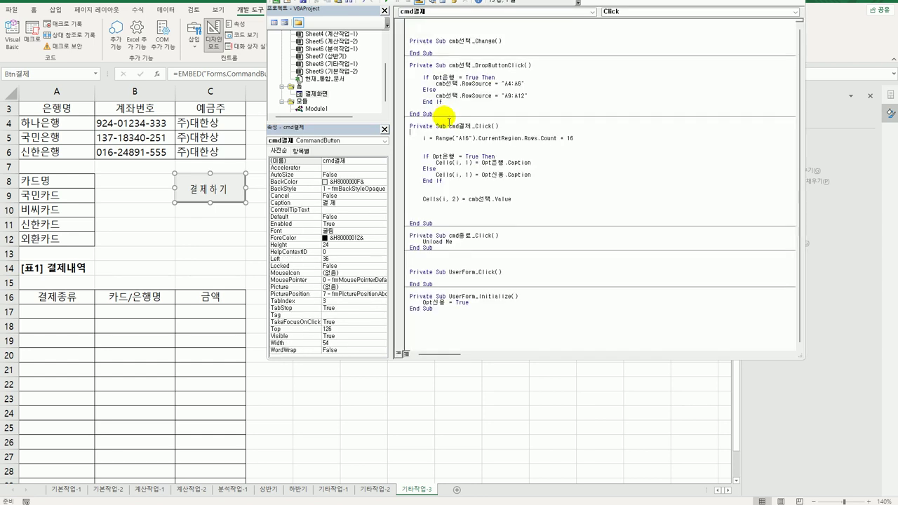
pyautogui.click(436, 215)
pyautogui.hotkey('ctrl', 'v')
# - Complete the txt금액 line as Cells(i, 3) = txt금액.Value, reusing the start of the Cells(i, 2) line
pyautogui.moveTo(423, 199); pyautogui.dragTo(466, 200)
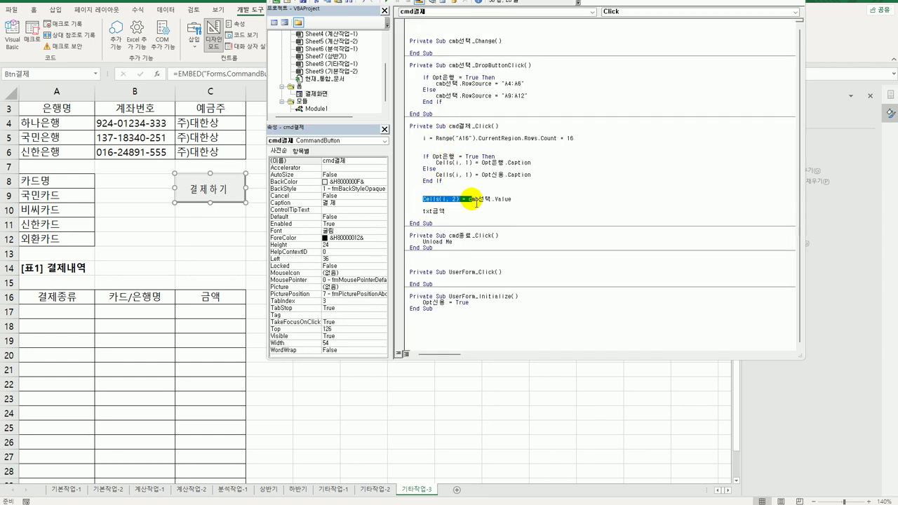
pyautogui.hotkey('ctrl', 'c')
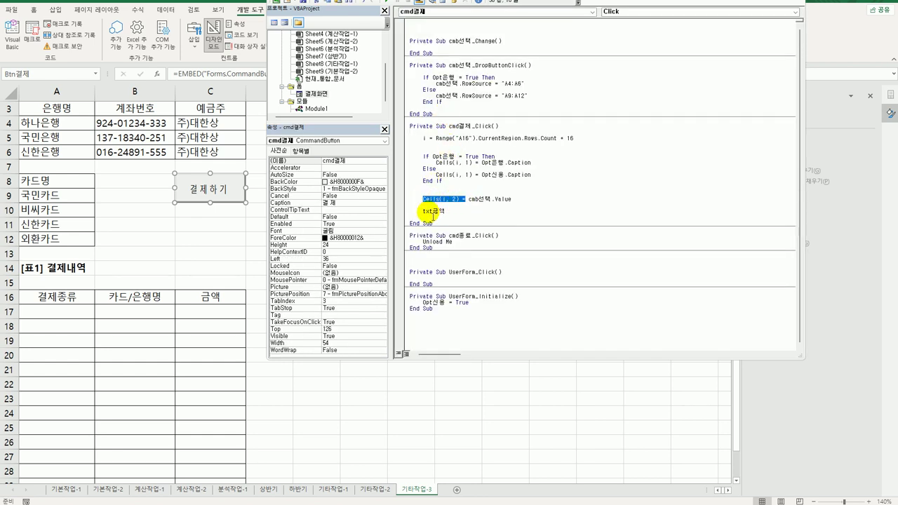
pyautogui.click(424, 211)
pyautogui.hotkey('ctrl', 'v')
pyautogui.doubleClick(454, 212)
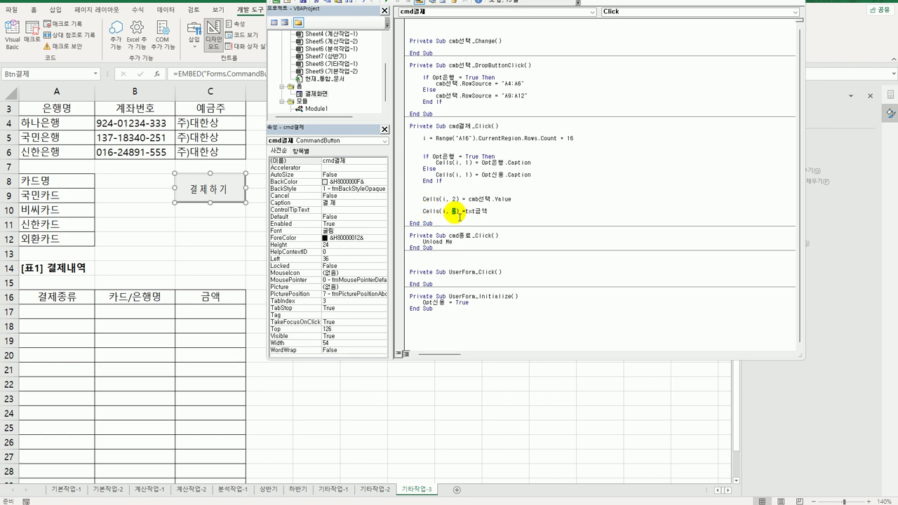
pyautogui.write('3')
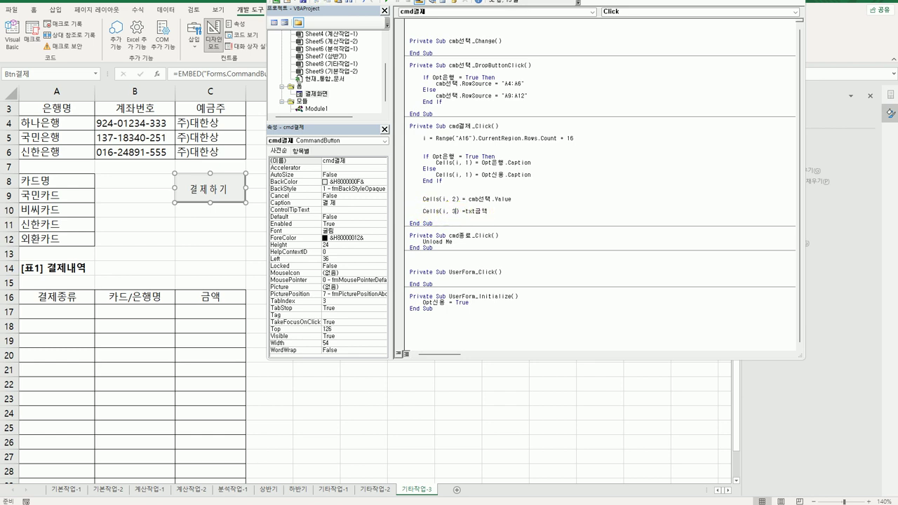
pyautogui.click(533, 208)
pyautogui.write('.')
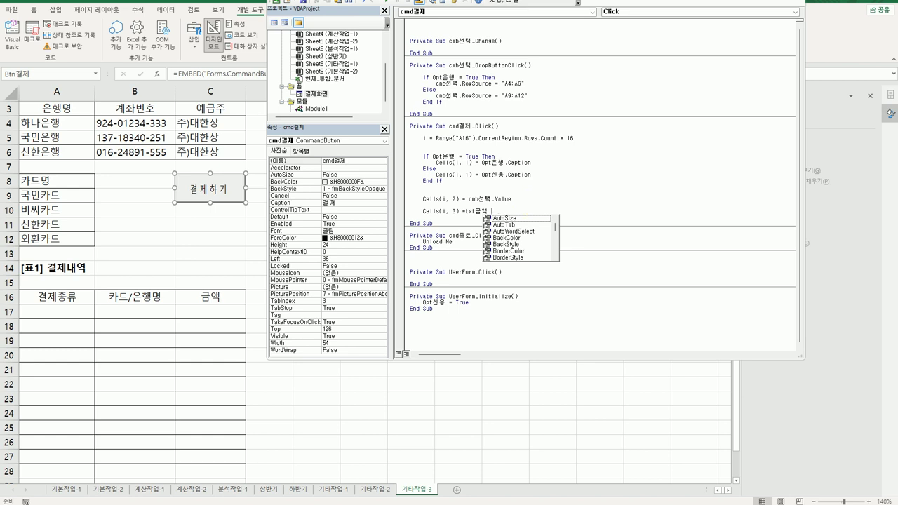
pyautogui.write('v')
pyautogui.press('Tab')
pyautogui.click(535, 240)
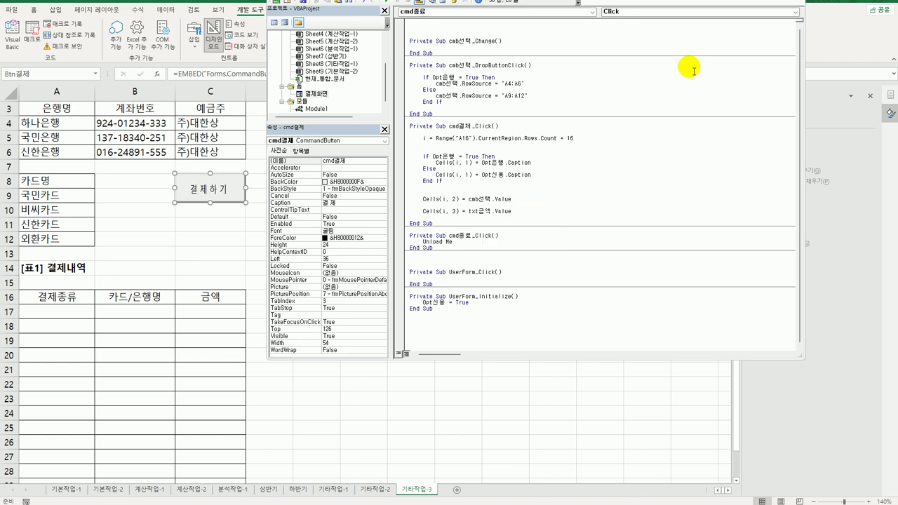
# - Return to the 기타작업-3 worksheet, turn off design mode, and launch the 결제화면 form from the 결제하기 button
pyautogui.hotkey('alt', 'F11')
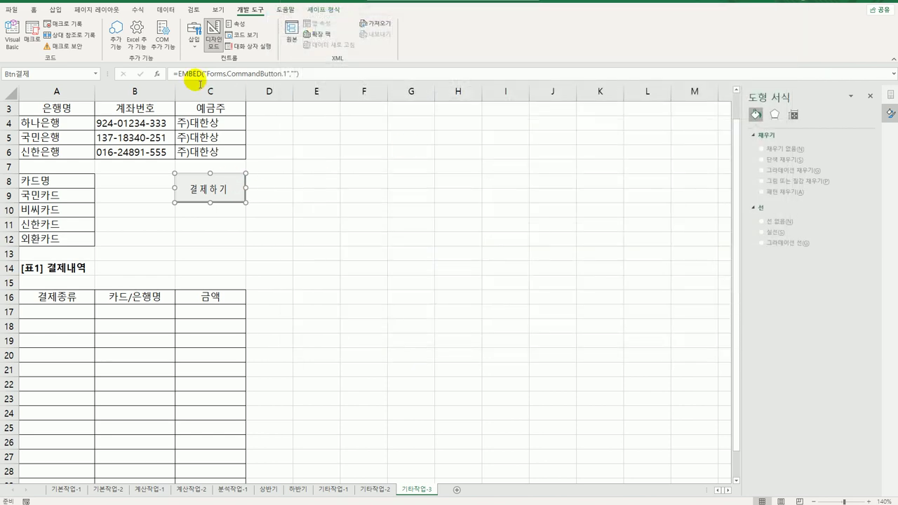
pyautogui.click(210, 36)
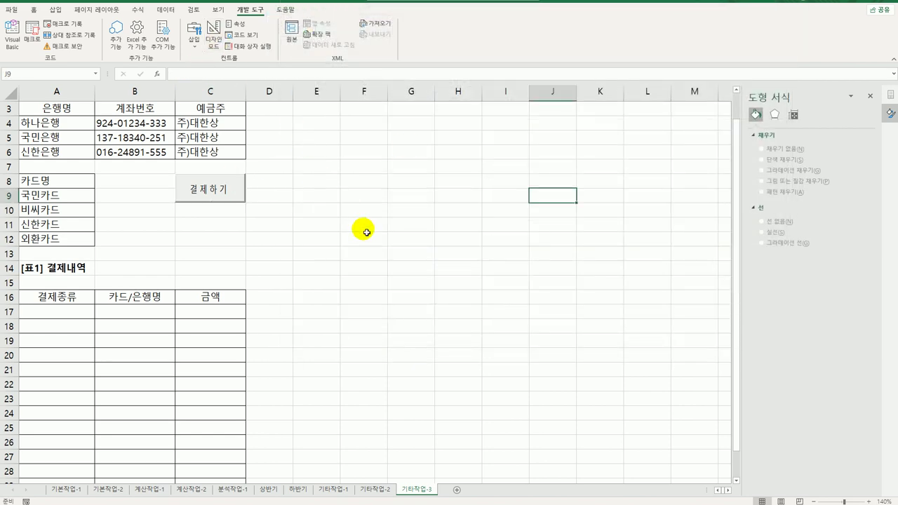
pyautogui.click(232, 191)
pyautogui.moveTo(451, 201); pyautogui.dragTo(380, 163)
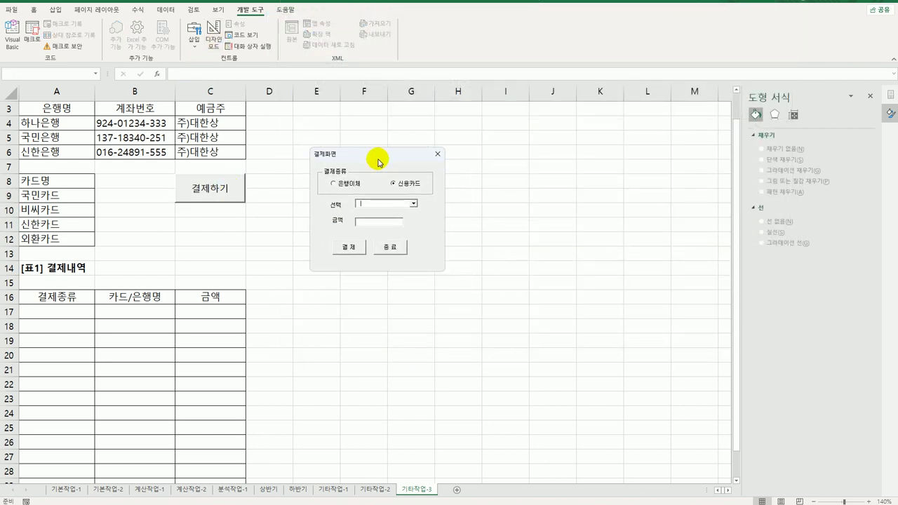
# - Check the 선택 list on the form for both the 은행이체 and 신용카드 payment types
pyautogui.click(407, 188)
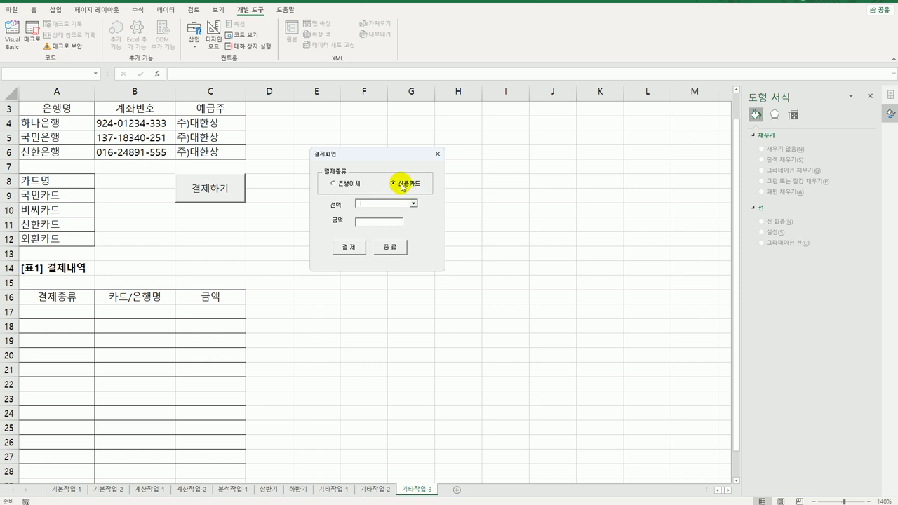
pyautogui.click(334, 185)
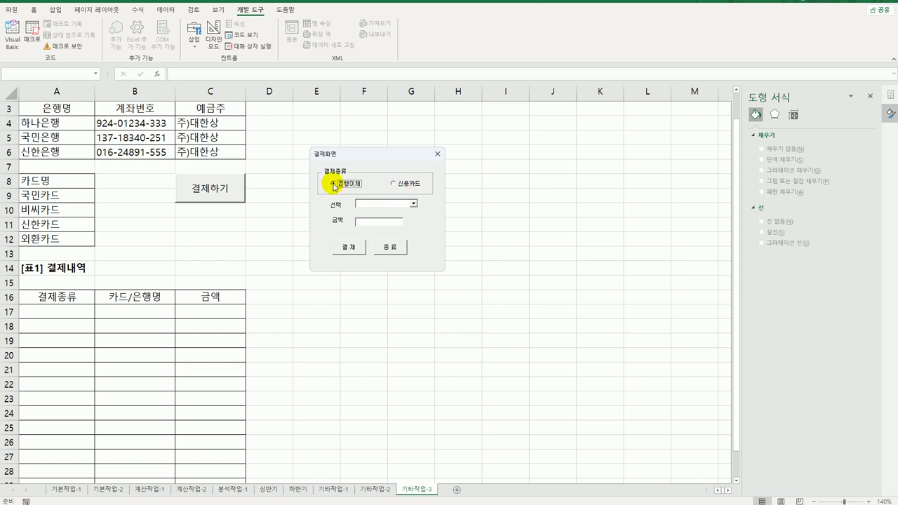
pyautogui.click(414, 204)
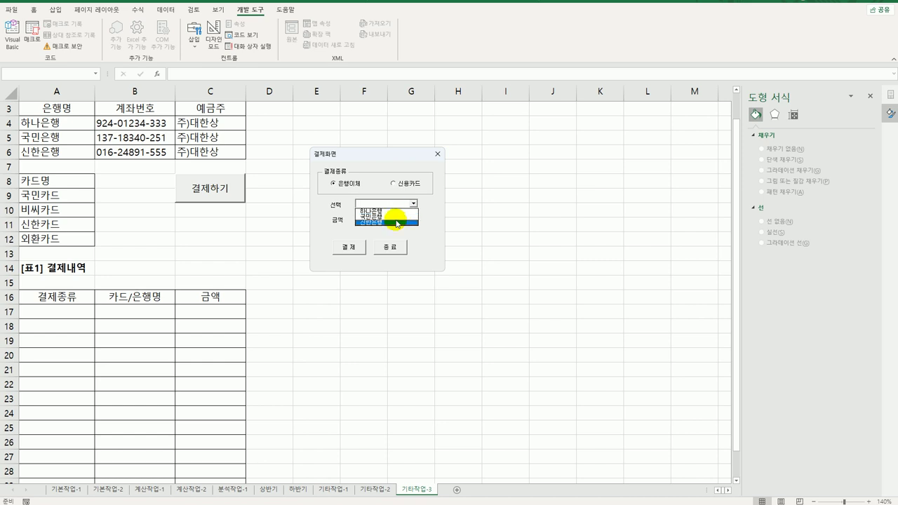
pyautogui.click(405, 188)
pyautogui.click(405, 186)
pyautogui.click(414, 203)
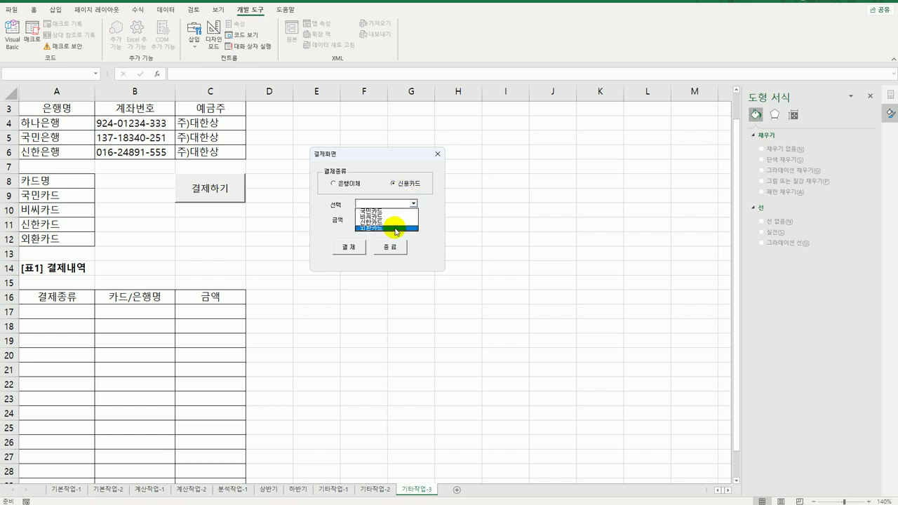
pyautogui.click(392, 172)
# - Record a test 은행이체 payment of 50000 with 하나은행 through the form
pyautogui.click(334, 183)
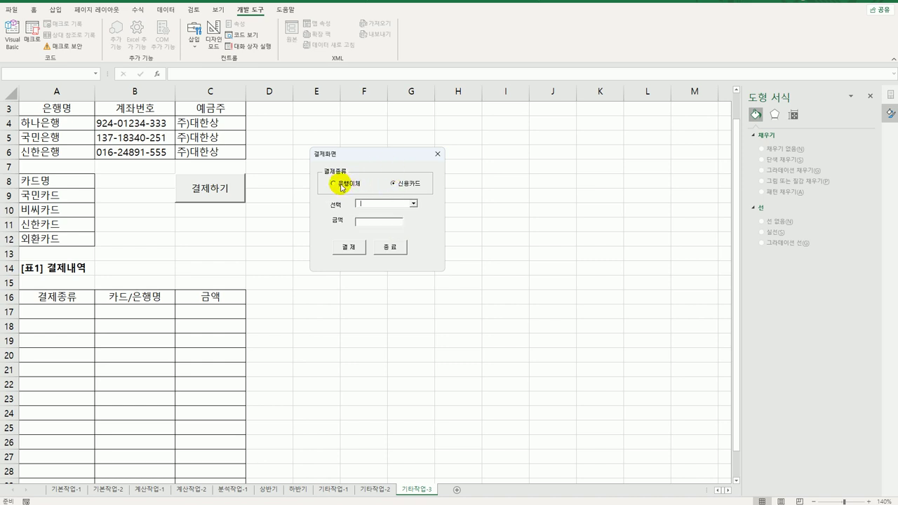
pyautogui.click(413, 203)
pyautogui.click(393, 211)
pyautogui.click(392, 224)
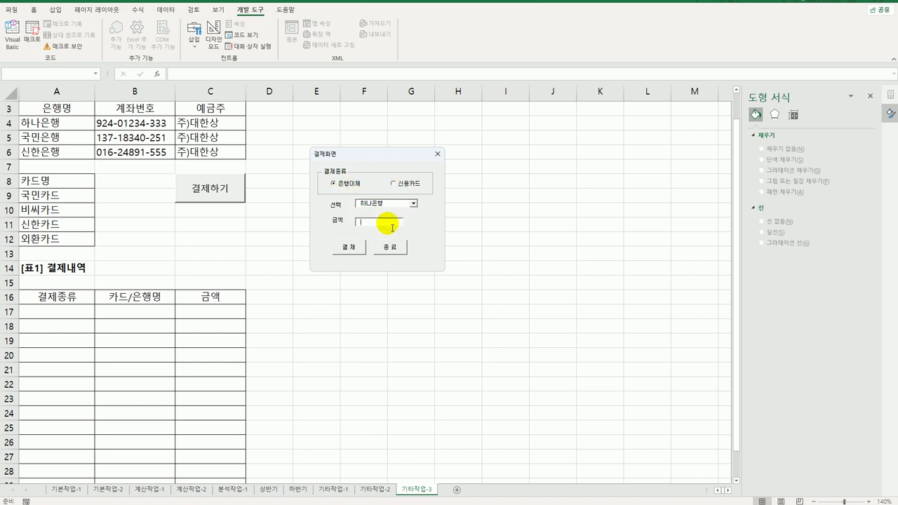
pyautogui.write('5000')
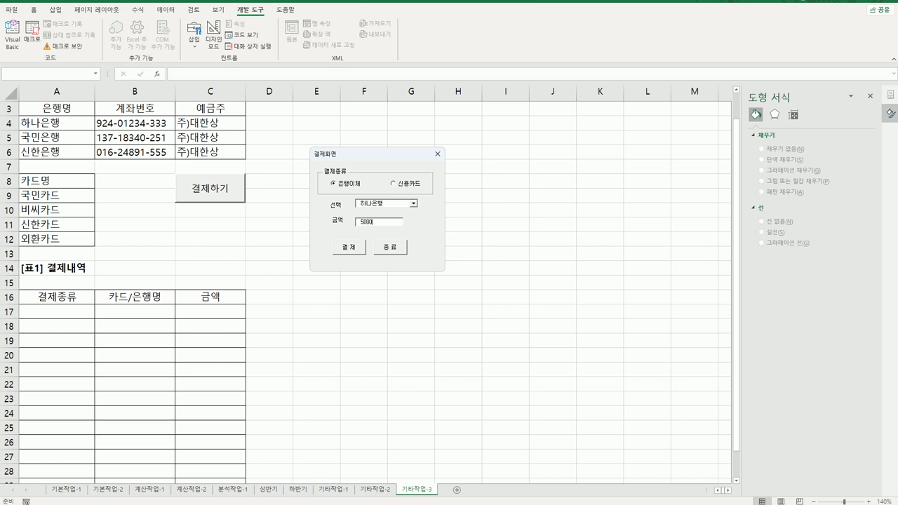
pyautogui.write('0')
pyautogui.click(348, 248)
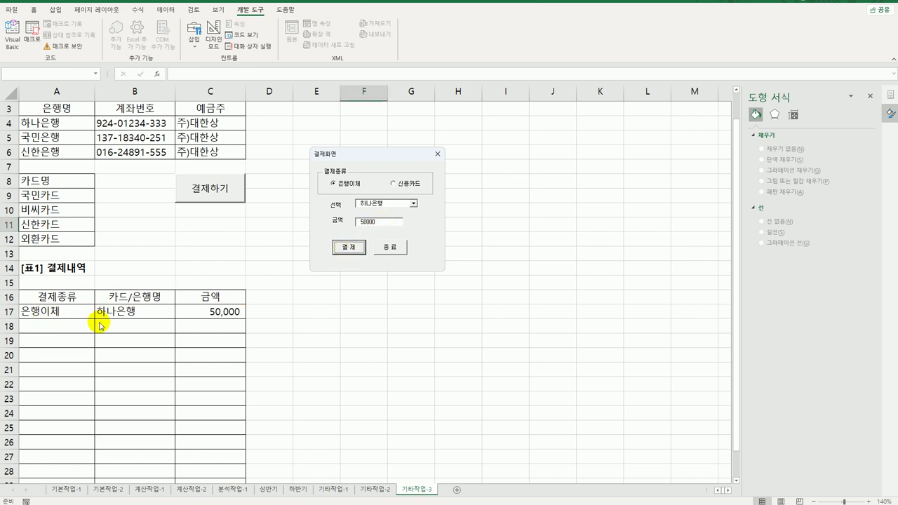
# - Record a 신용카드 payment of 150000 with 국민카드, and close the form with 종료
pyautogui.click(401, 185)
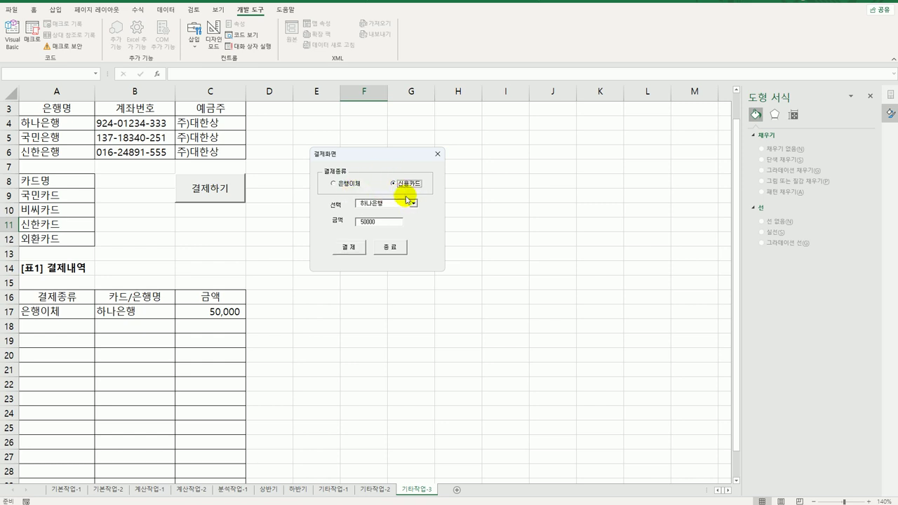
pyautogui.click(413, 204)
pyautogui.click(411, 214)
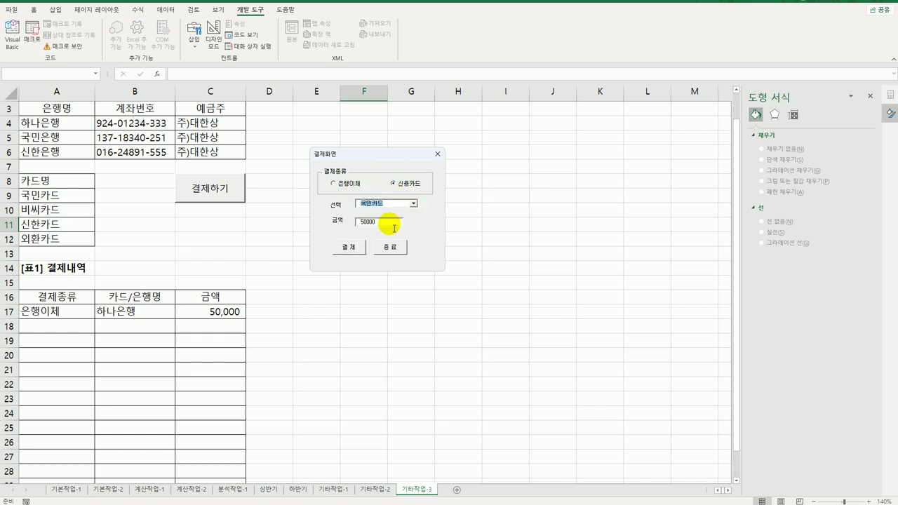
pyautogui.click(392, 226)
pyautogui.click(358, 222)
pyautogui.write('1')
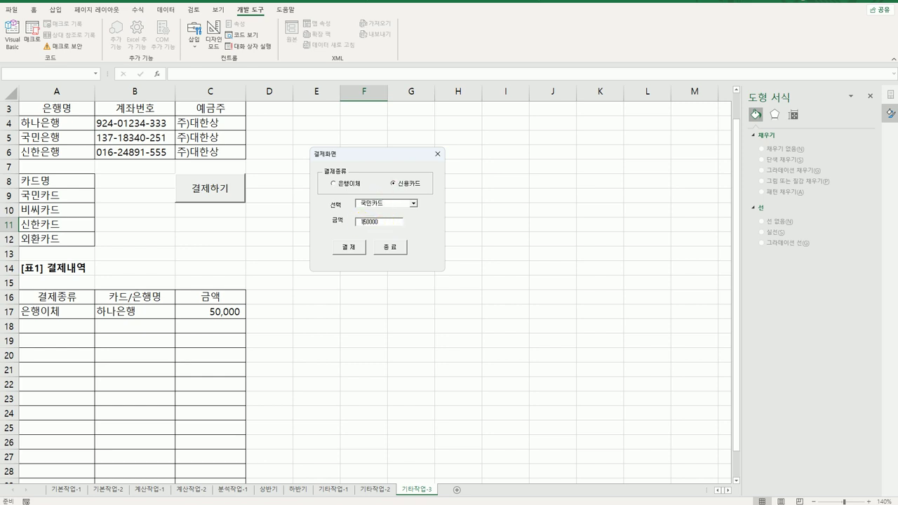
pyautogui.click(351, 251)
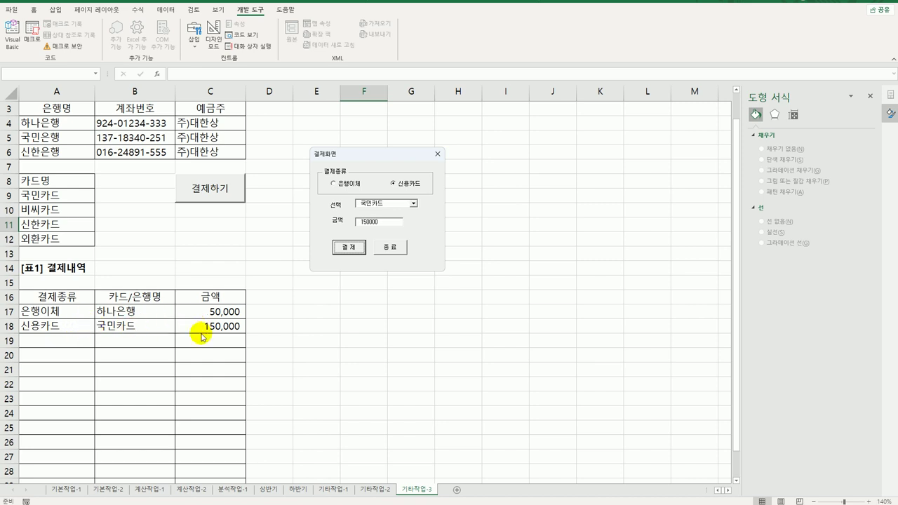
pyautogui.click(385, 255)
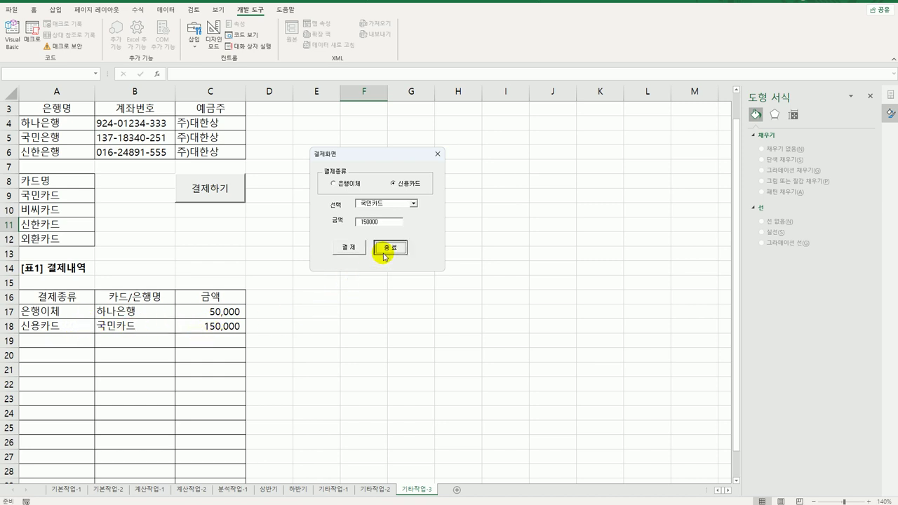
pyautogui.click(402, 297)
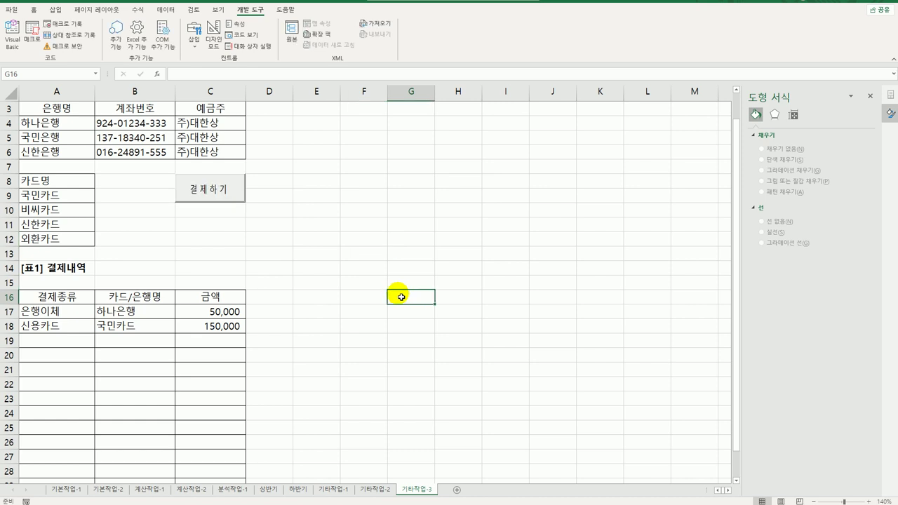